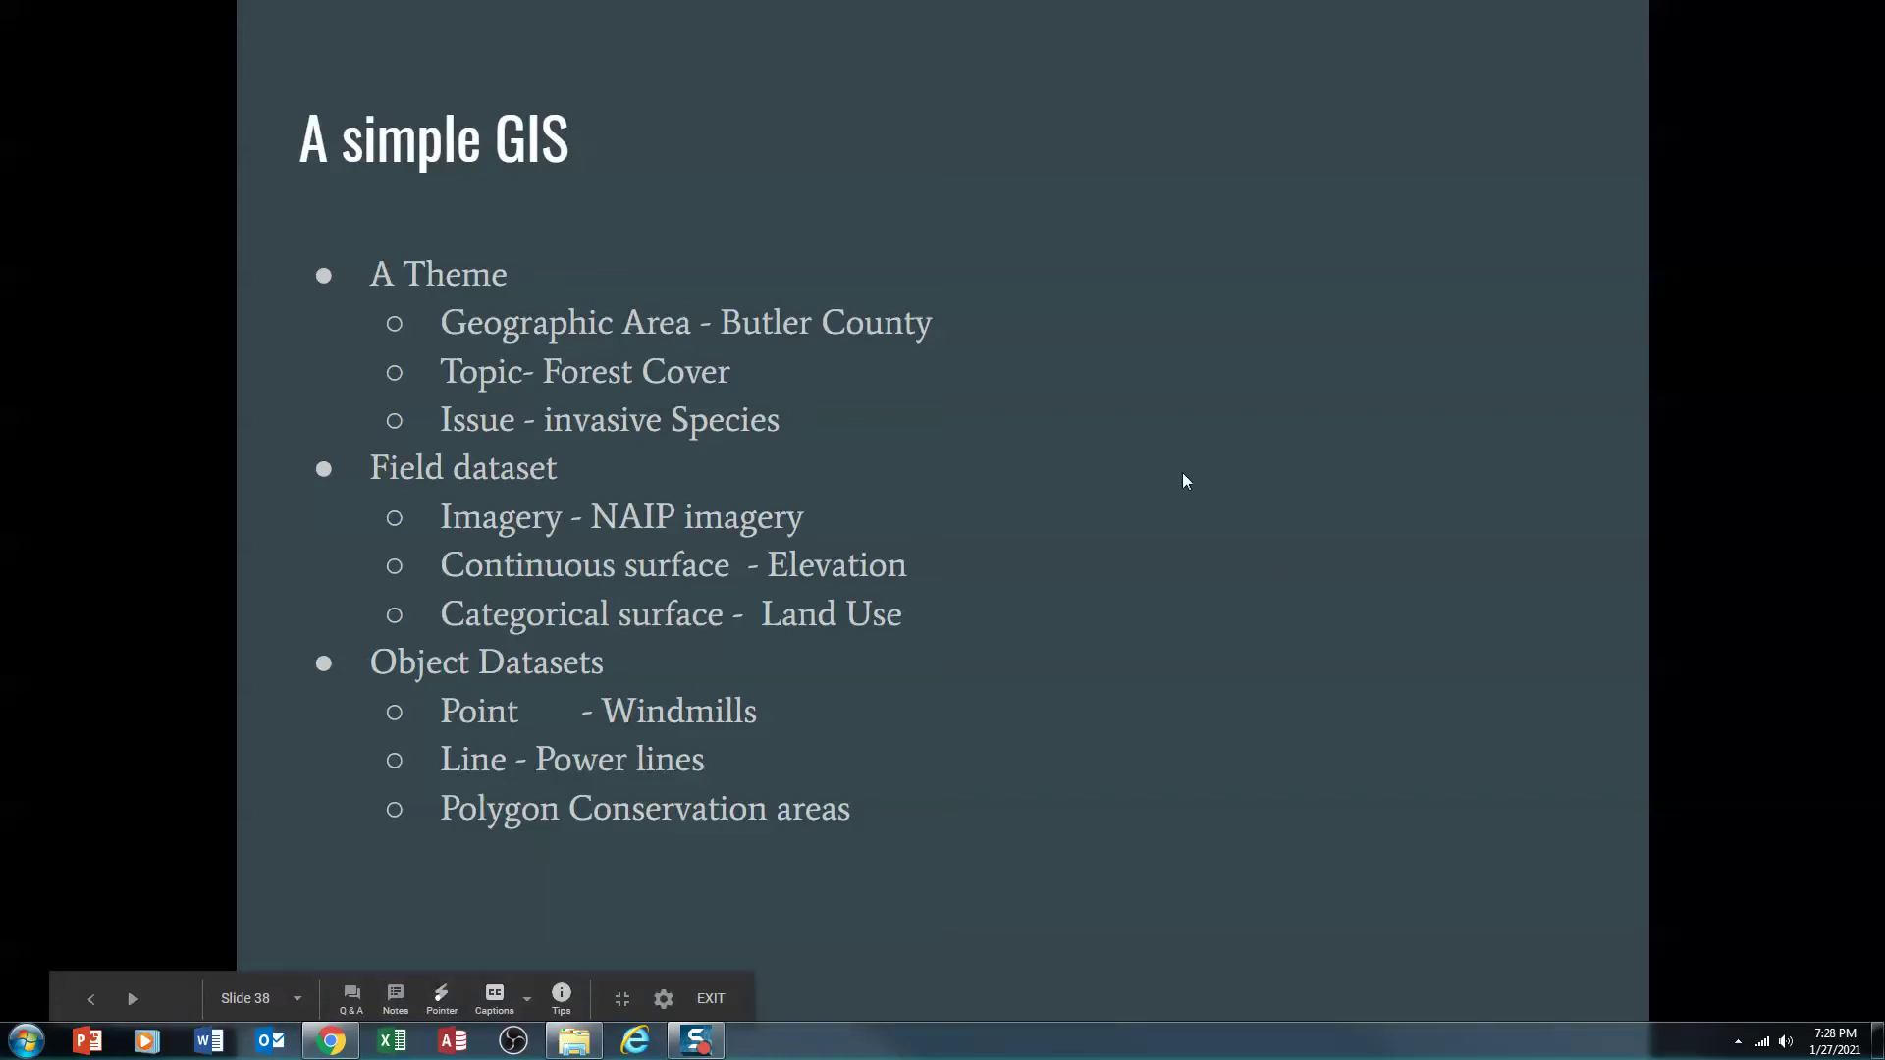
# Exit the full-screen slideshow back to the 'A simple GIS' slide in the Slides editor
pyautogui.press('Escape')
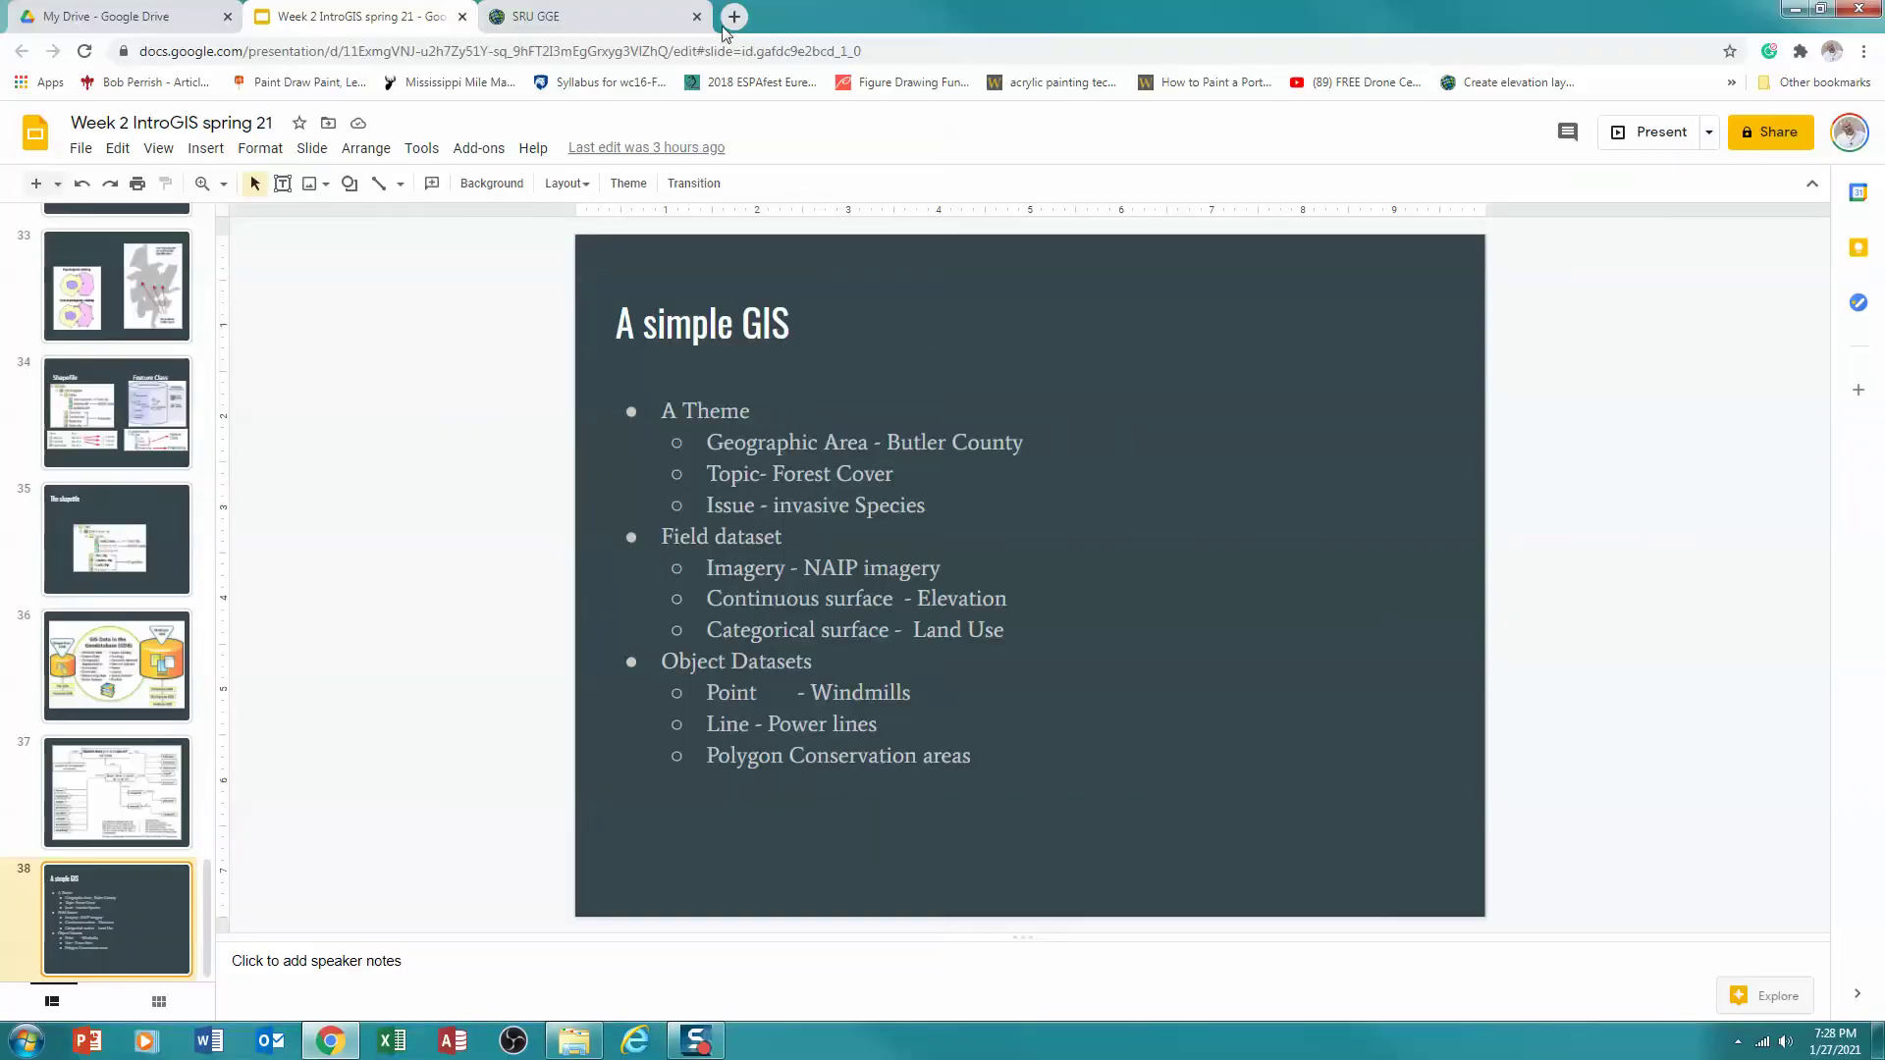
# Open My Map and delete the USA Forest Type layer, keeping Global Land Cover 1992-2018 and Topographic
pyautogui.click(643, 19)
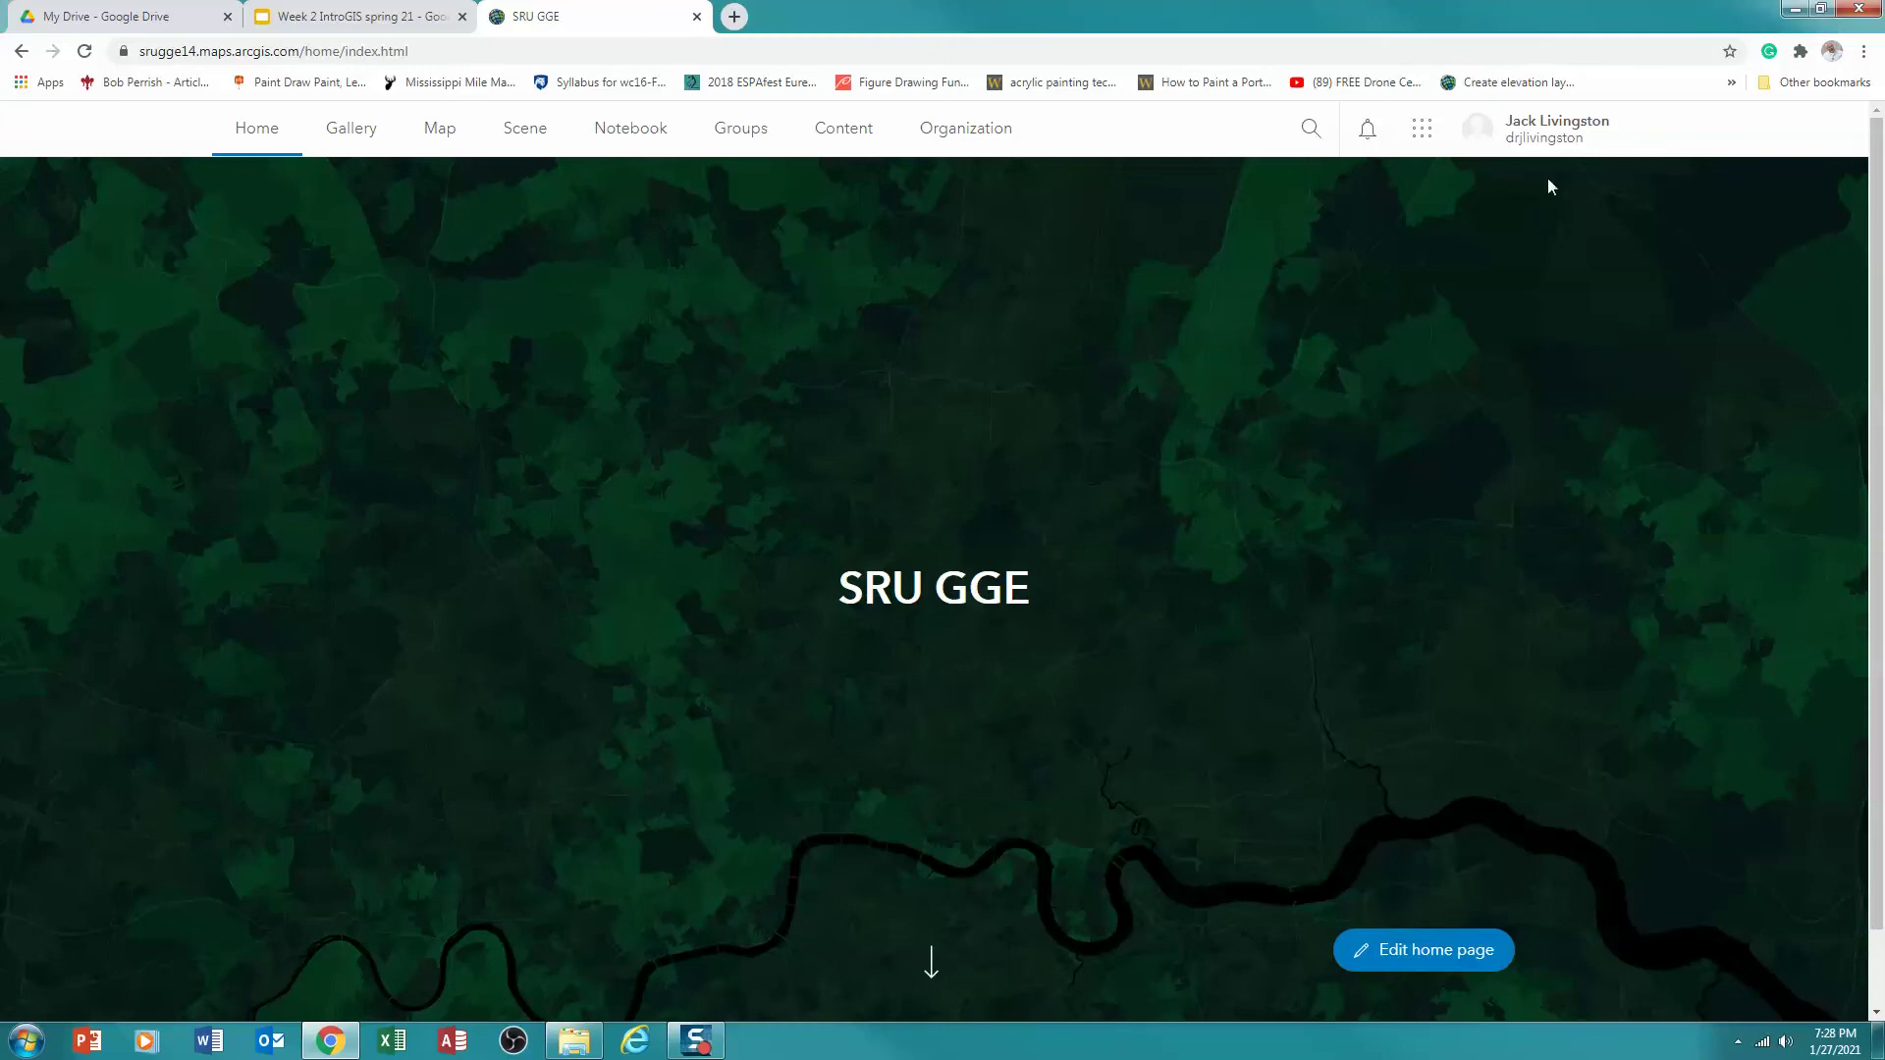
pyautogui.click(442, 131)
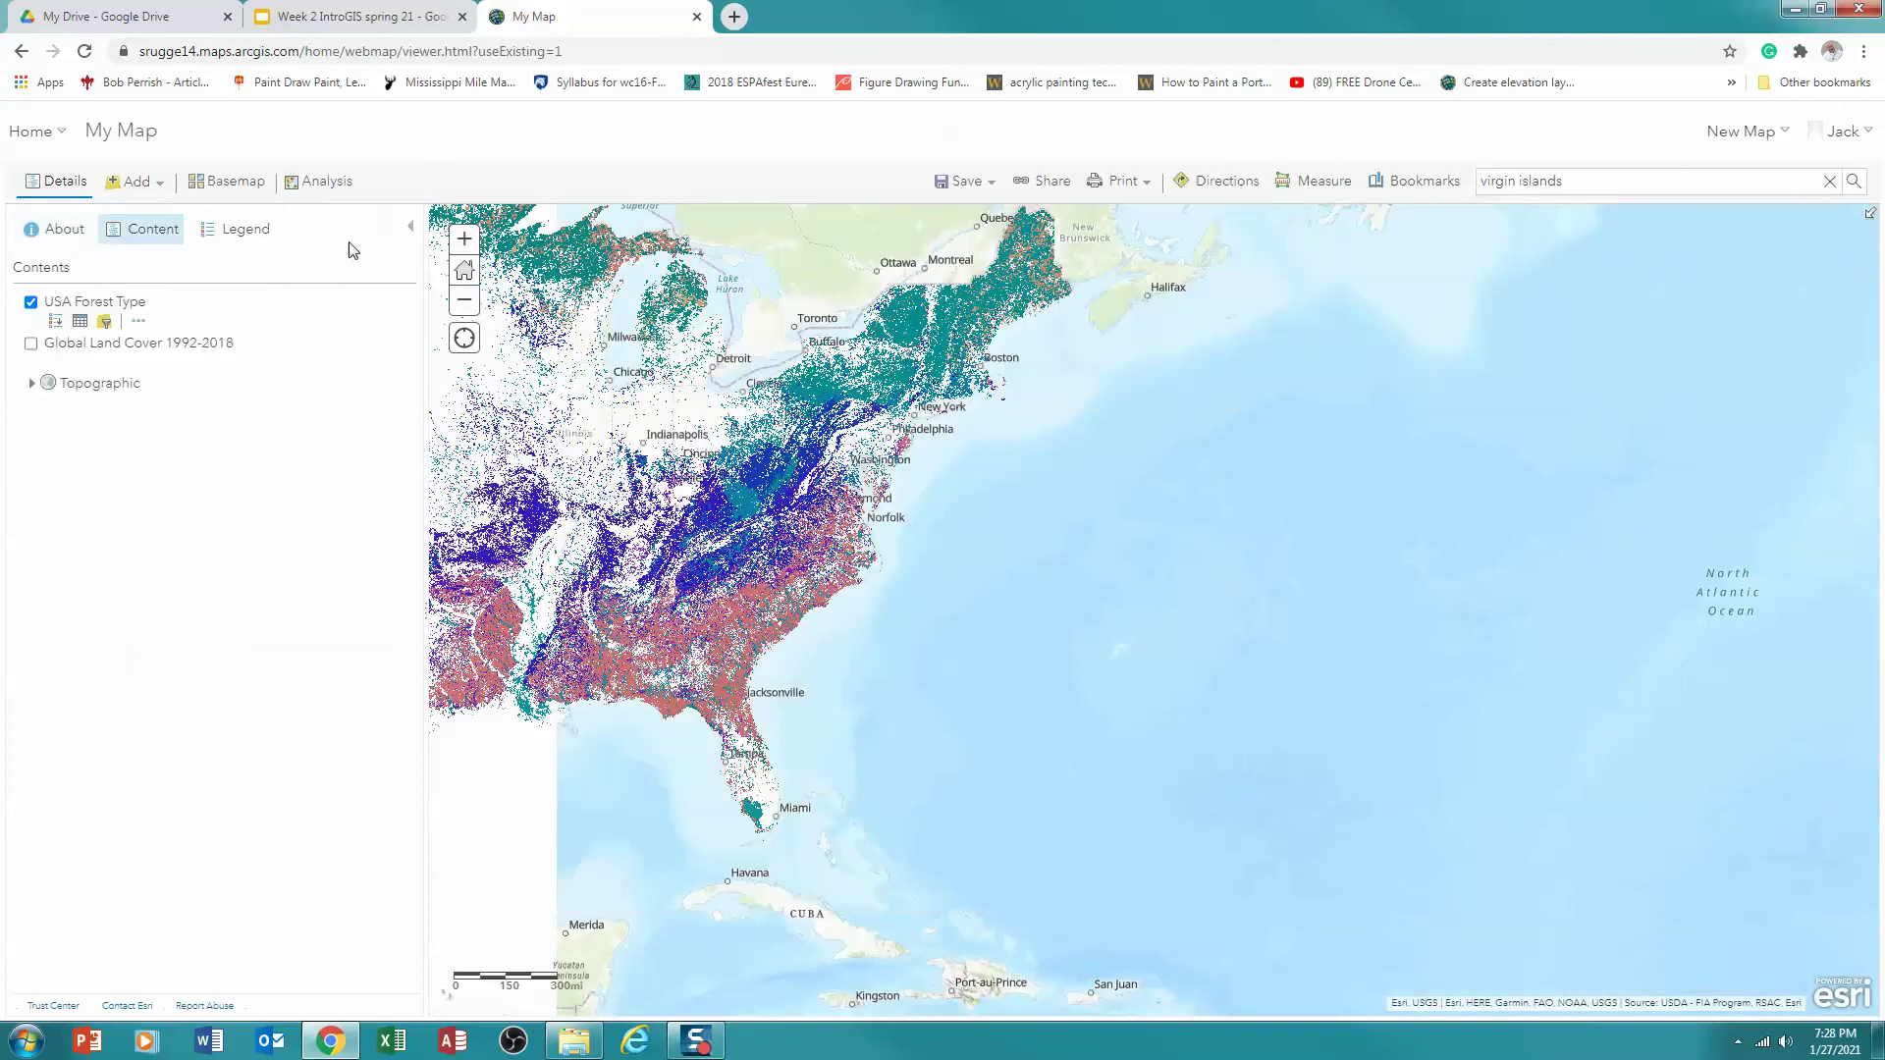
pyautogui.click(30, 304)
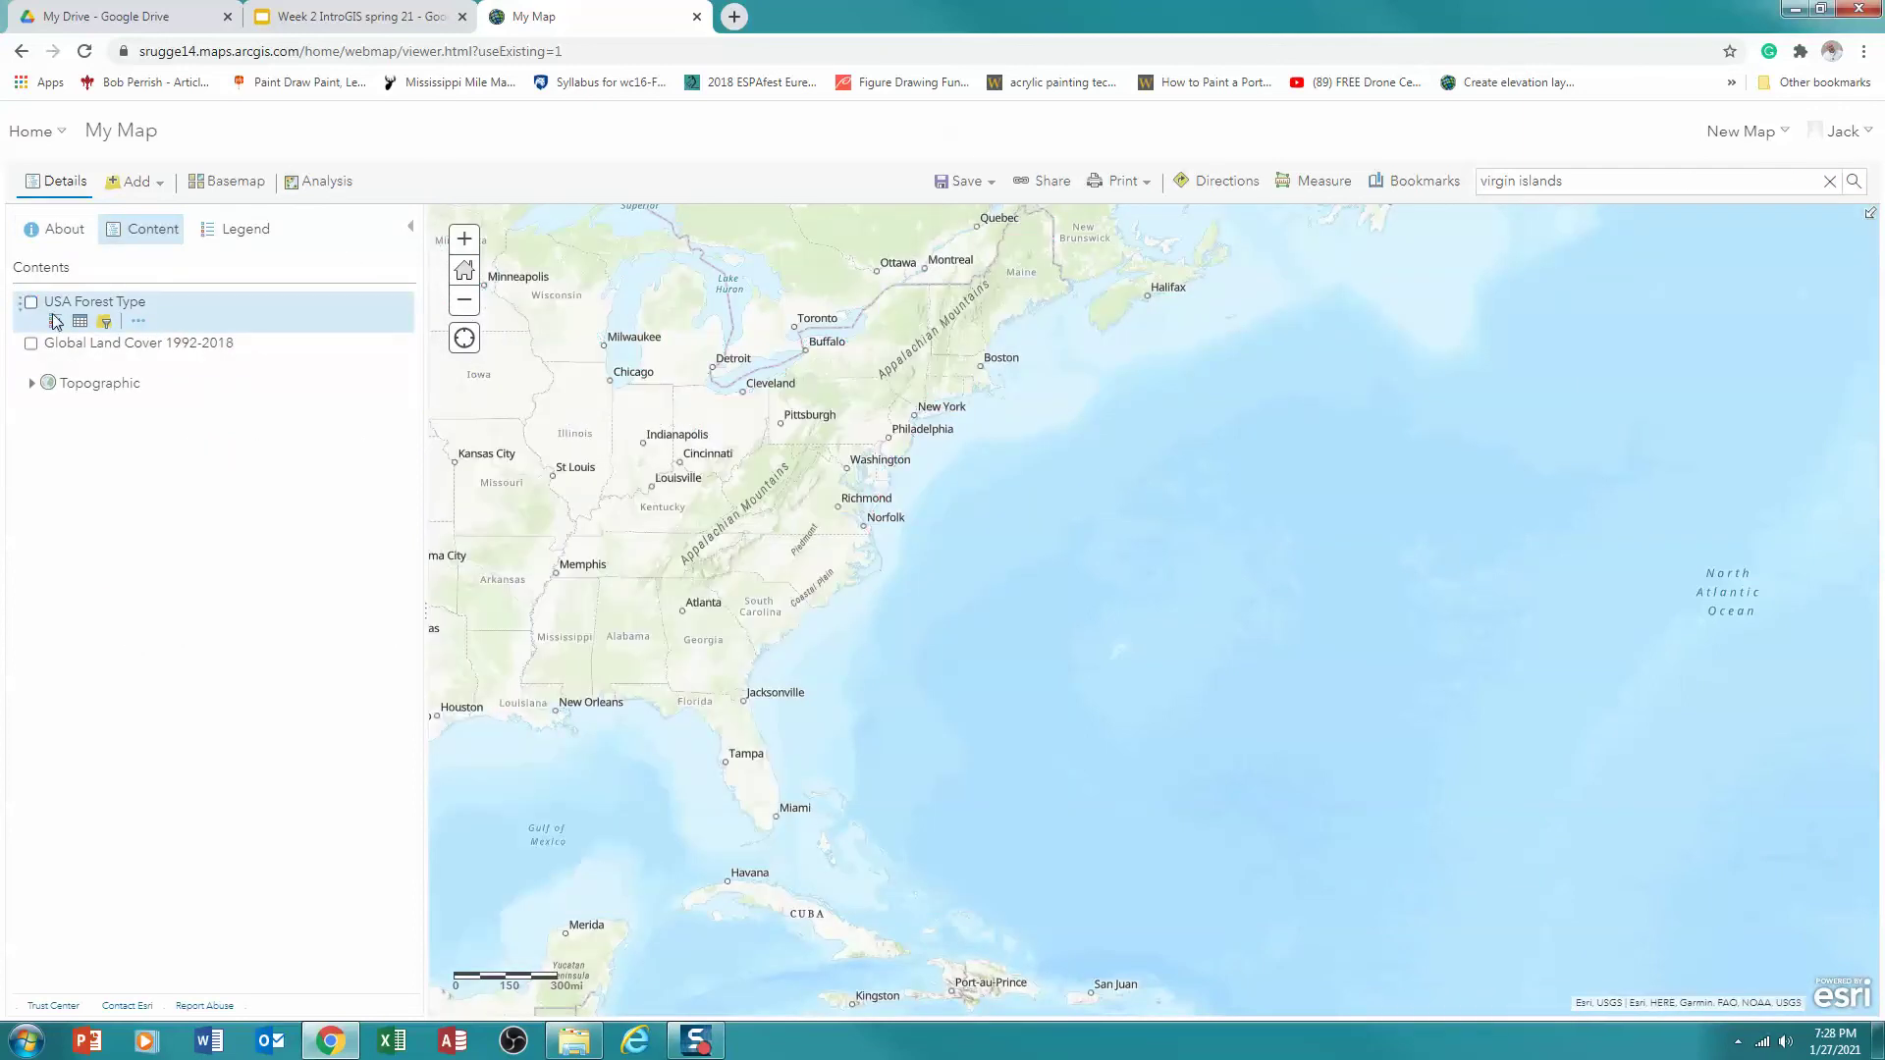
pyautogui.click(139, 323)
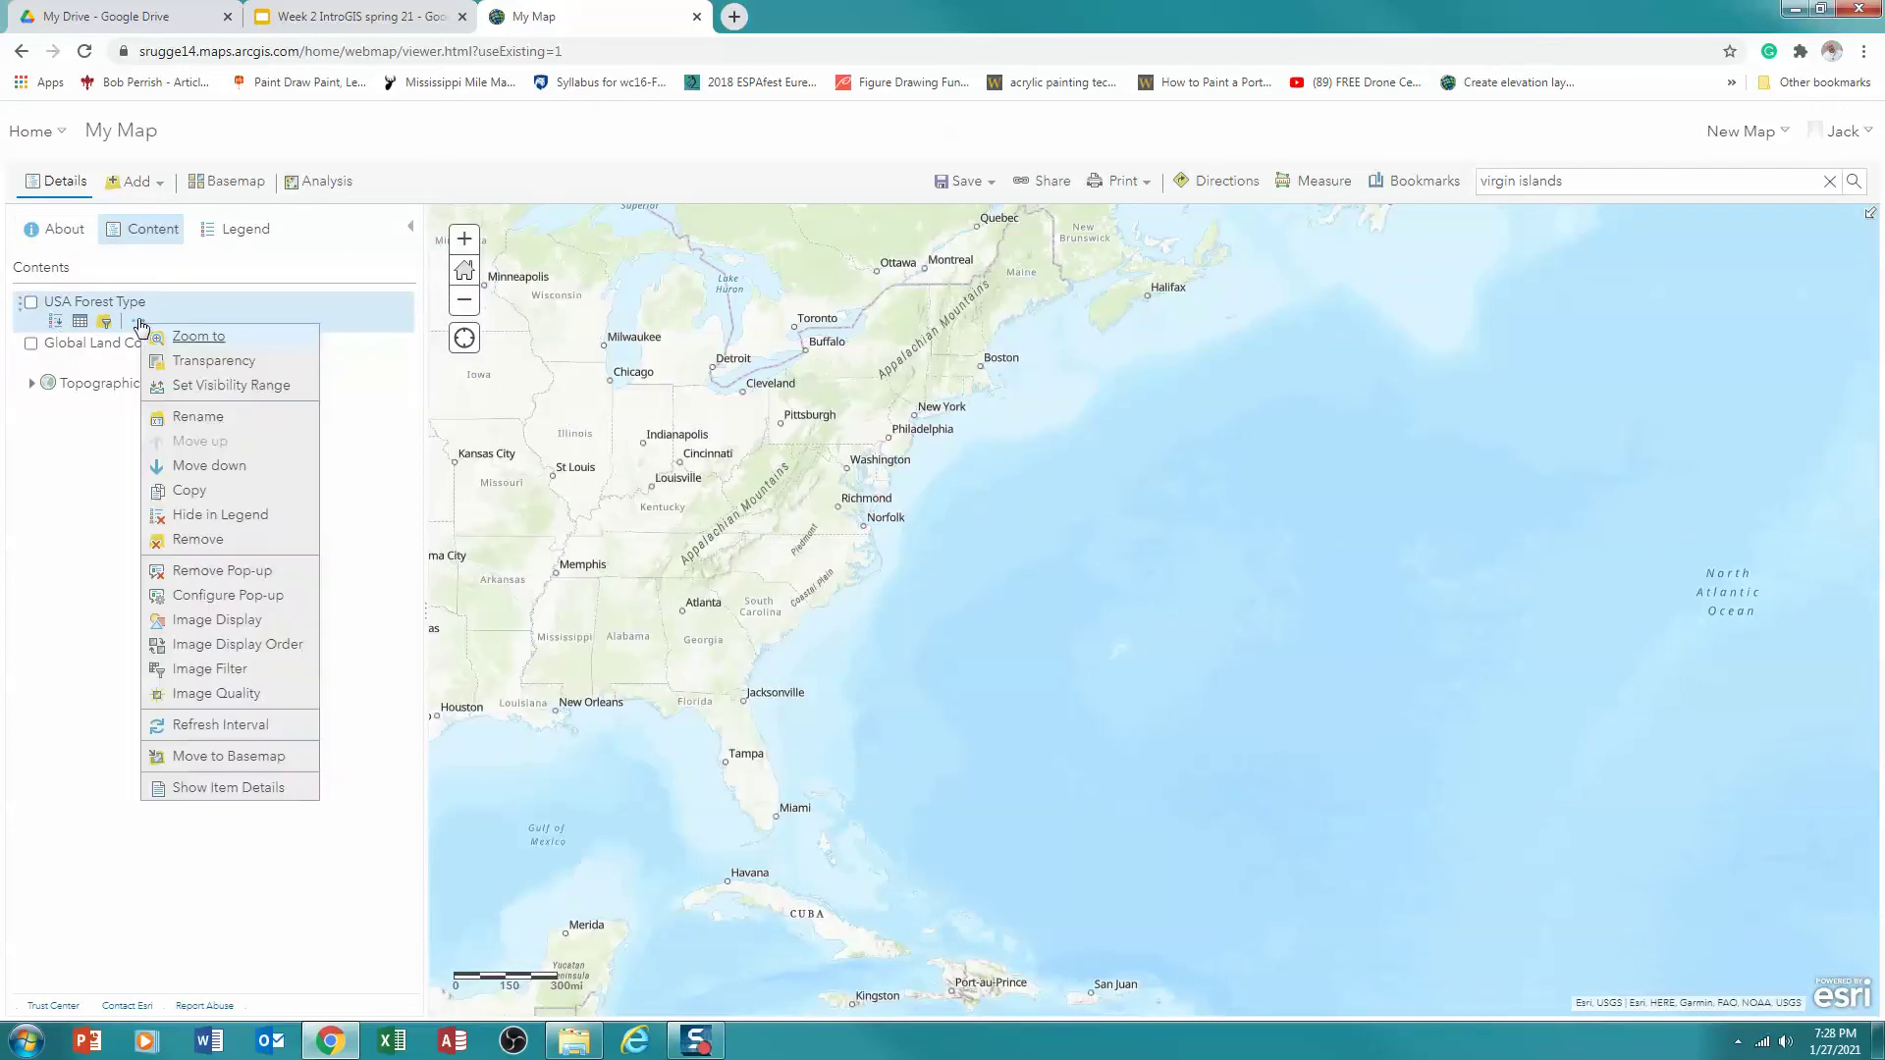
pyautogui.click(192, 539)
pyautogui.click(905, 617)
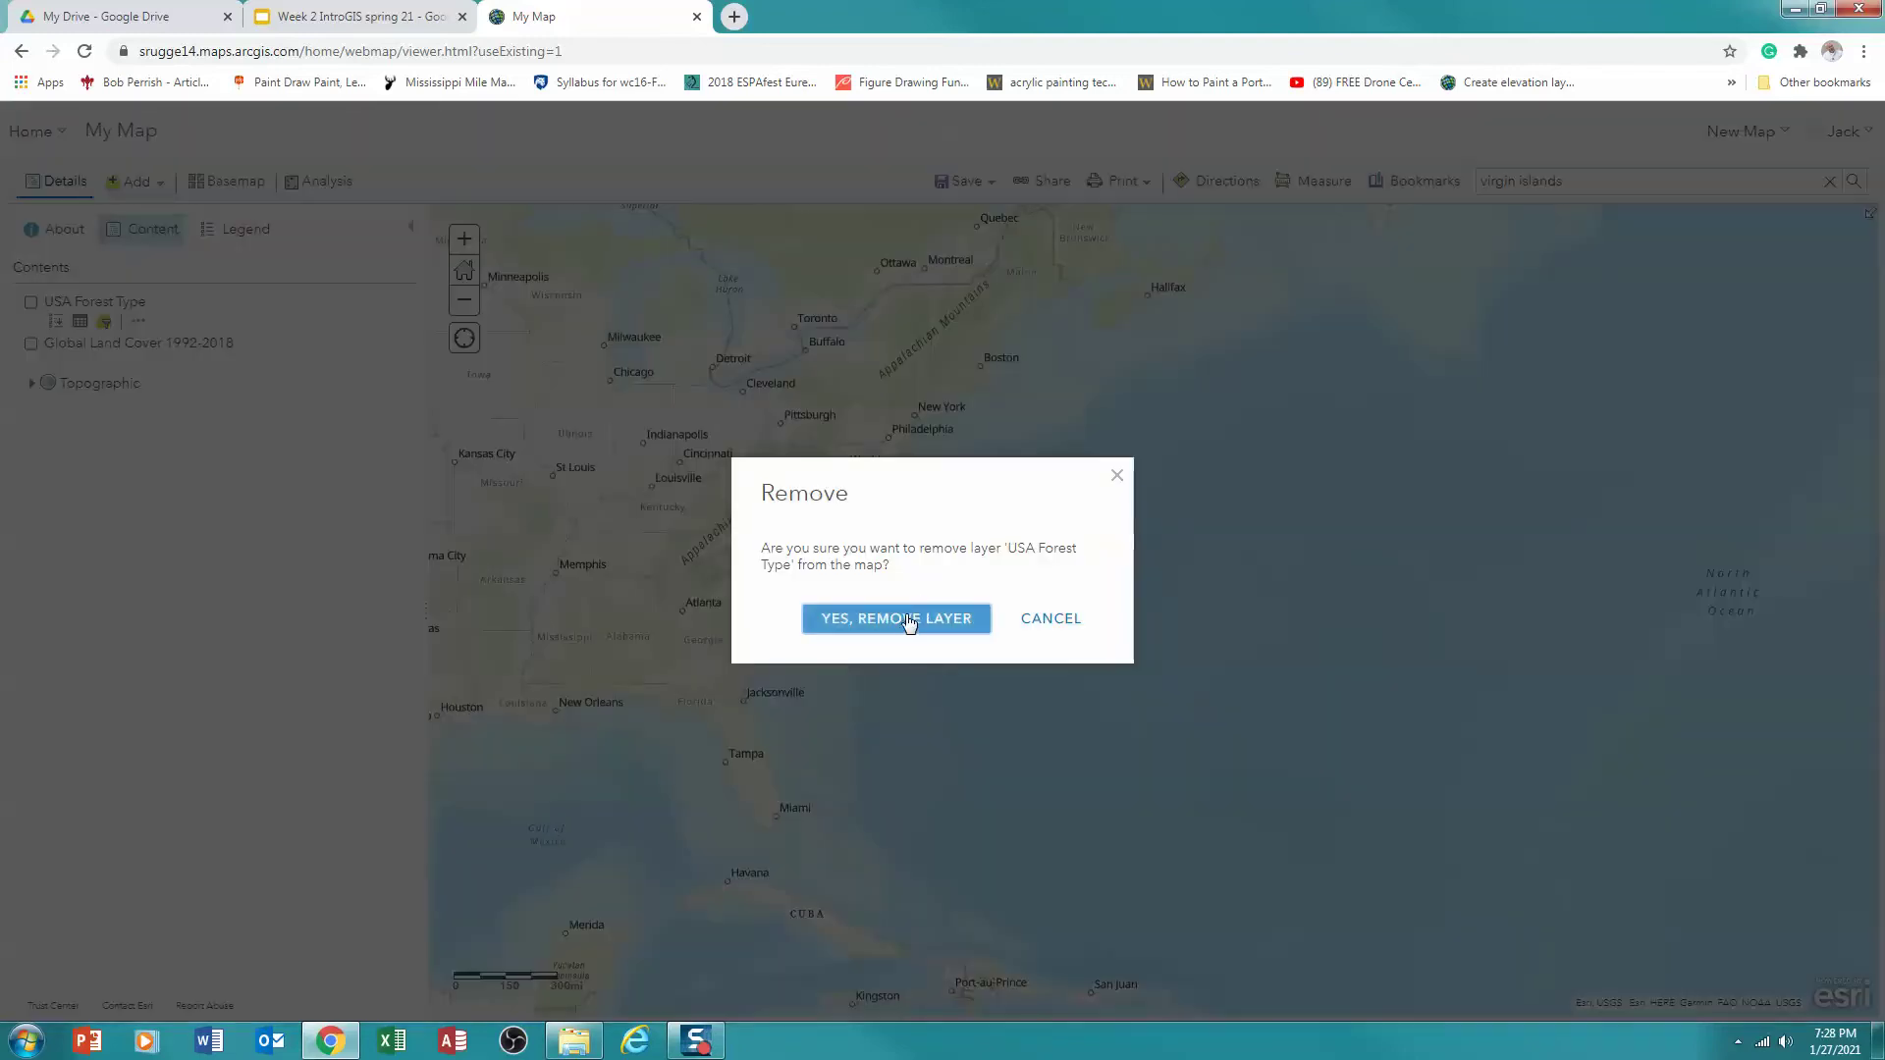
pyautogui.moveTo(640, 535); pyautogui.dragTo(1050, 618)
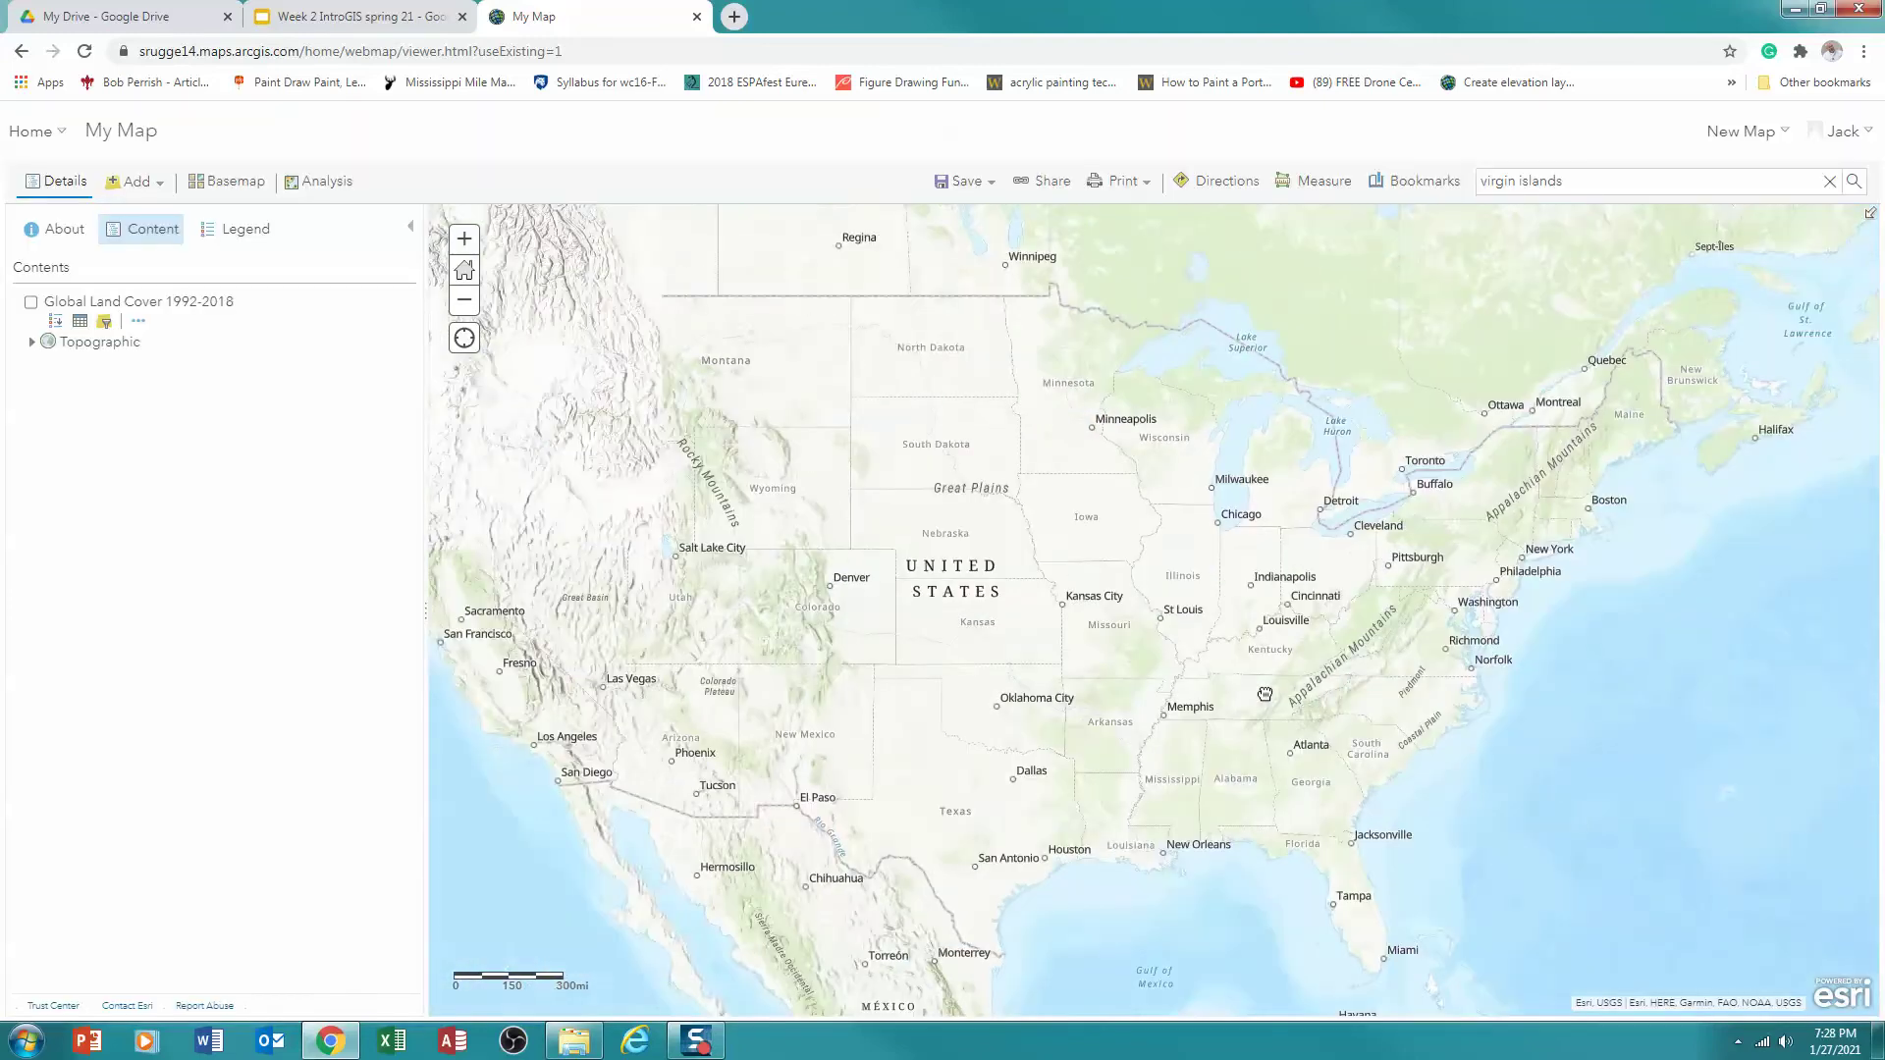
pyautogui.scroll(-1, 981, 698)
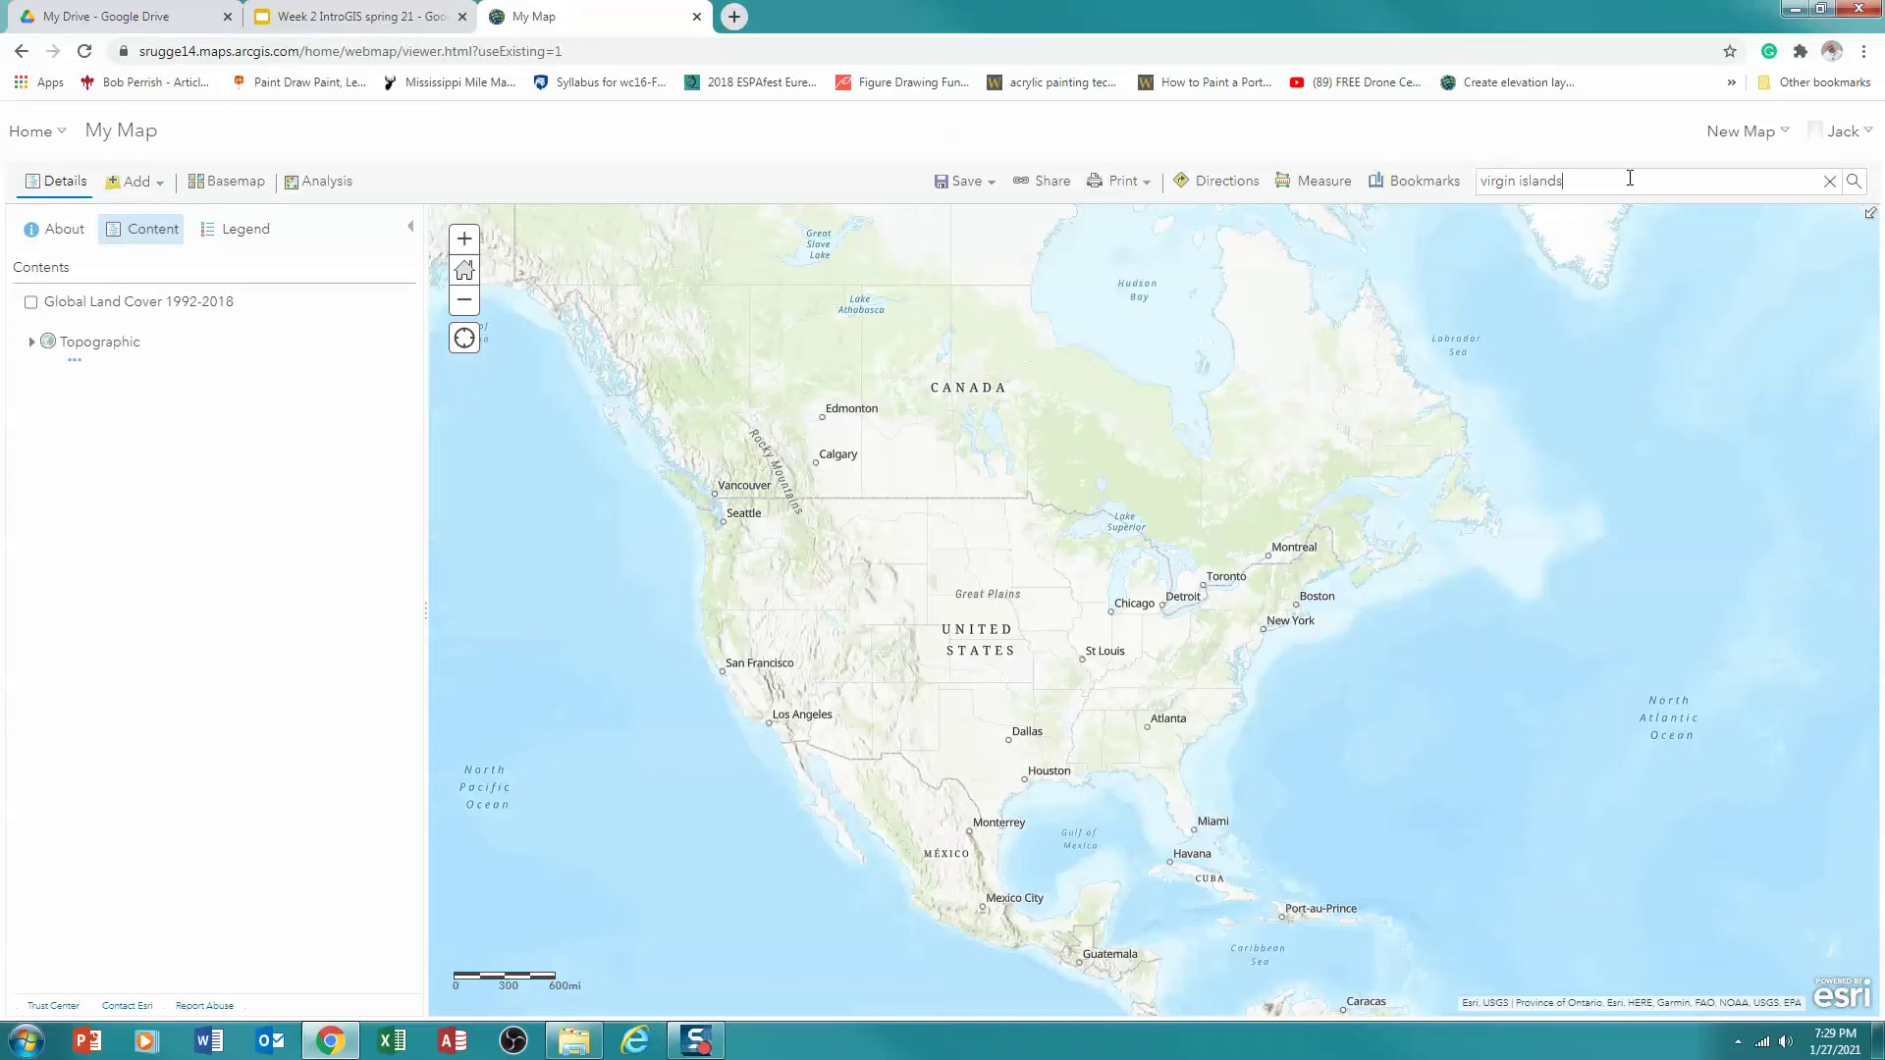
pyautogui.moveTo(1630, 178); pyautogui.dragTo(1478, 186)
pyautogui.moveTo(1157, 730)
pyautogui.moveTo(1156, 730); pyautogui.dragTo(990, 603)
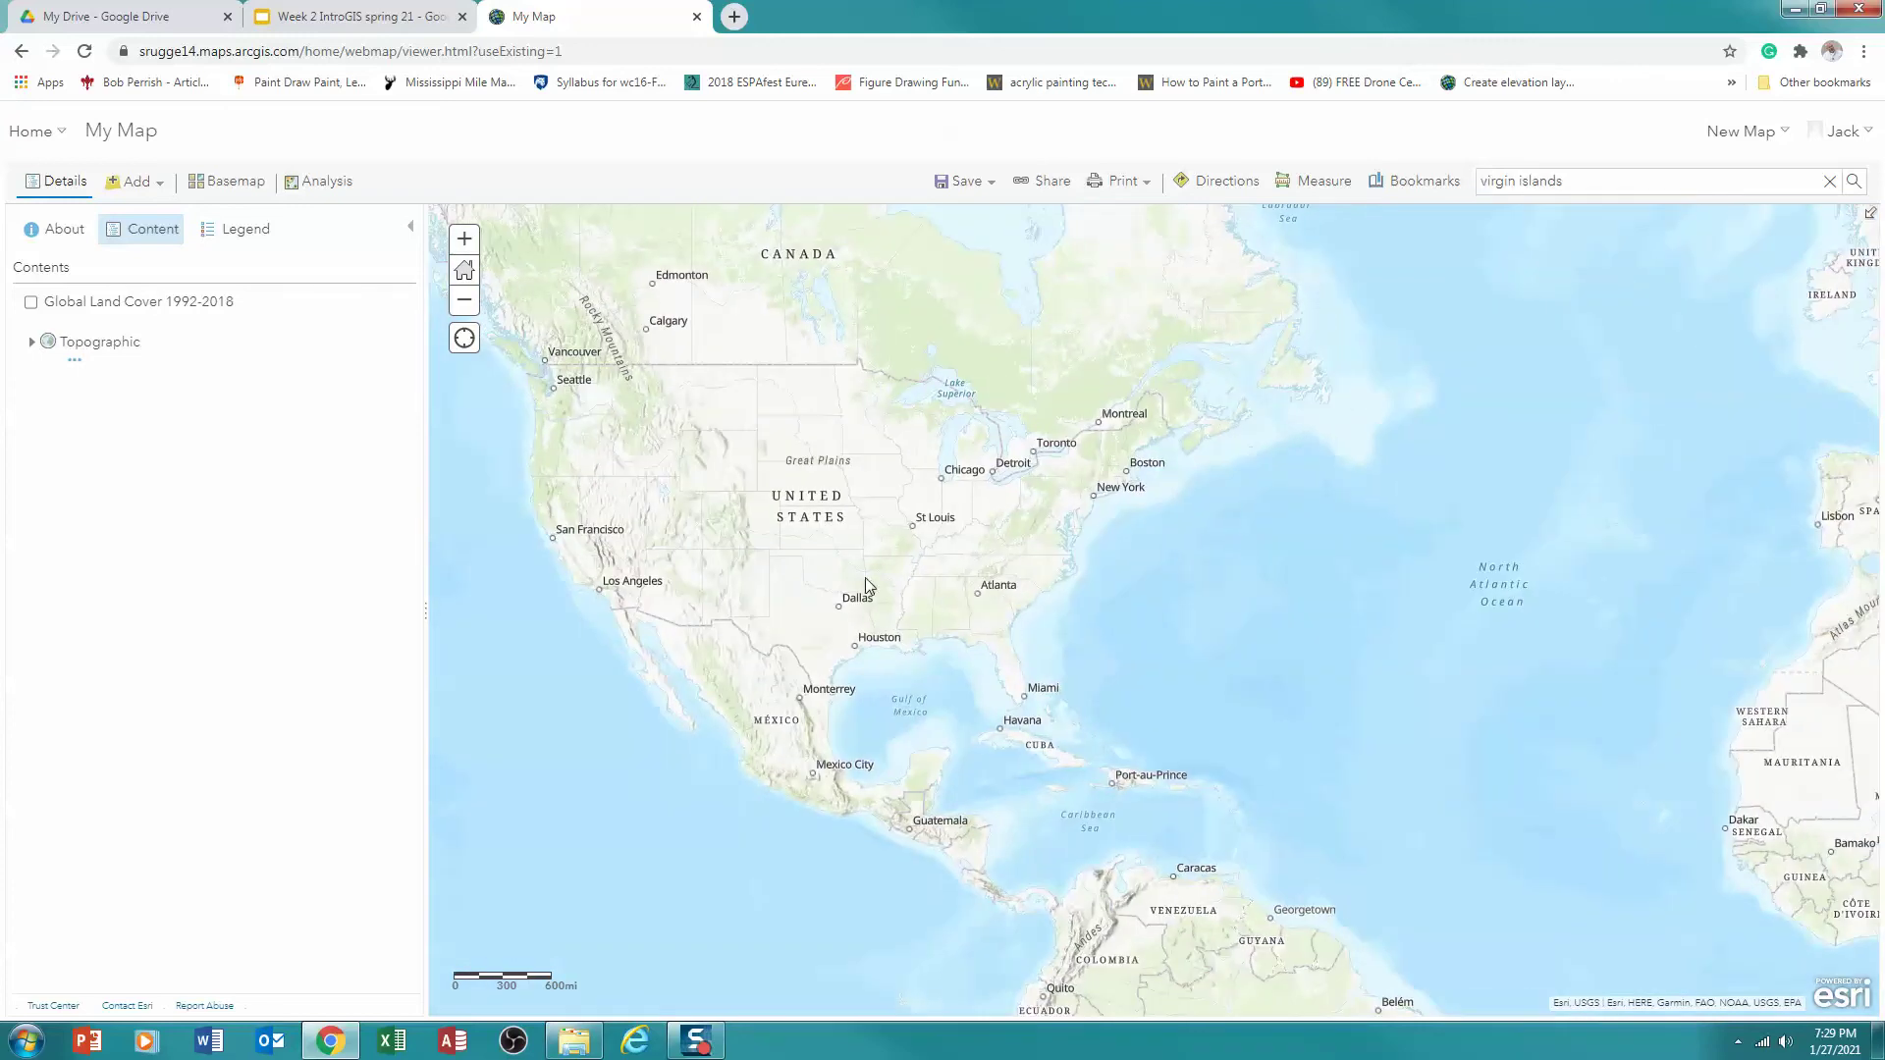
pyautogui.moveTo(863, 578); pyautogui.dragTo(972, 601)
pyautogui.scroll(1, 1040, 614)
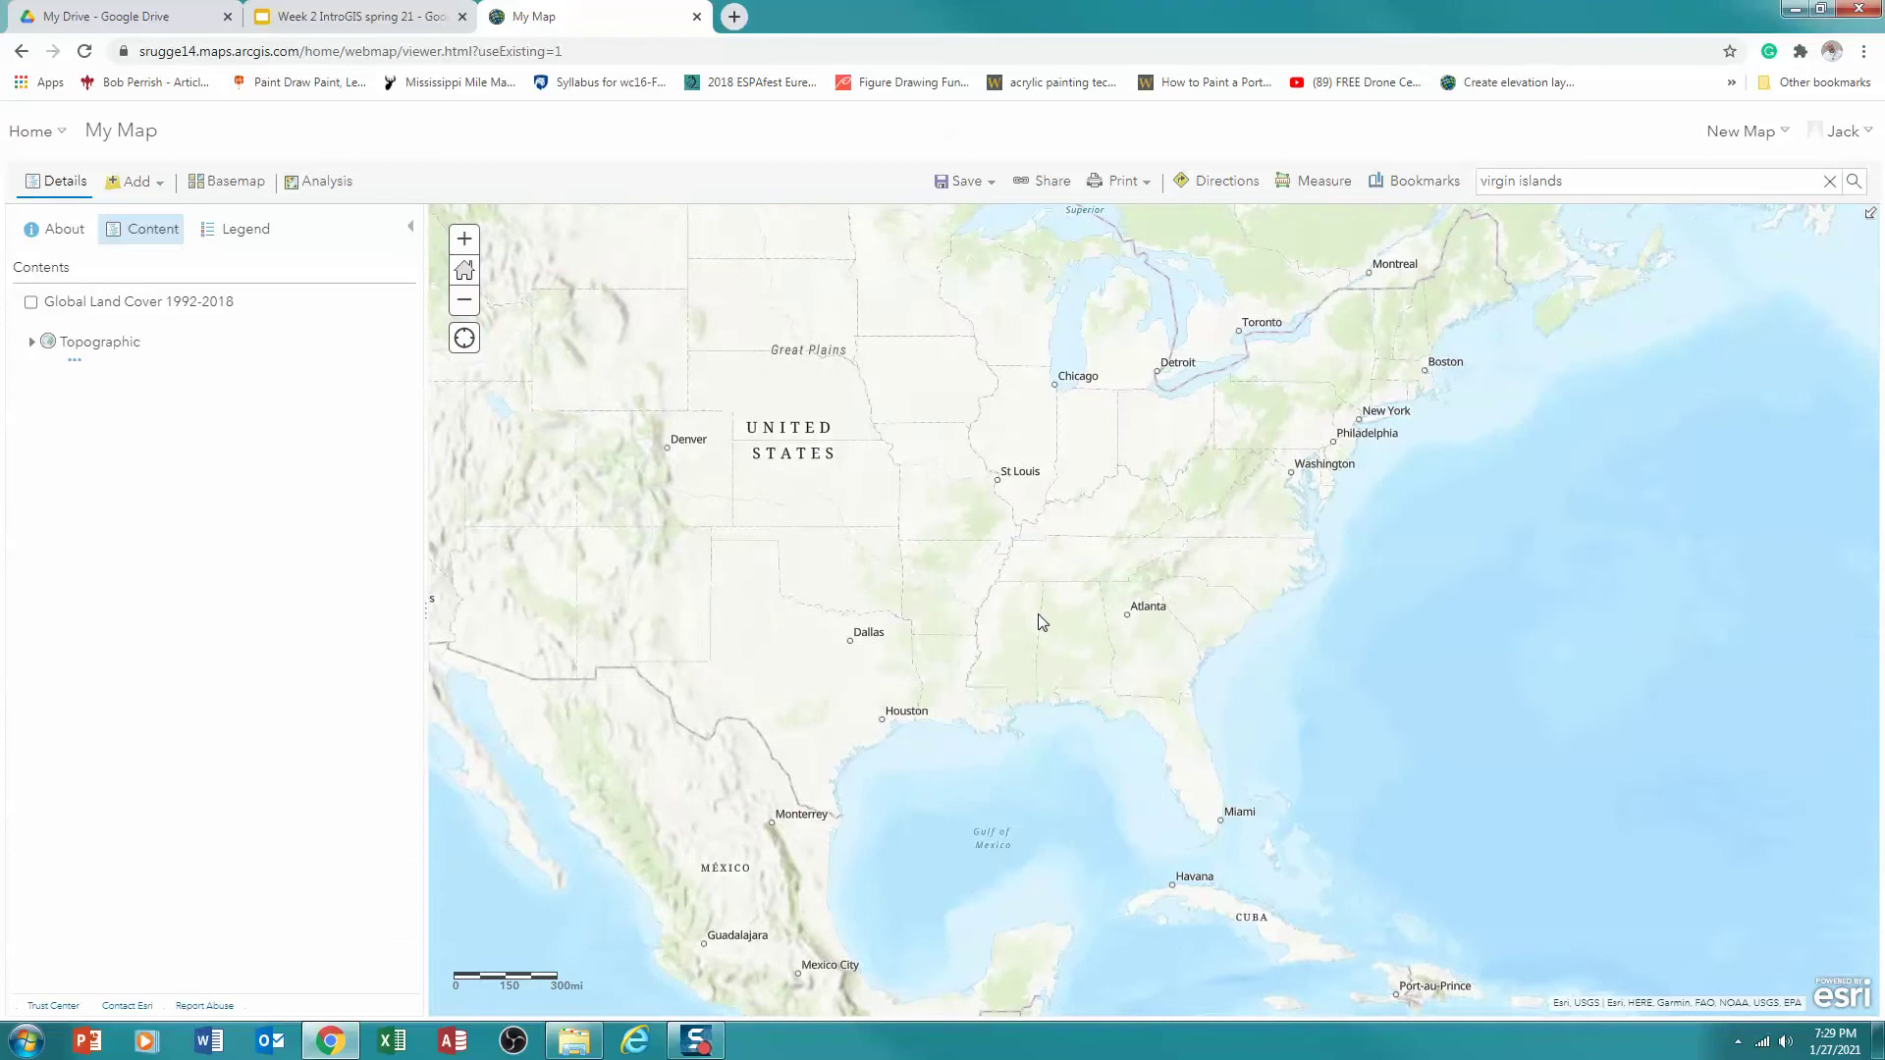
pyautogui.scroll(-1, 1039, 615)
# Search 'Butler county pa' and zoom to the Butler County, PA, USA result
pyautogui.click(1581, 184)
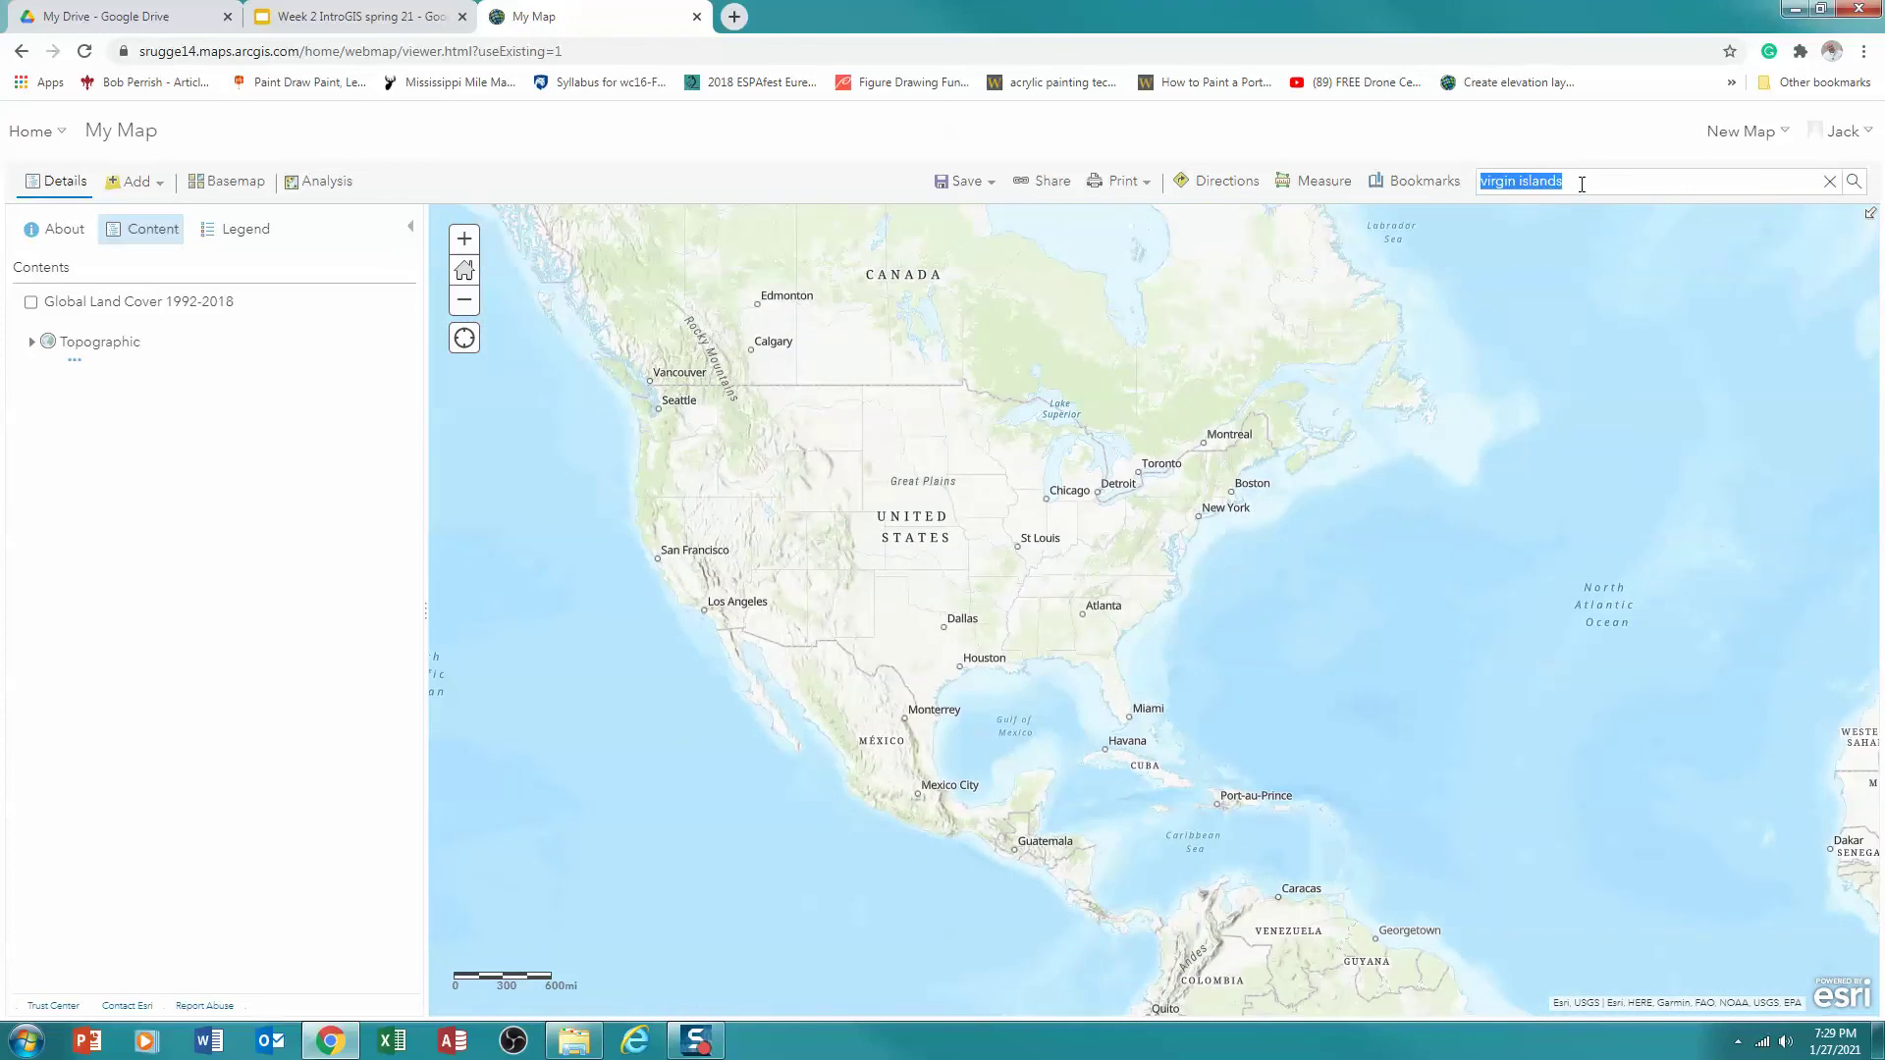
pyautogui.write('Bu')
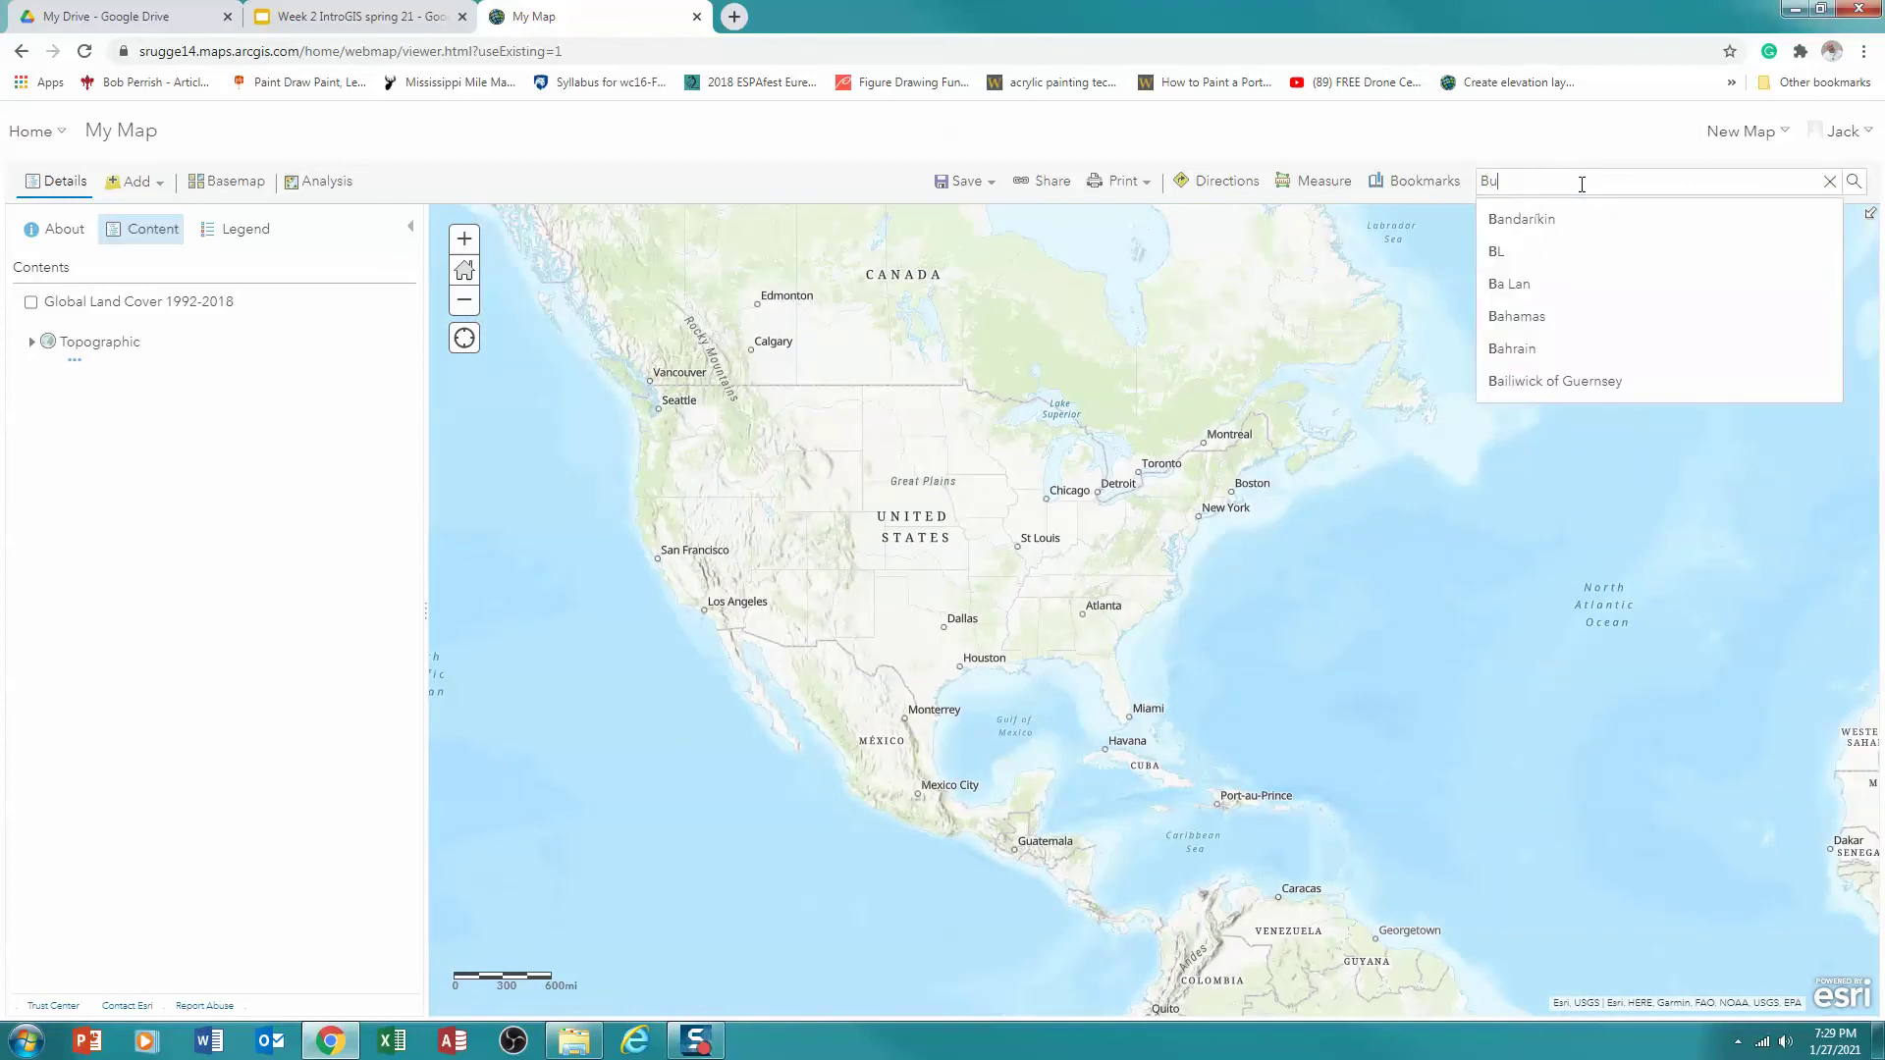
pyautogui.write('tler county pa')
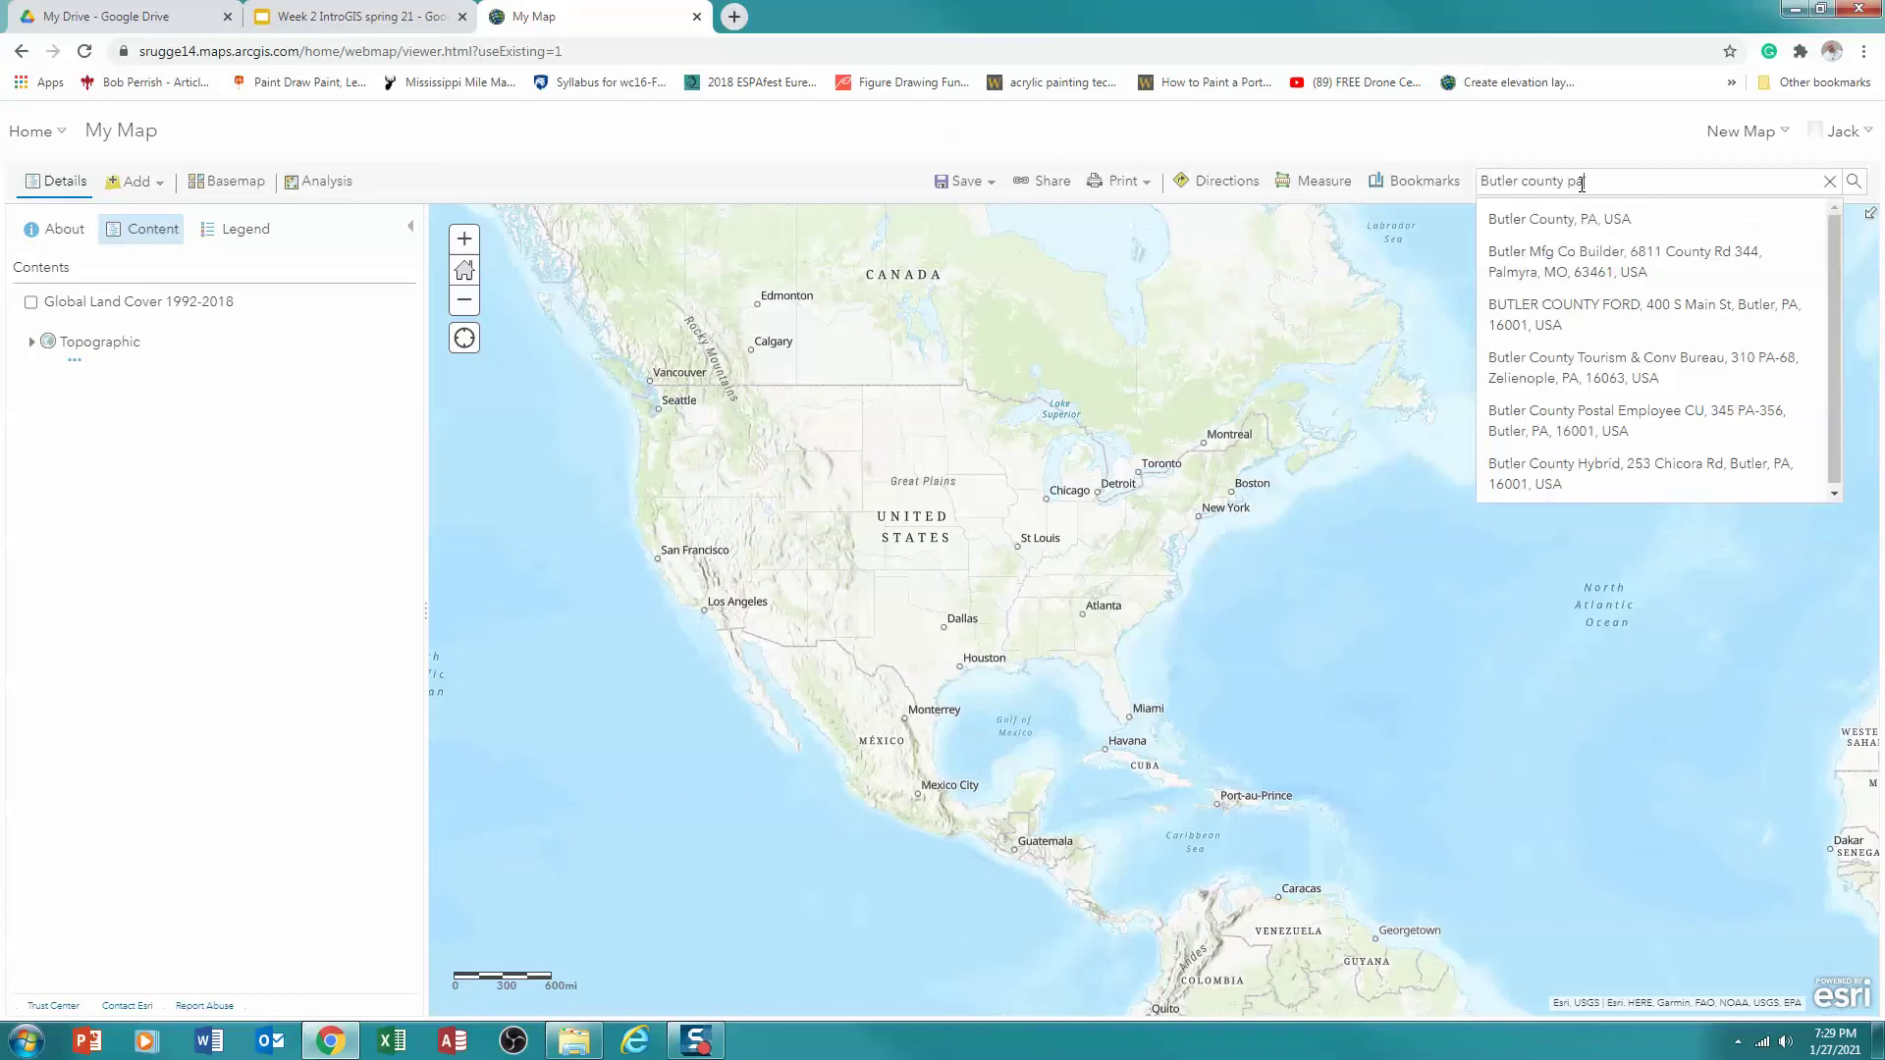
pyautogui.click(1562, 218)
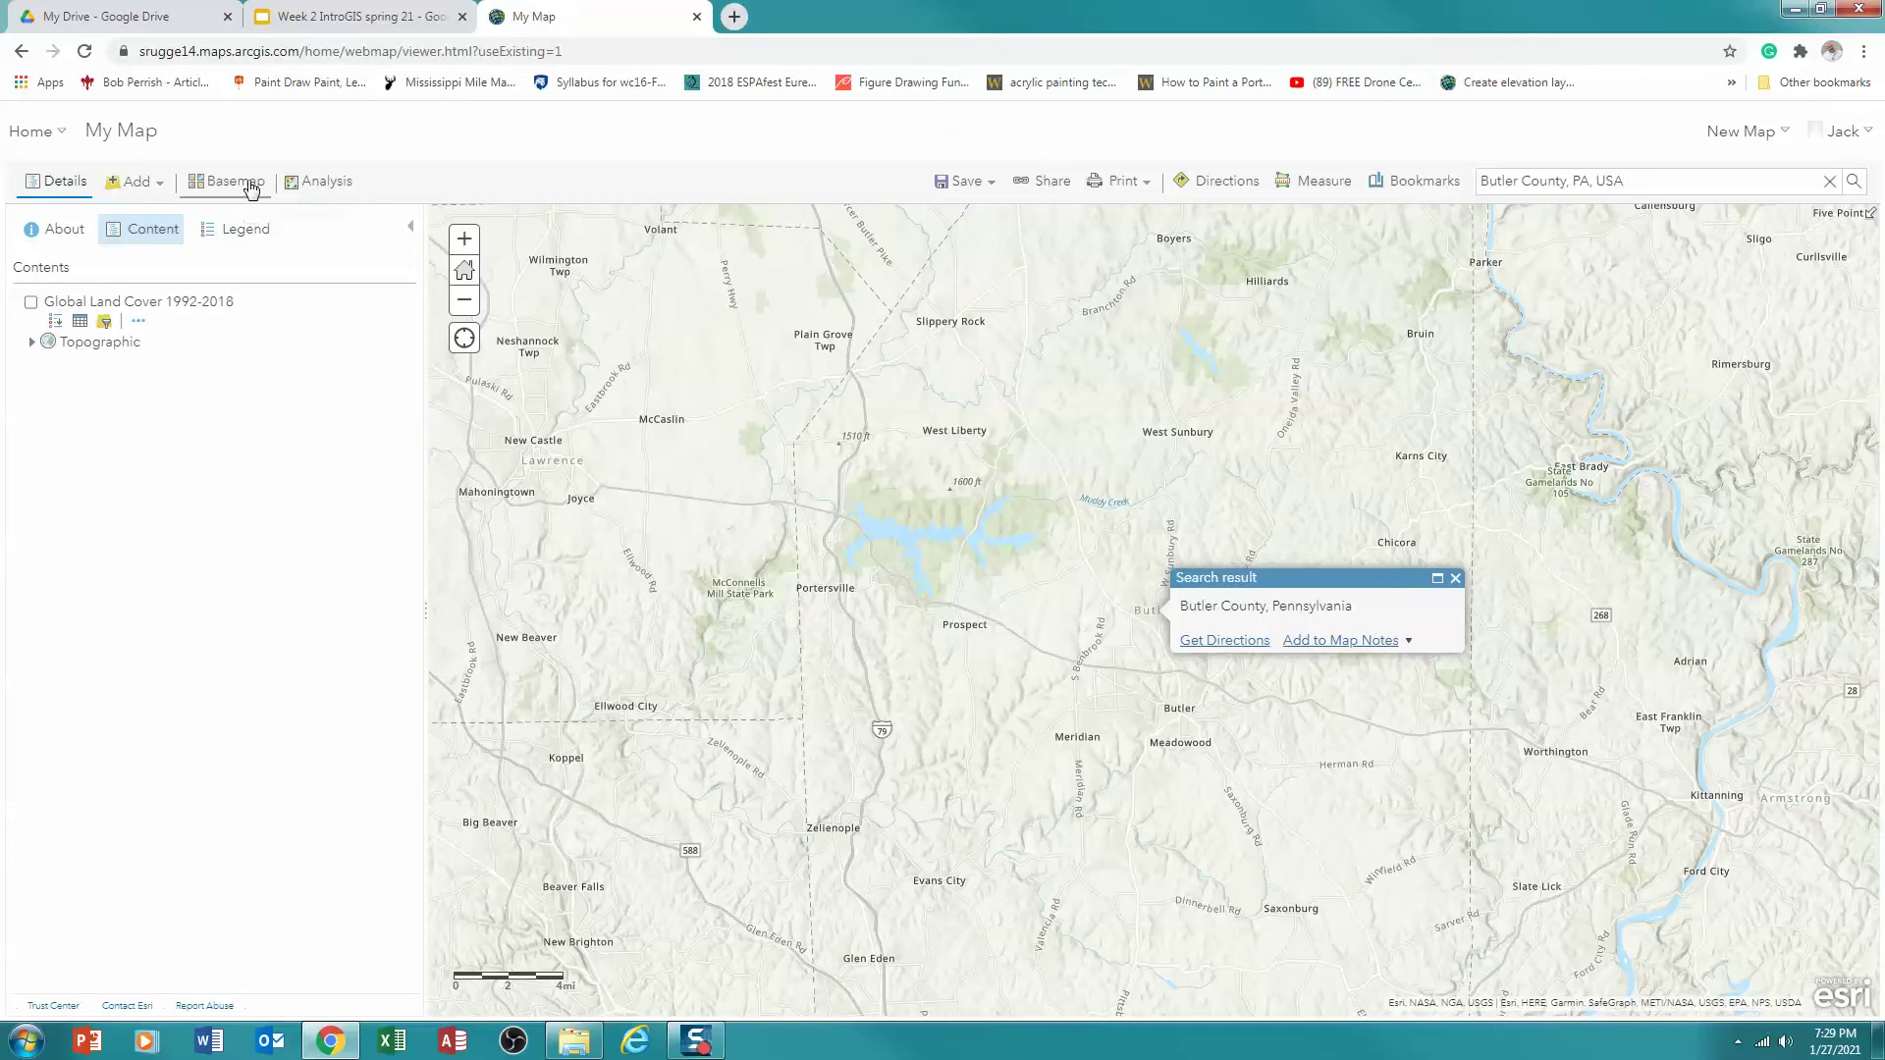
pyautogui.click(251, 189)
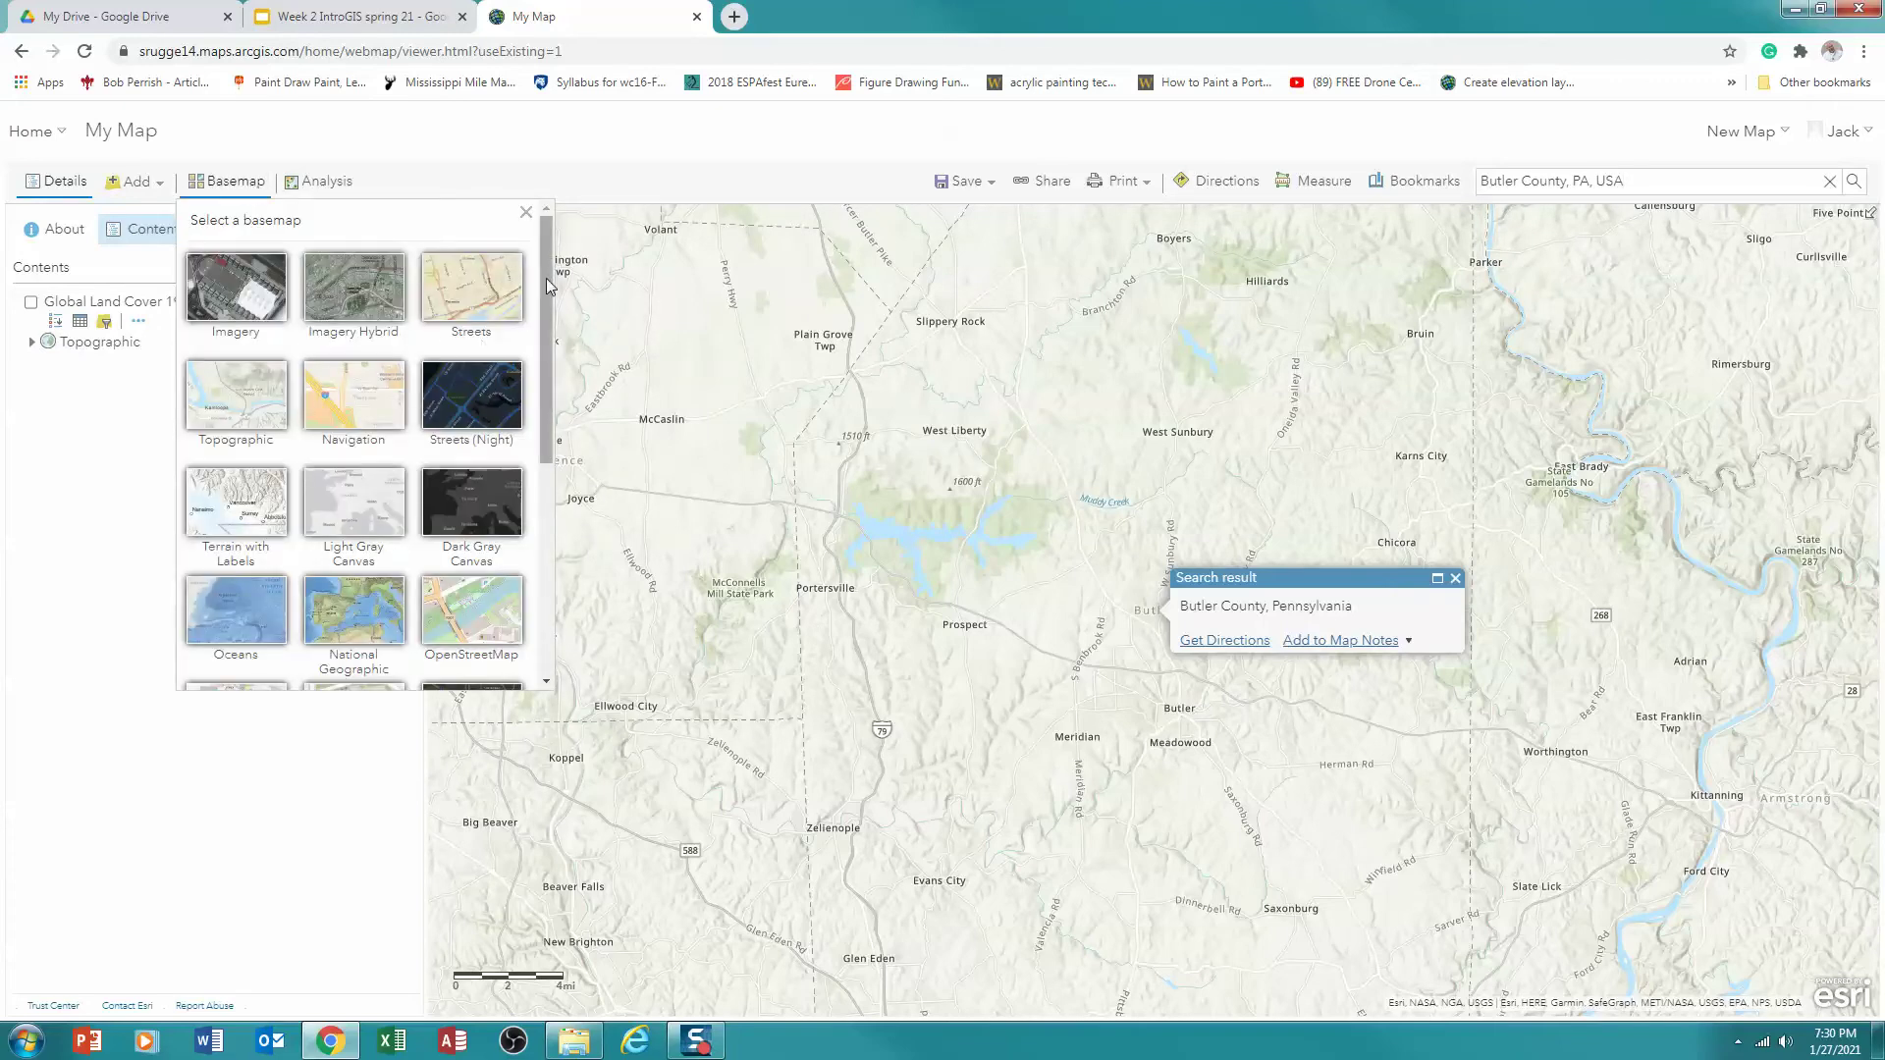
pyautogui.scroll(-1, 543, 378)
pyautogui.moveTo(543, 378); pyautogui.dragTo(530, 241)
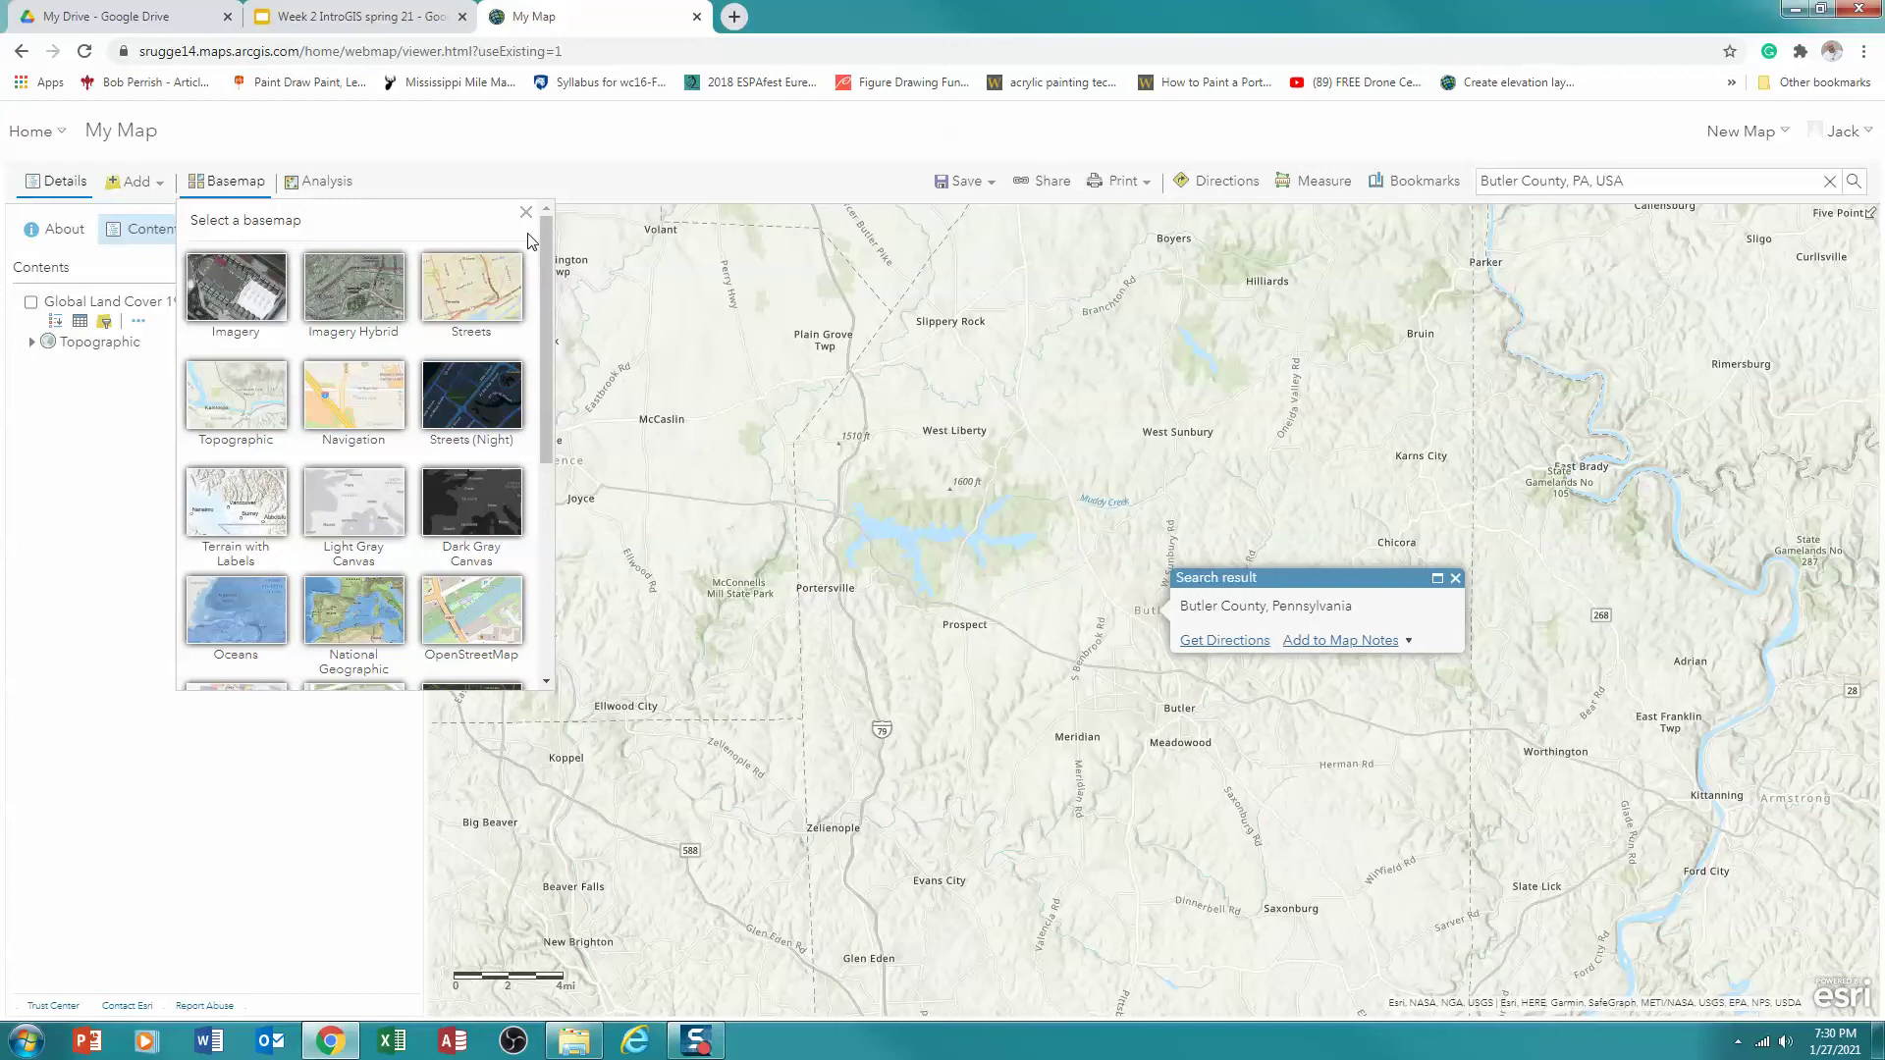
pyautogui.click(526, 213)
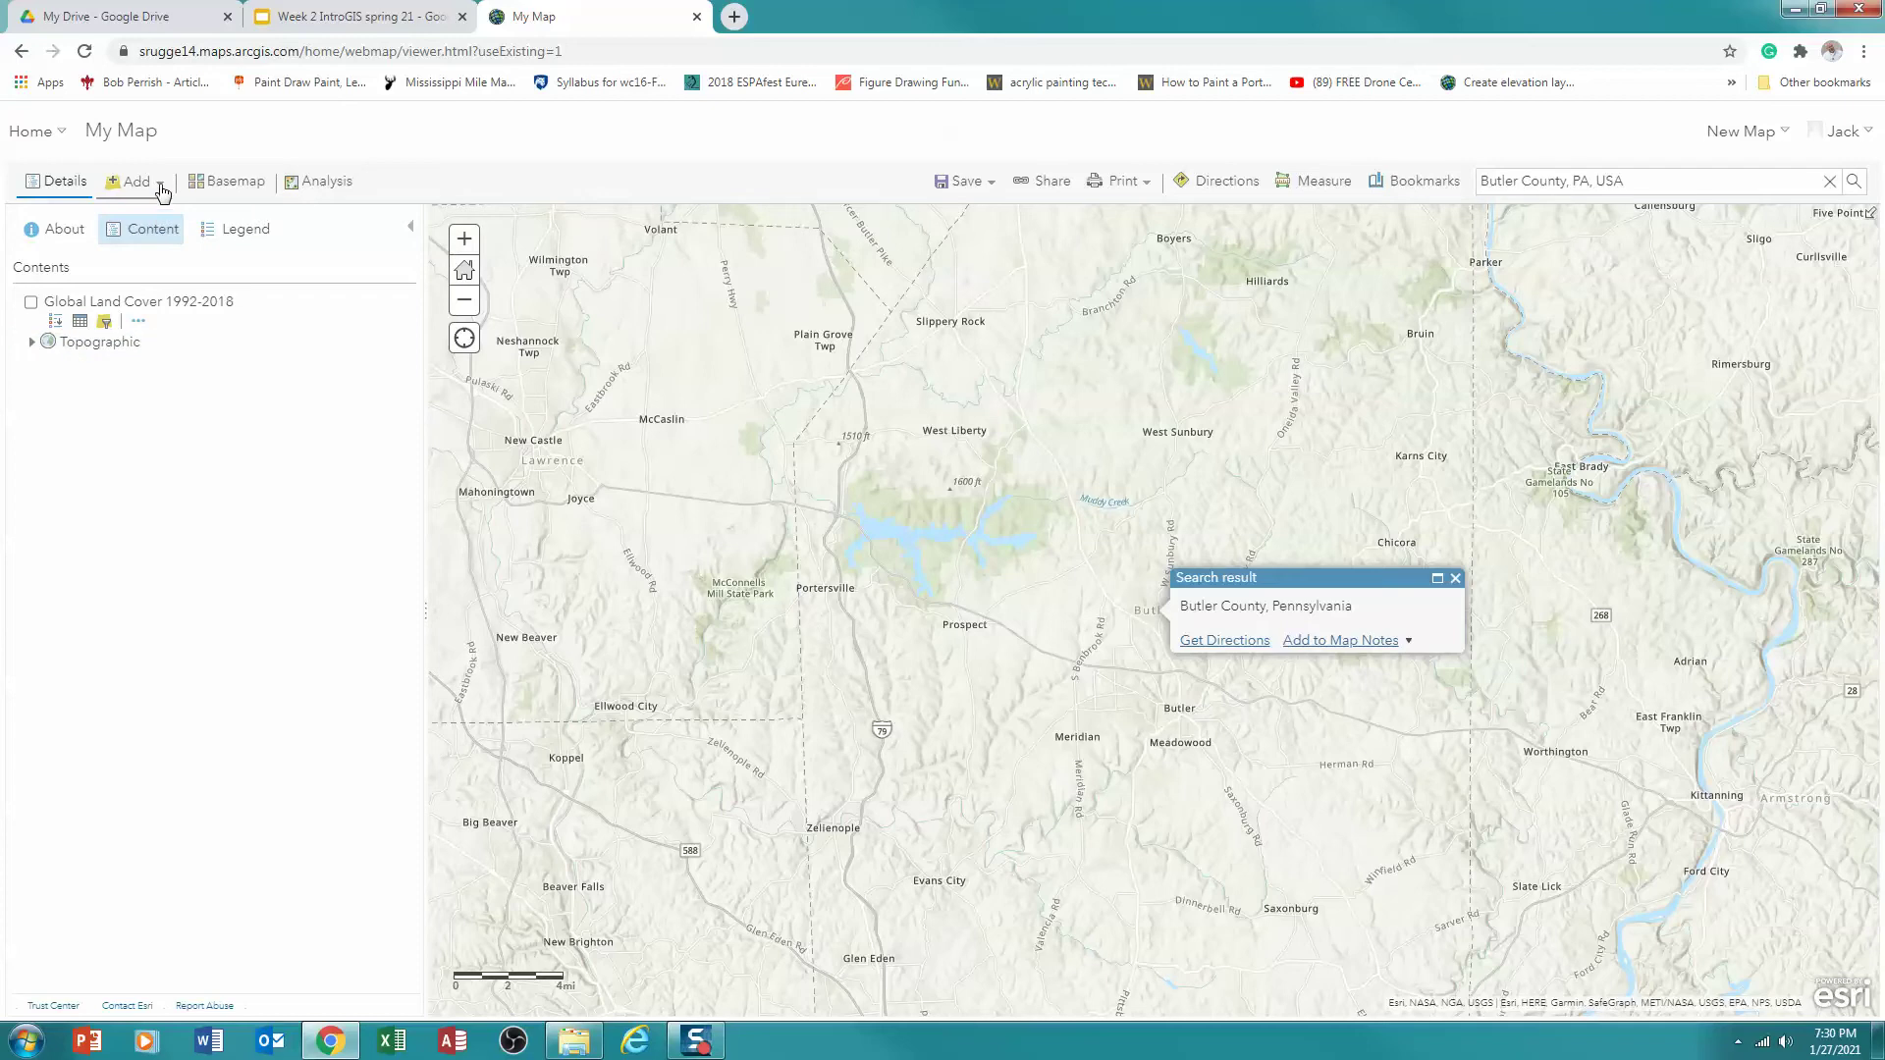
# Open the Living Atlas layer browser from the Add menu, listing 4,962 layers
pyautogui.click(162, 192)
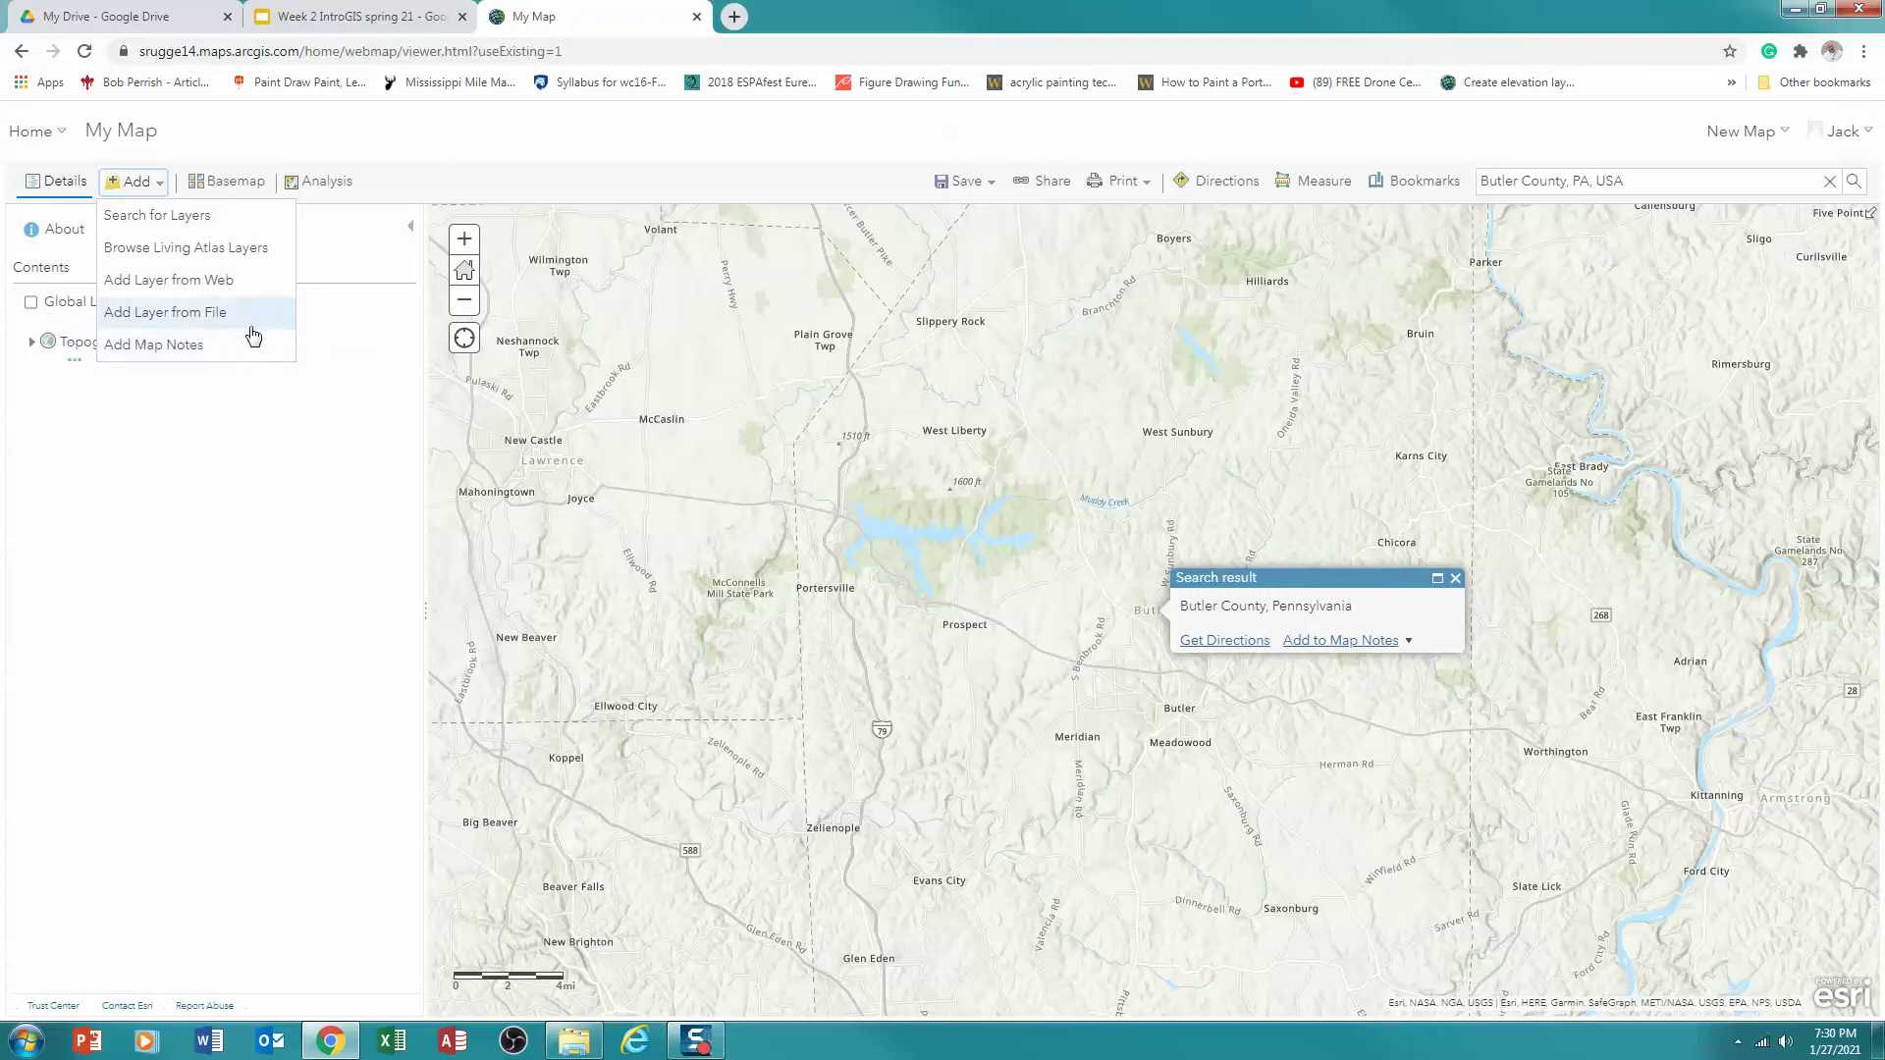
pyautogui.click(203, 251)
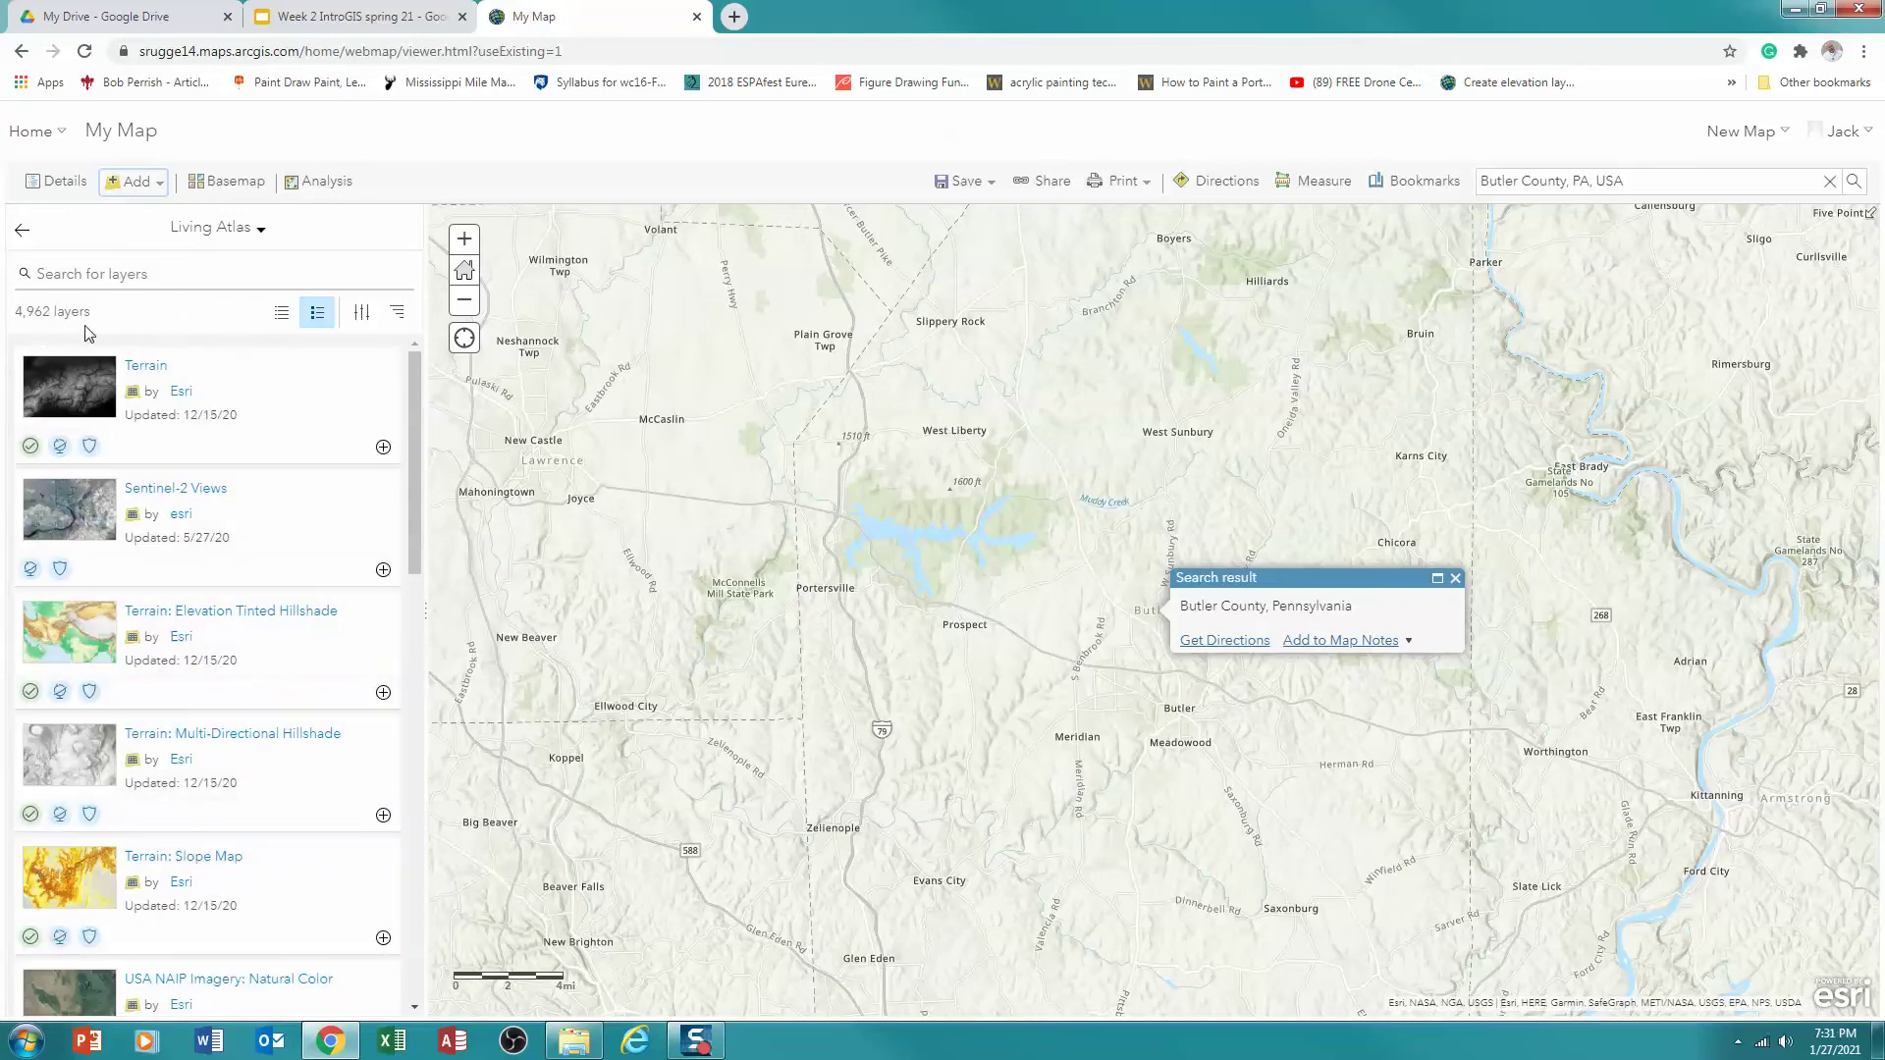
# Filter the Living Atlas list to Tile Layers within the current map area, leaving 132 layers
pyautogui.click(362, 314)
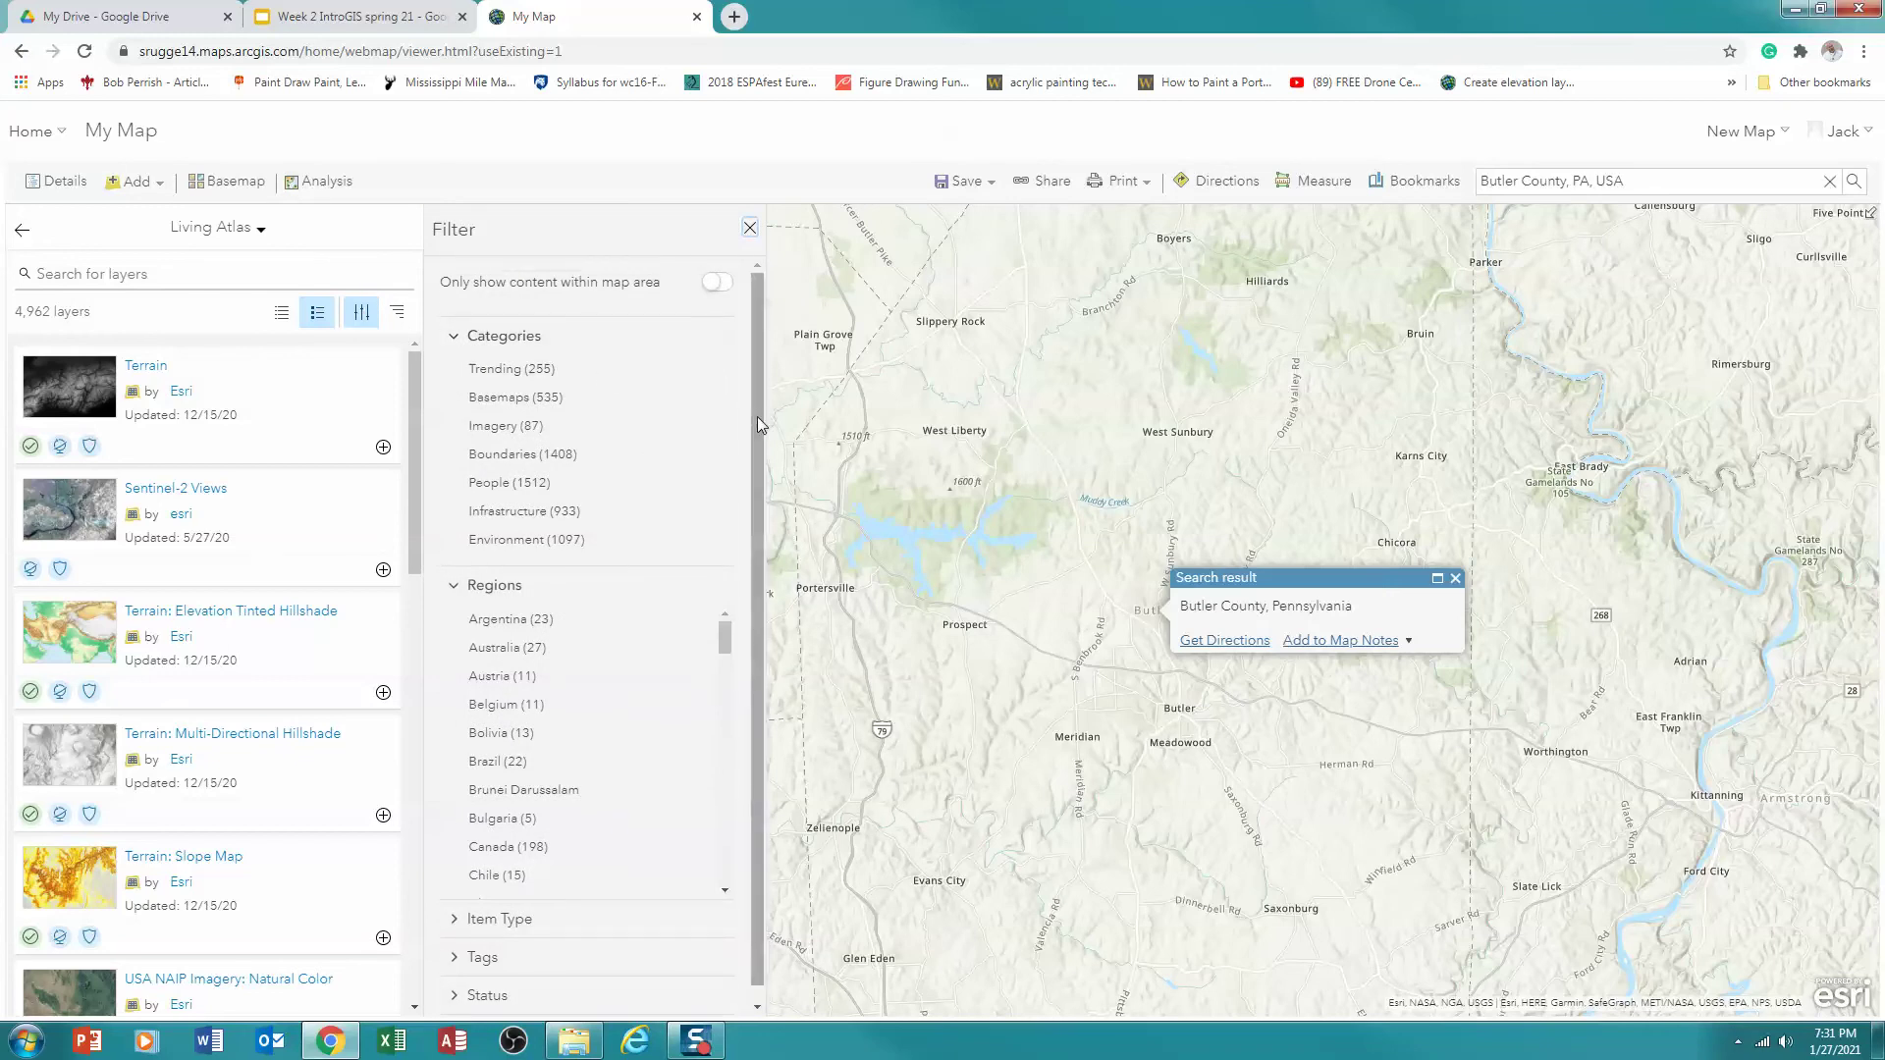
pyautogui.moveTo(756, 418); pyautogui.dragTo(751, 485)
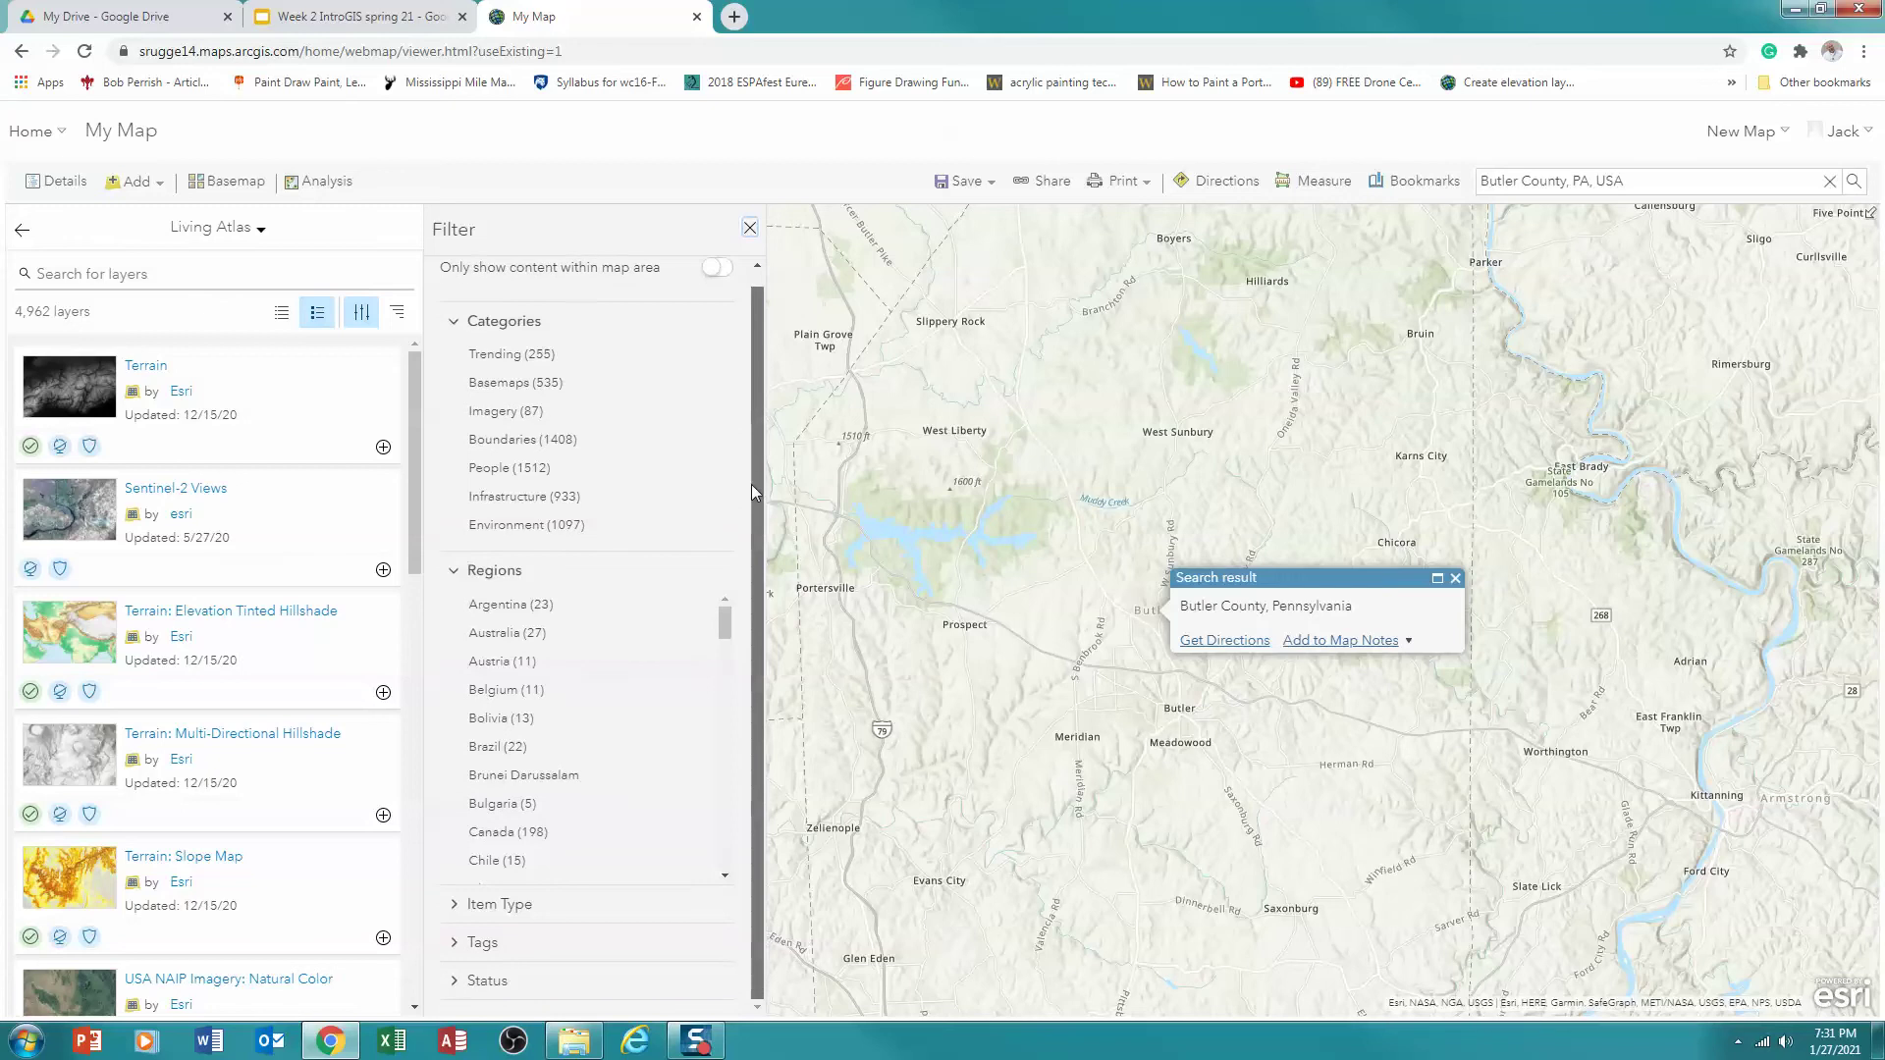
pyautogui.click(460, 906)
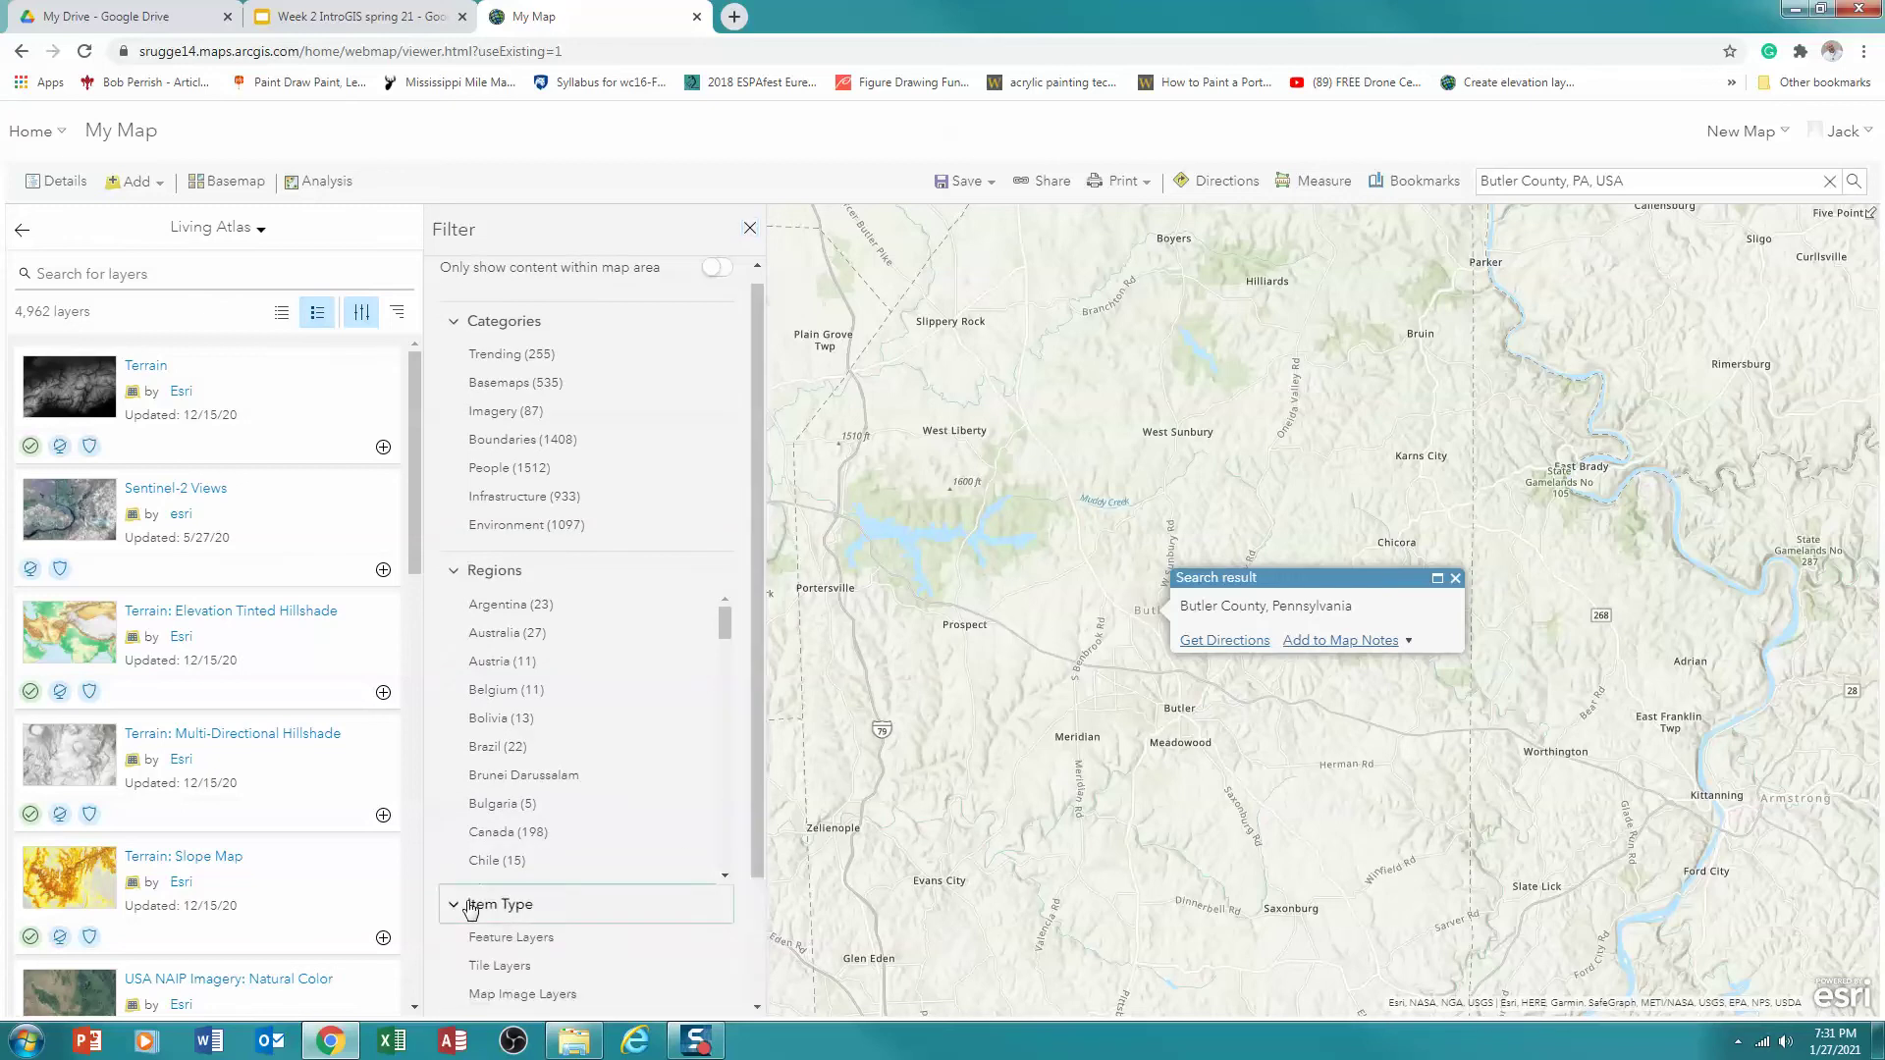
pyautogui.moveTo(758, 710); pyautogui.dragTo(748, 858)
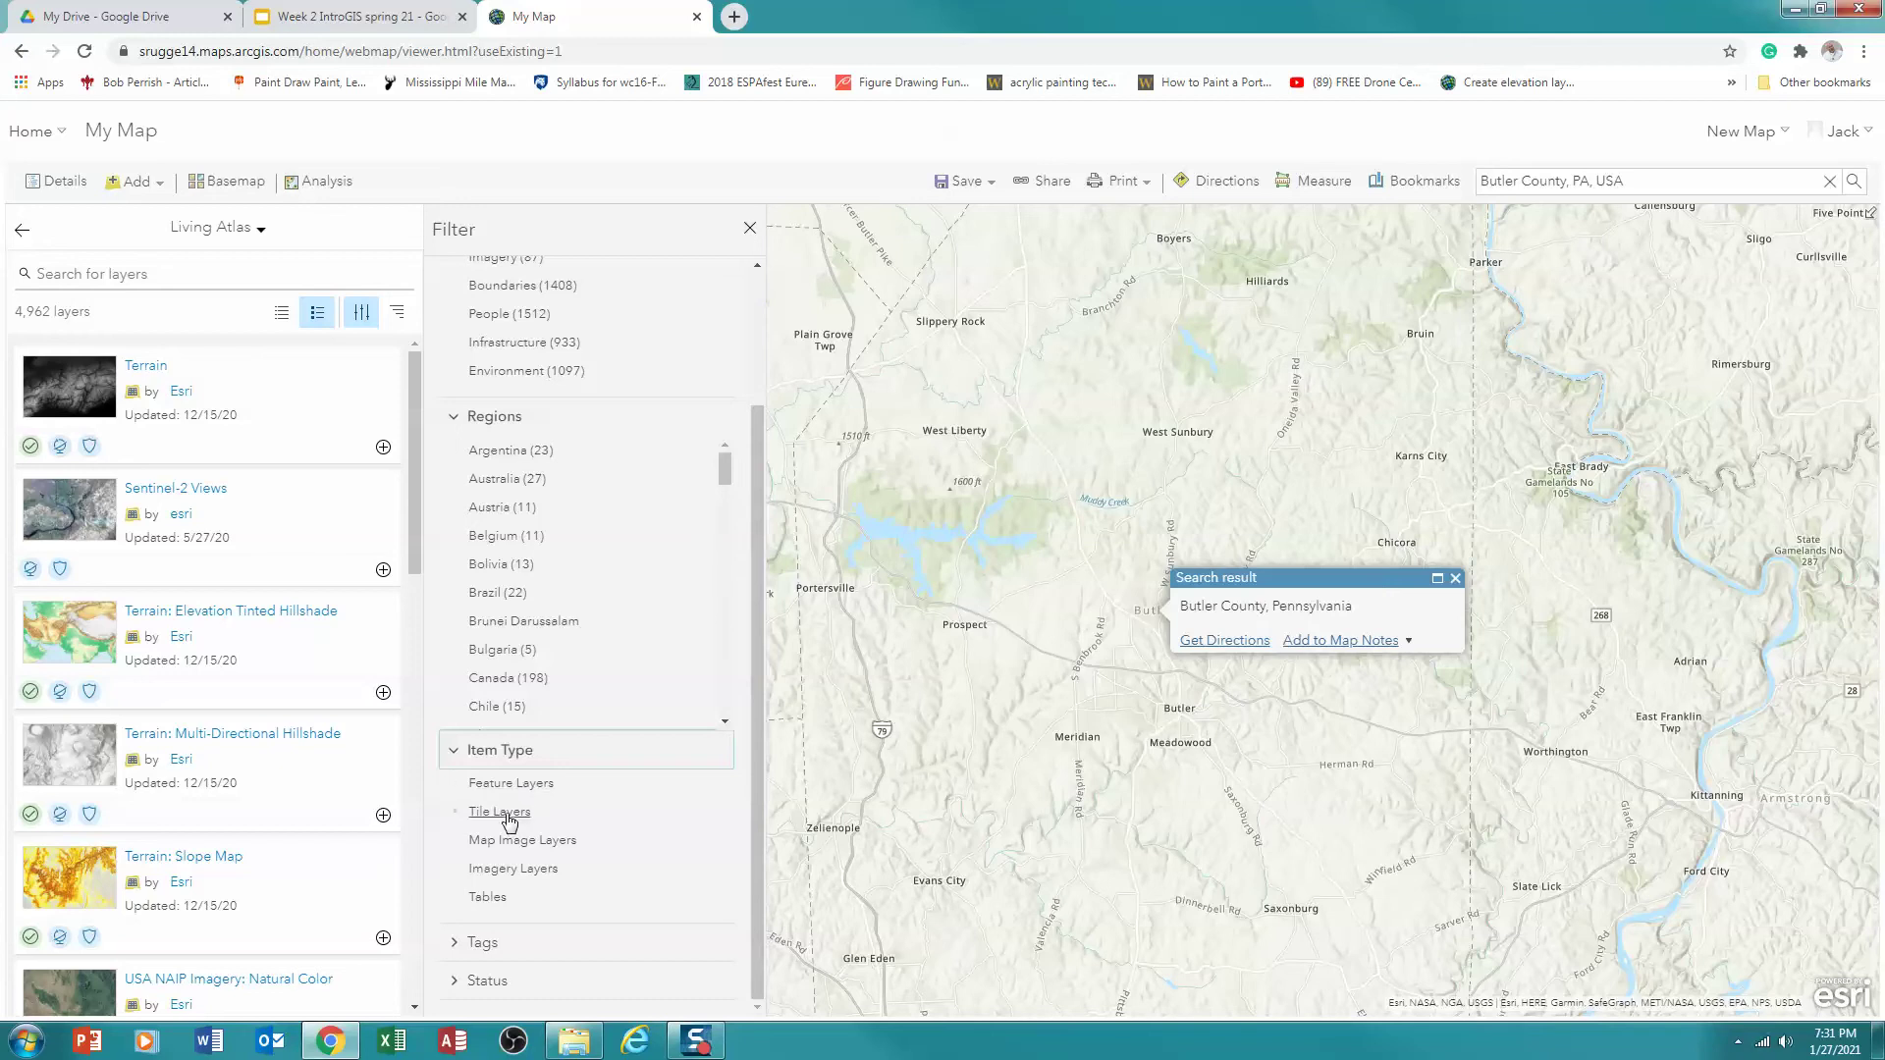
pyautogui.click(501, 812)
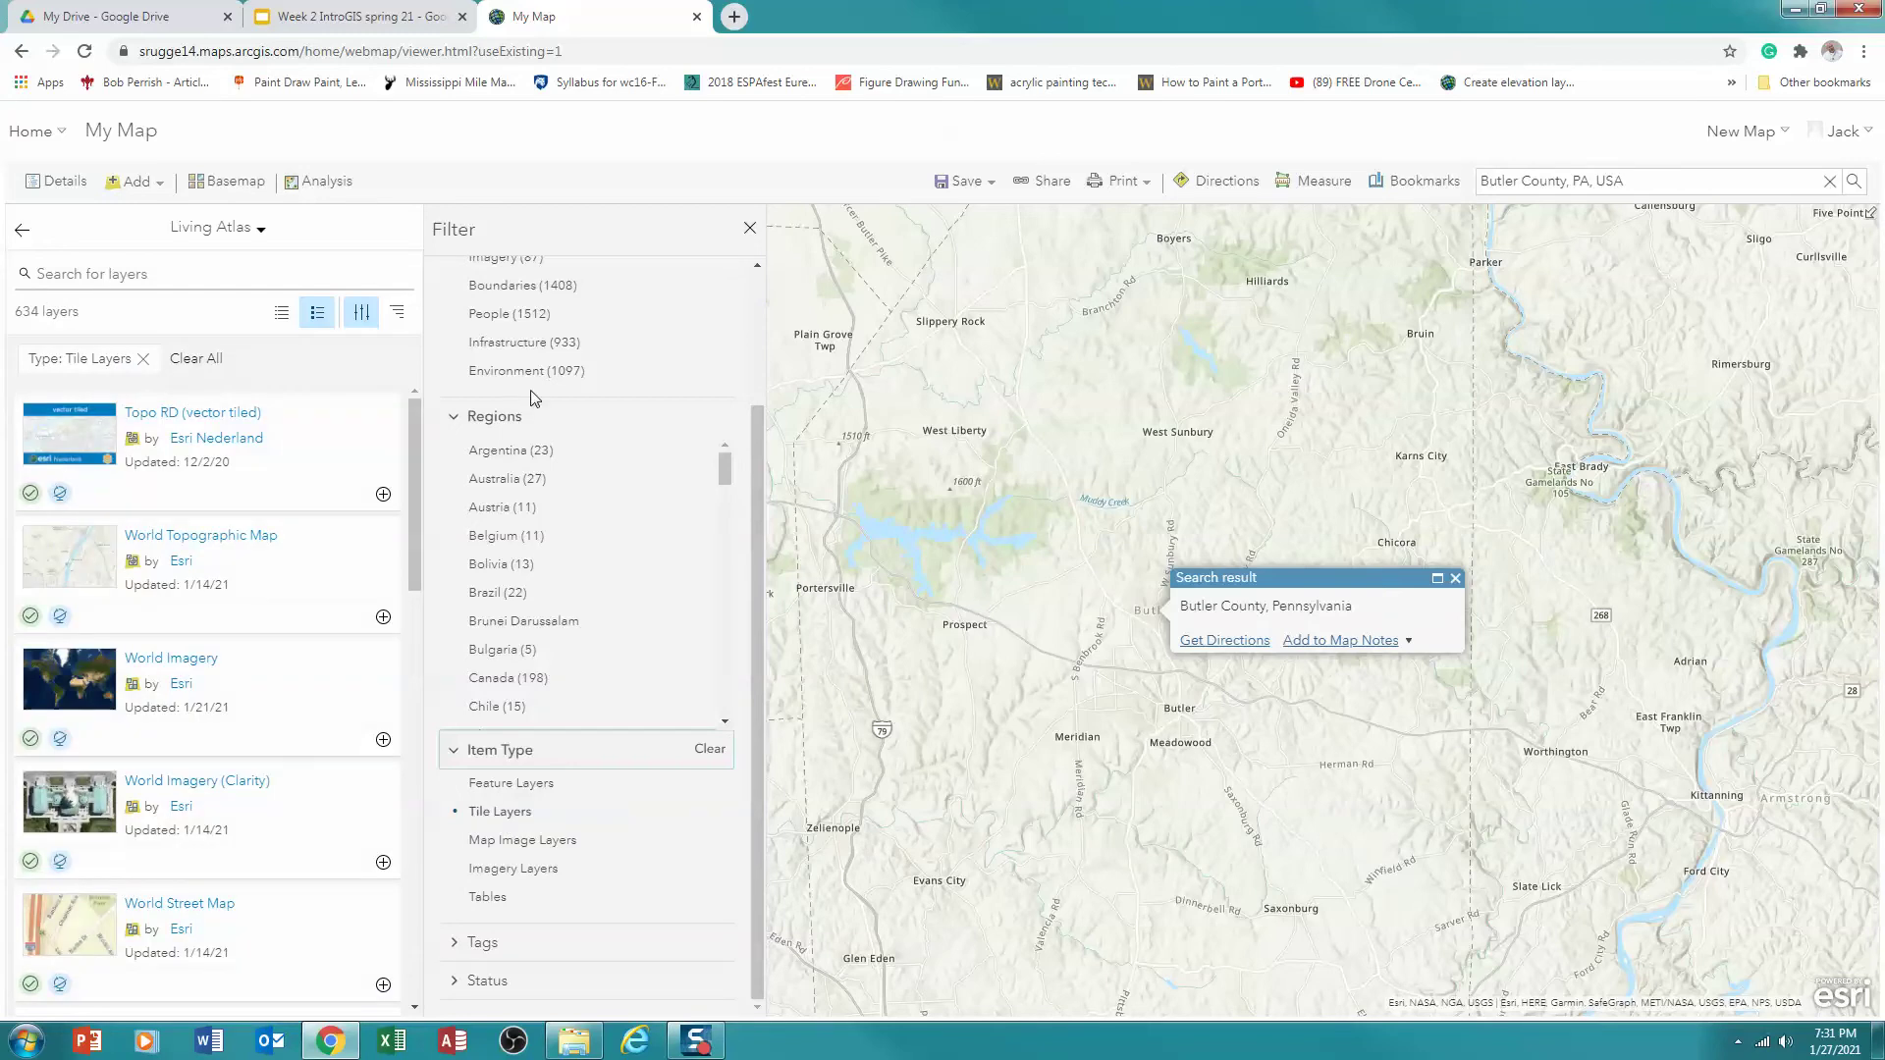
pyautogui.moveTo(757, 438); pyautogui.dragTo(742, 299)
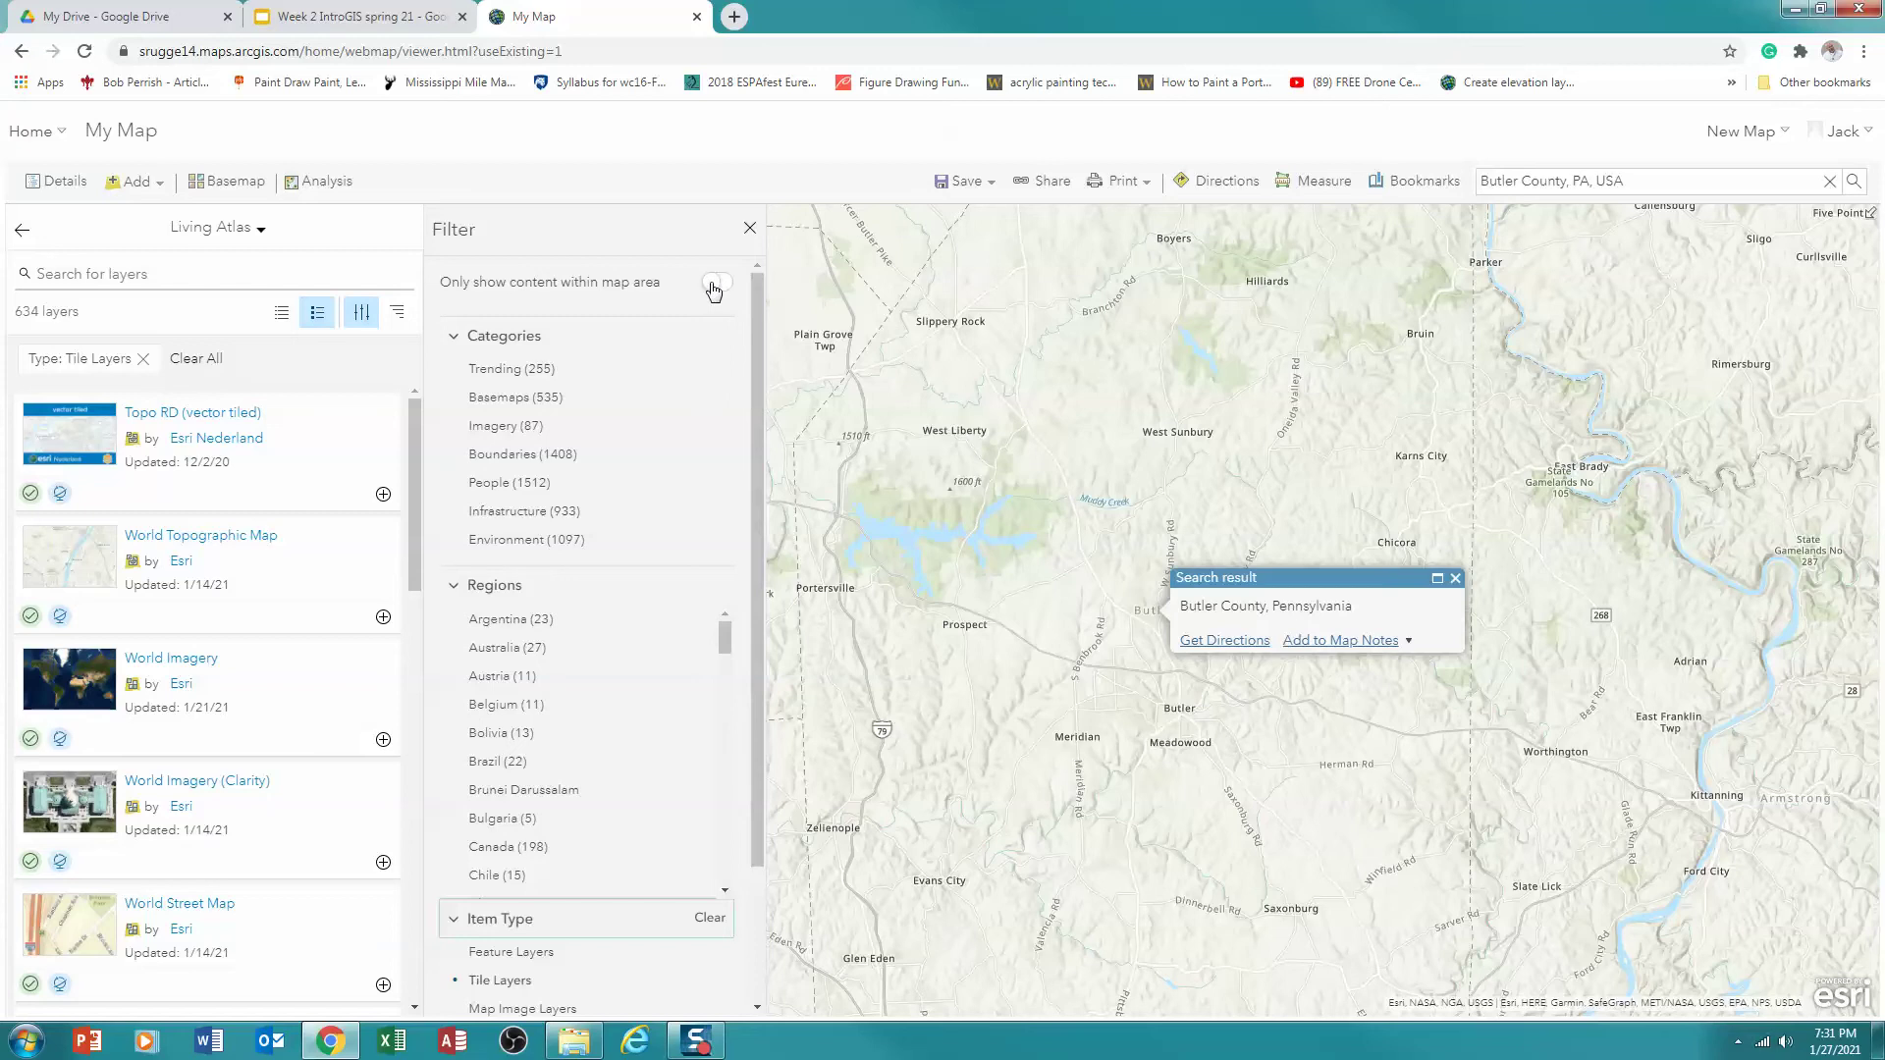
pyautogui.click(714, 287)
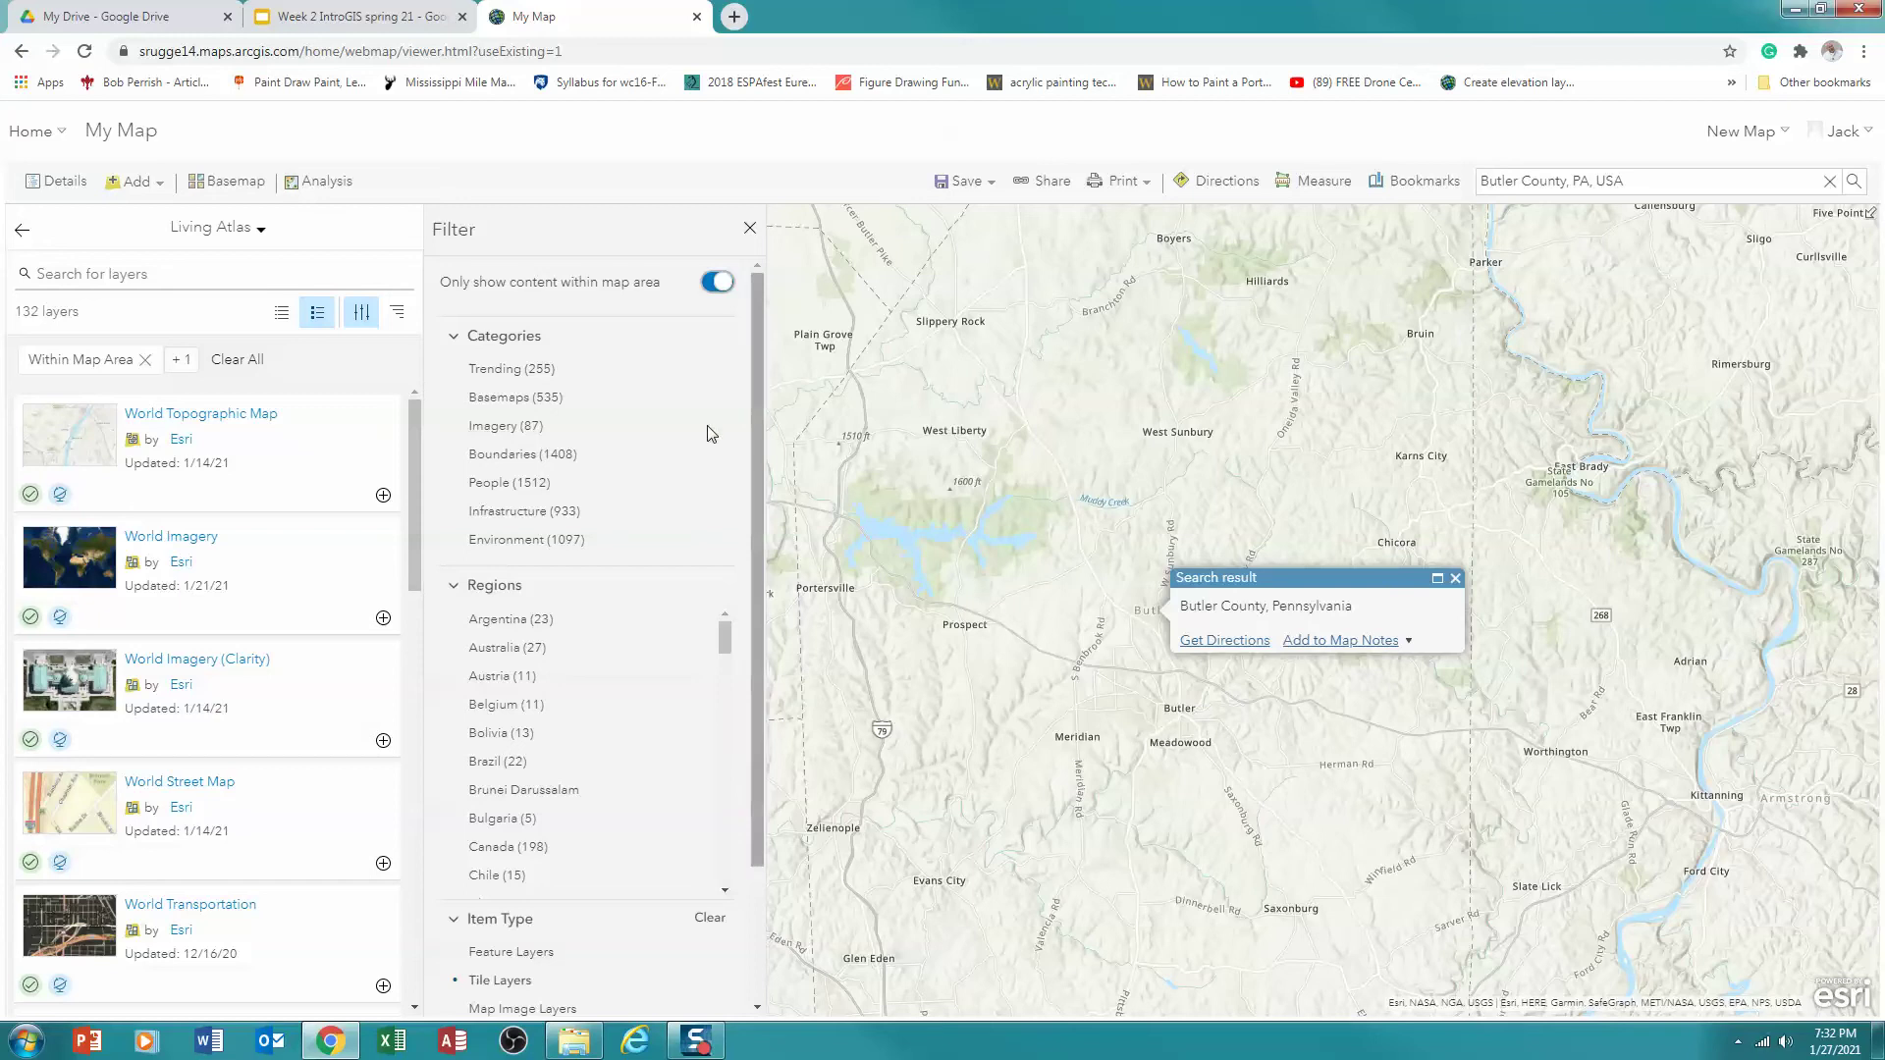
pyautogui.click(175, 276)
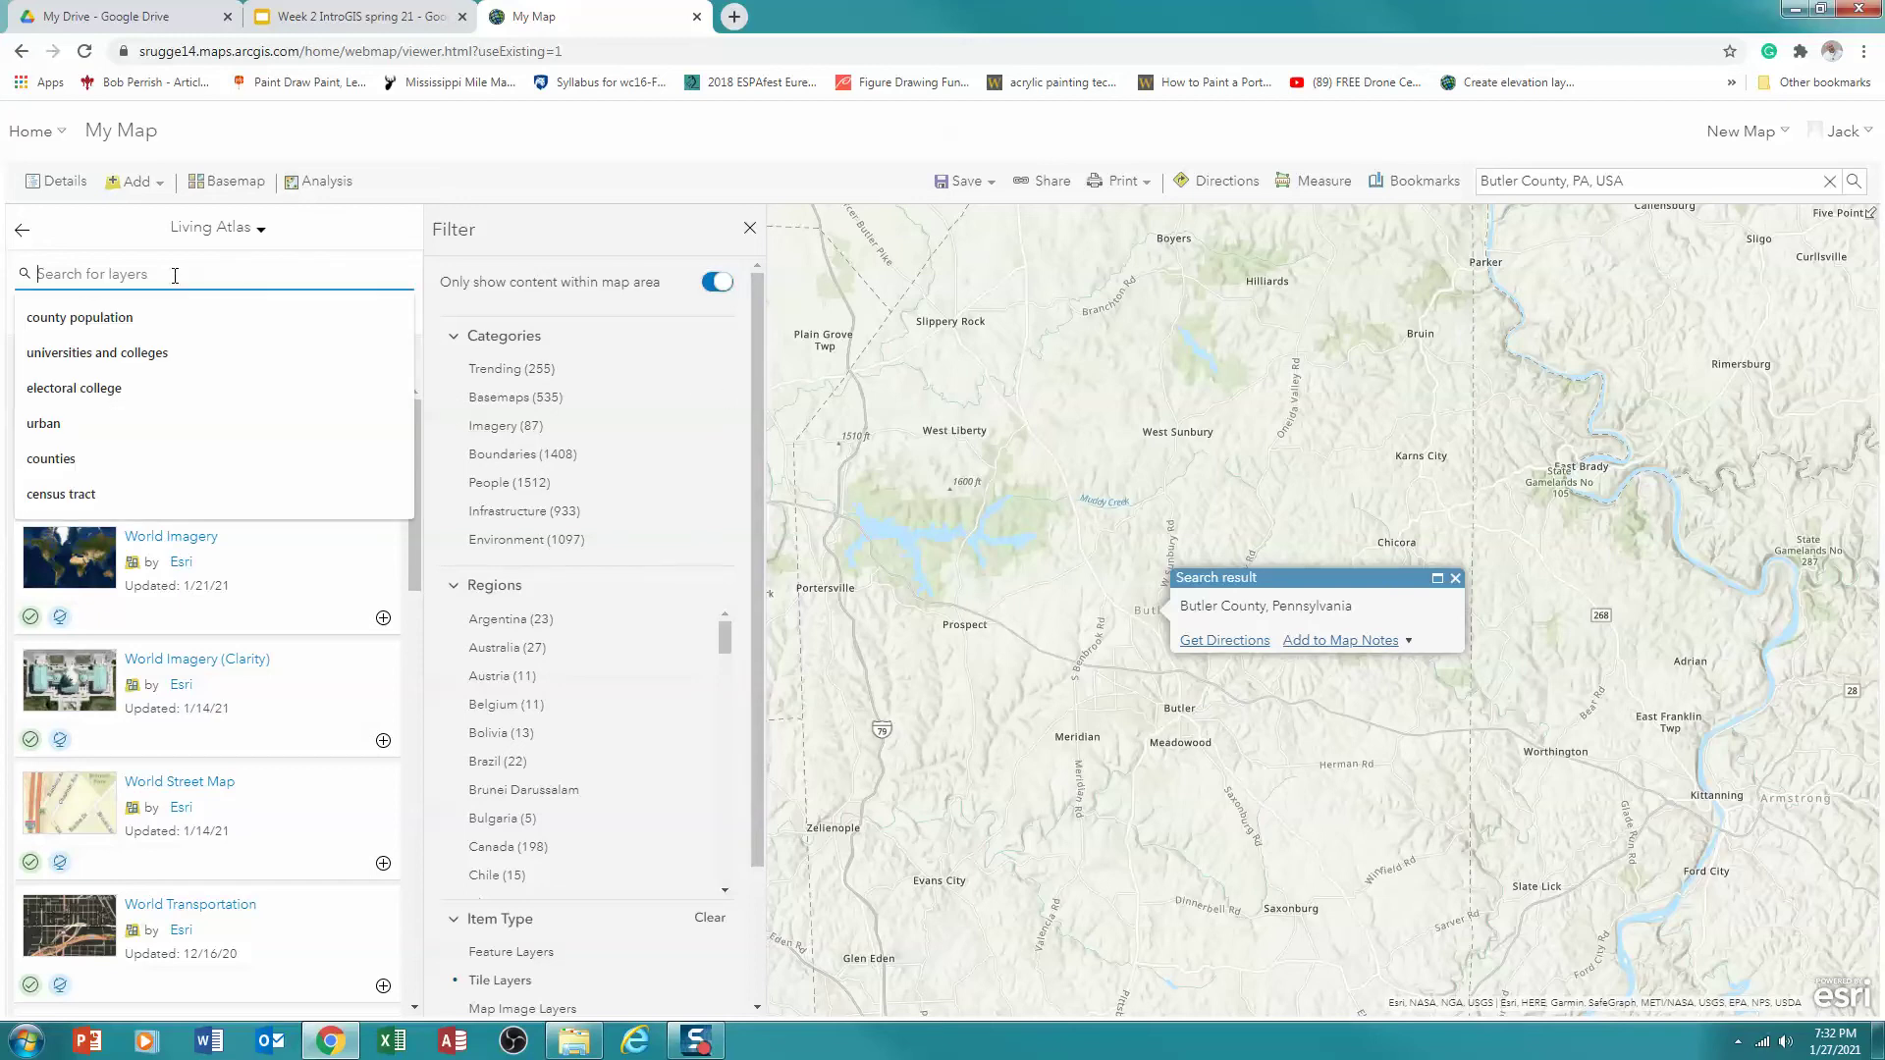
# Search Living Atlas for 'forest', drop the Tile Layers filter for 80 results, and add USA Forest Type
pyautogui.write('forest')
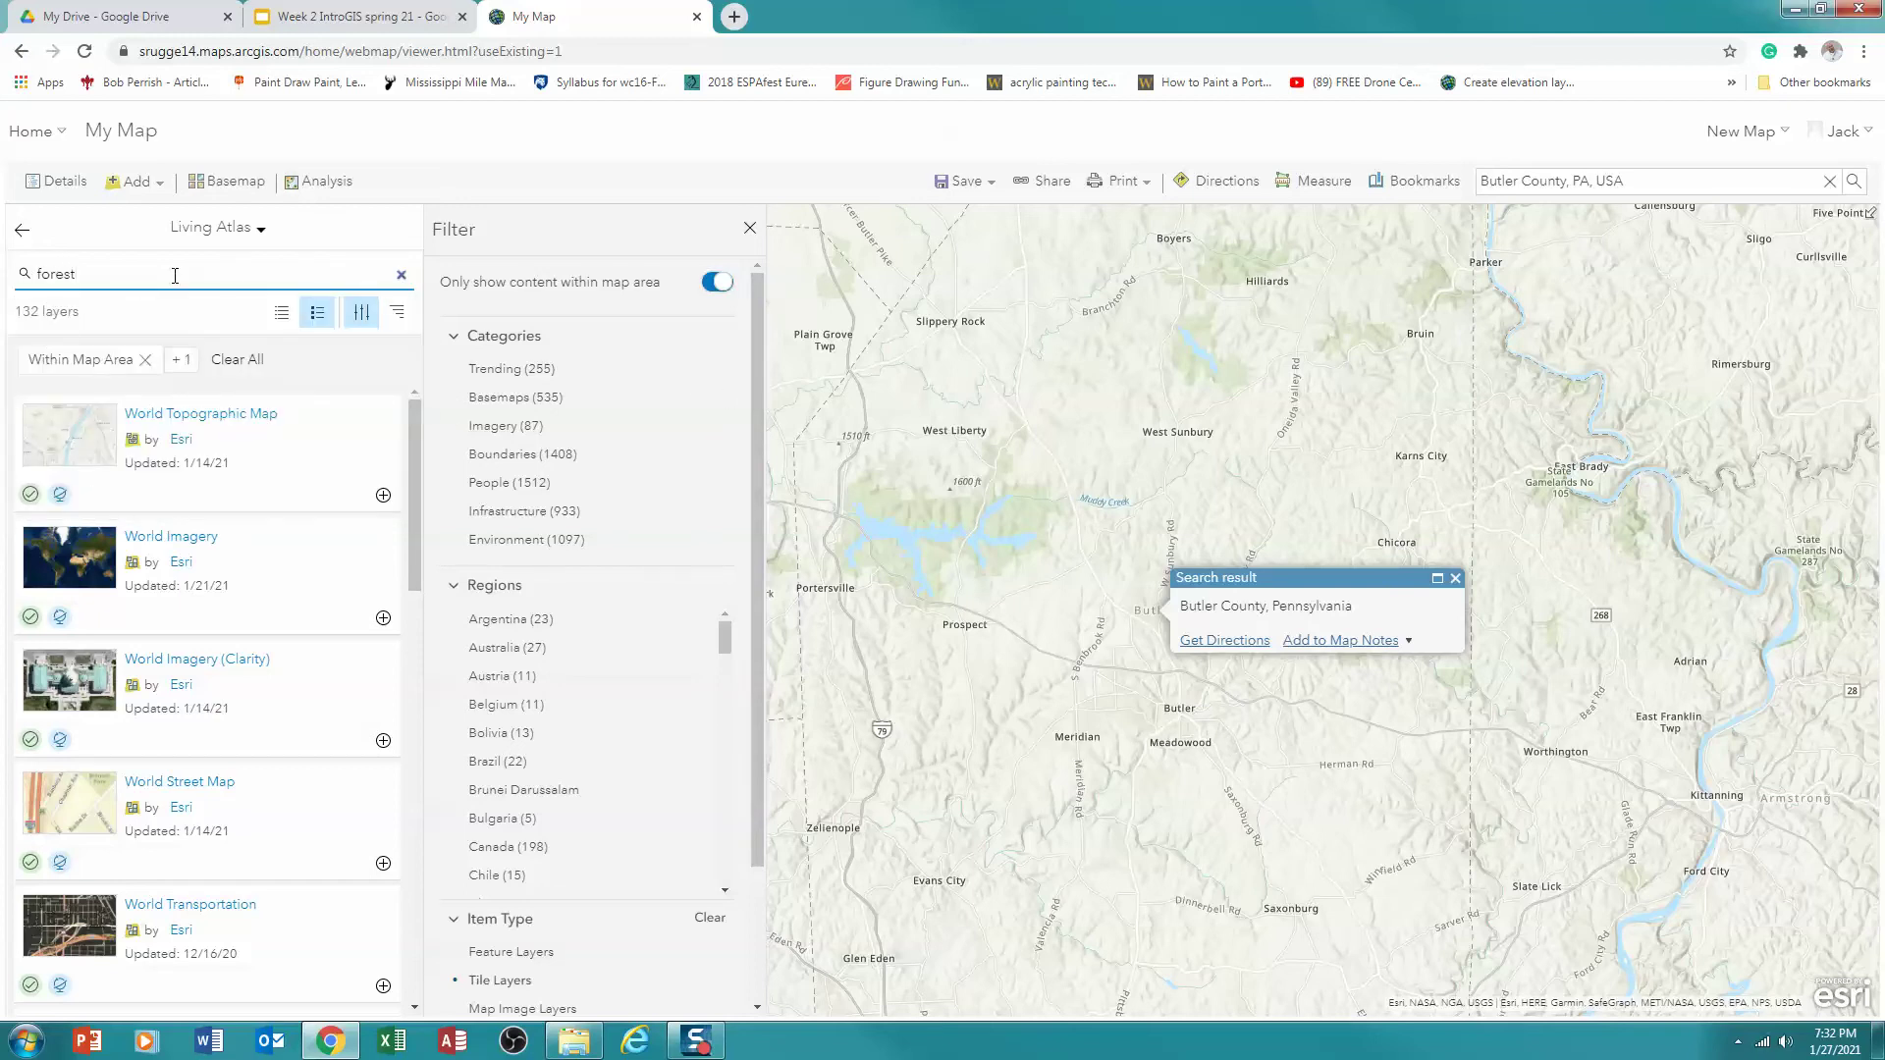
pyautogui.press('Return')
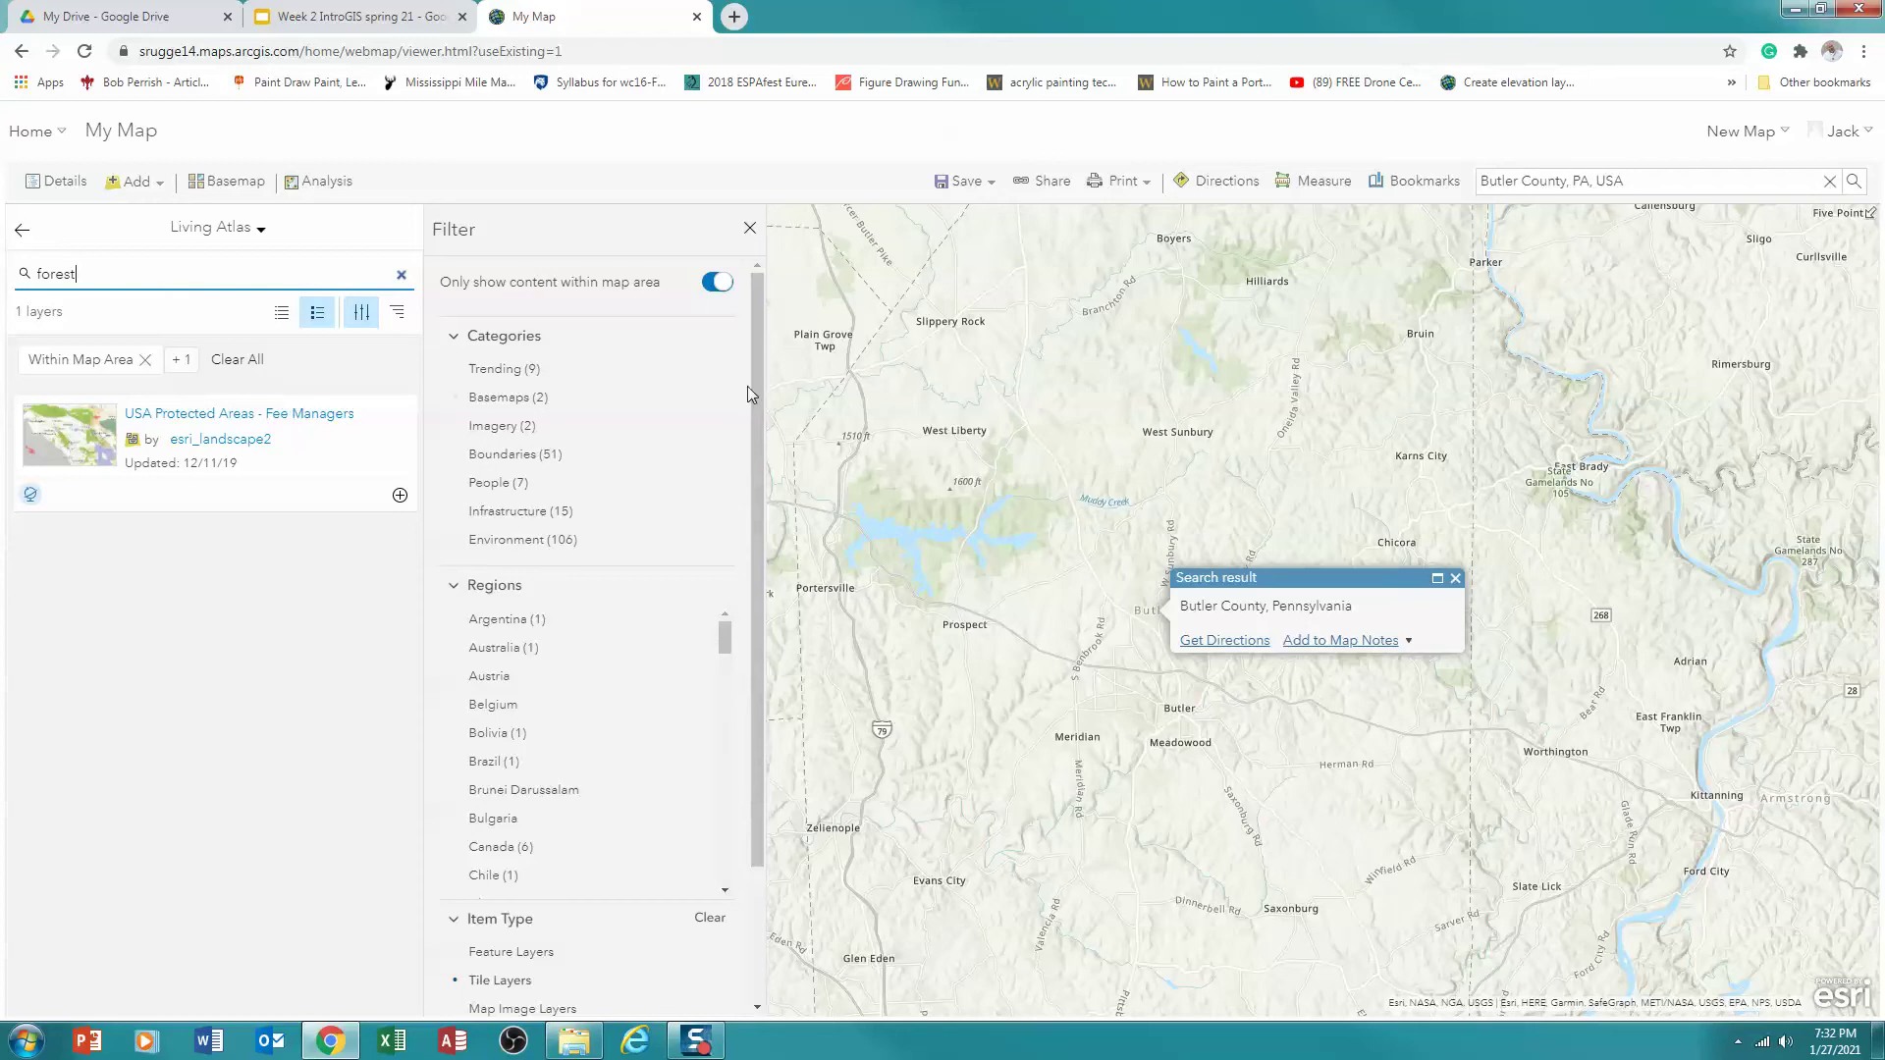
pyautogui.moveTo(756, 383); pyautogui.dragTo(764, 679)
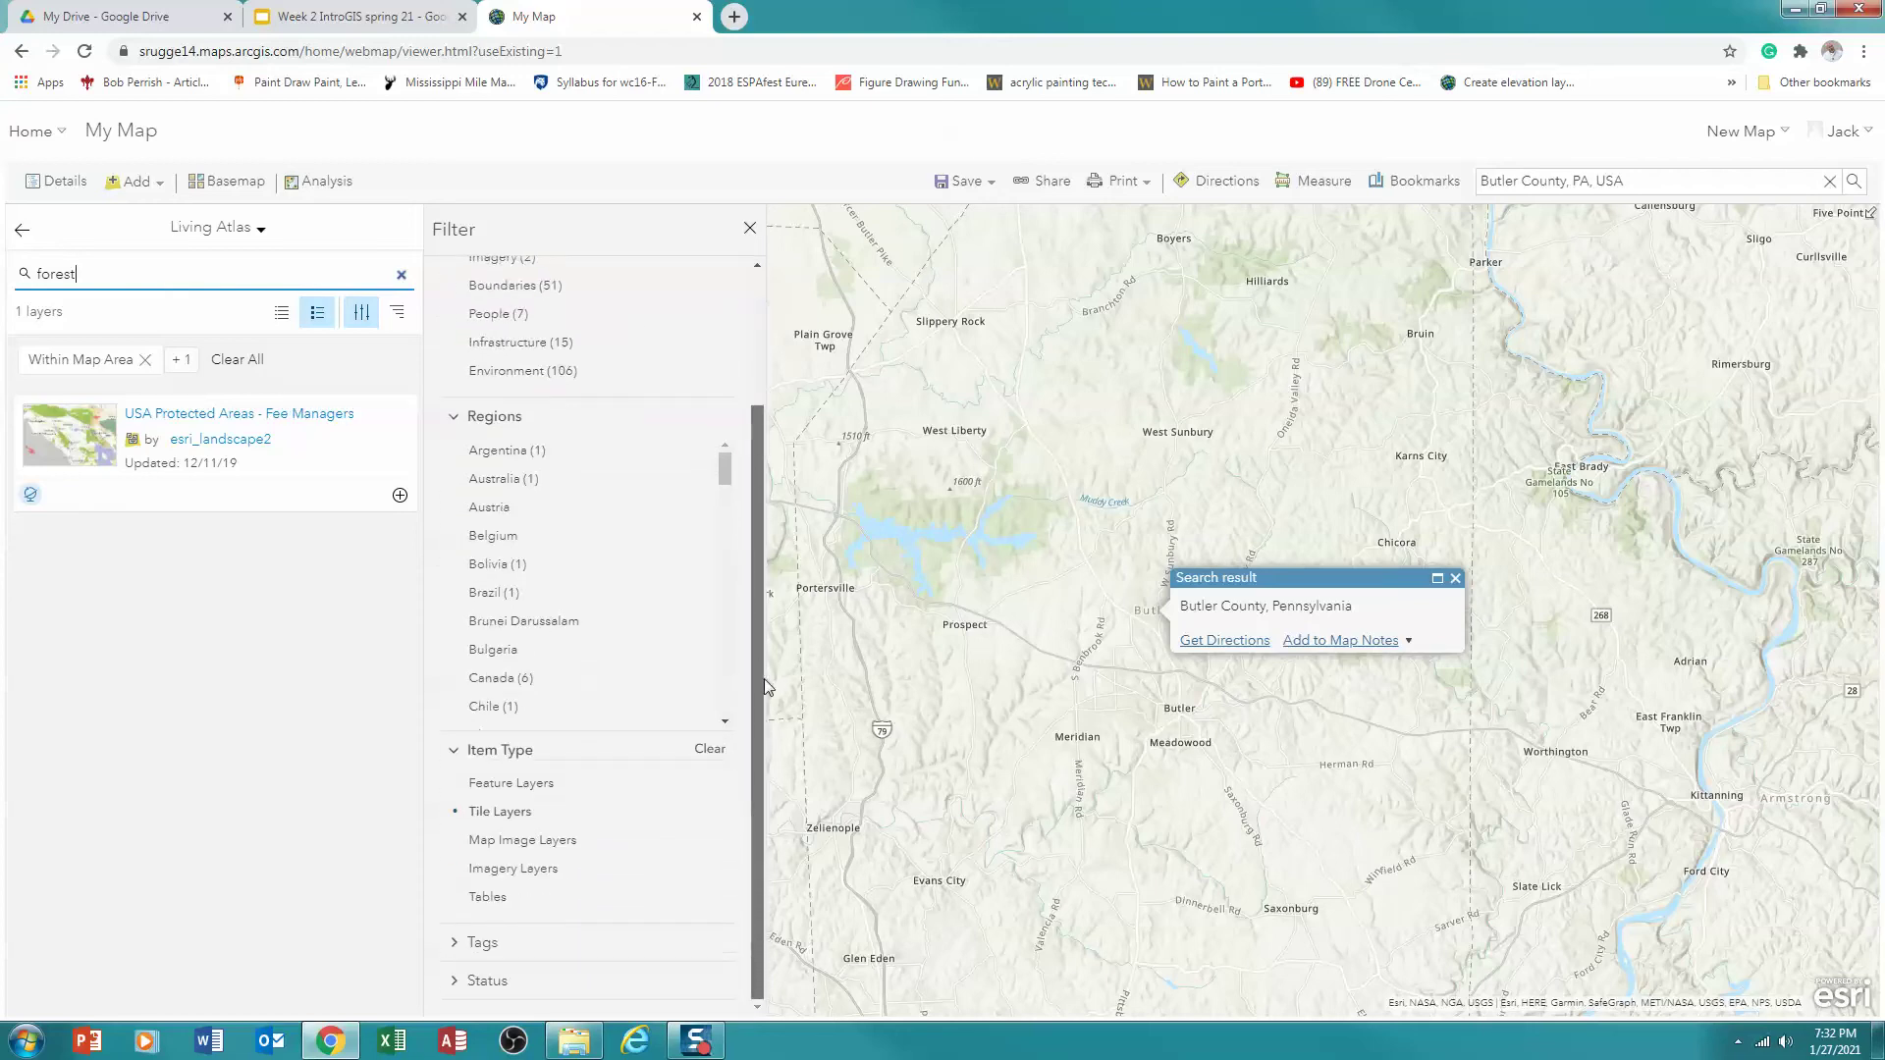
pyautogui.click(496, 813)
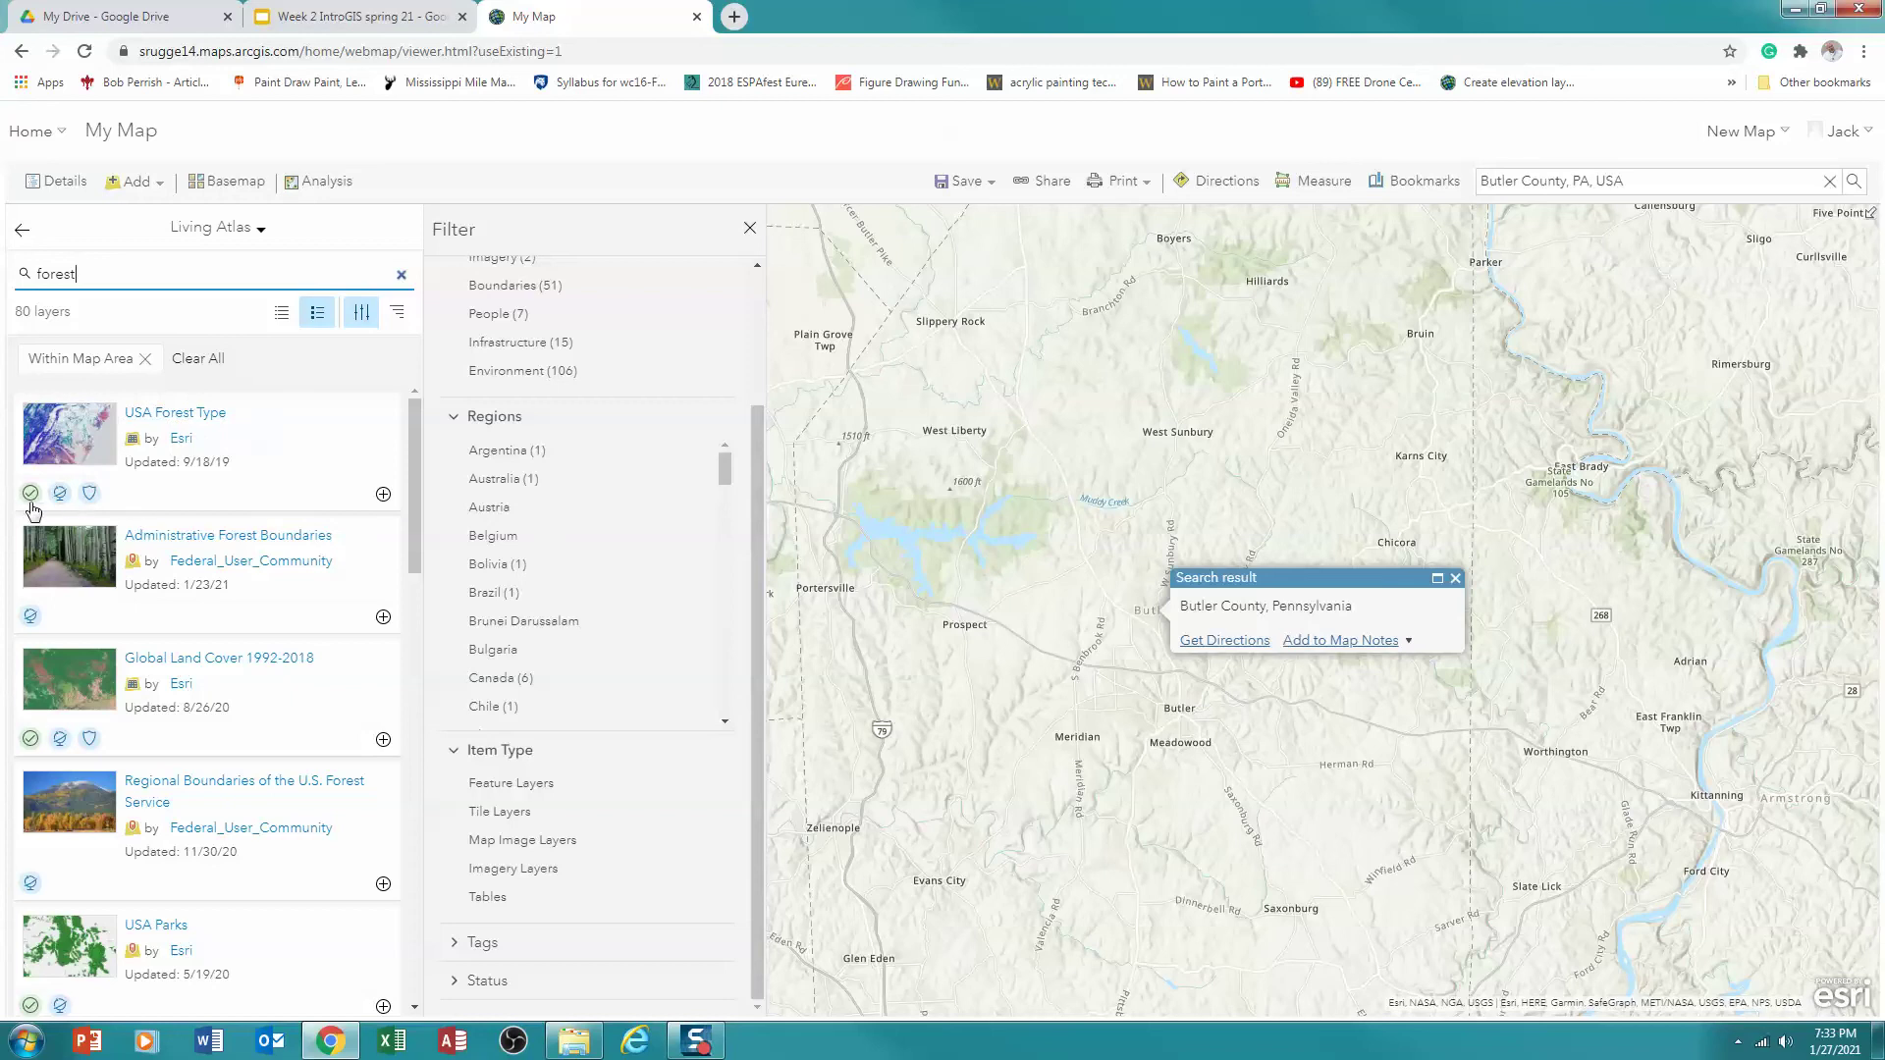
pyautogui.moveTo(30, 493)
pyautogui.click(383, 496)
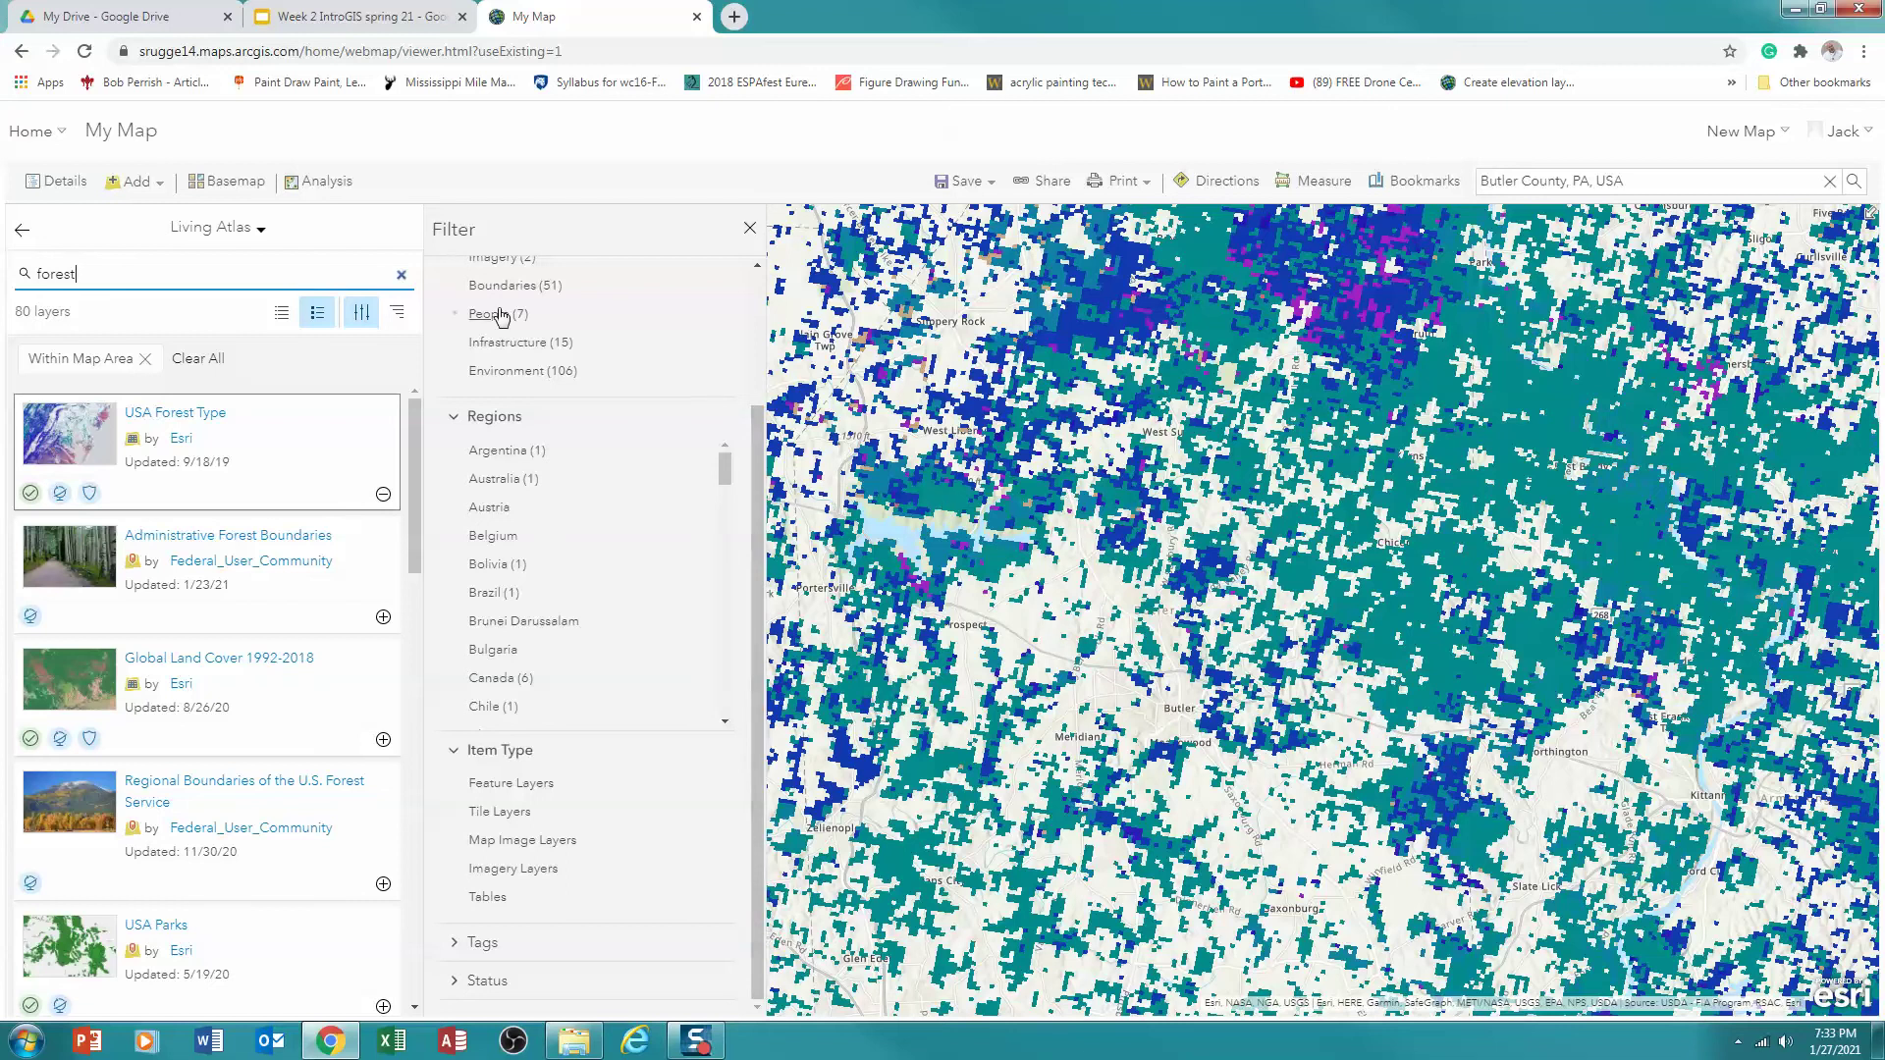
# Close the Filter panel and return to the map contents with USA Forest Type on top
pyautogui.click(751, 231)
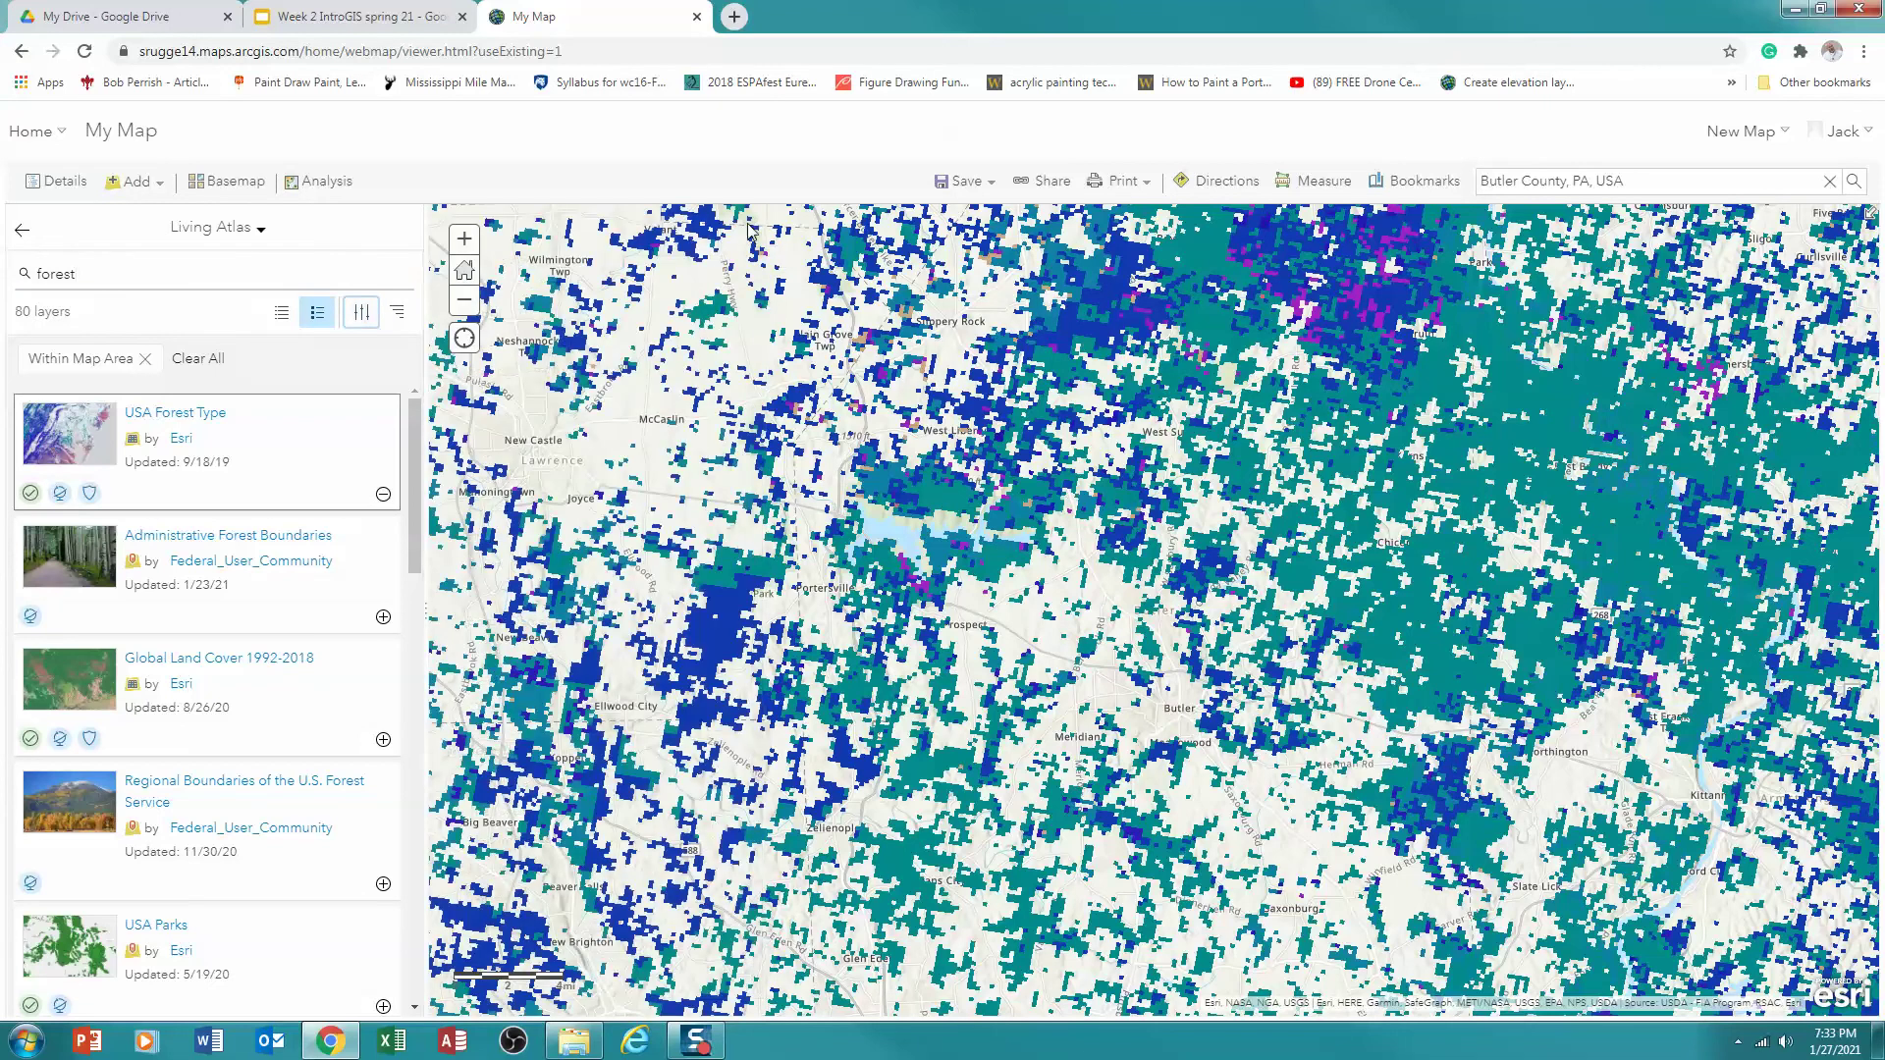
pyautogui.click(23, 232)
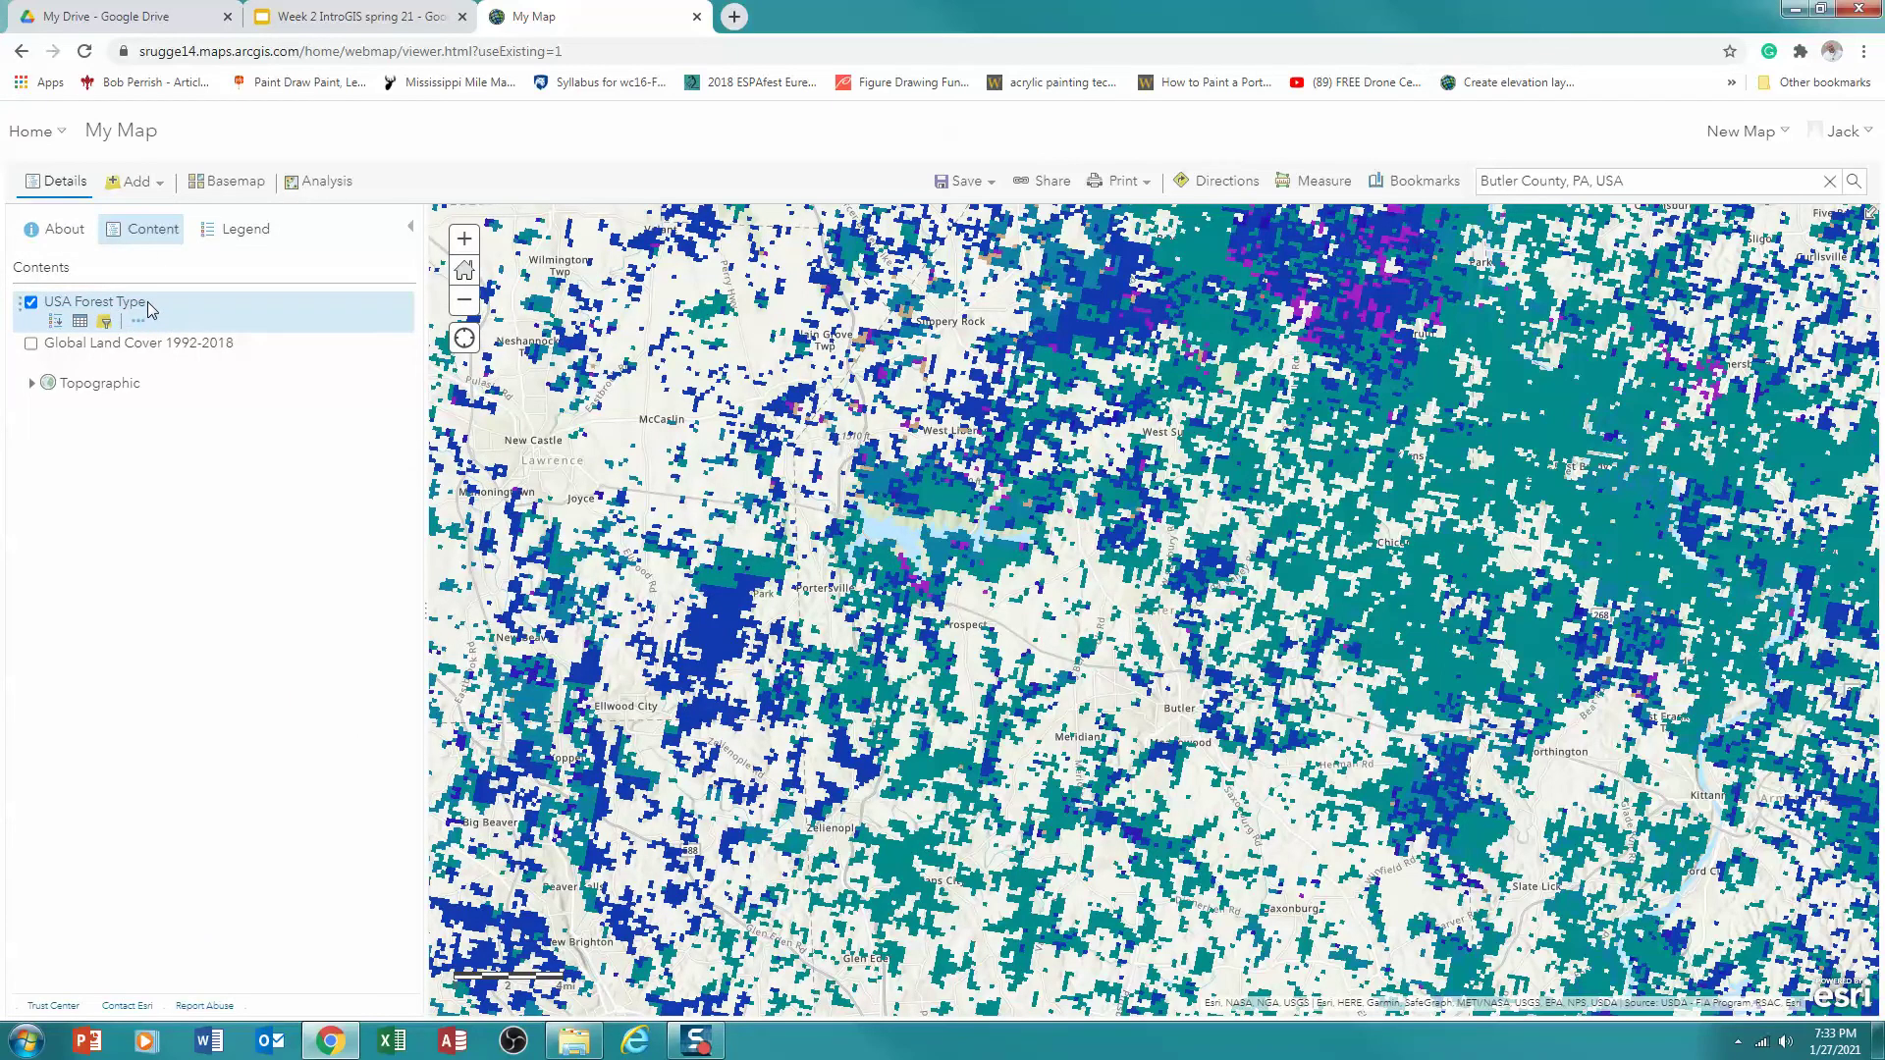
# Review the USA Forest Type classes in the Legend tab
pyautogui.click(251, 237)
pyautogui.moveTo(412, 324); pyautogui.dragTo(410, 411)
pyautogui.scroll(-1, 410, 411)
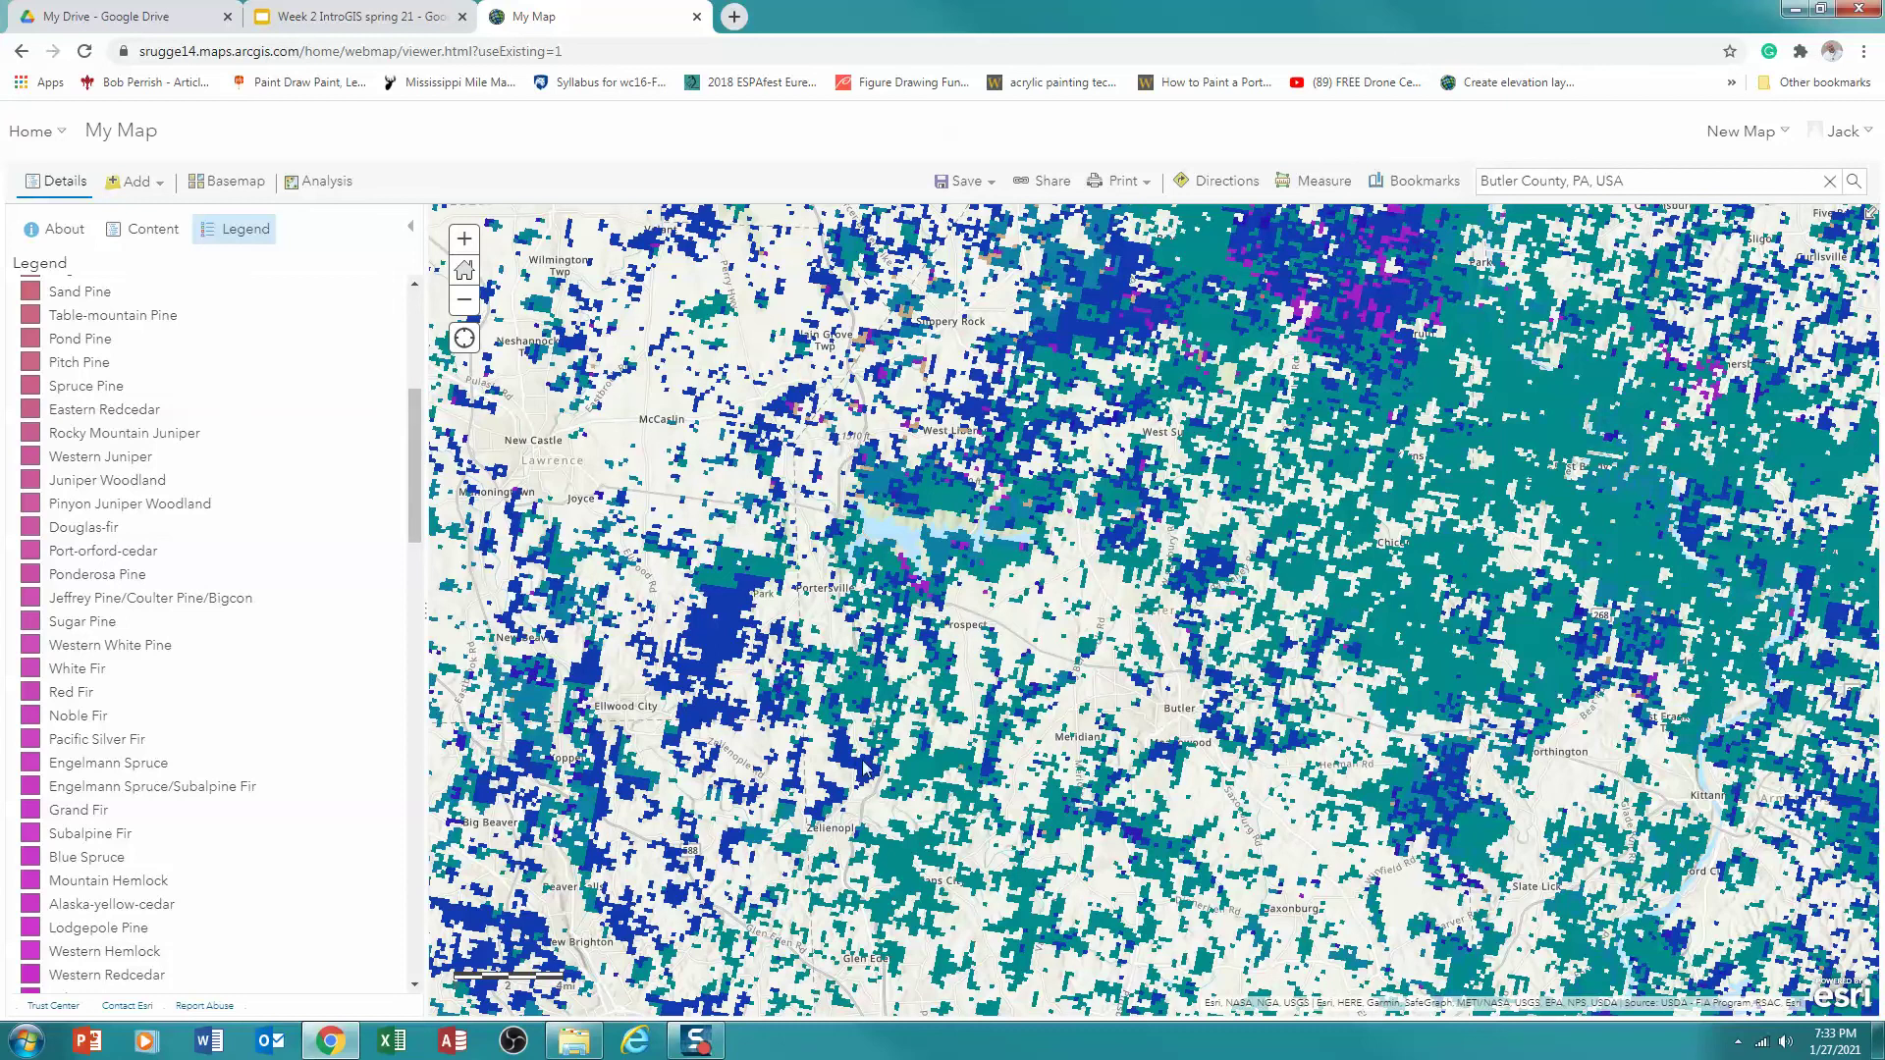
pyautogui.scroll(-5, 863, 768)
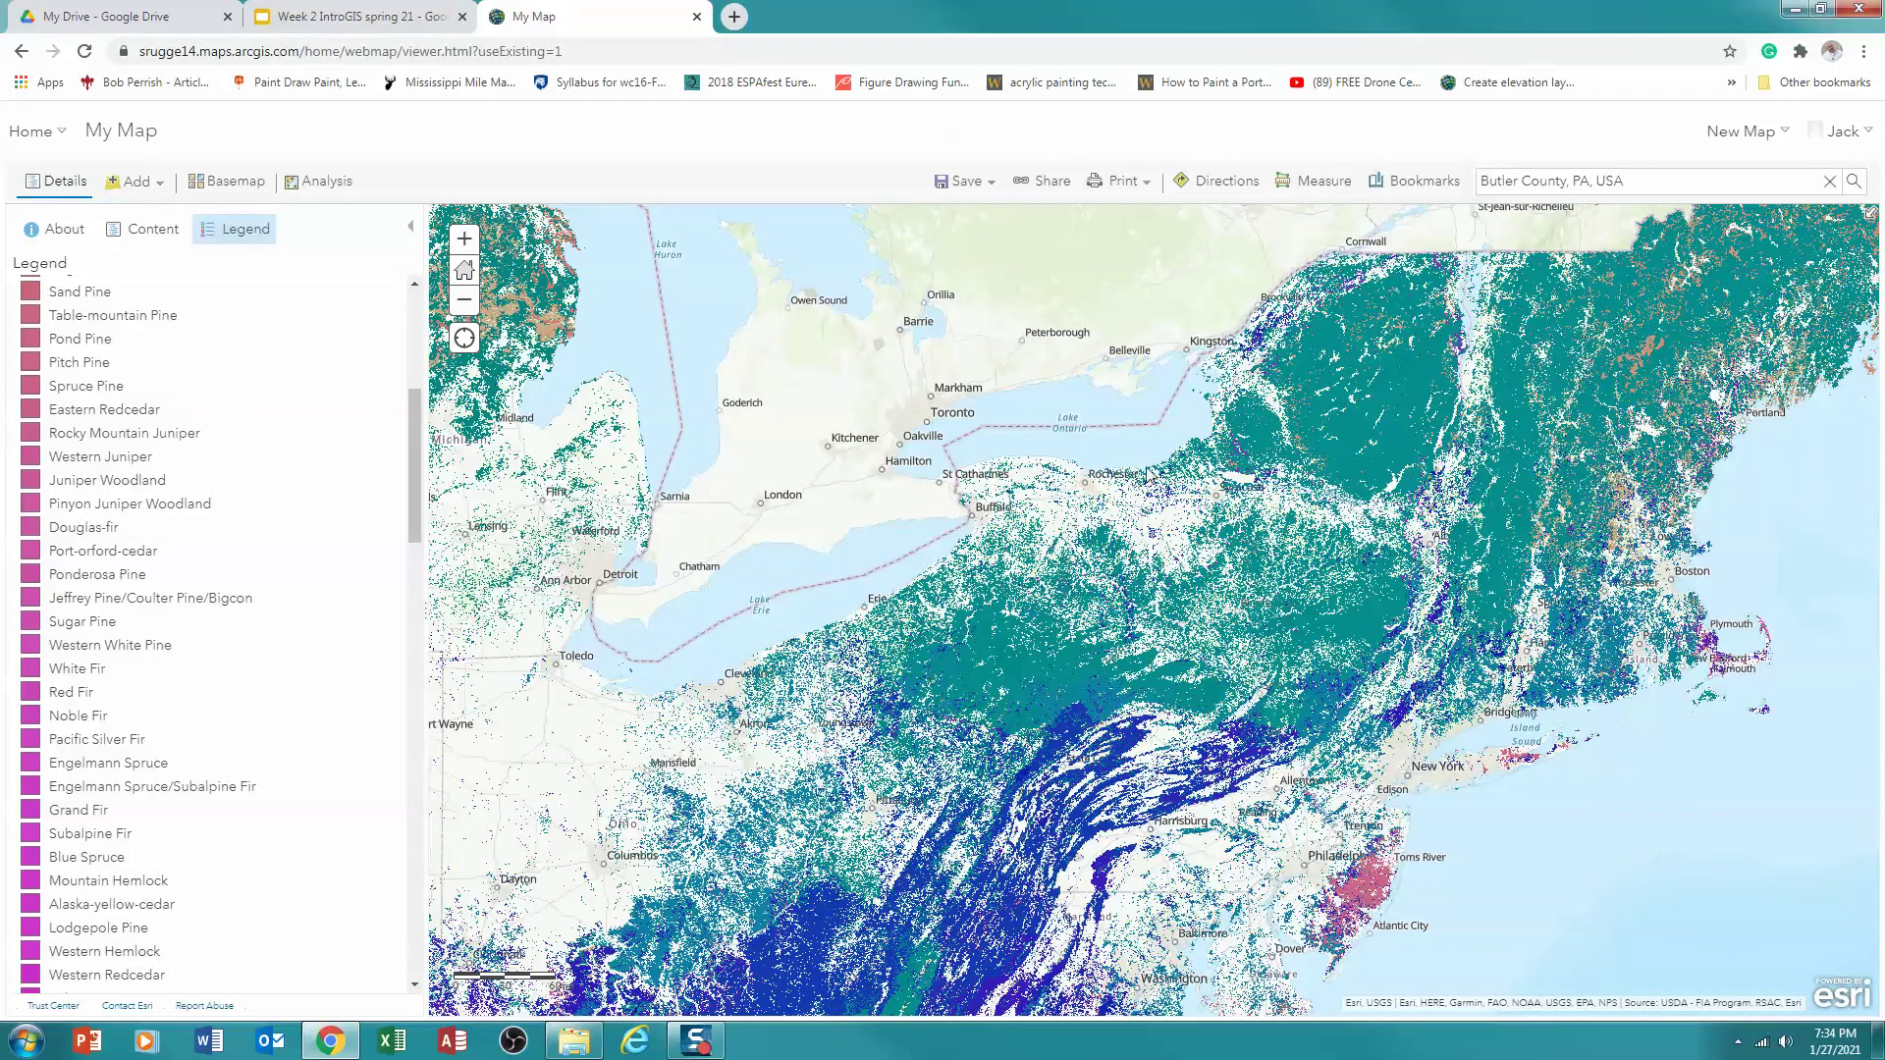
# Return the map to Butler County, Pennsylvania and go back to the layer list
pyautogui.click(1852, 184)
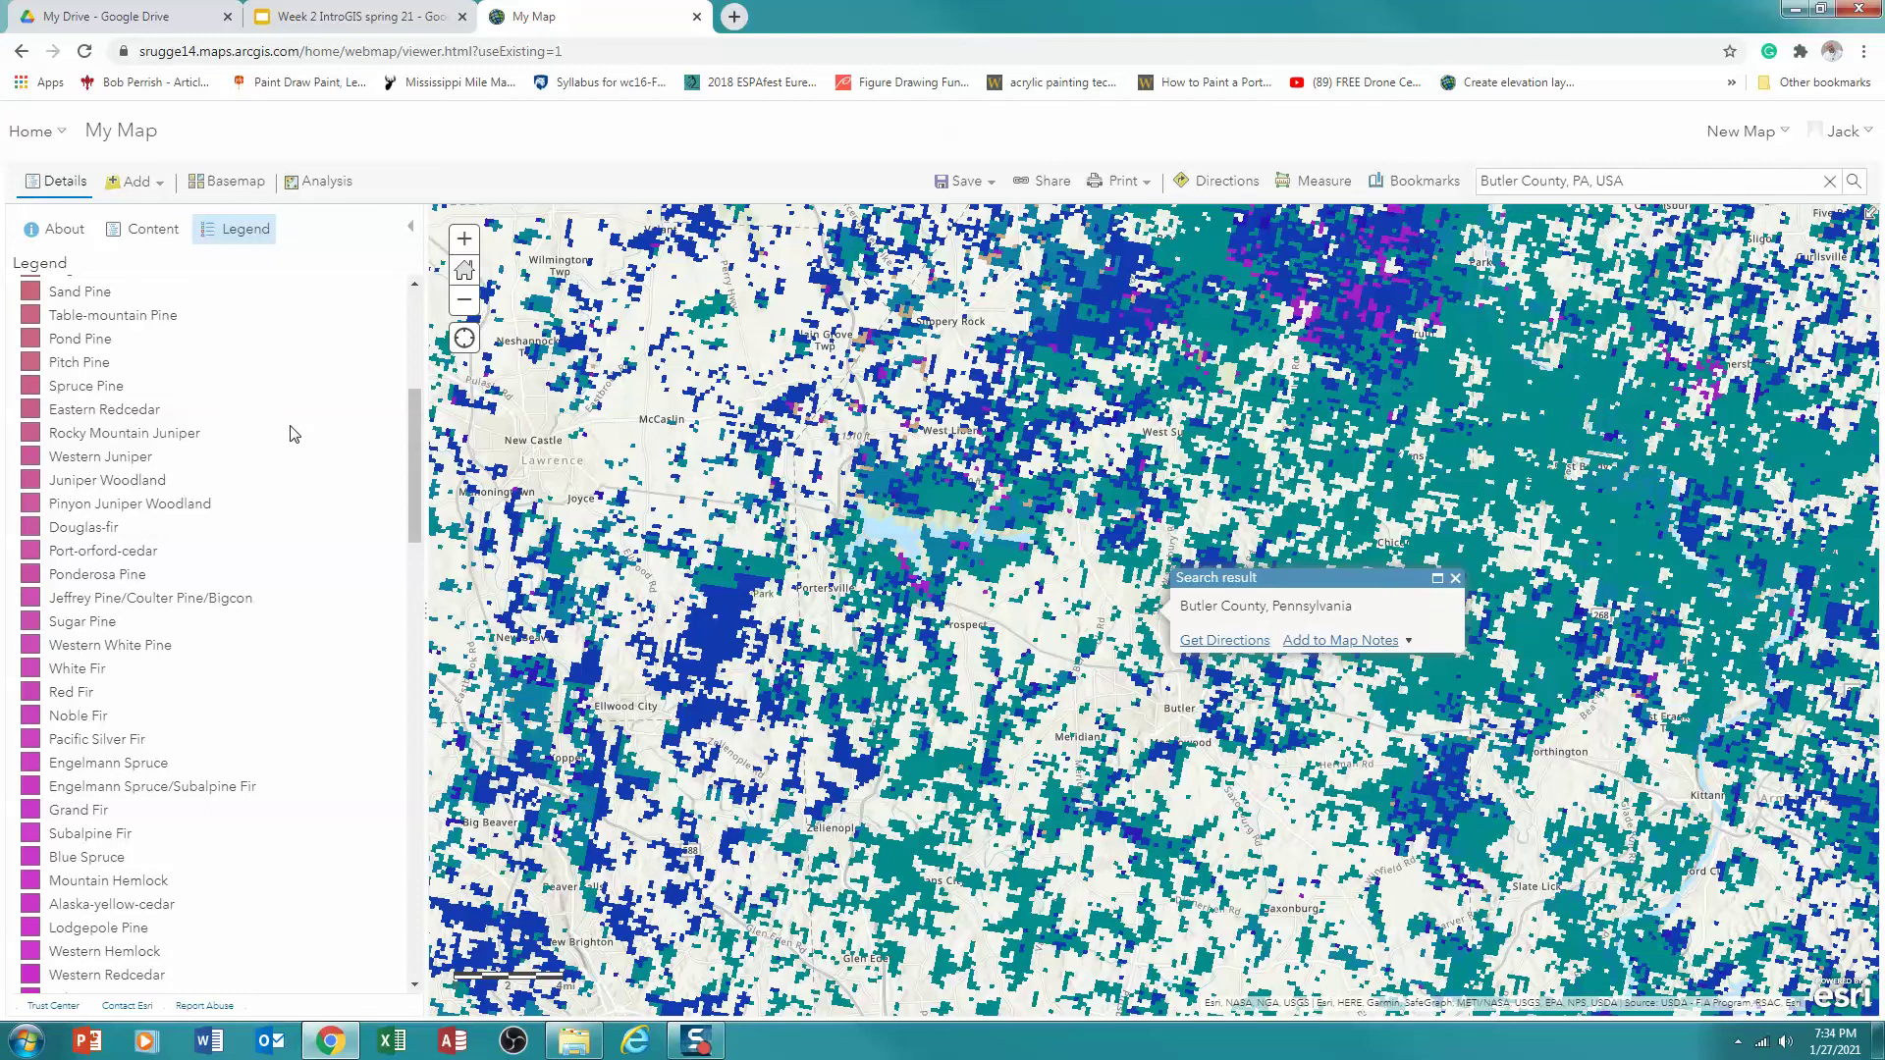
pyautogui.click(150, 237)
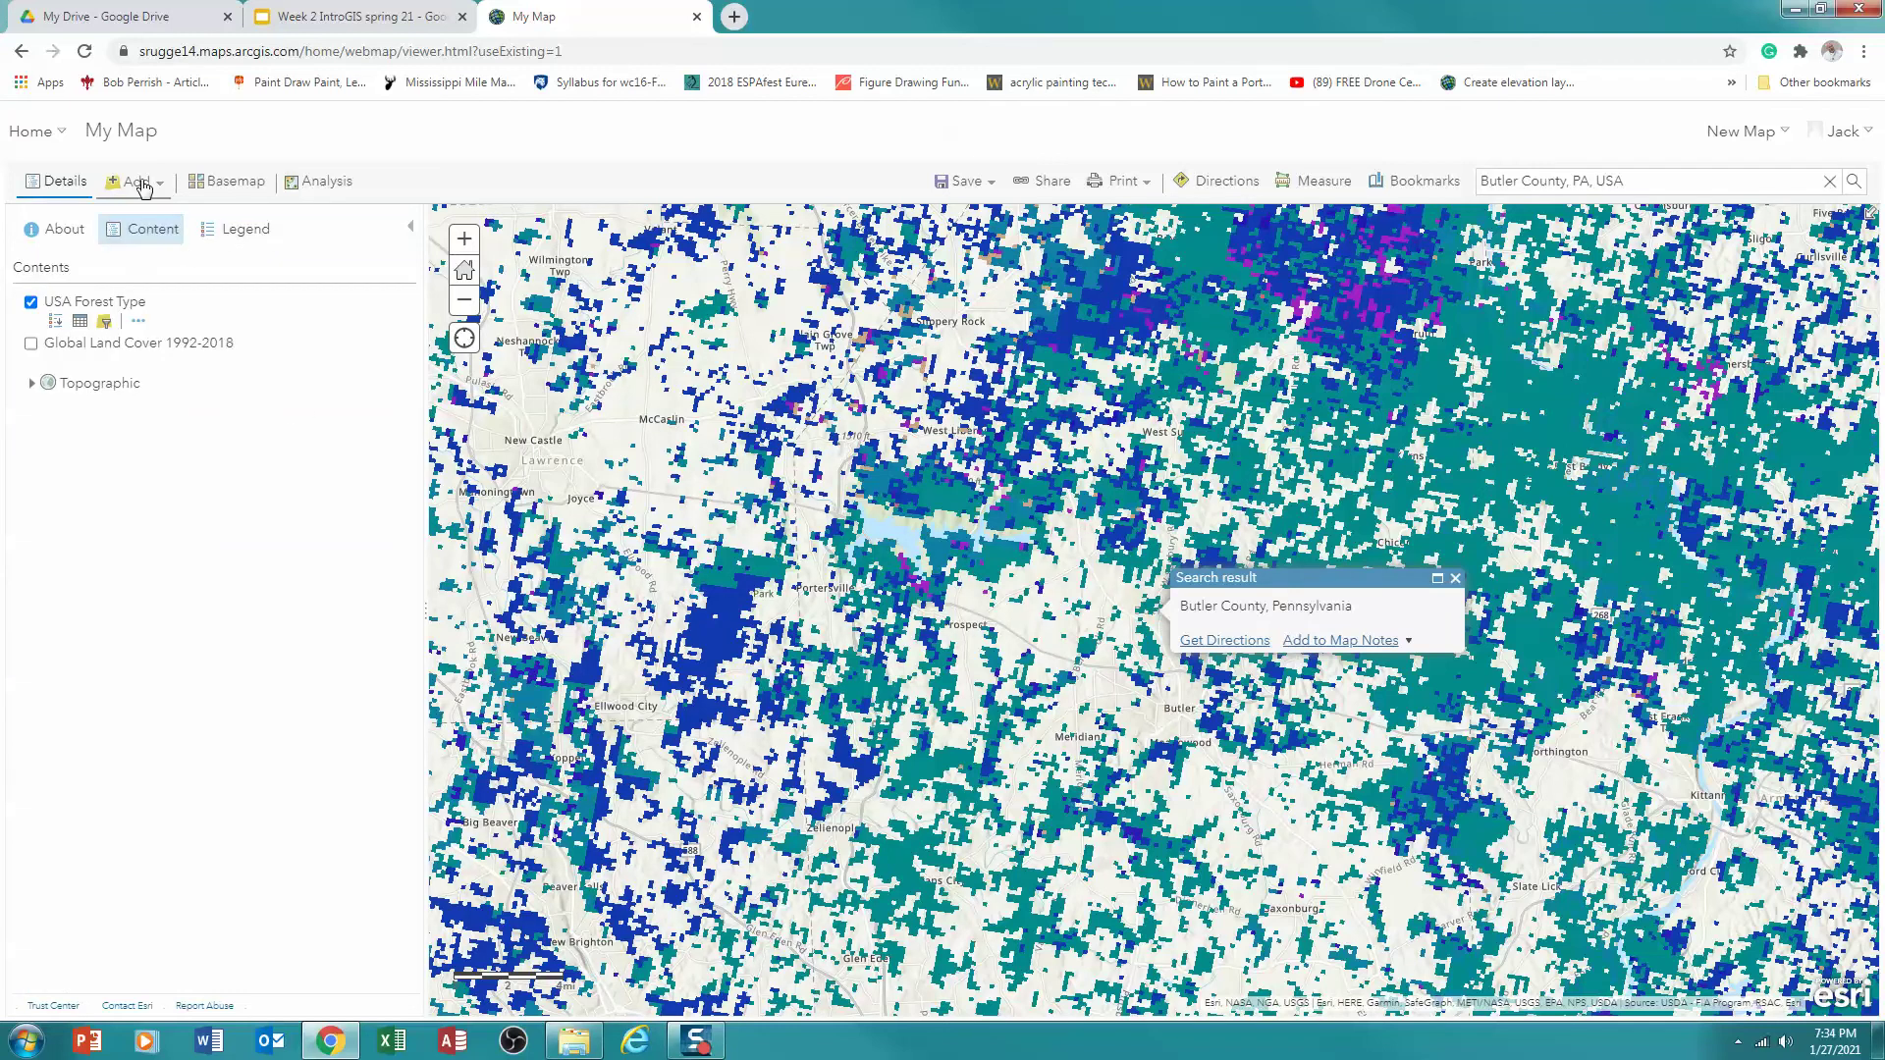
pyautogui.click(141, 183)
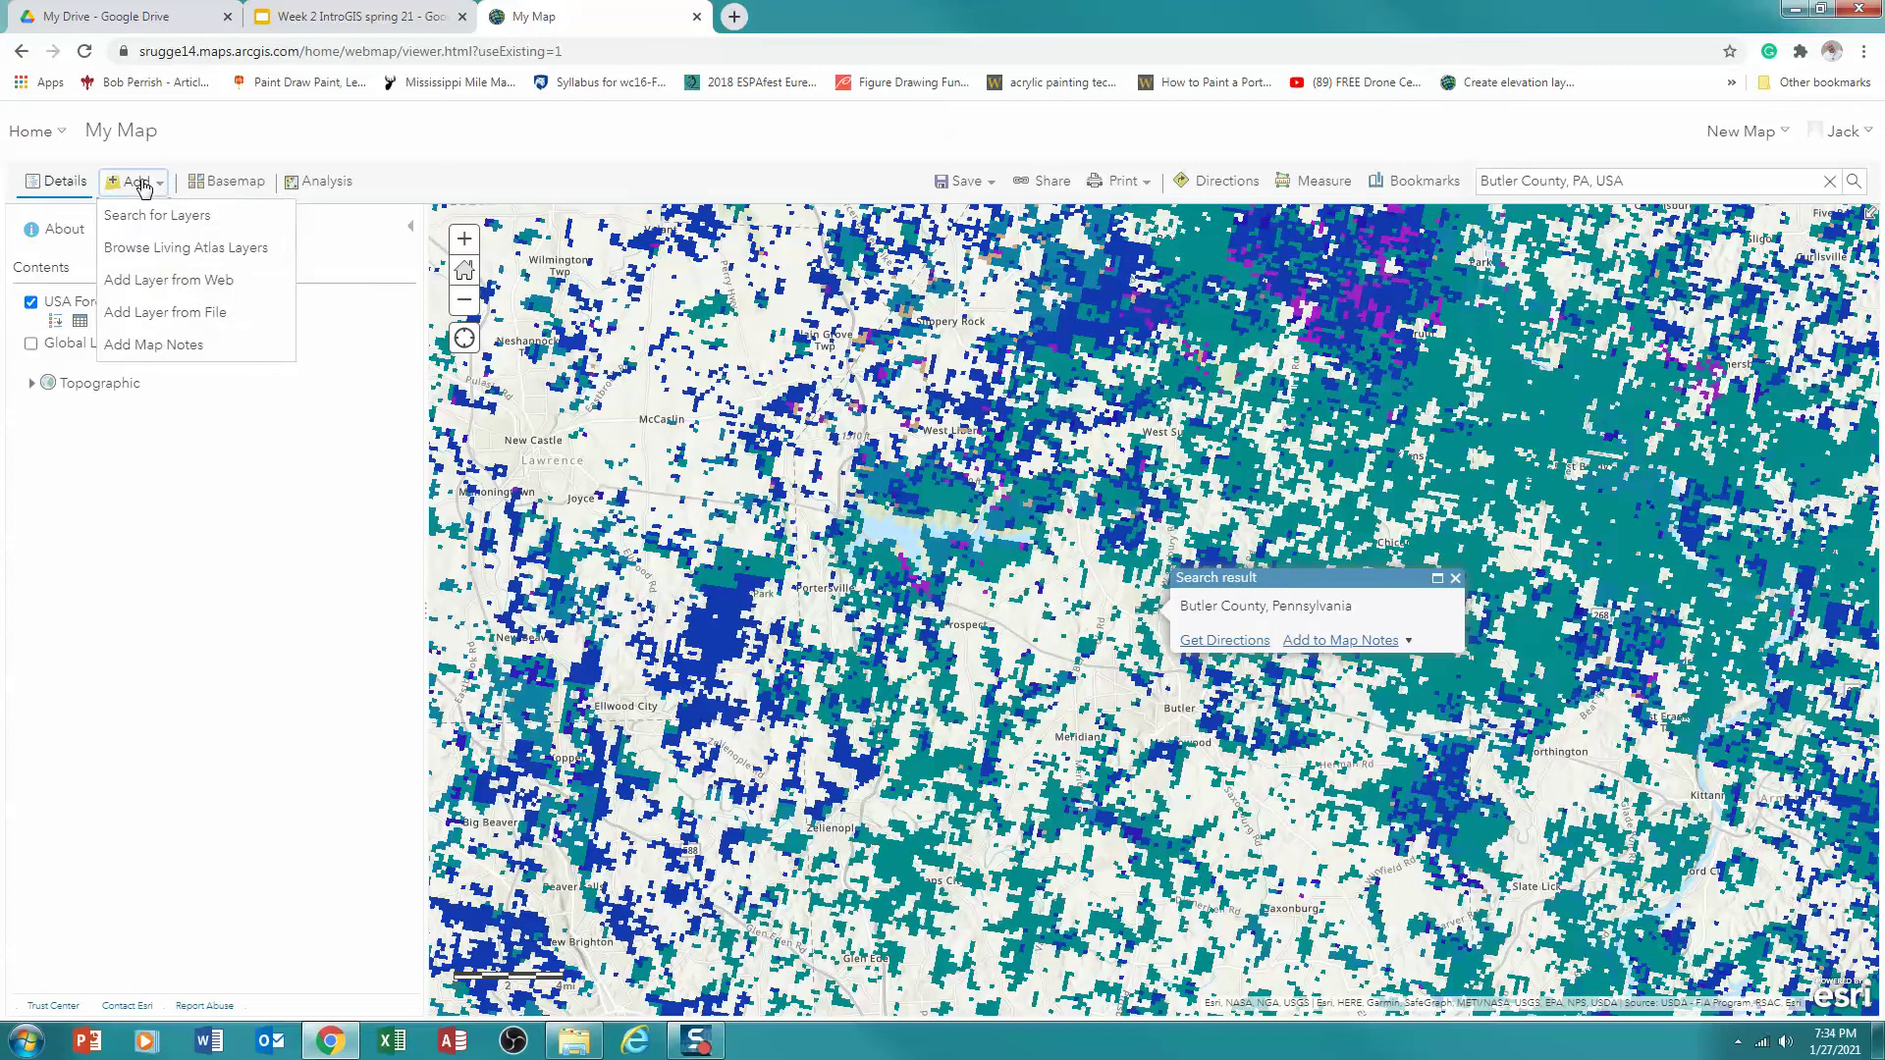
# Search Living Atlas for 'elevation' and add Ground Surface Elevation - 30m above USA Forest Type
pyautogui.click(173, 251)
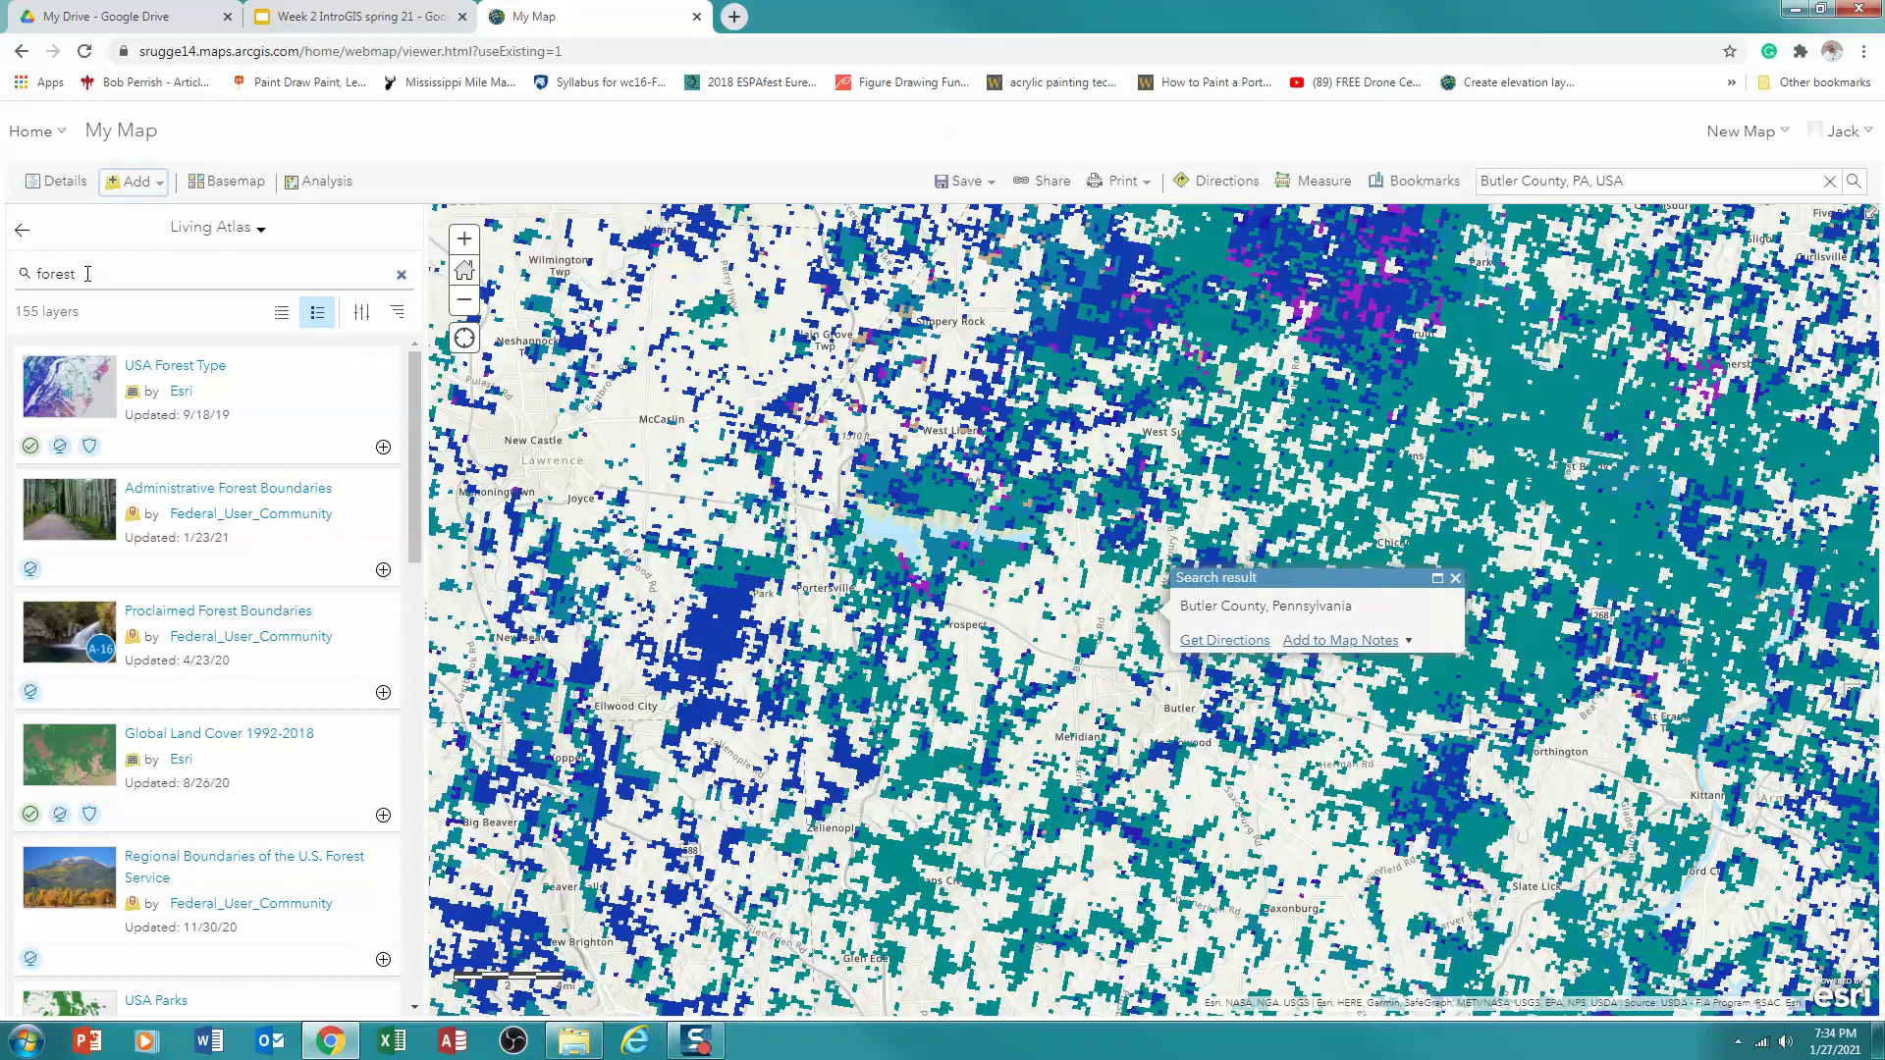
pyautogui.moveTo(88, 274); pyautogui.dragTo(39, 272)
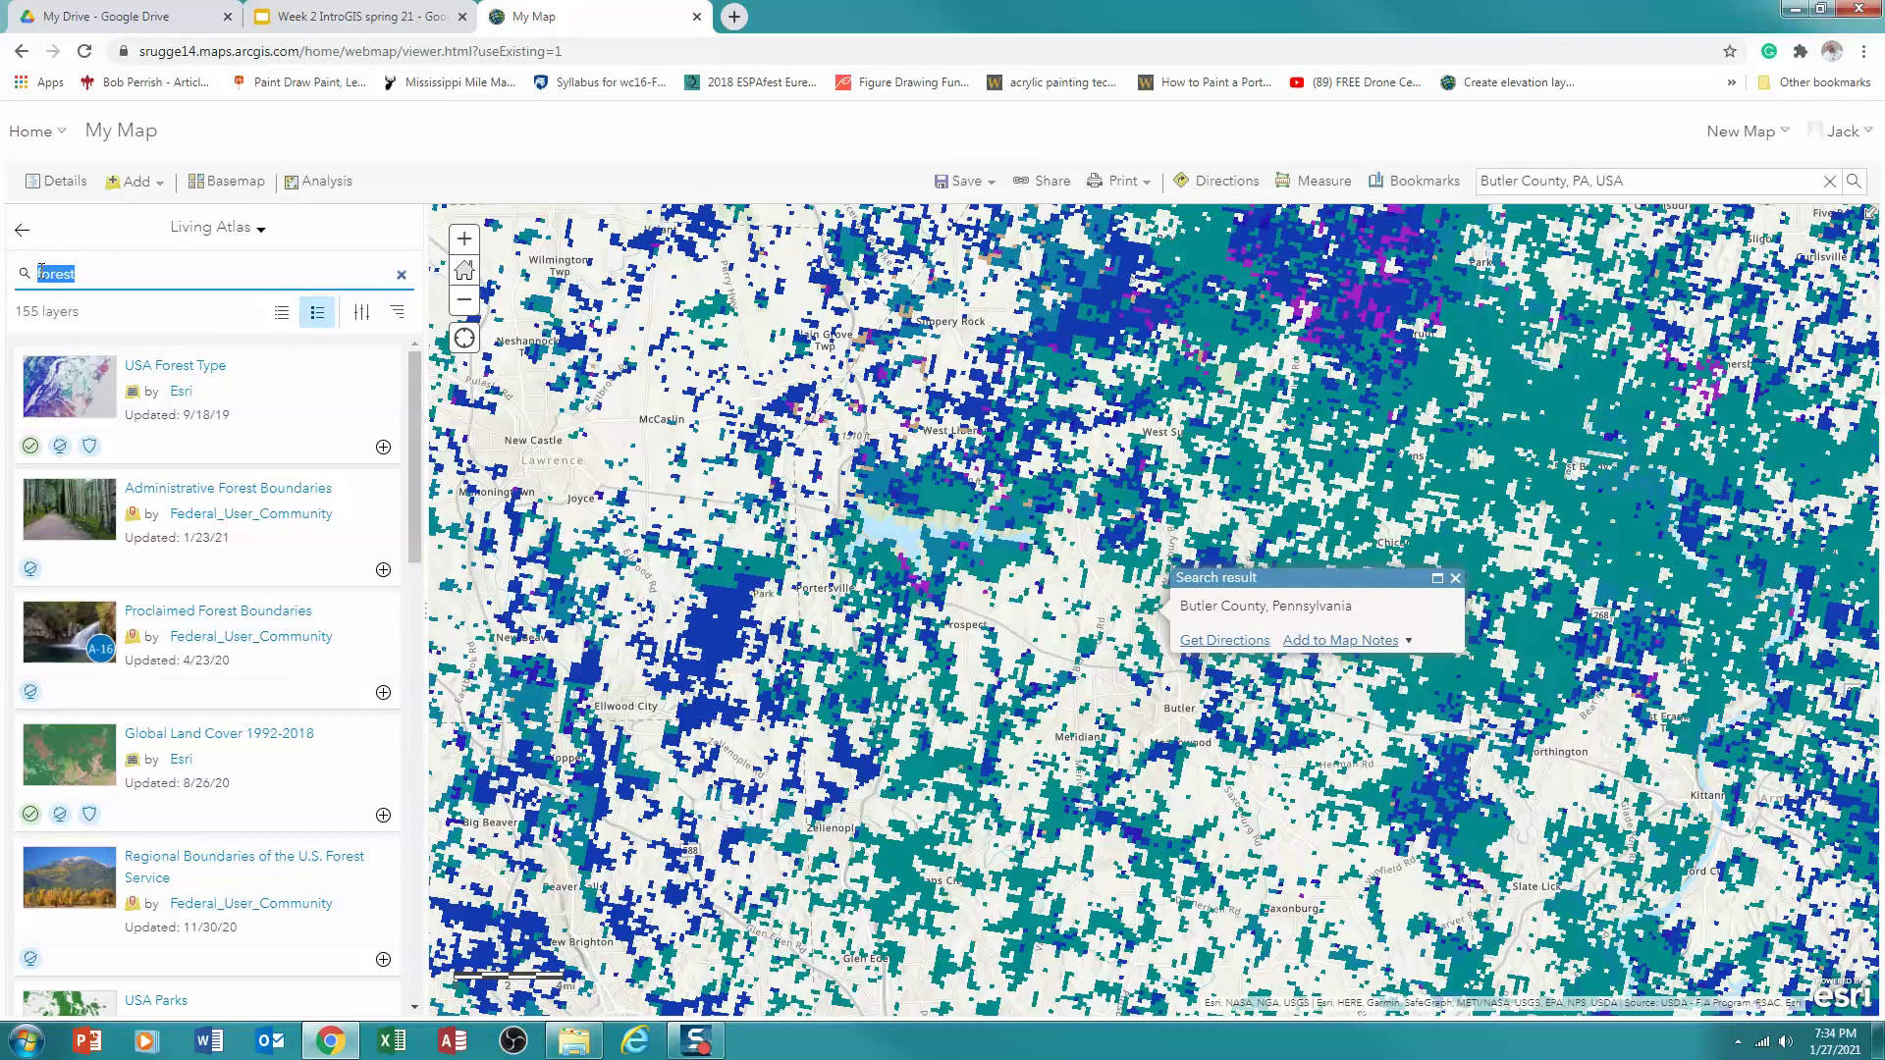
pyautogui.write('elevation')
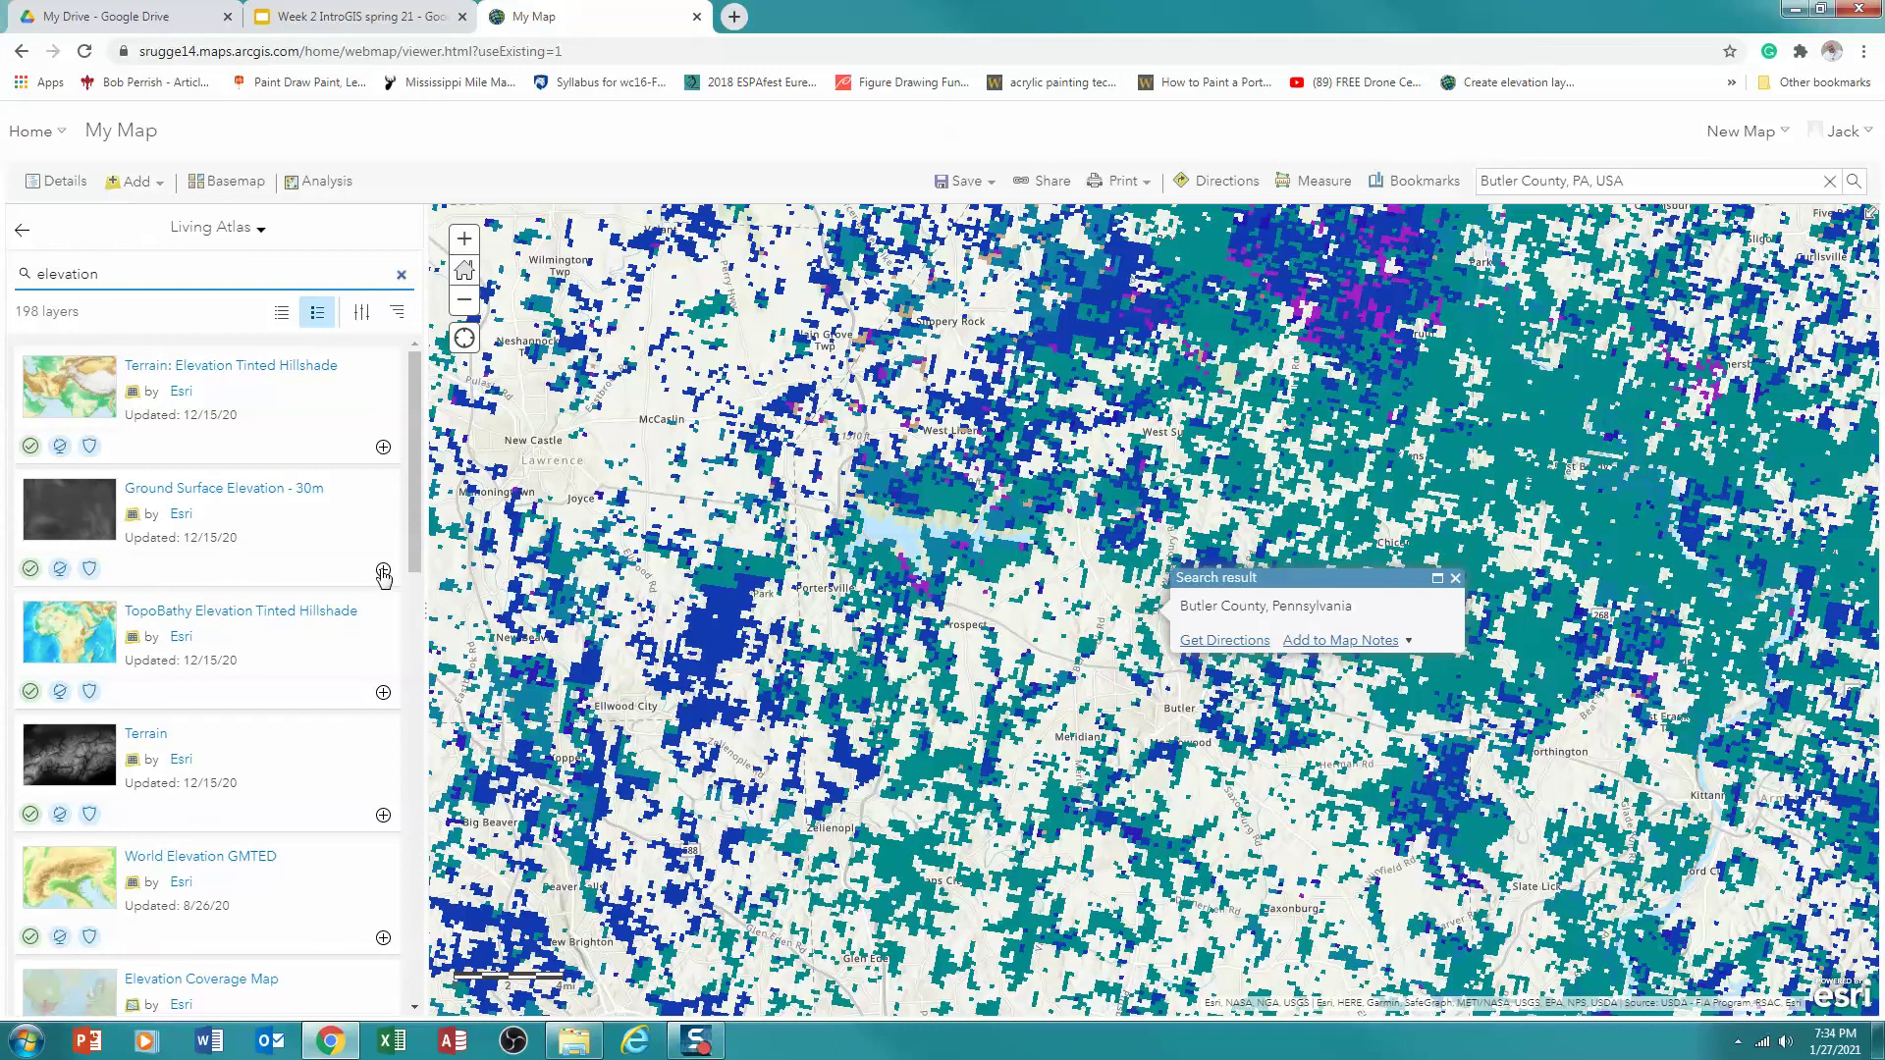
pyautogui.click(383, 572)
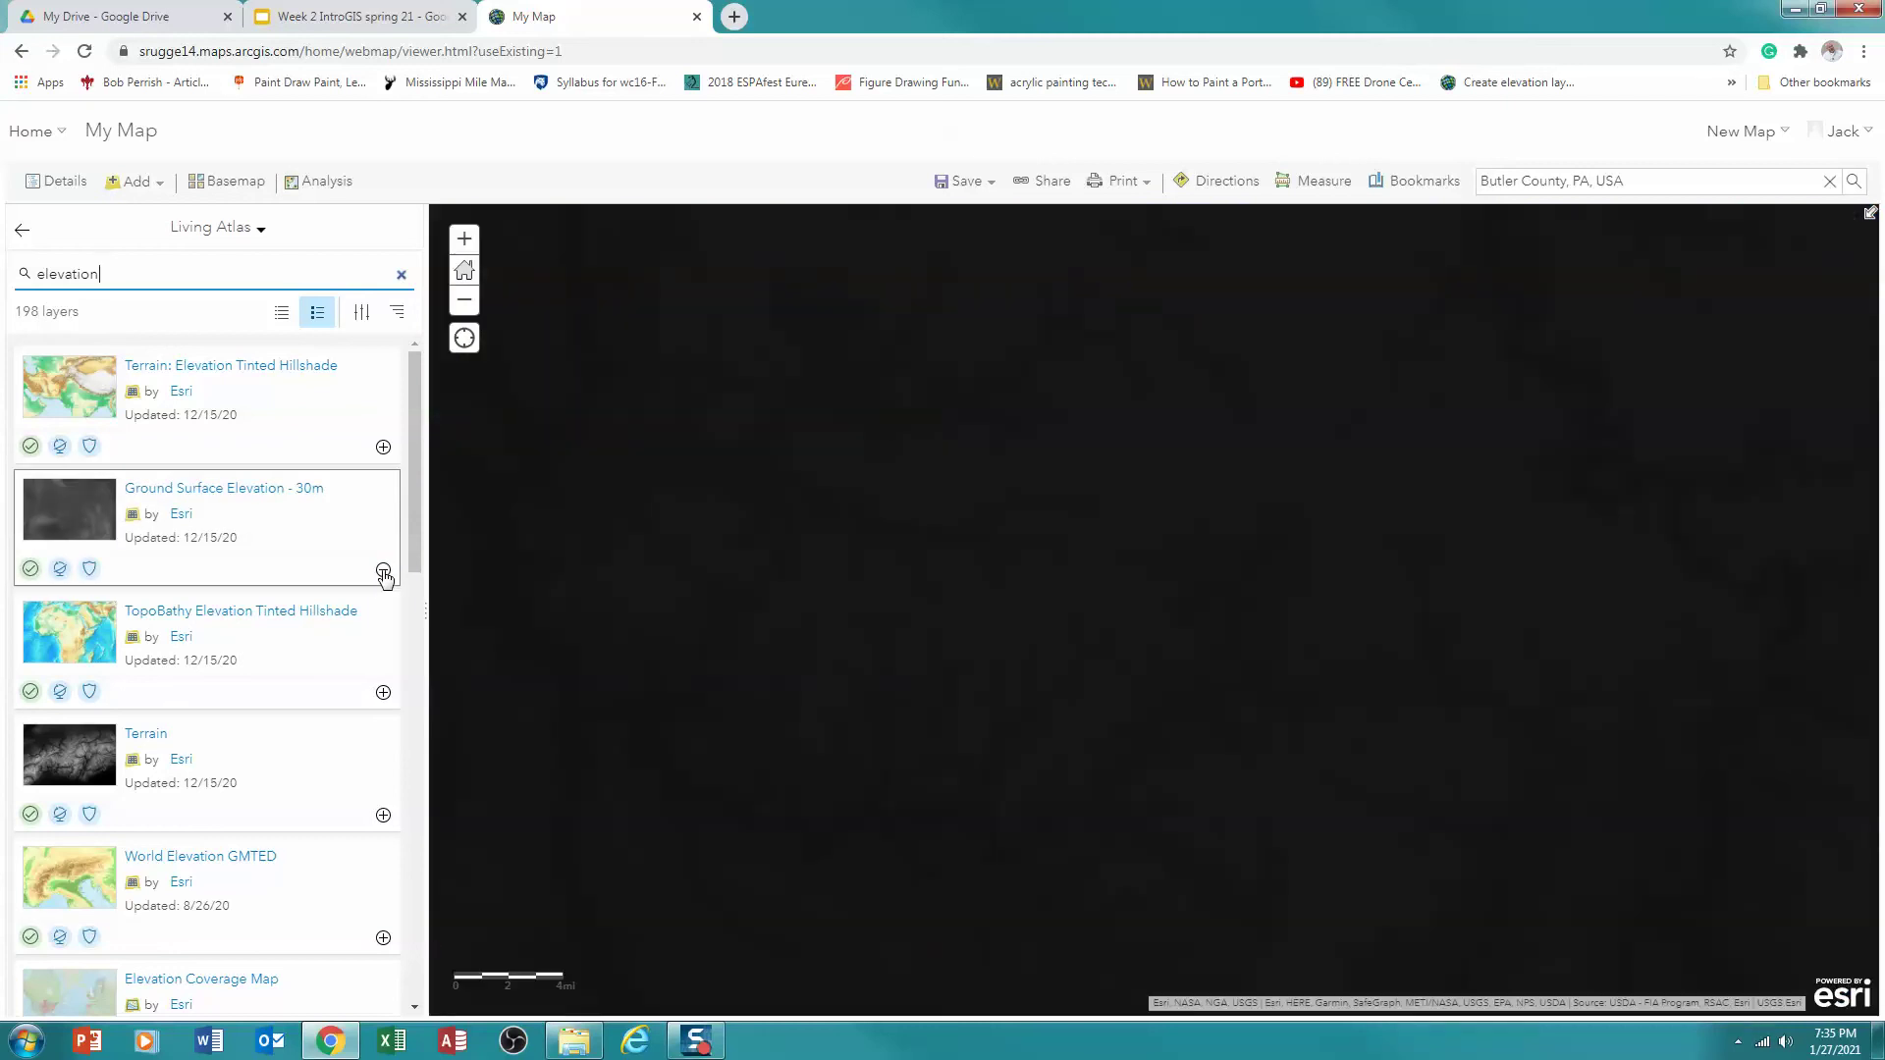
pyautogui.click(22, 231)
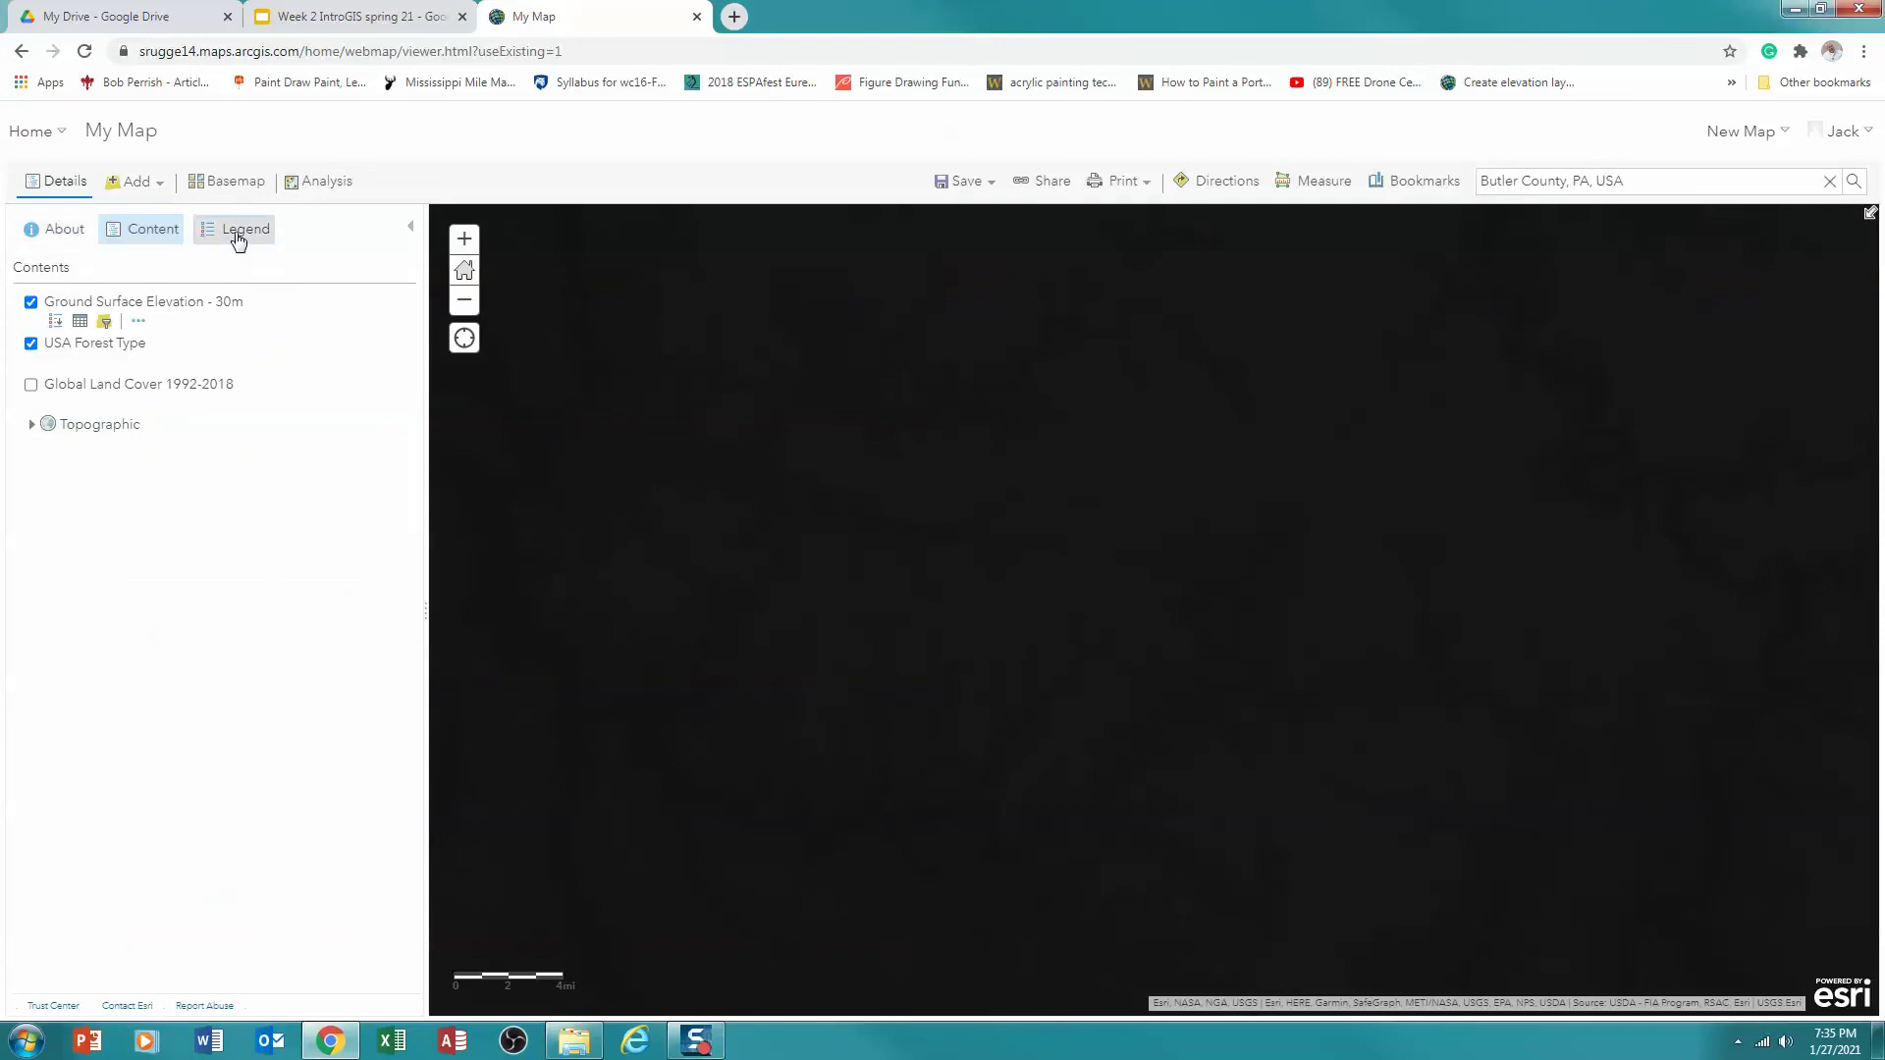
# Check the Ground Surface Elevation - 30m legend range (-450 to 8700), then show that layer's options
pyautogui.click(240, 232)
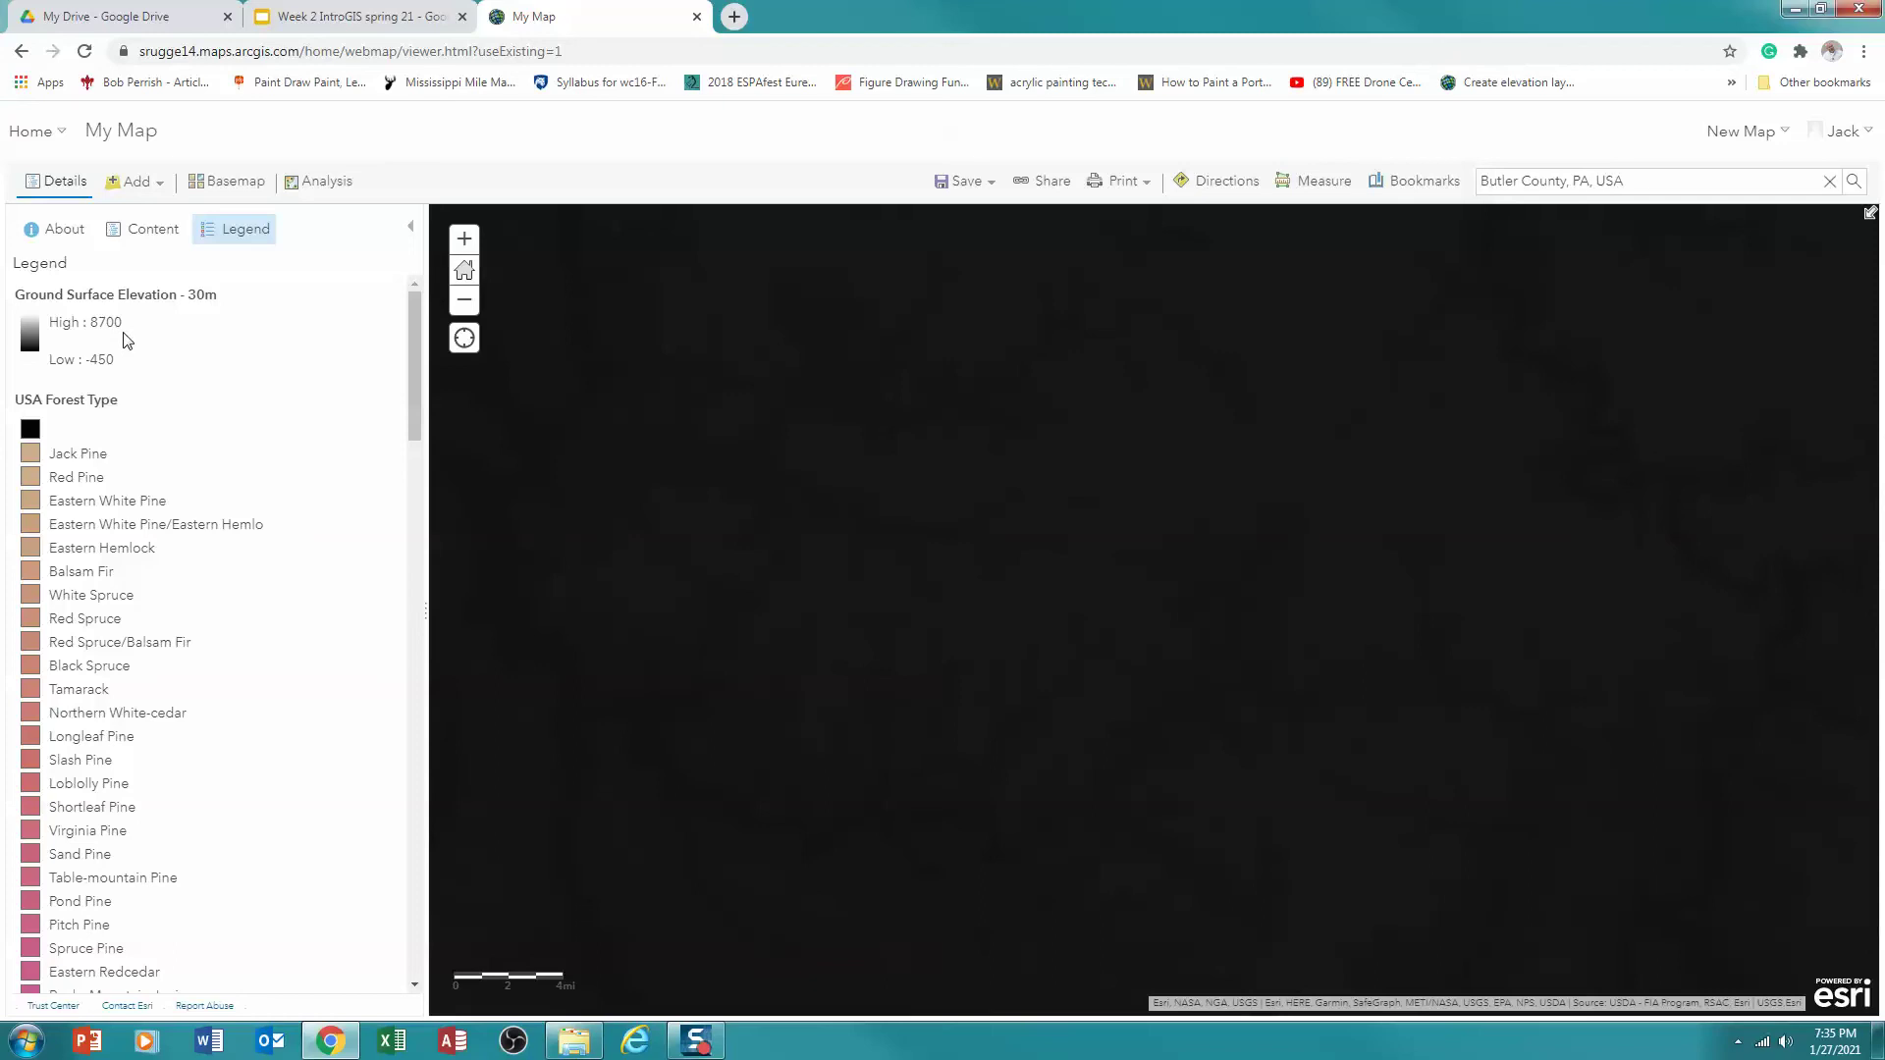
pyautogui.click(140, 234)
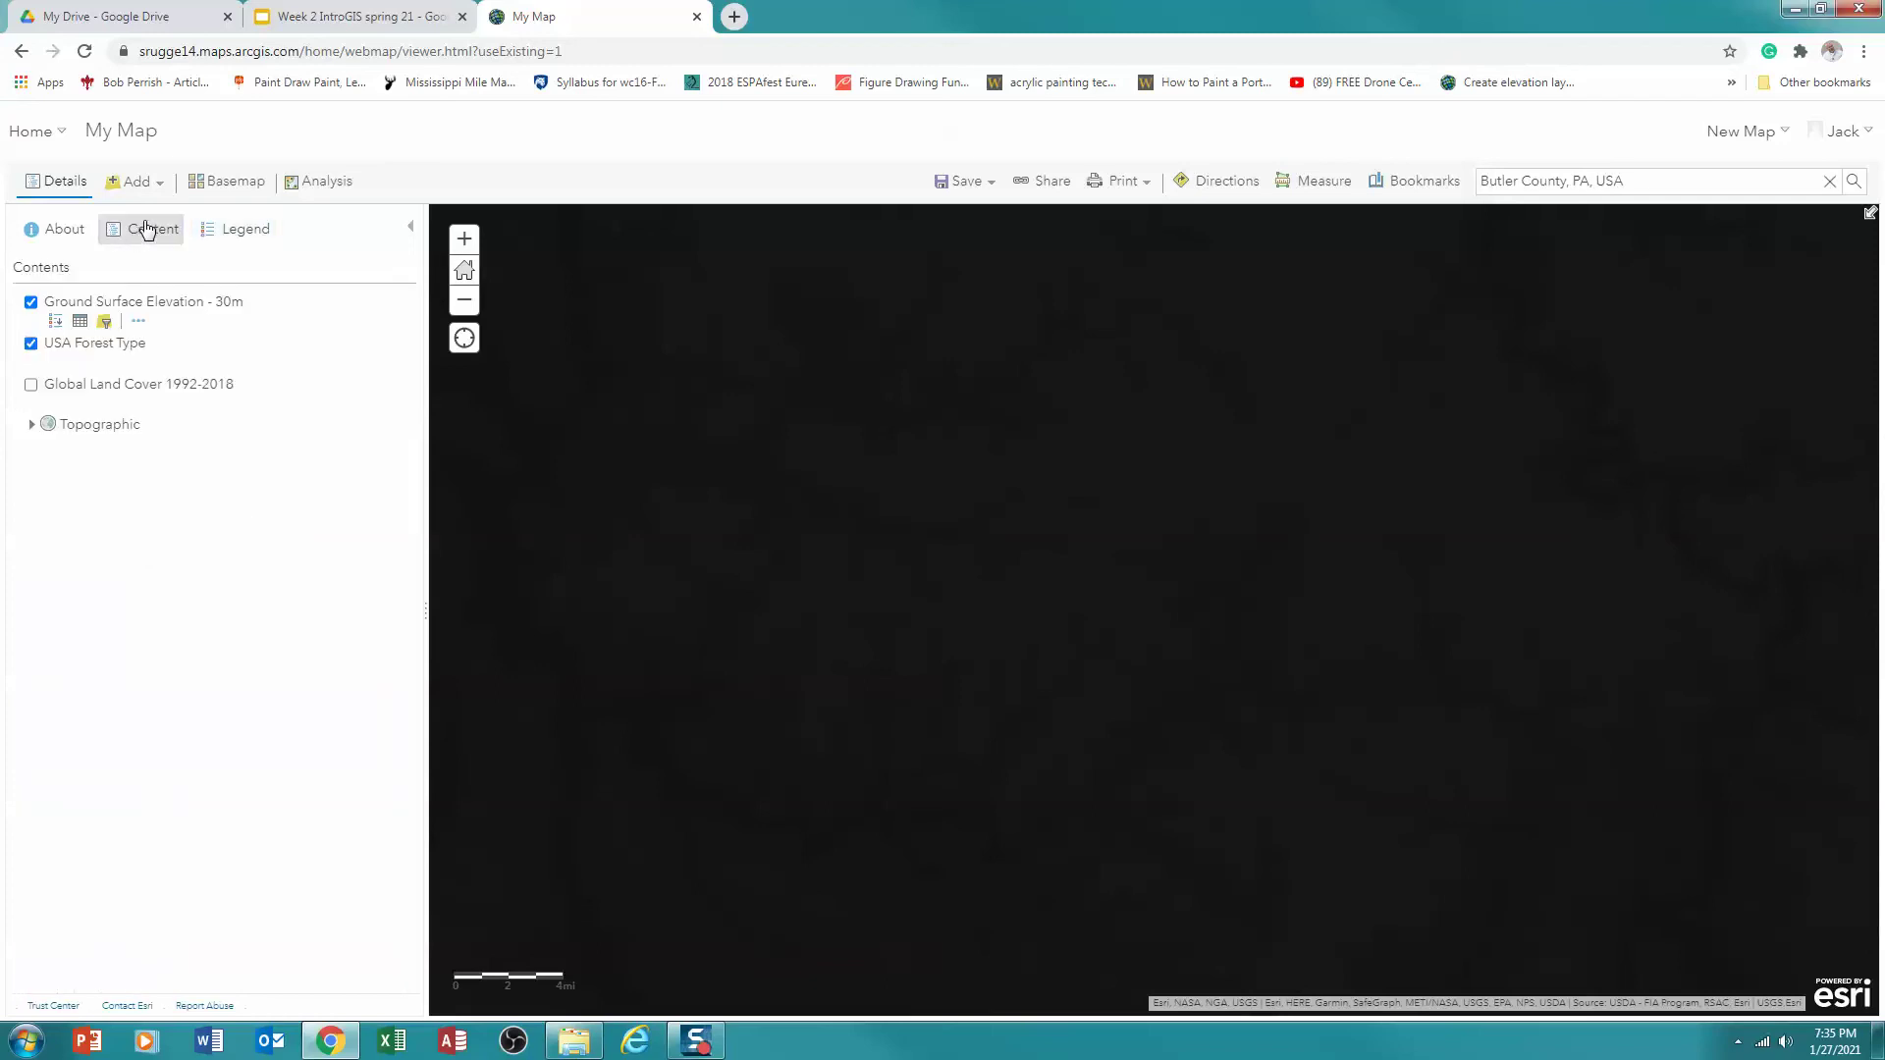
pyautogui.click(141, 322)
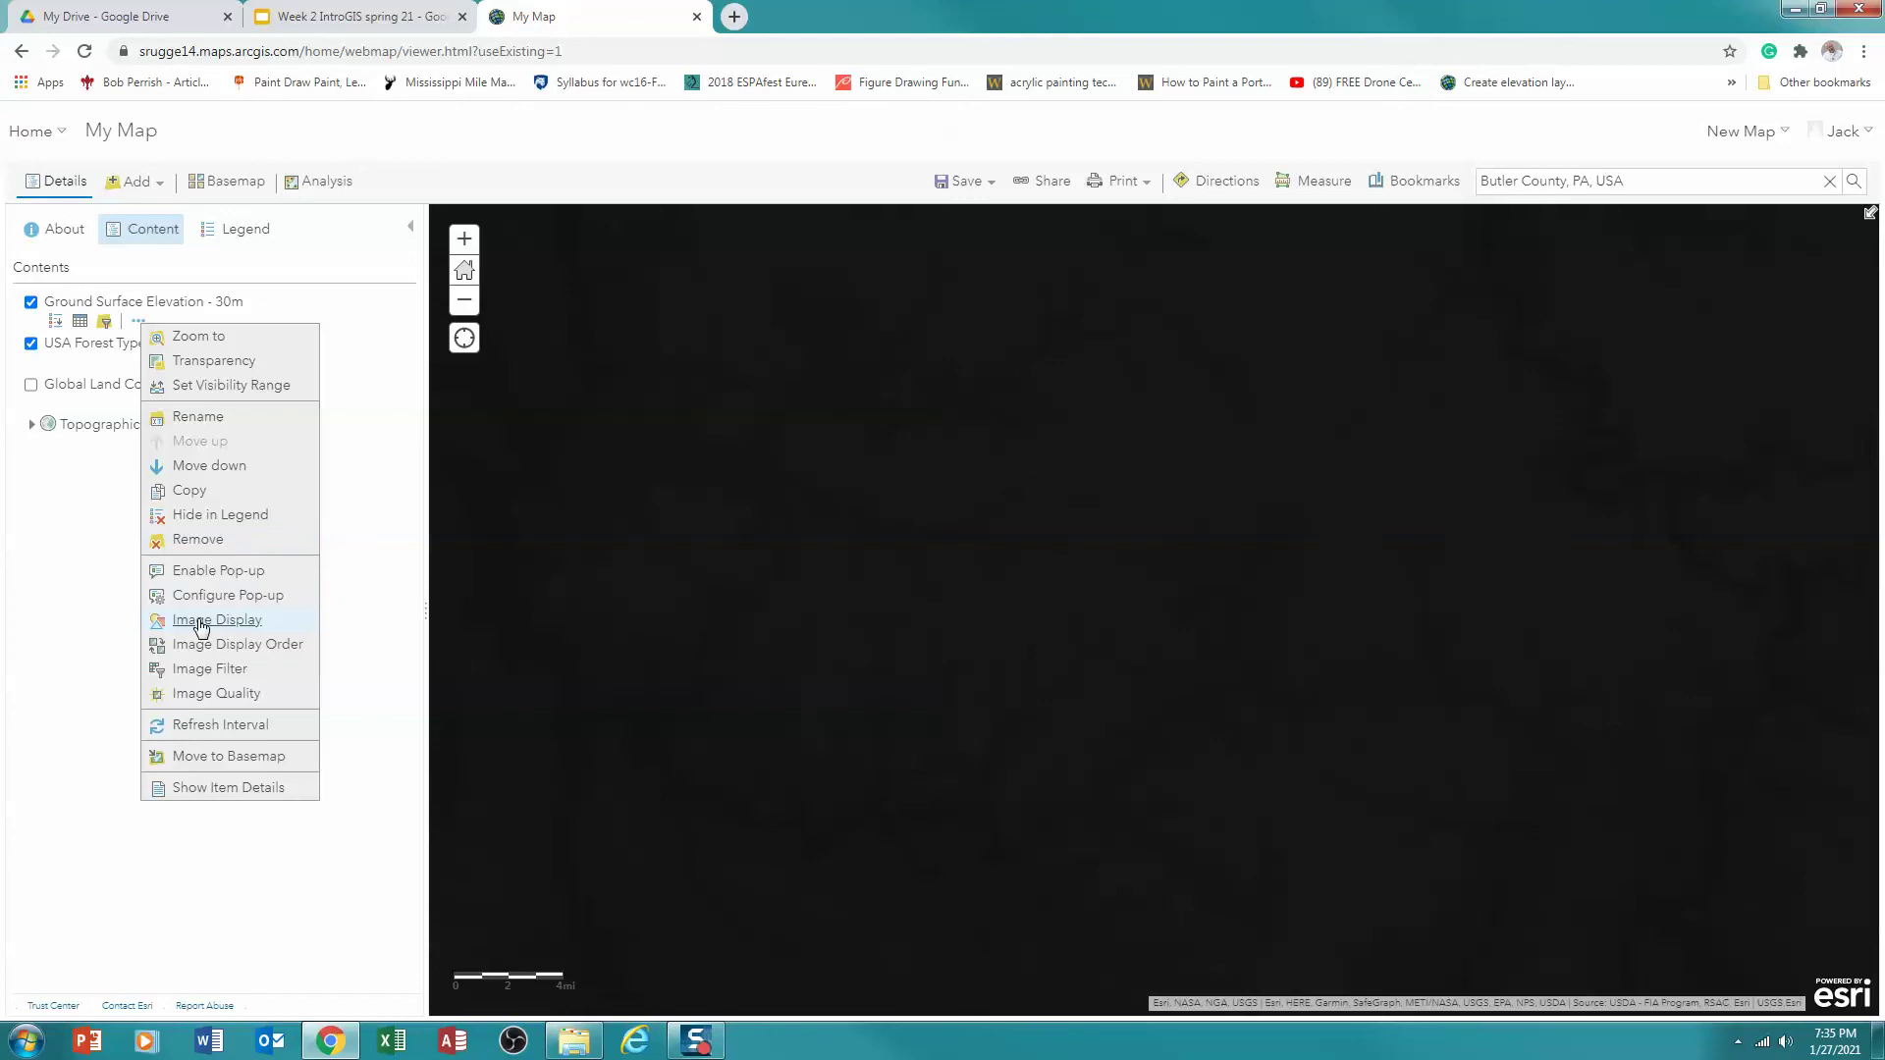
# Apply the Grayscale_Hillshade renderer to Ground Surface Elevation - 30m in Image Display
pyautogui.click(201, 622)
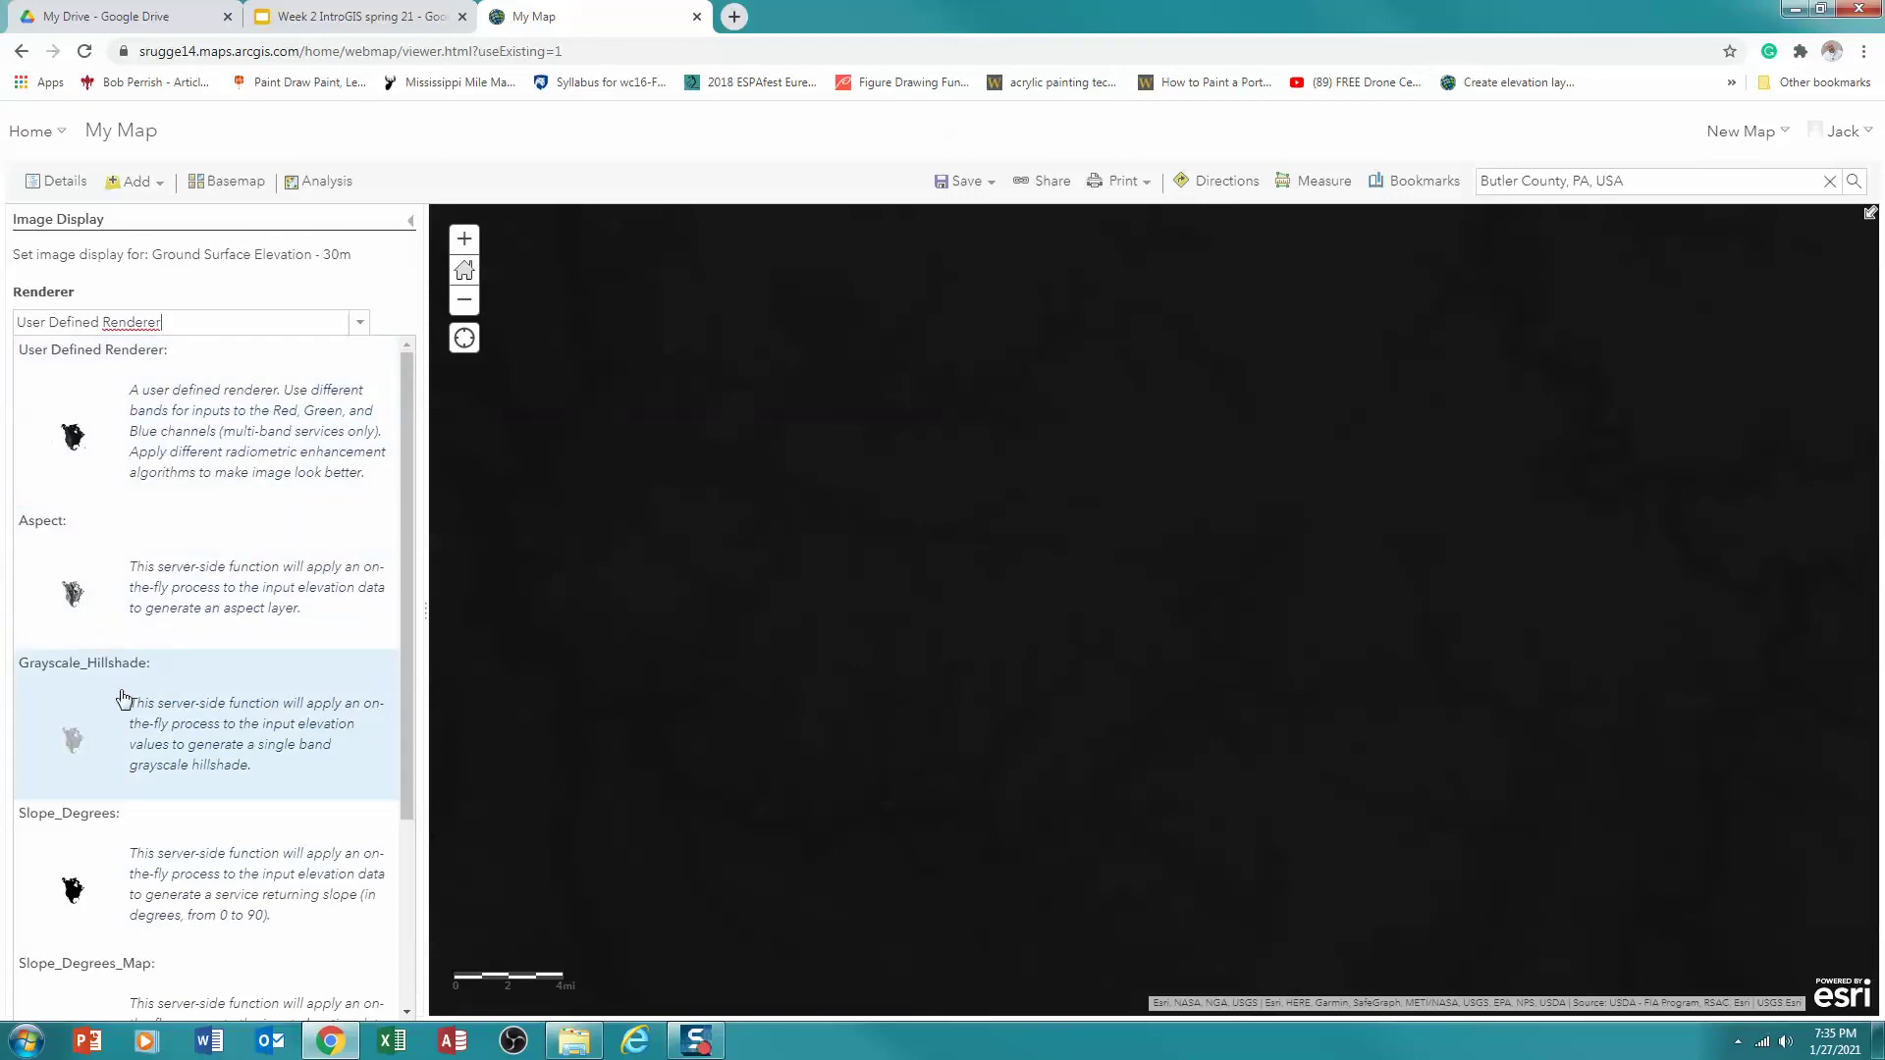
pyautogui.moveTo(406, 383); pyautogui.dragTo(396, 570)
pyautogui.scroll(3, 294, 609)
pyautogui.click(103, 660)
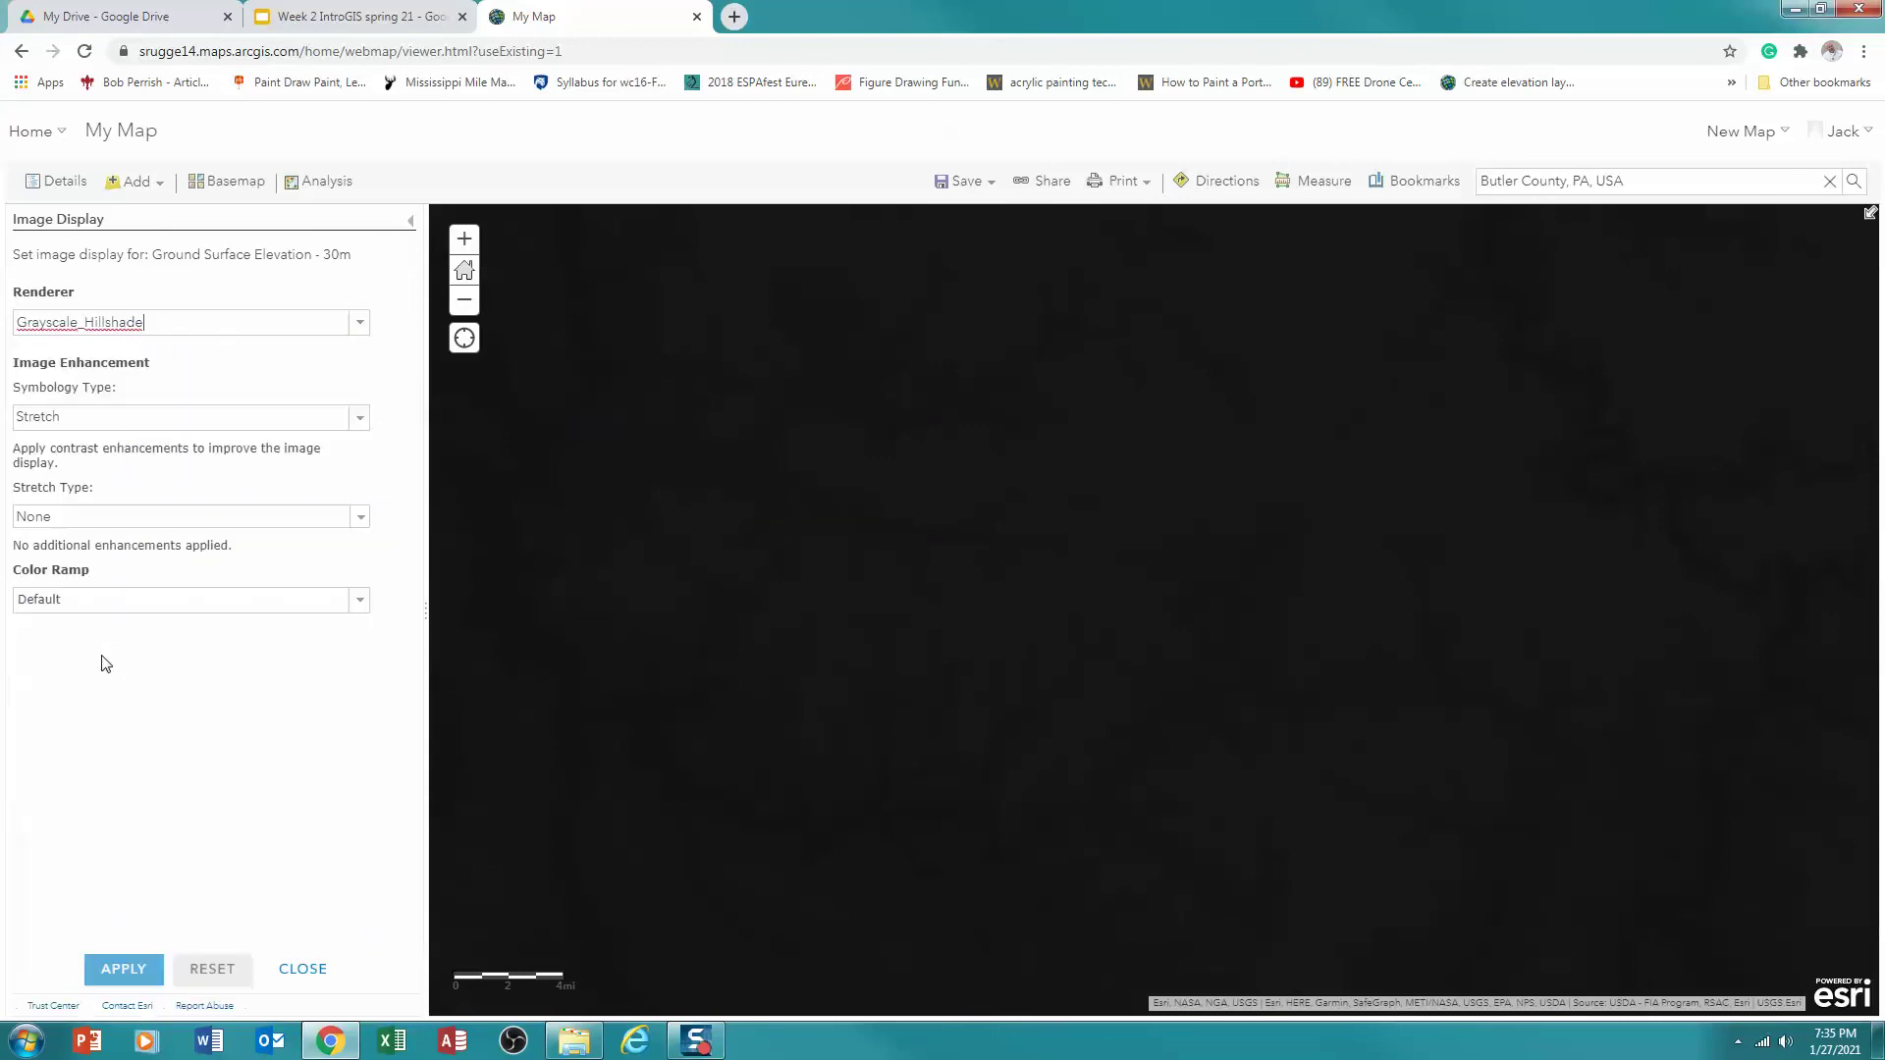
pyautogui.click(123, 970)
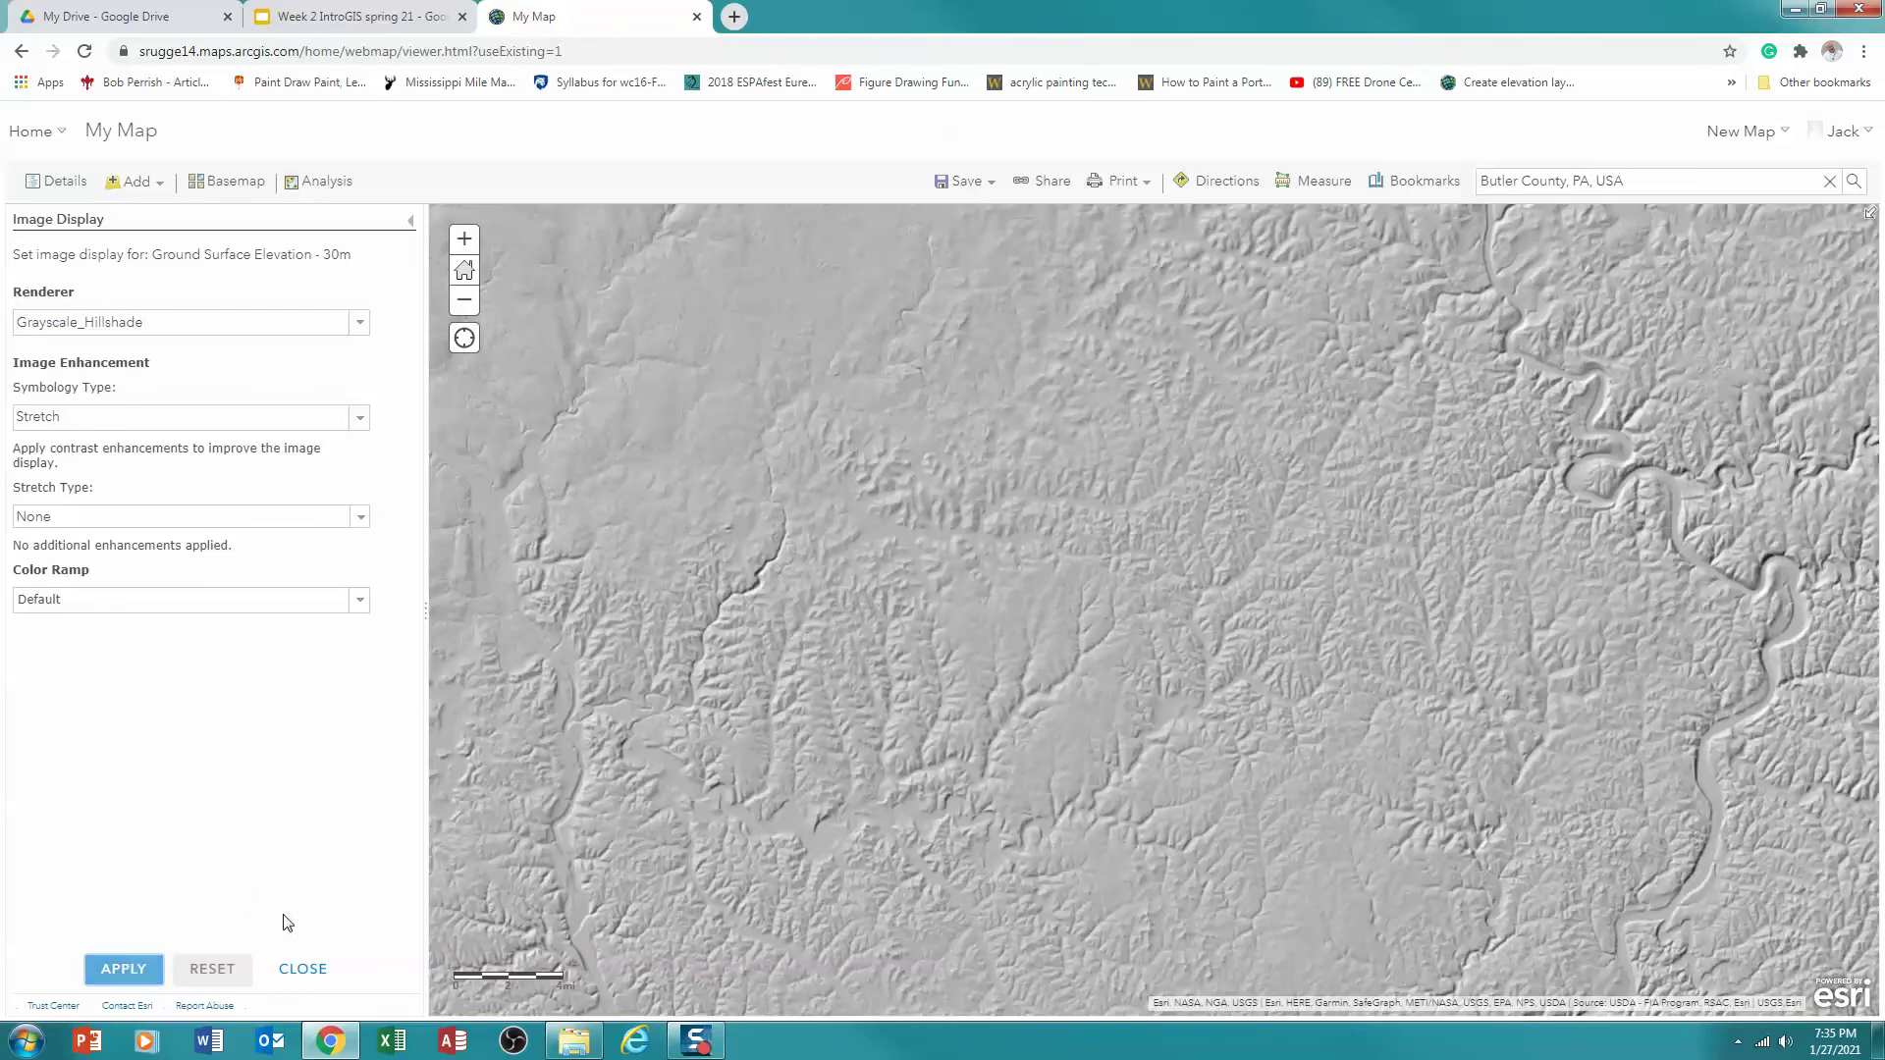
pyautogui.click(299, 970)
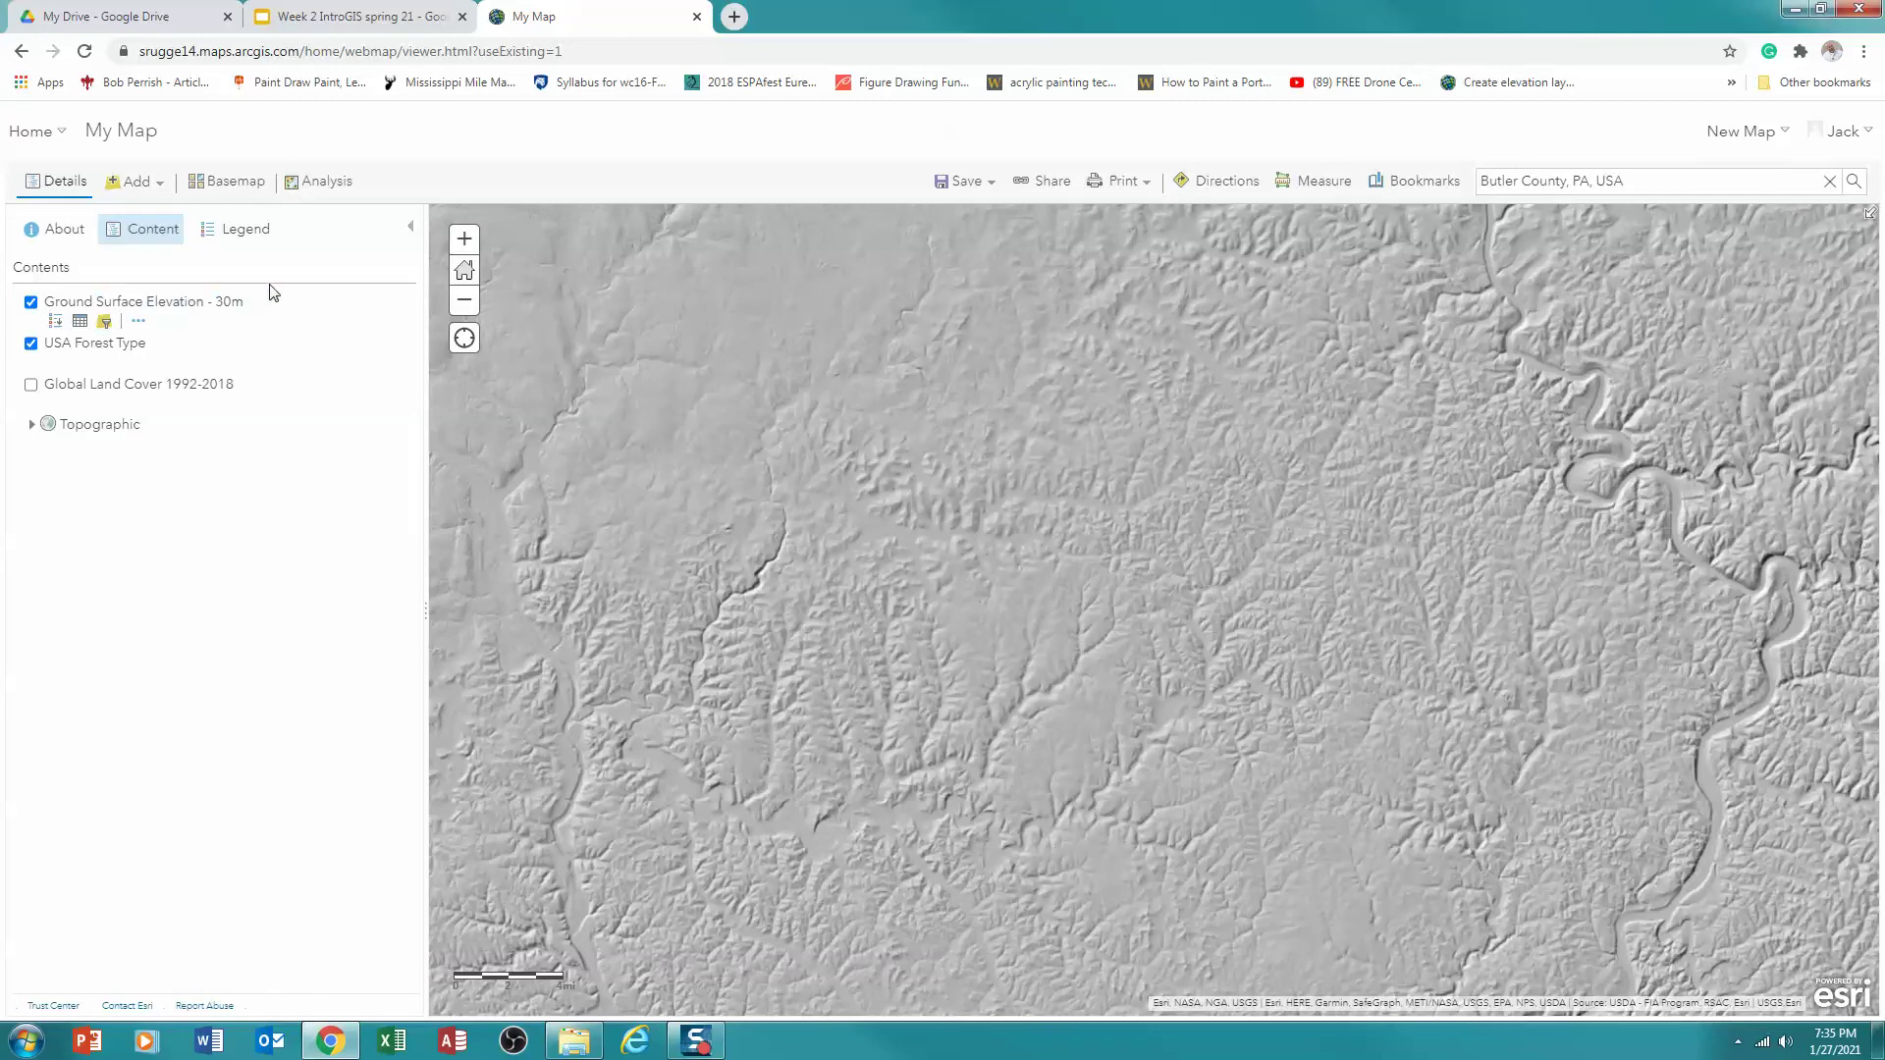
# Check the legend shows the hillshade range 0 to 255, then open the Add layer choices
pyautogui.click(228, 233)
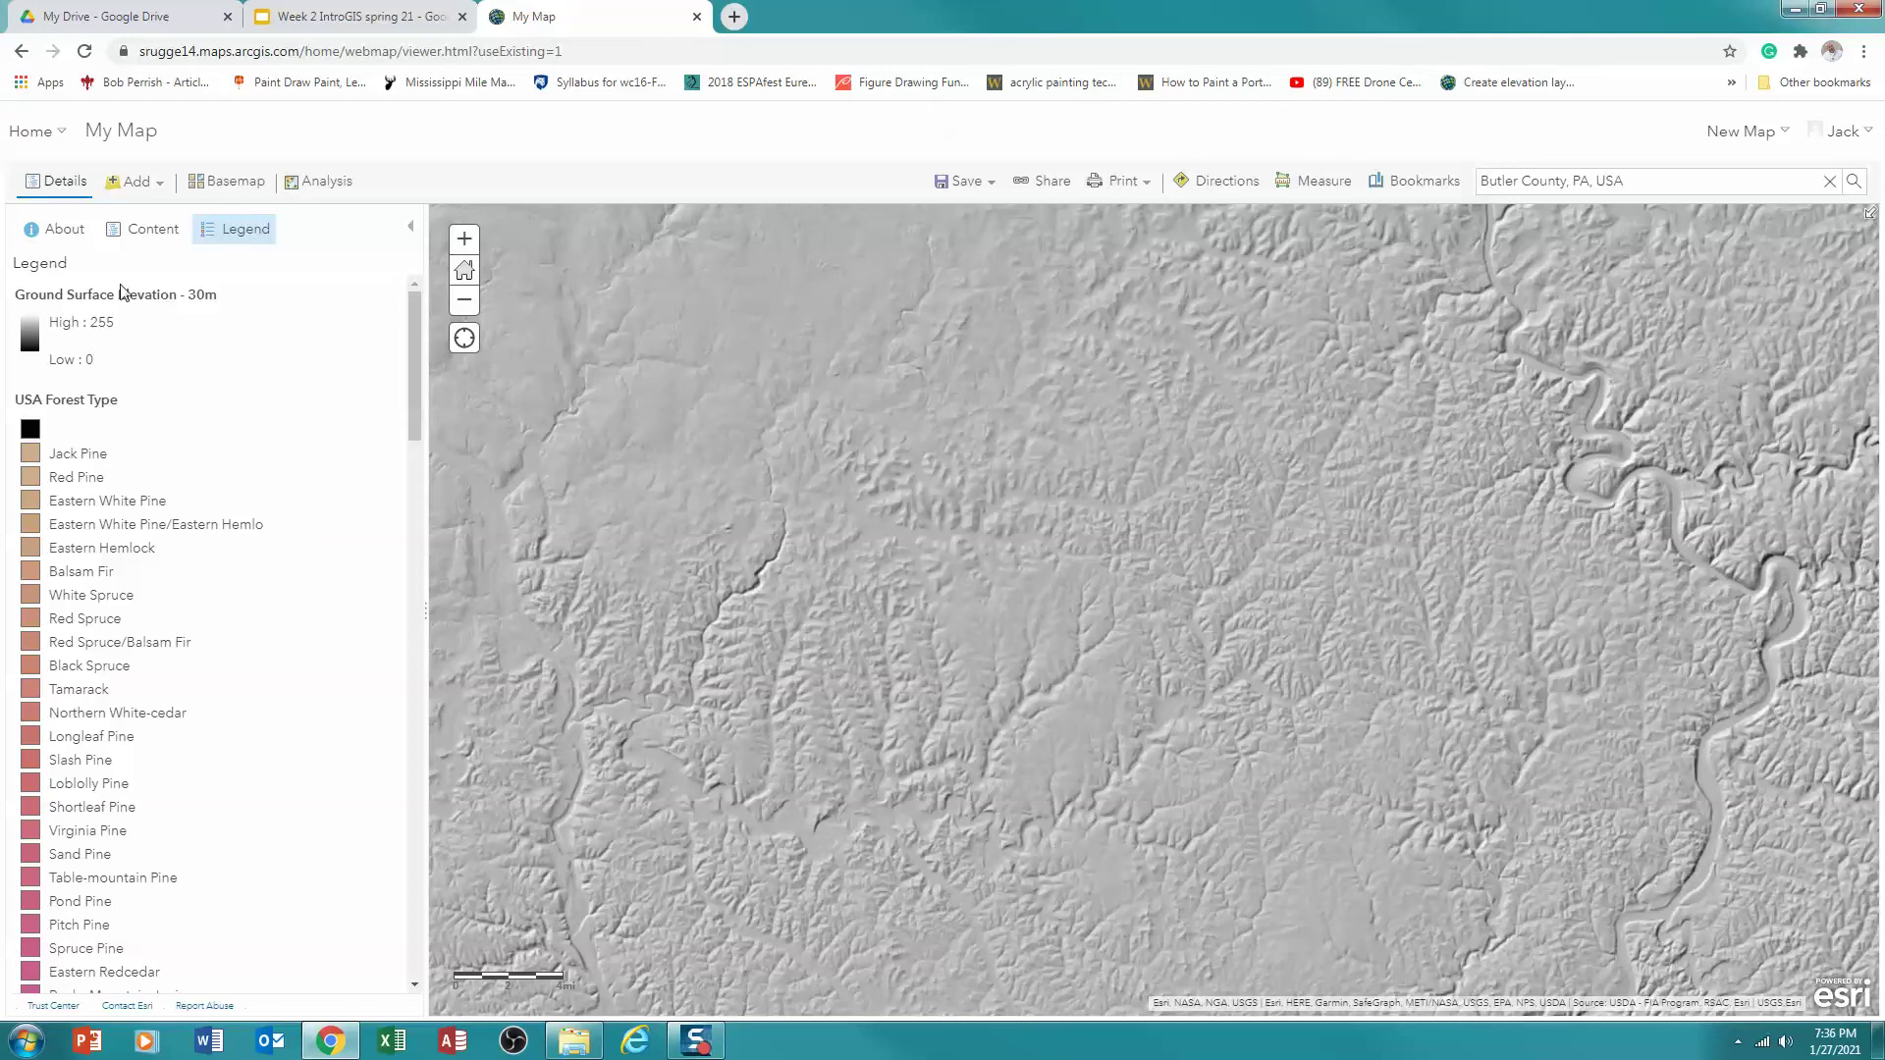
pyautogui.click(149, 245)
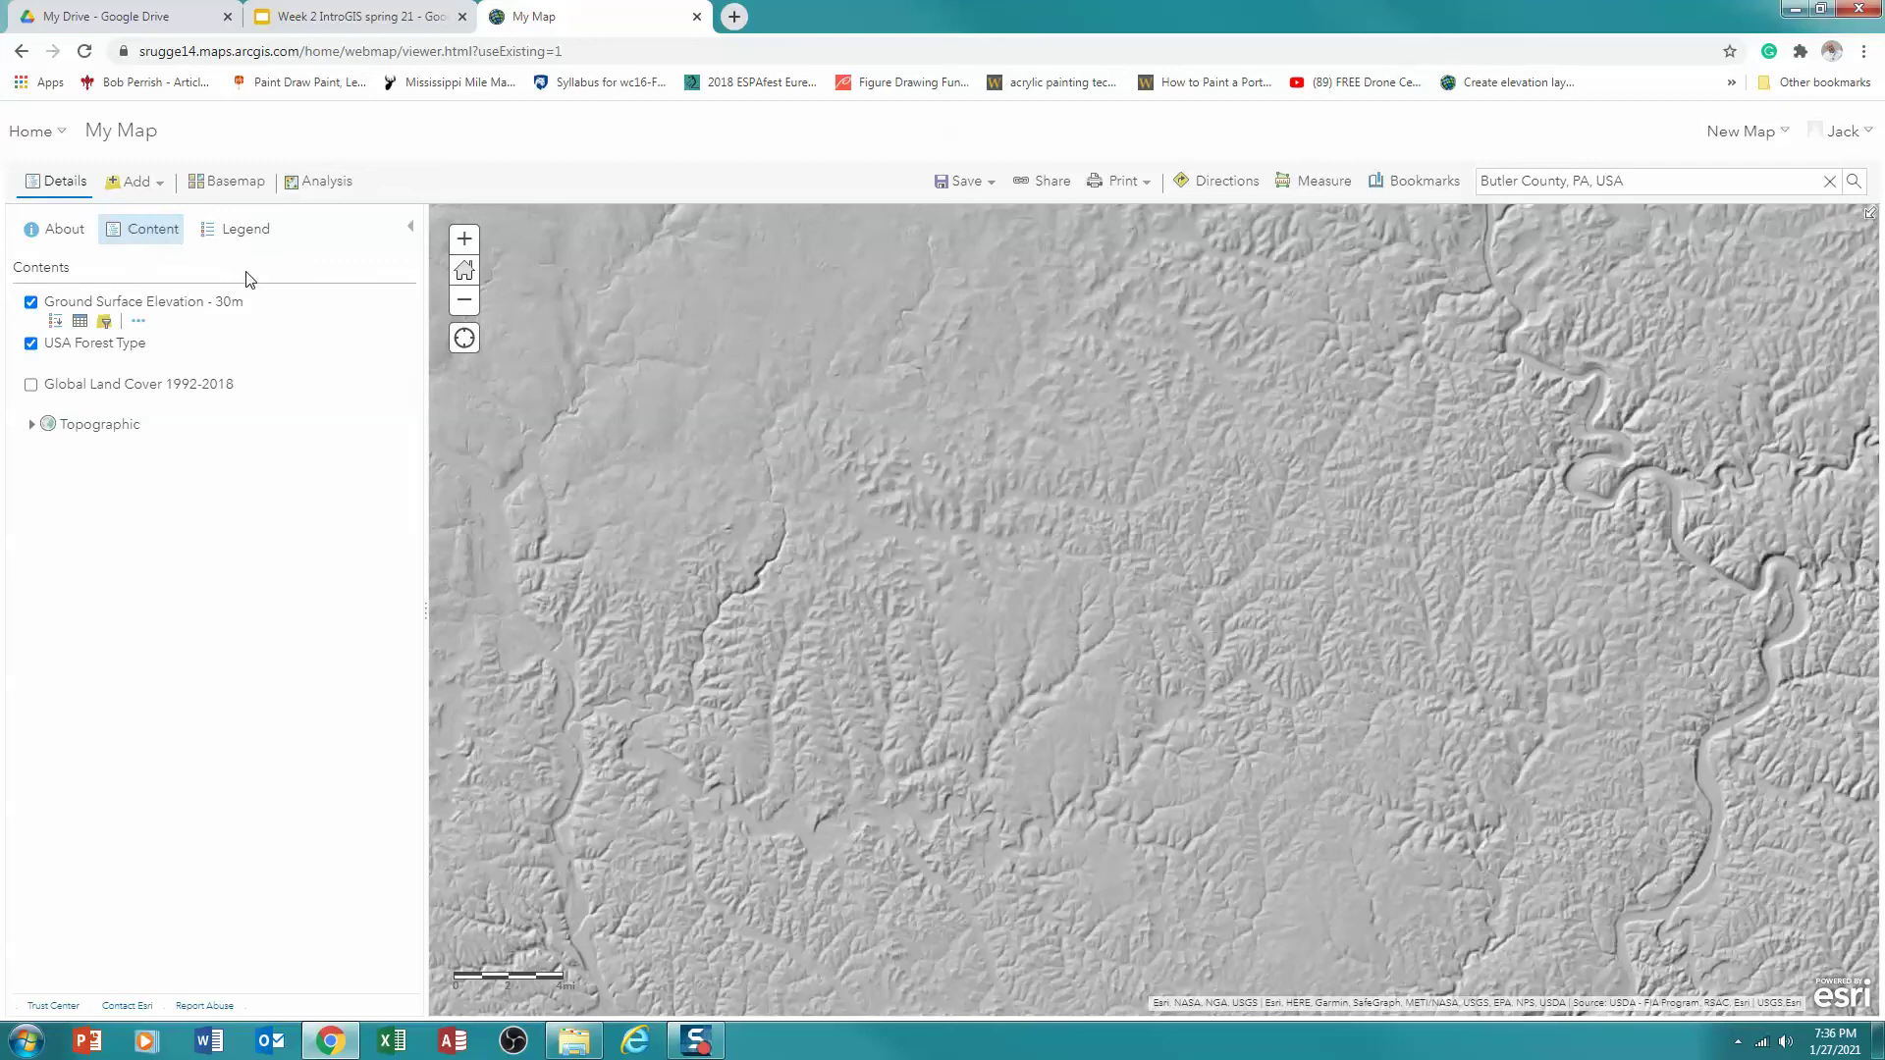
pyautogui.click(160, 185)
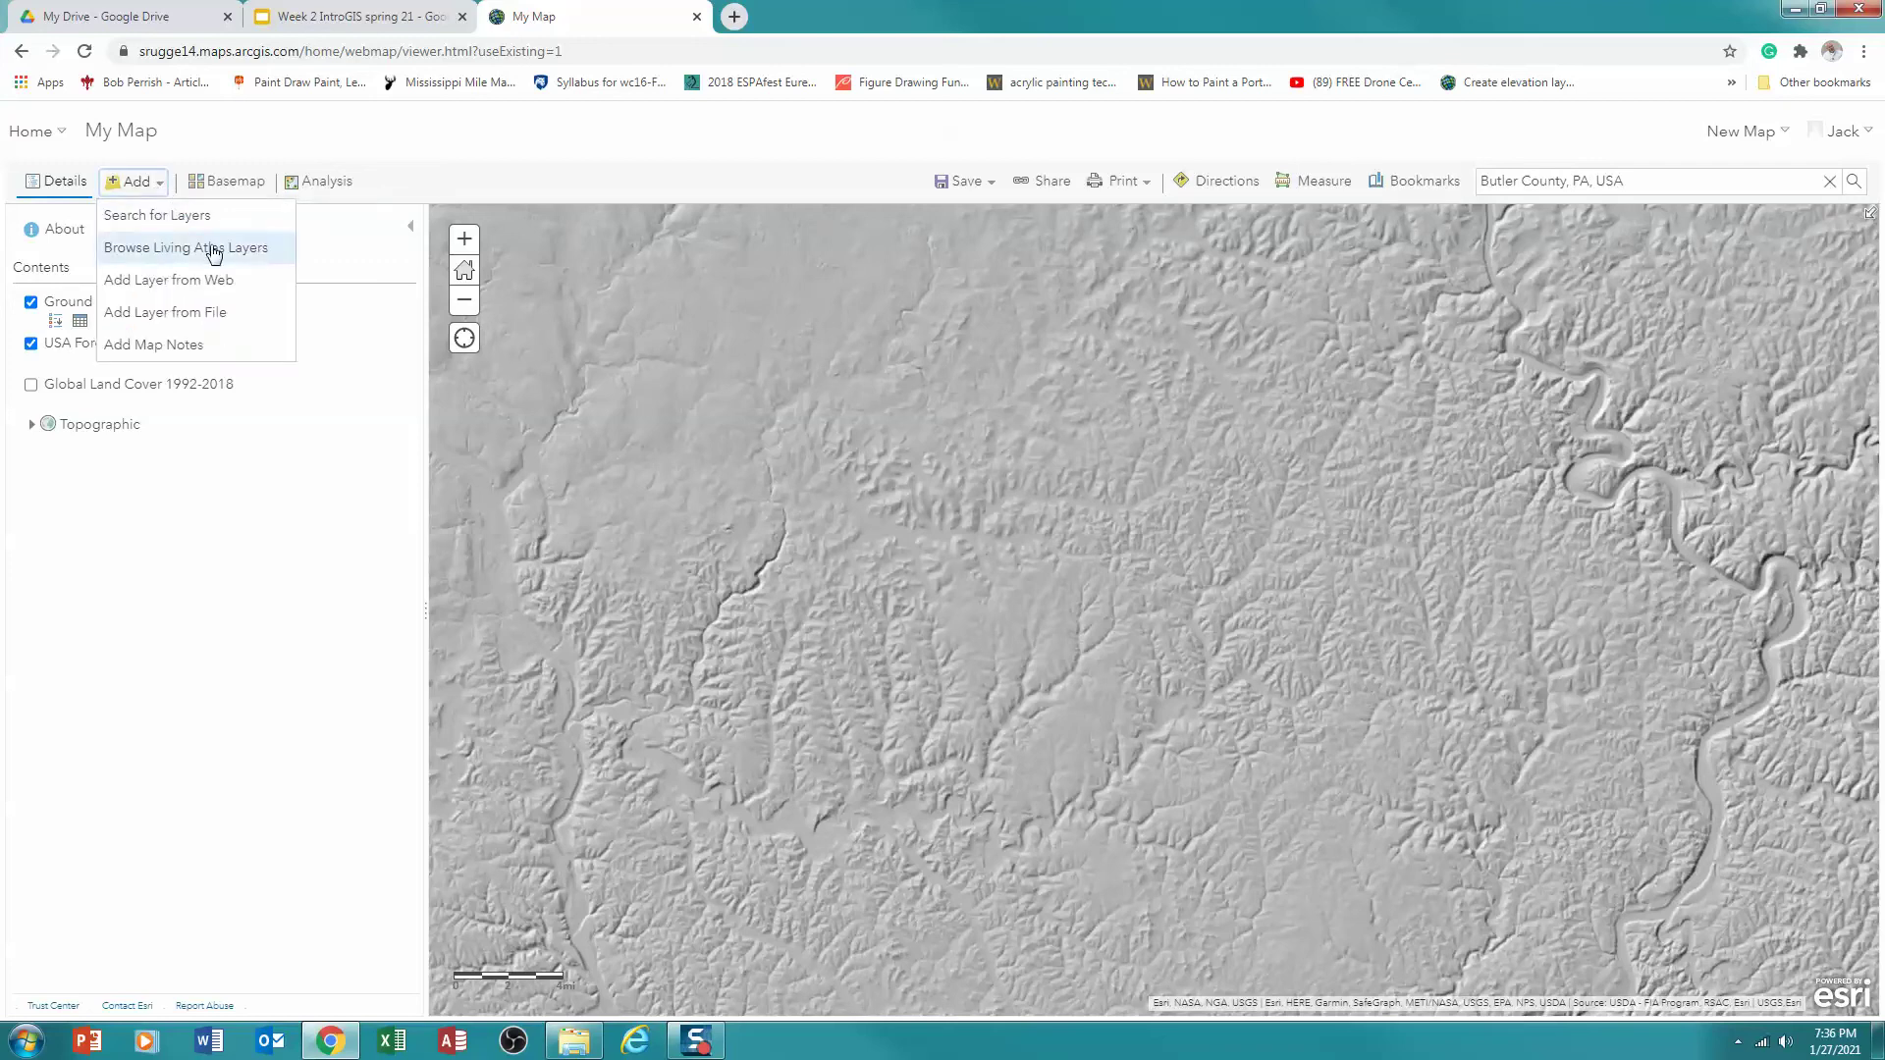
# Switch the layer search source to ArcGIS Online and search for 'Pennsylvania state parks'
pyautogui.click(140, 217)
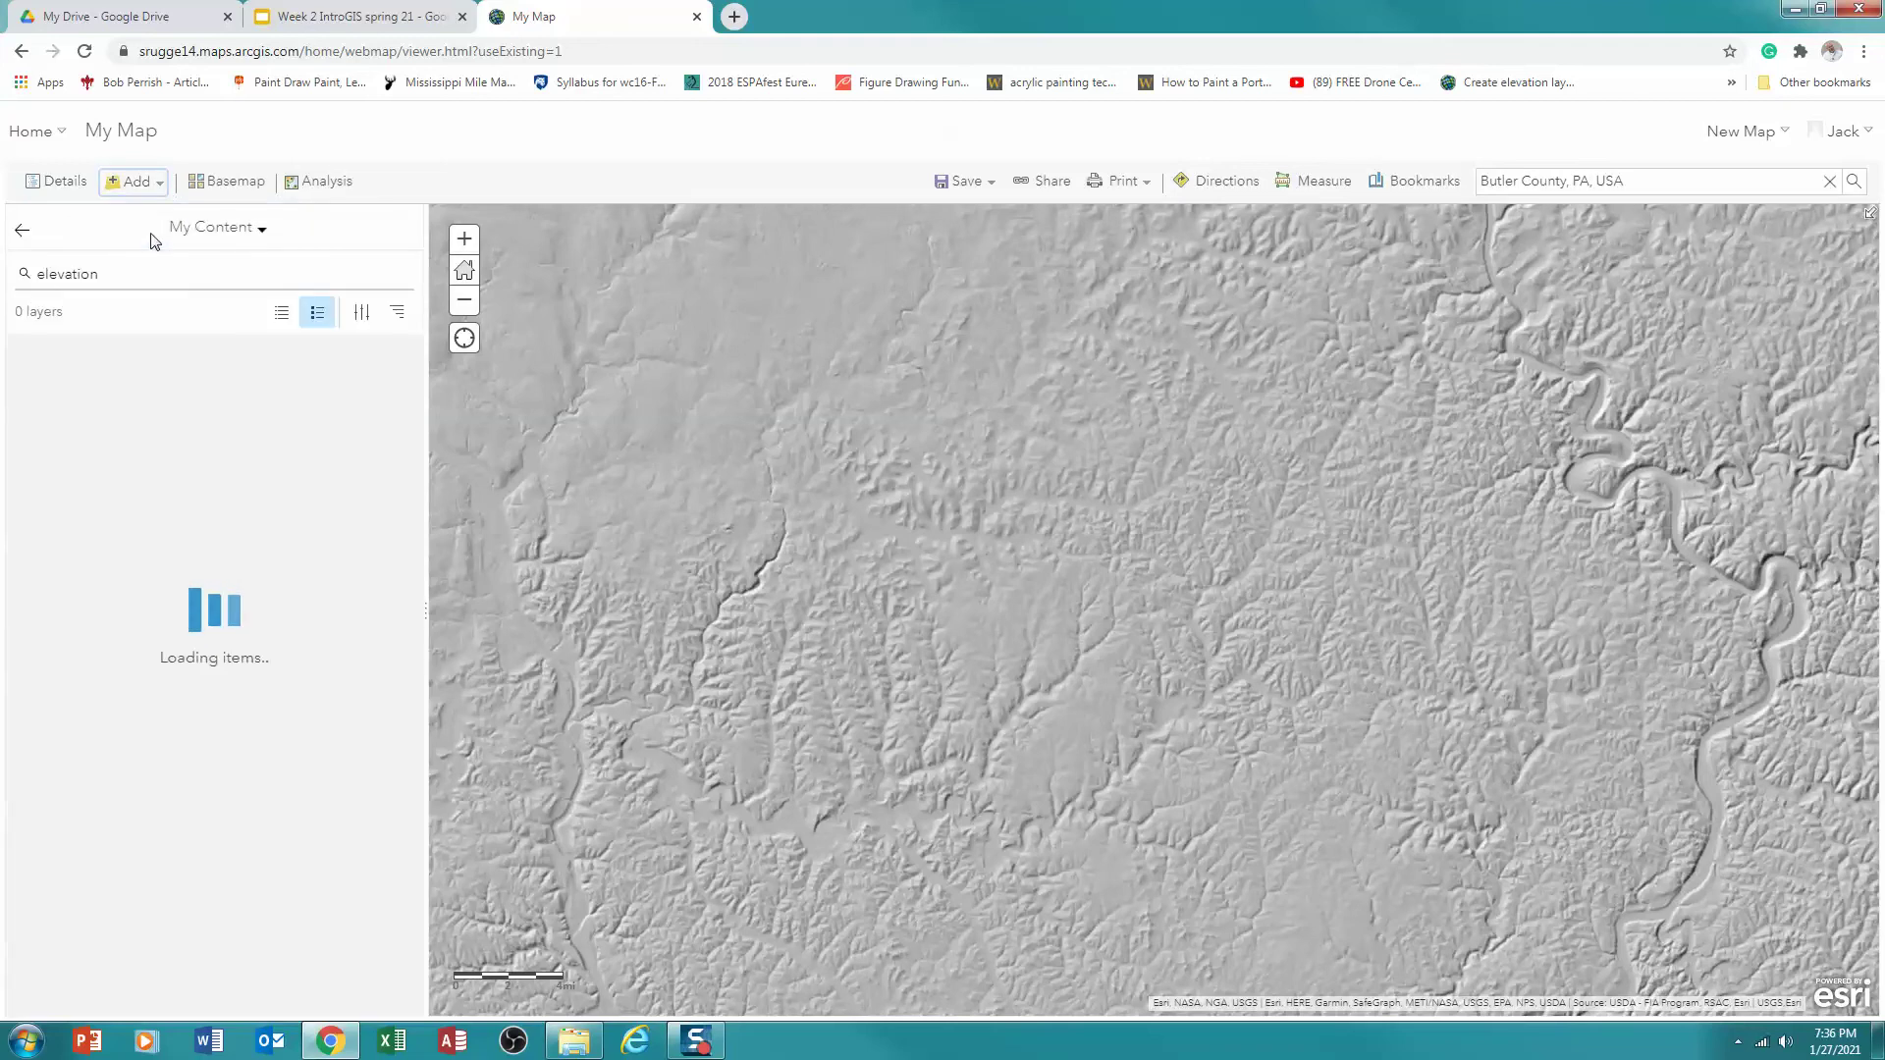
pyautogui.click(262, 235)
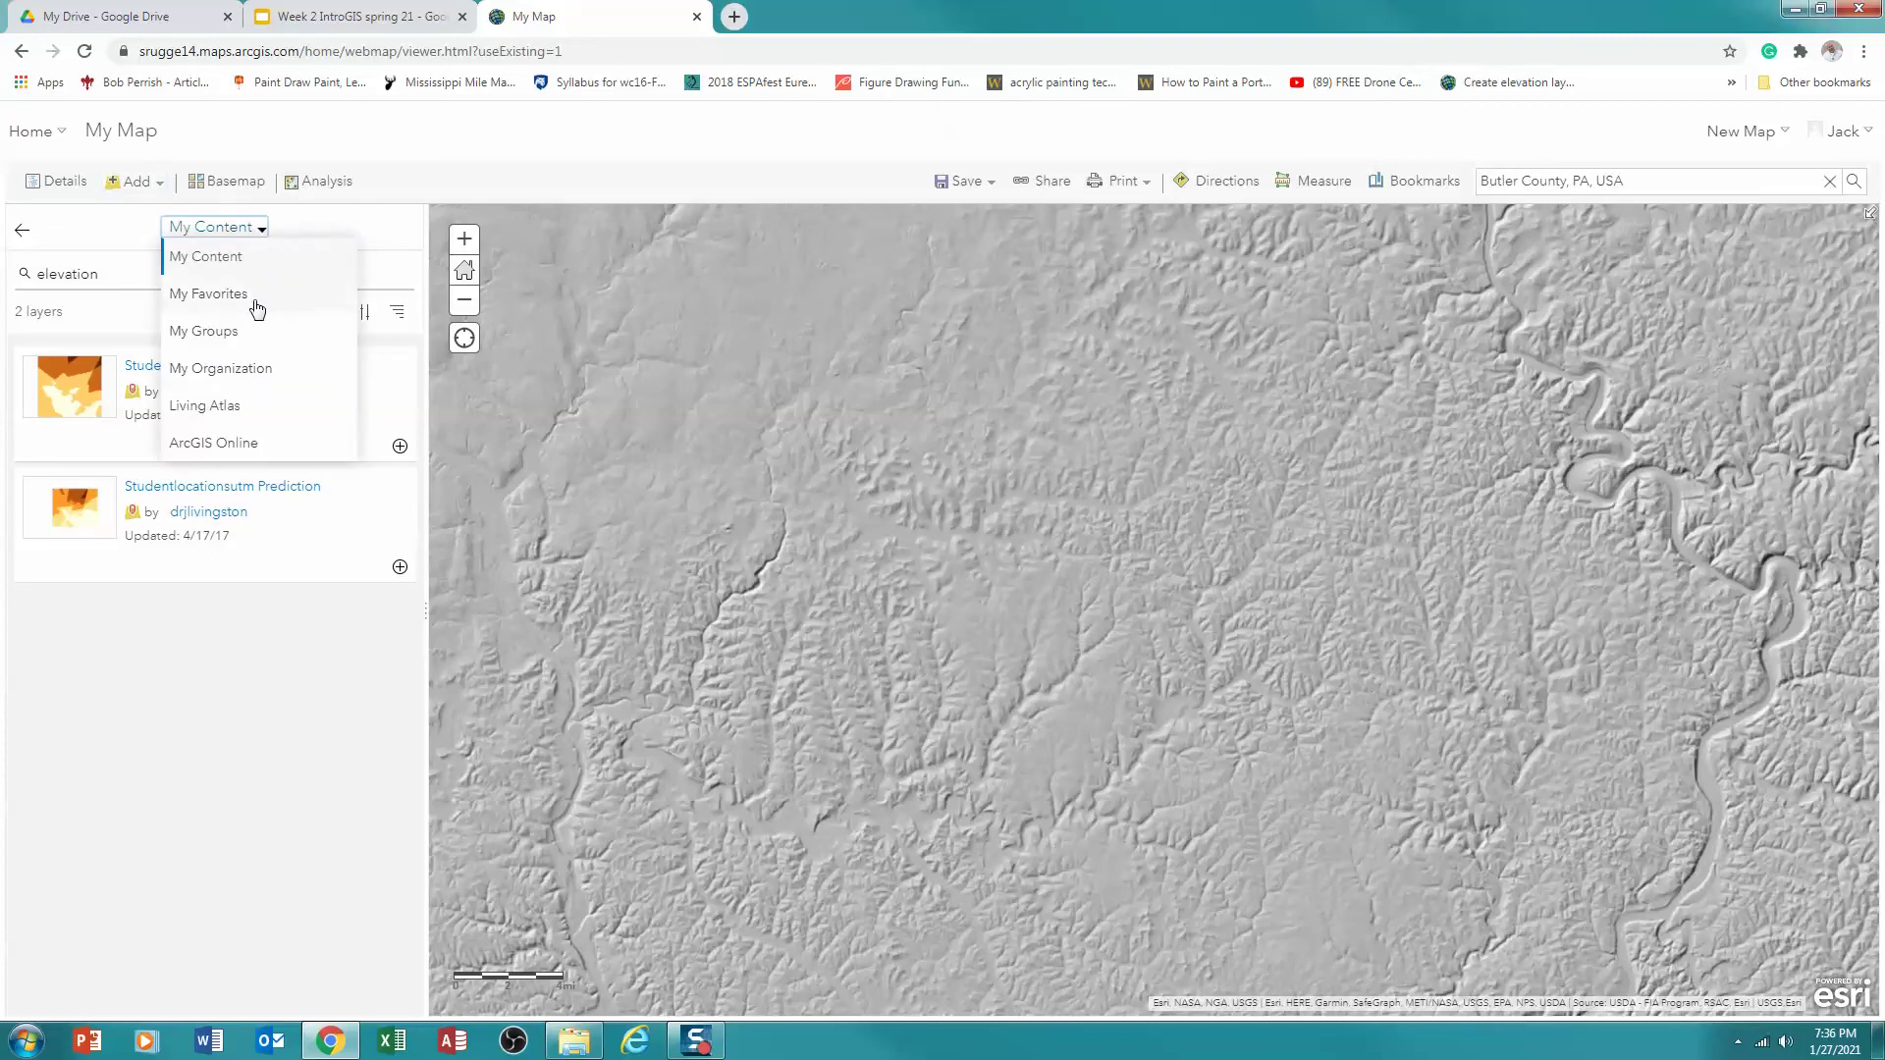
pyautogui.click(208, 445)
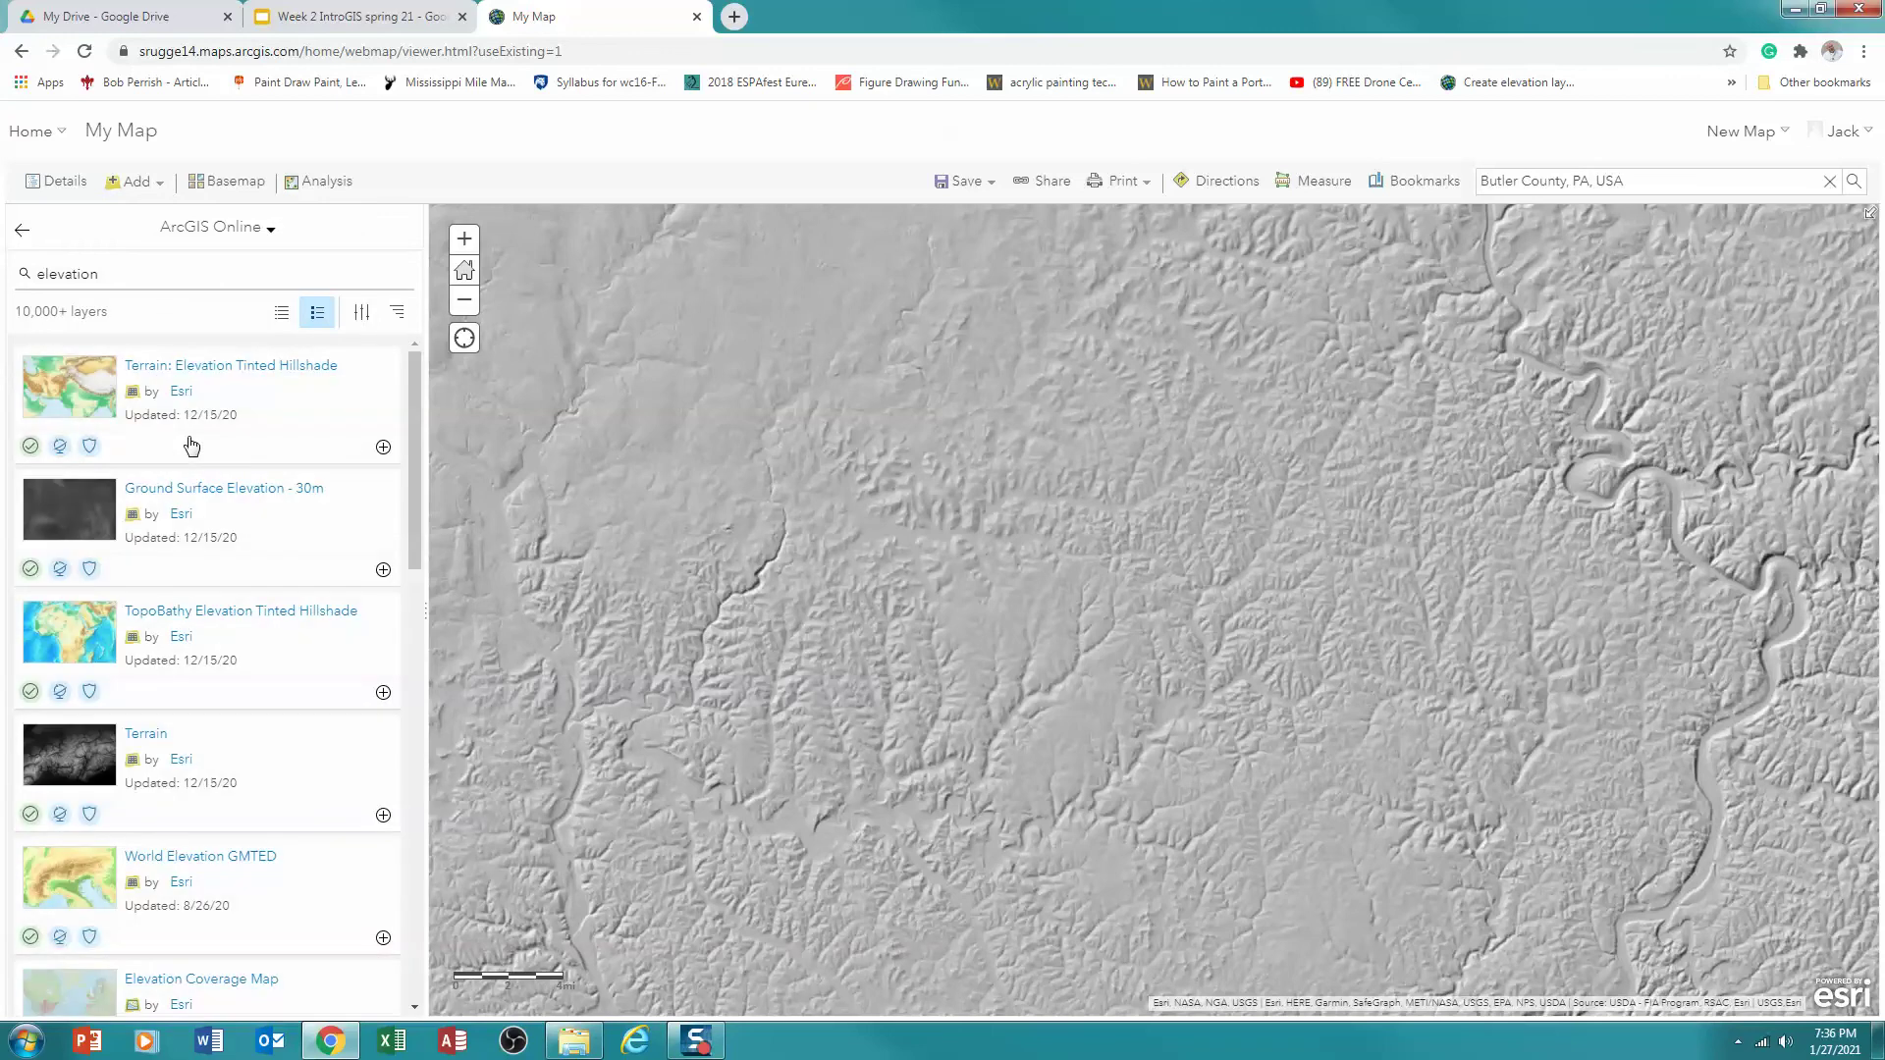
pyautogui.moveTo(37, 454)
pyautogui.moveTo(101, 274); pyautogui.dragTo(22, 275)
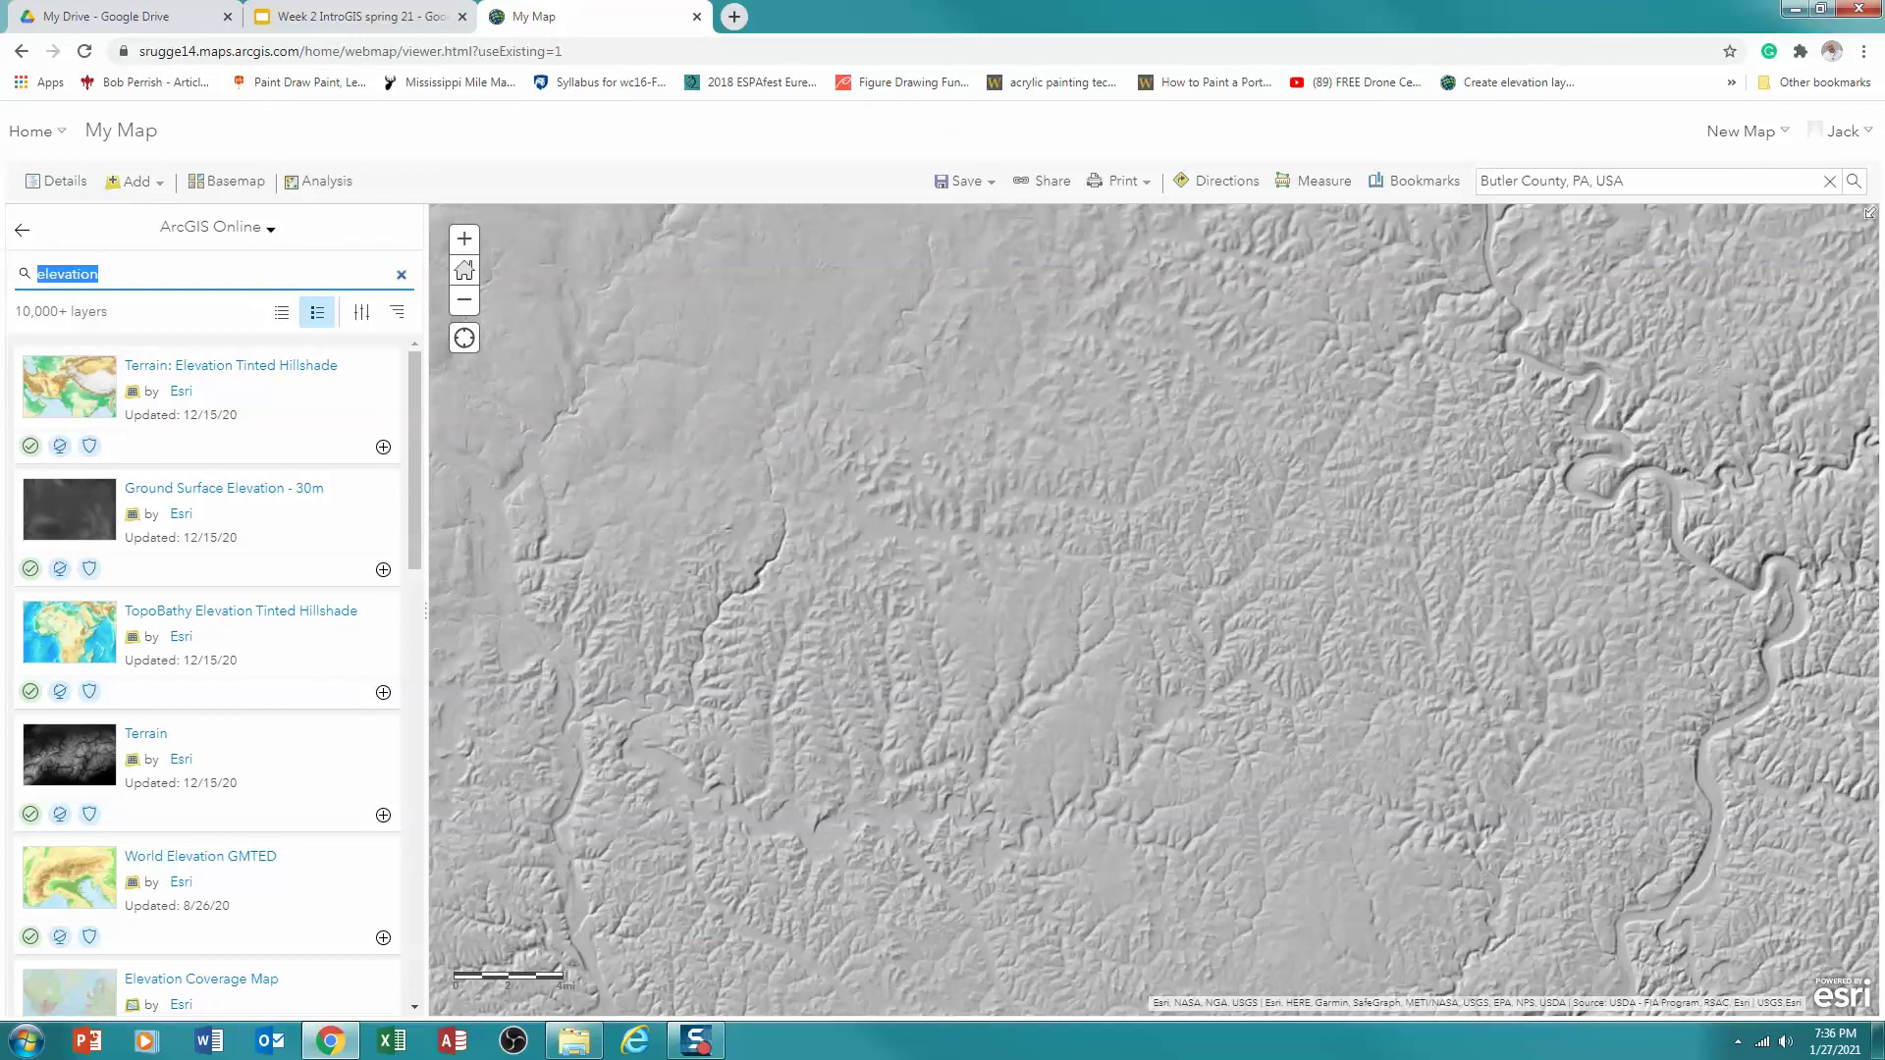
pyautogui.write('Pennsylvania state parks')
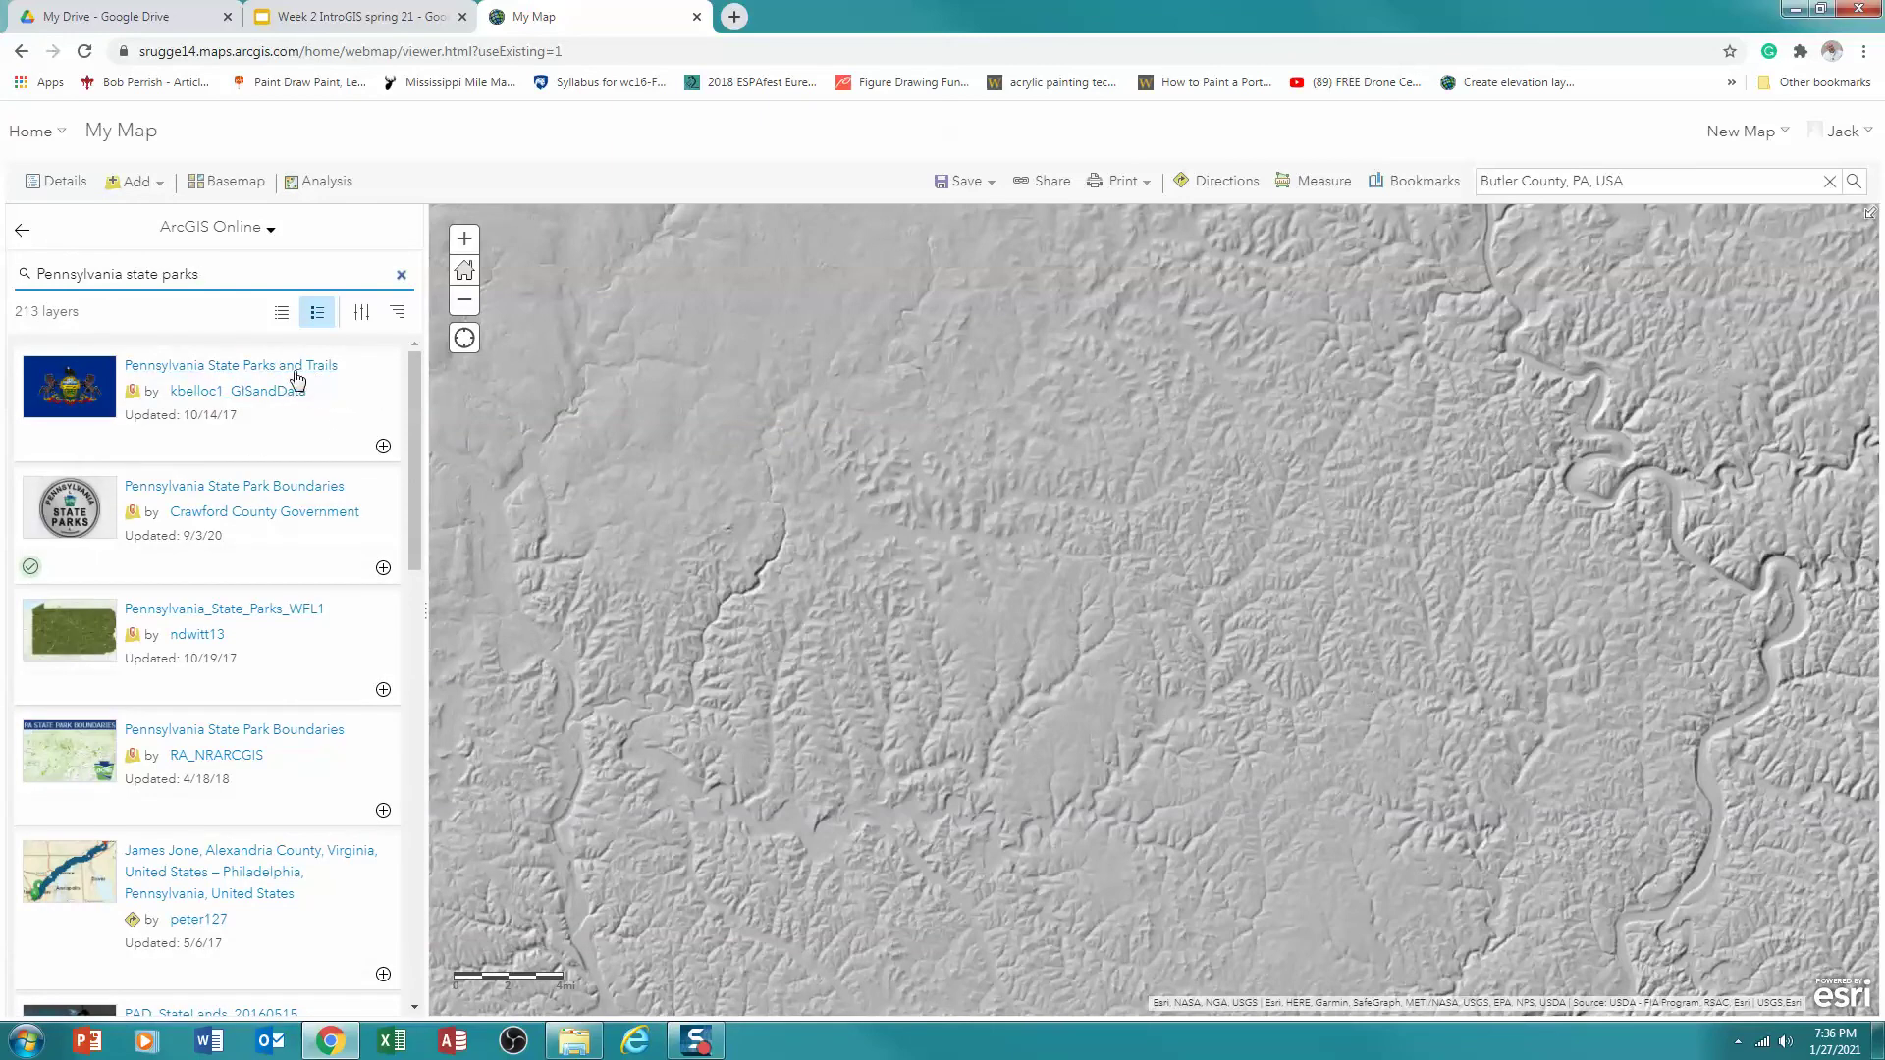
# Review the Pennsylvania State Parks and Trails item description and add the layer to the map
pyautogui.click(224, 373)
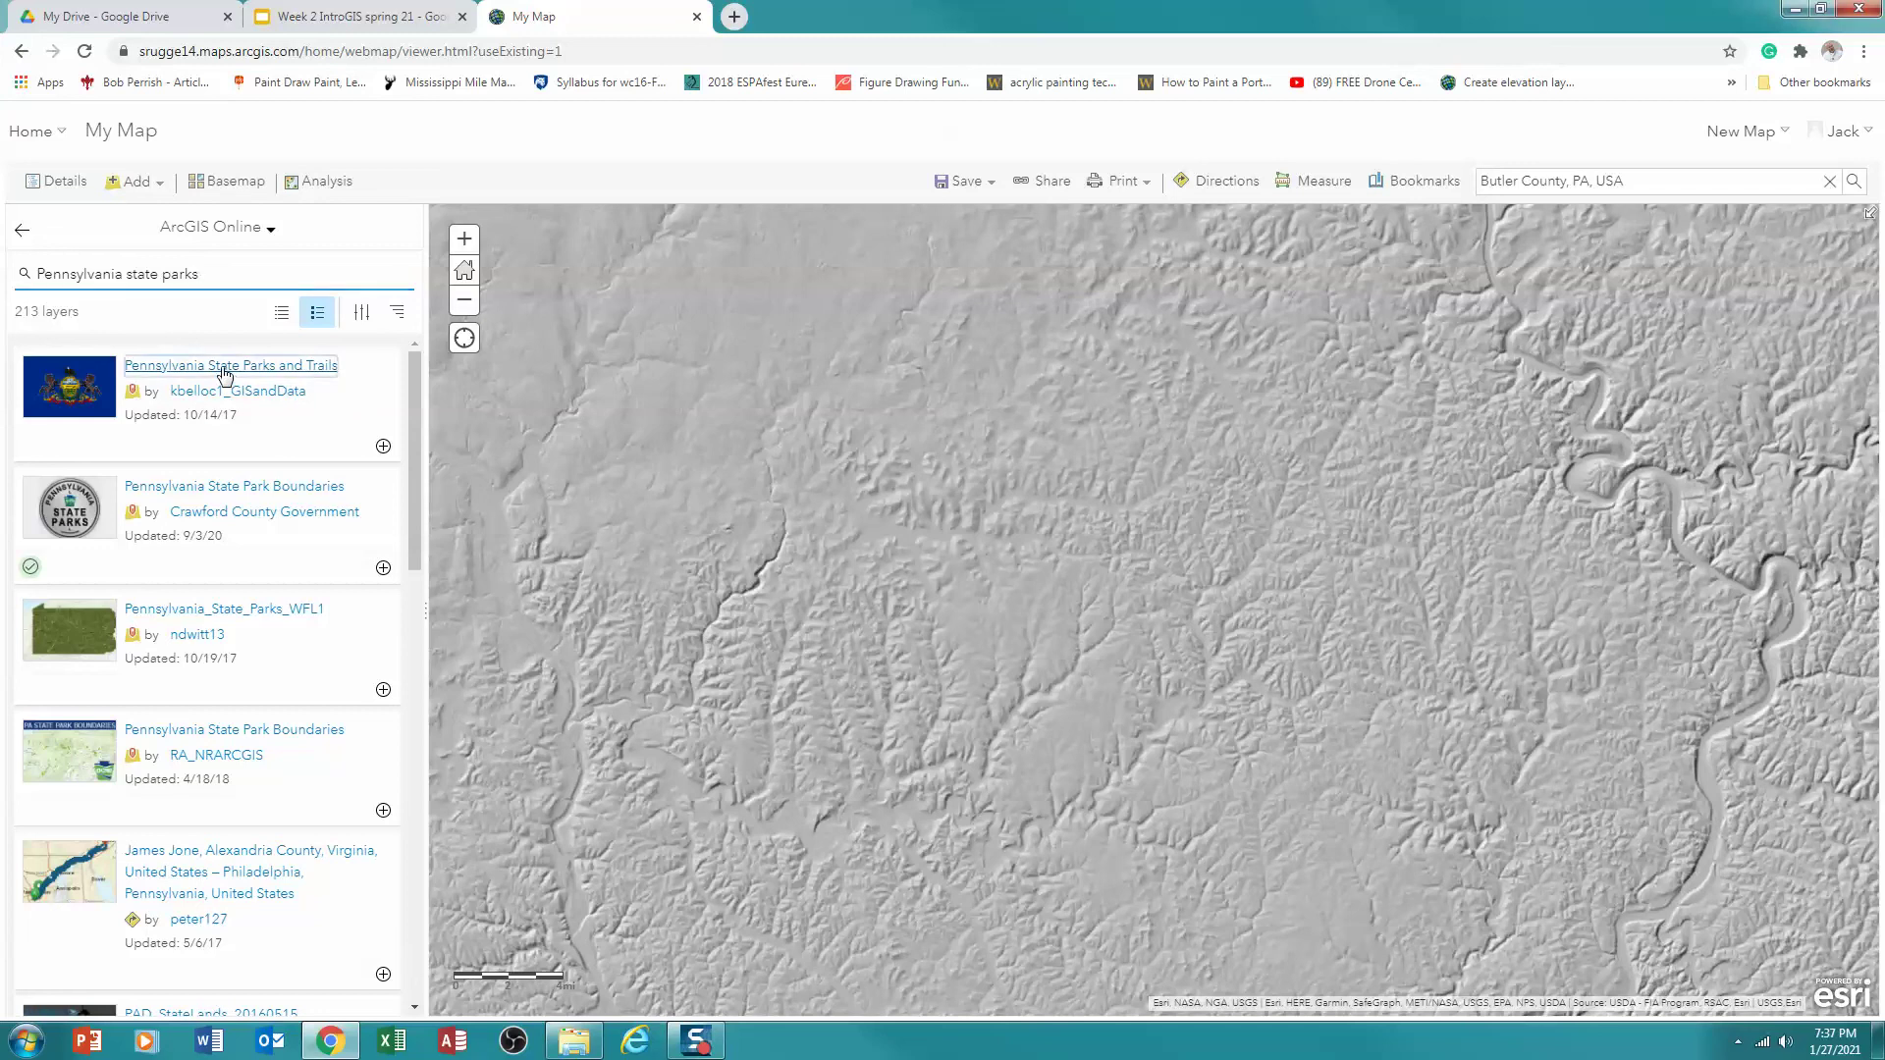
pyautogui.scroll(-2, 629, 702)
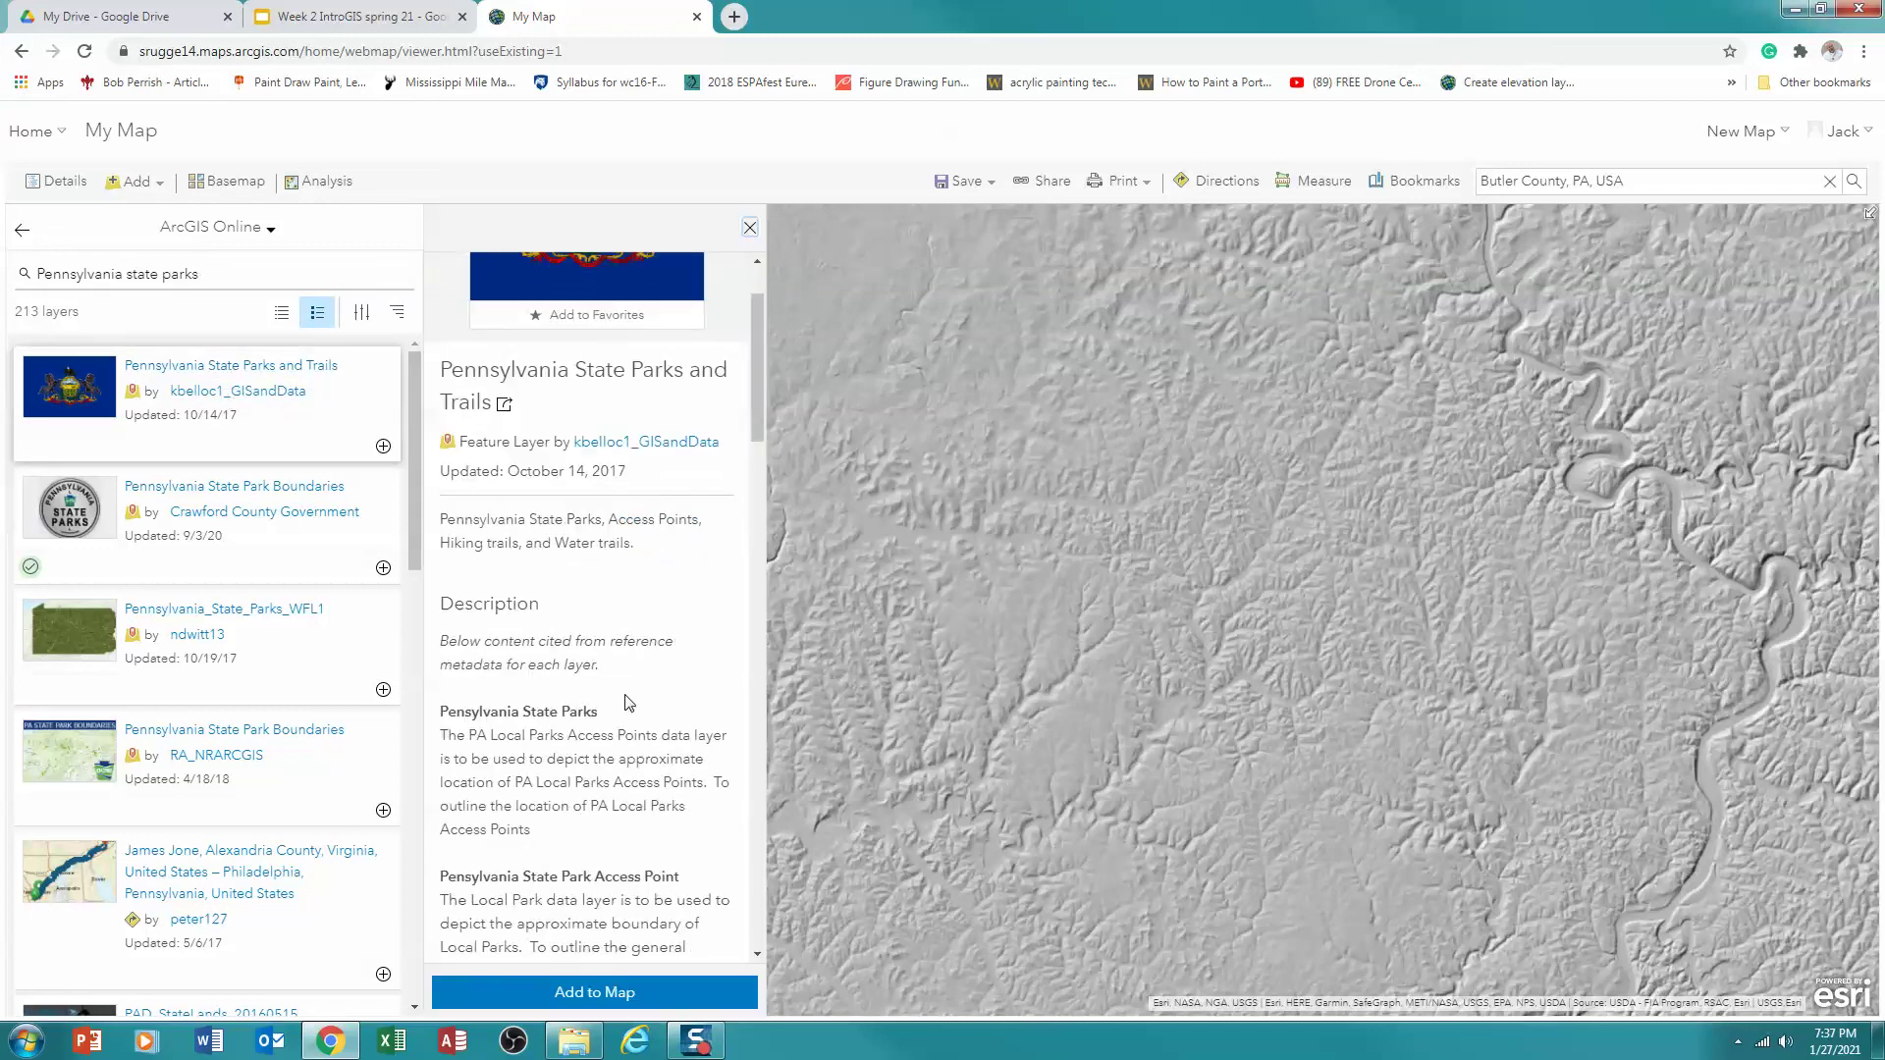
pyautogui.scroll(-1, 628, 702)
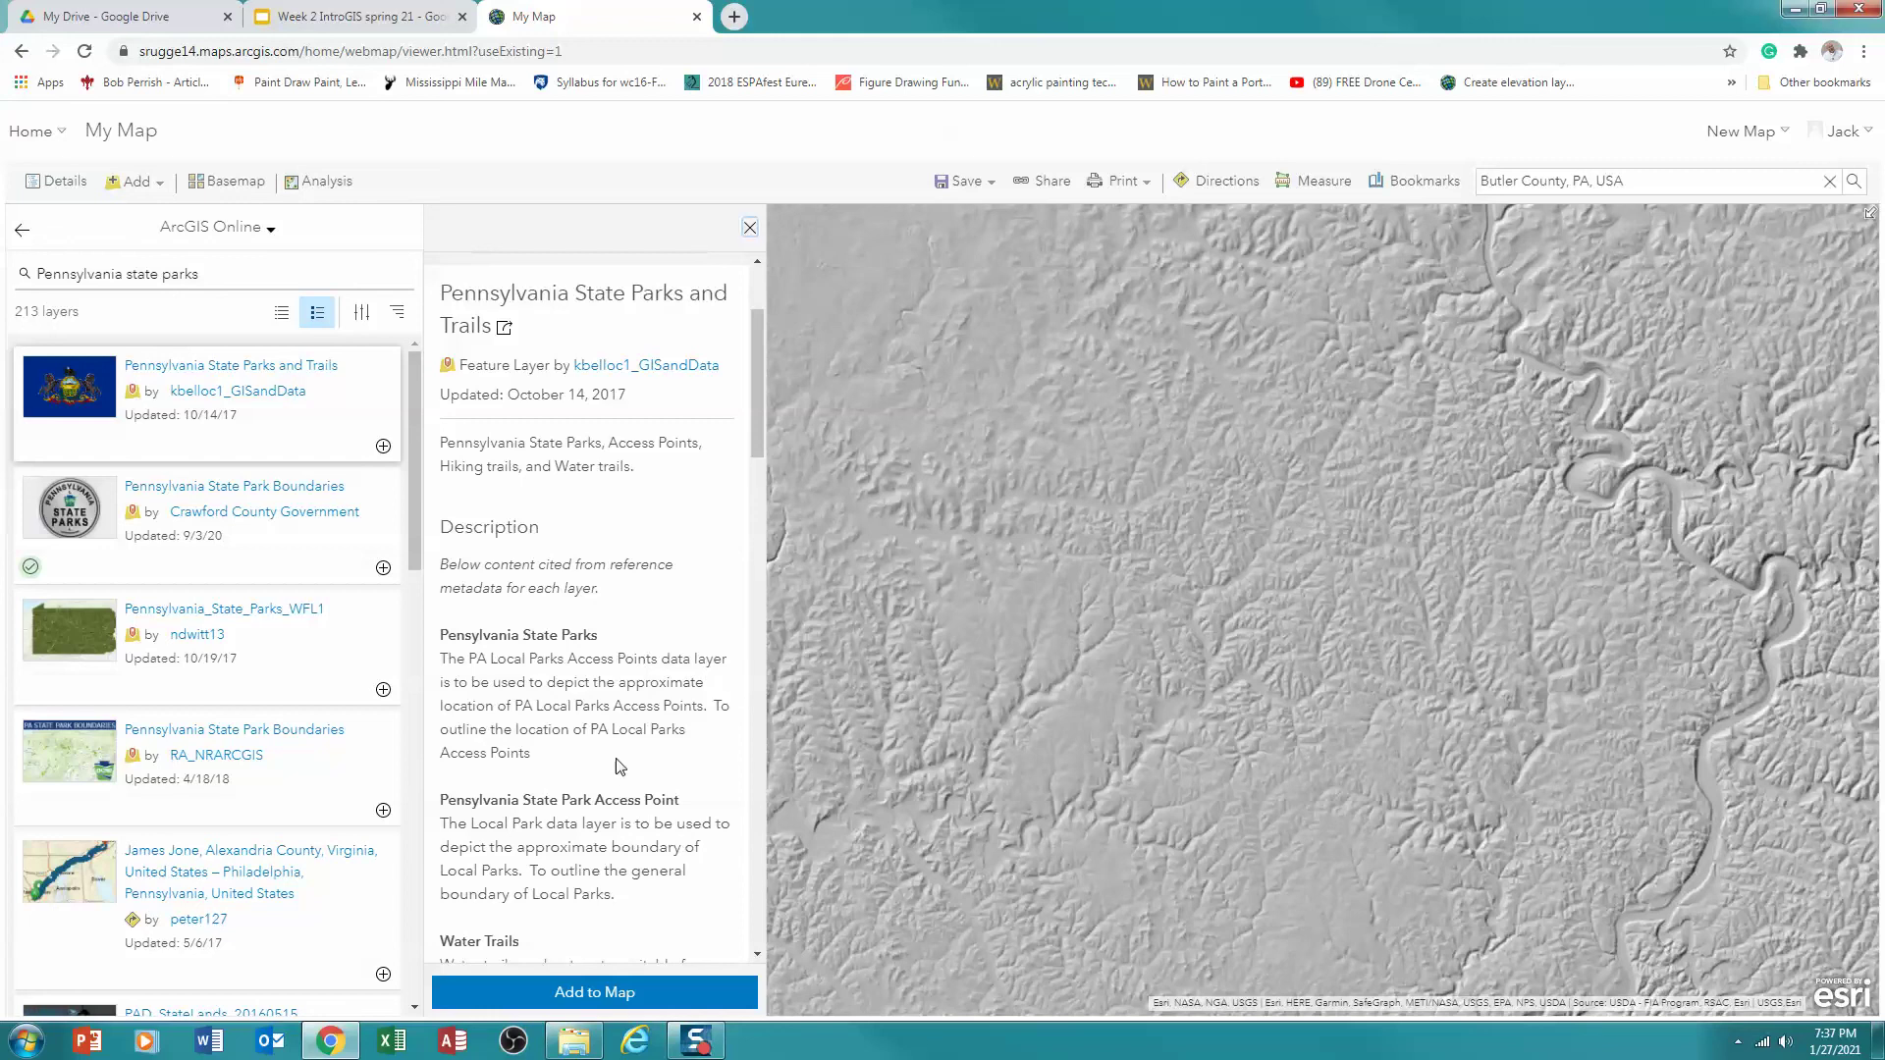
pyautogui.scroll(-1, 602, 769)
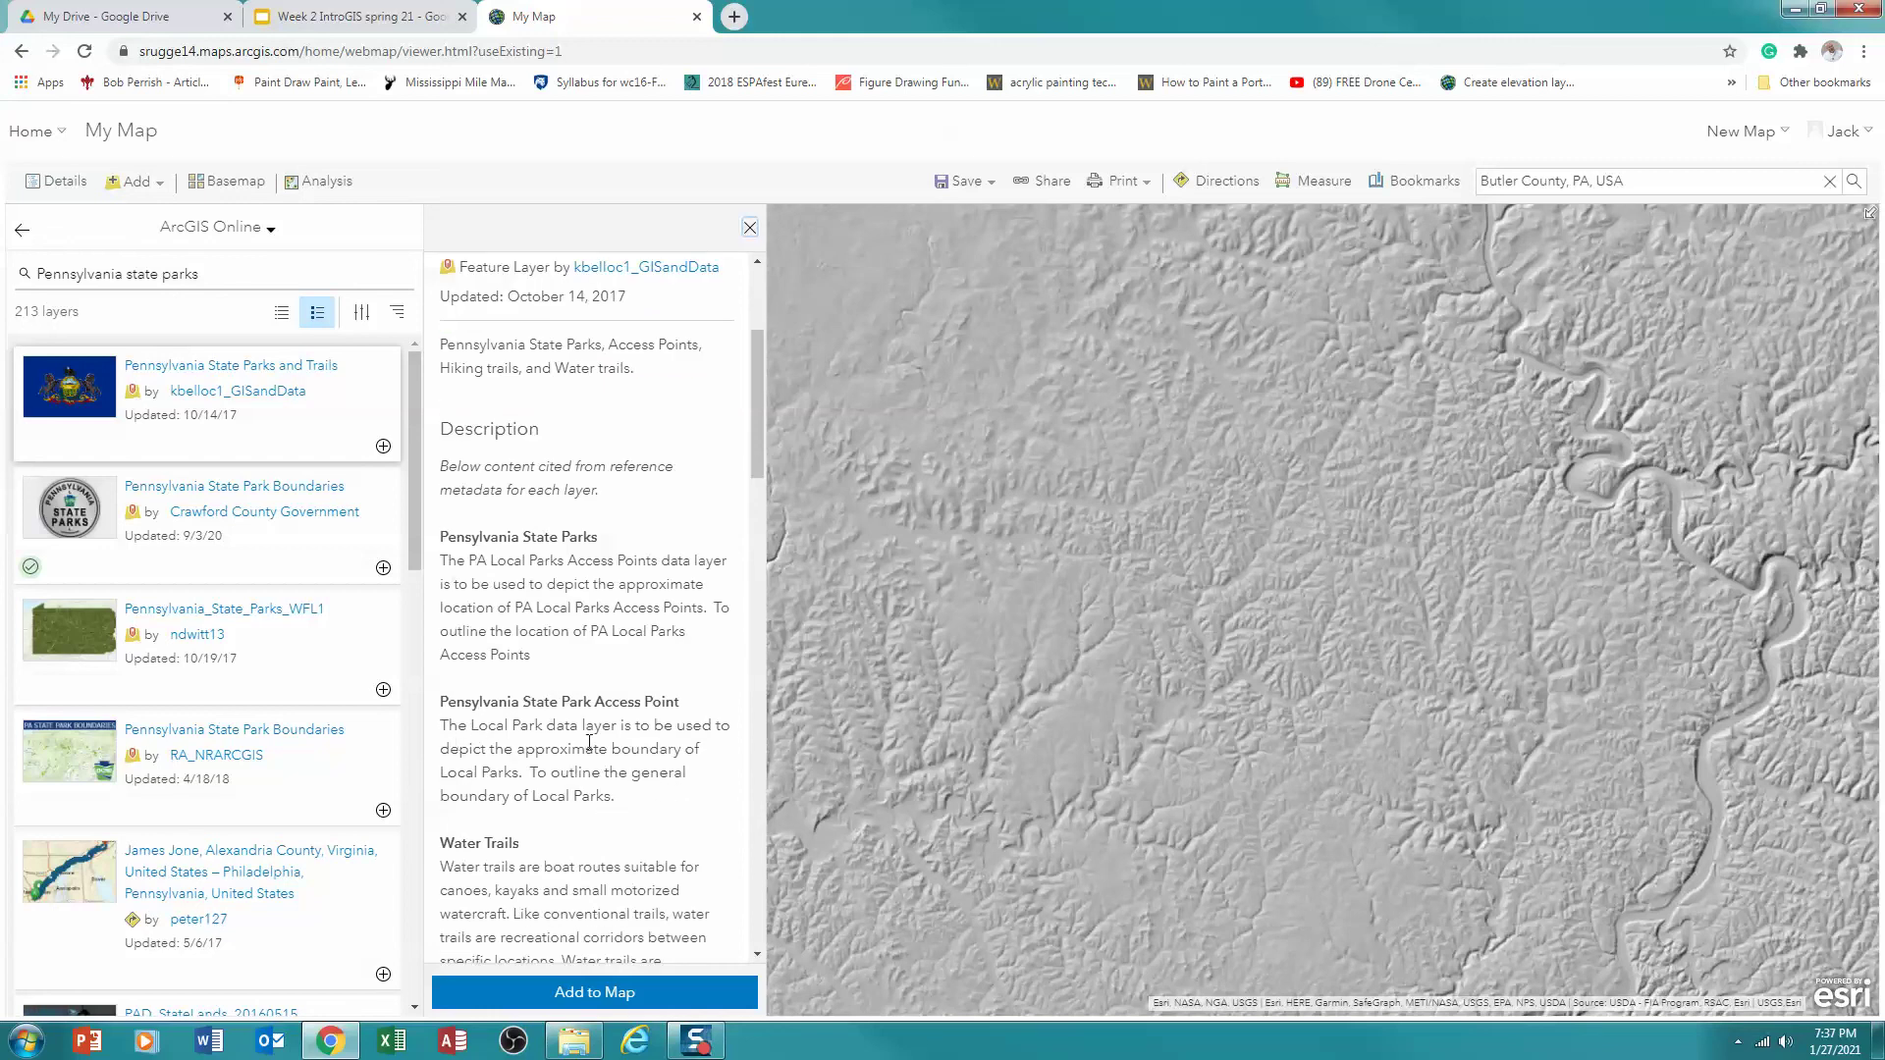
pyautogui.scroll(-1, 461, 776)
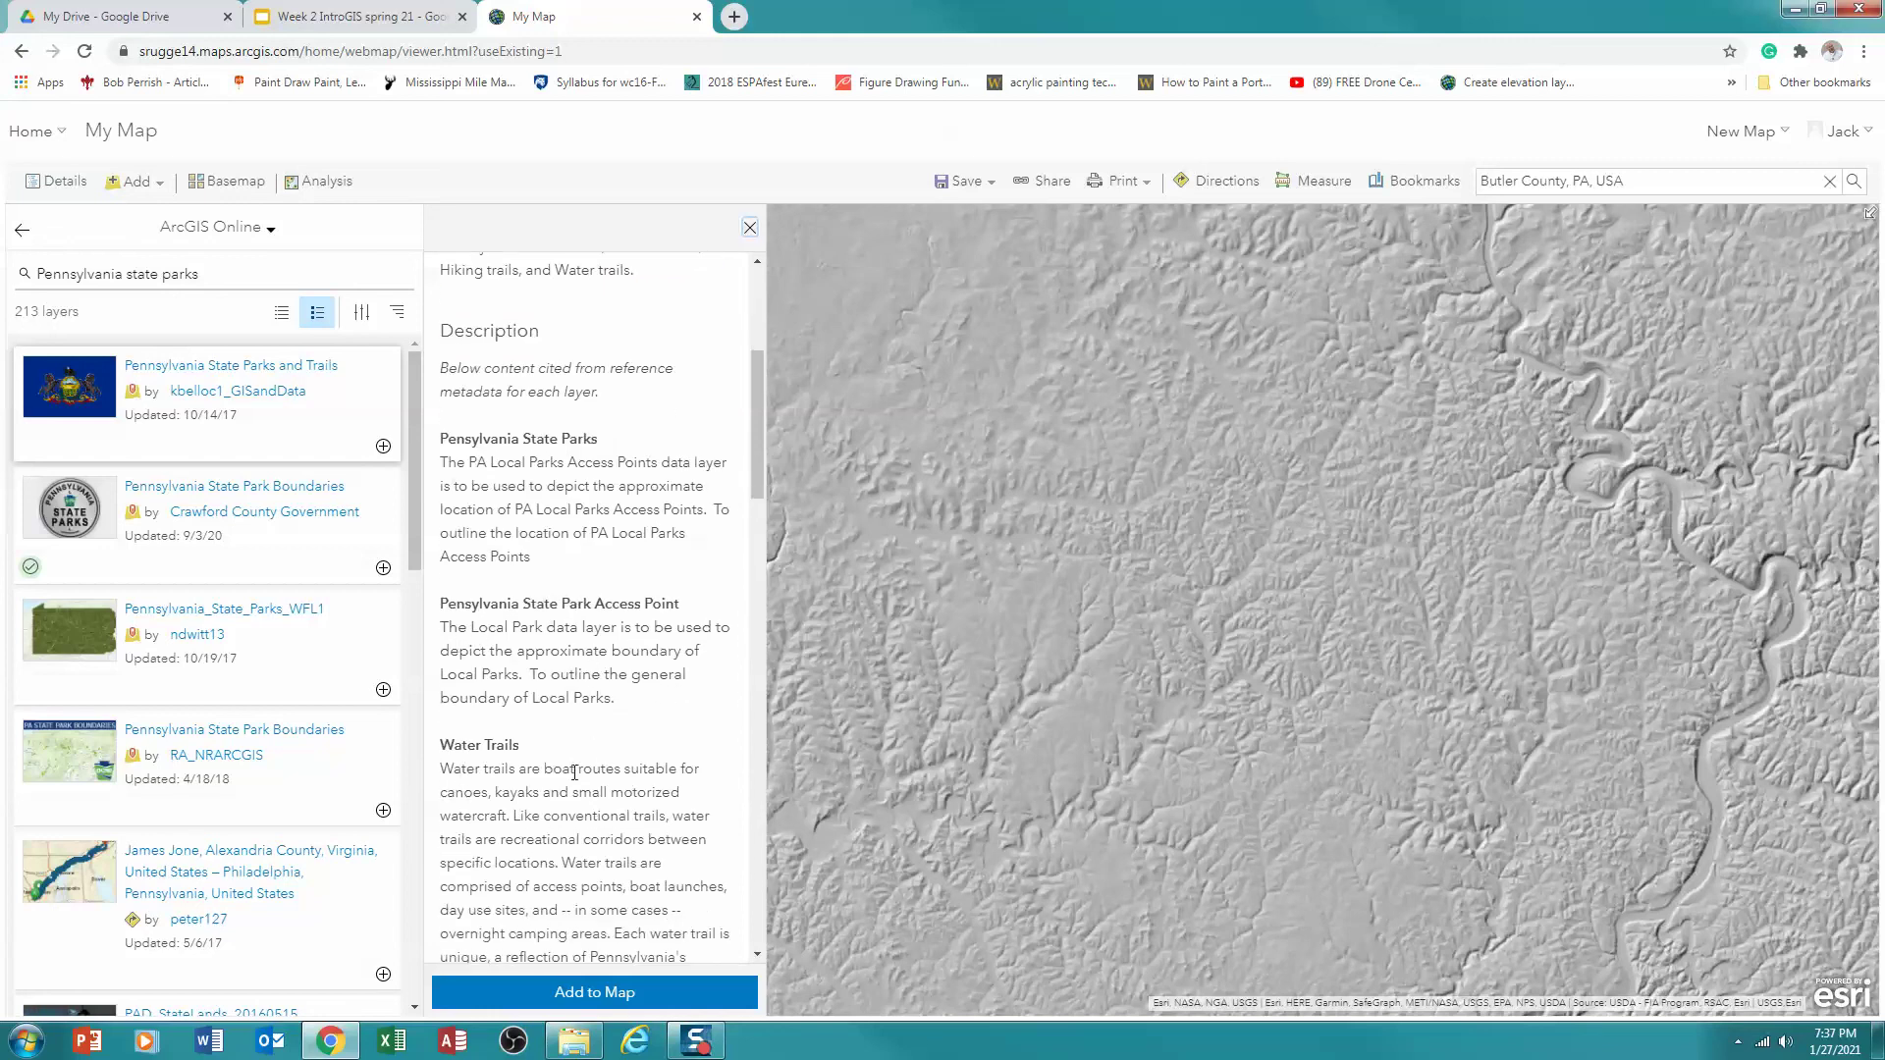
pyautogui.scroll(-4, 574, 773)
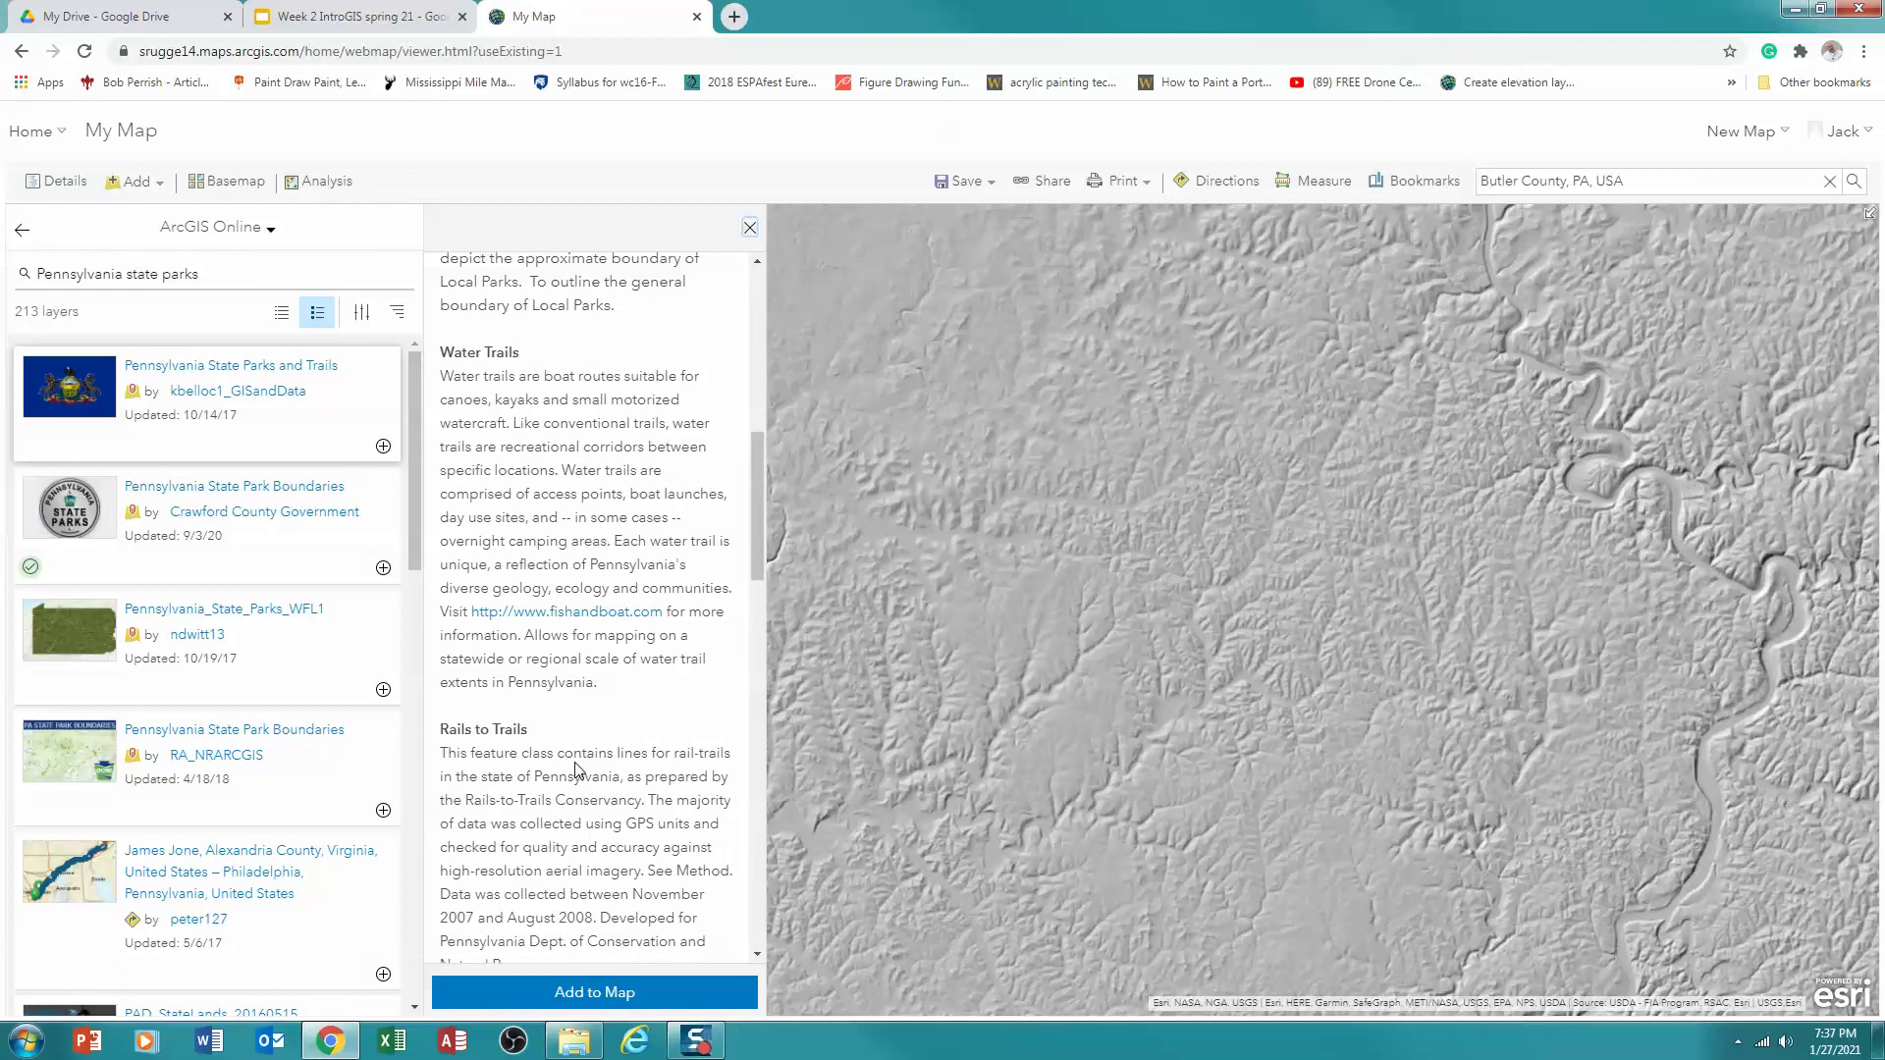
pyautogui.scroll(-3, 578, 770)
pyautogui.scroll(-4, 598, 746)
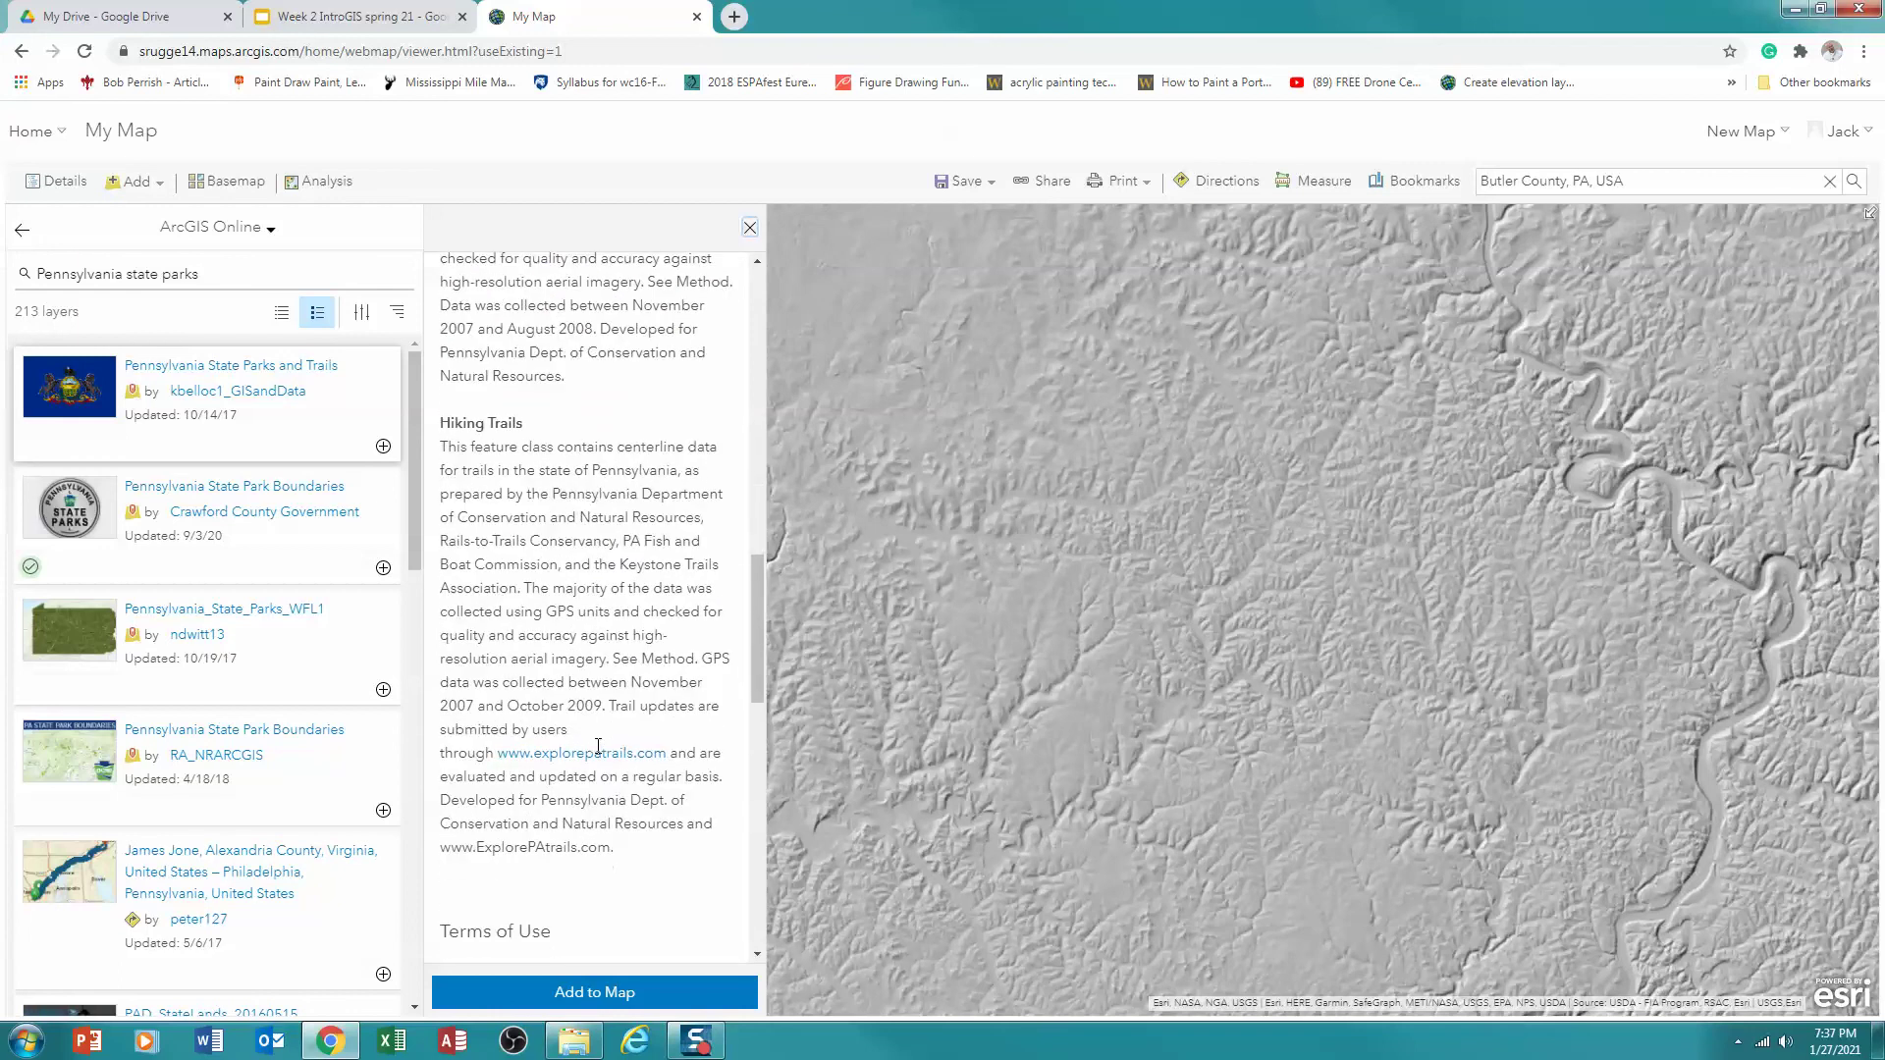
pyautogui.scroll(-2, 598, 751)
pyautogui.scroll(15, 598, 752)
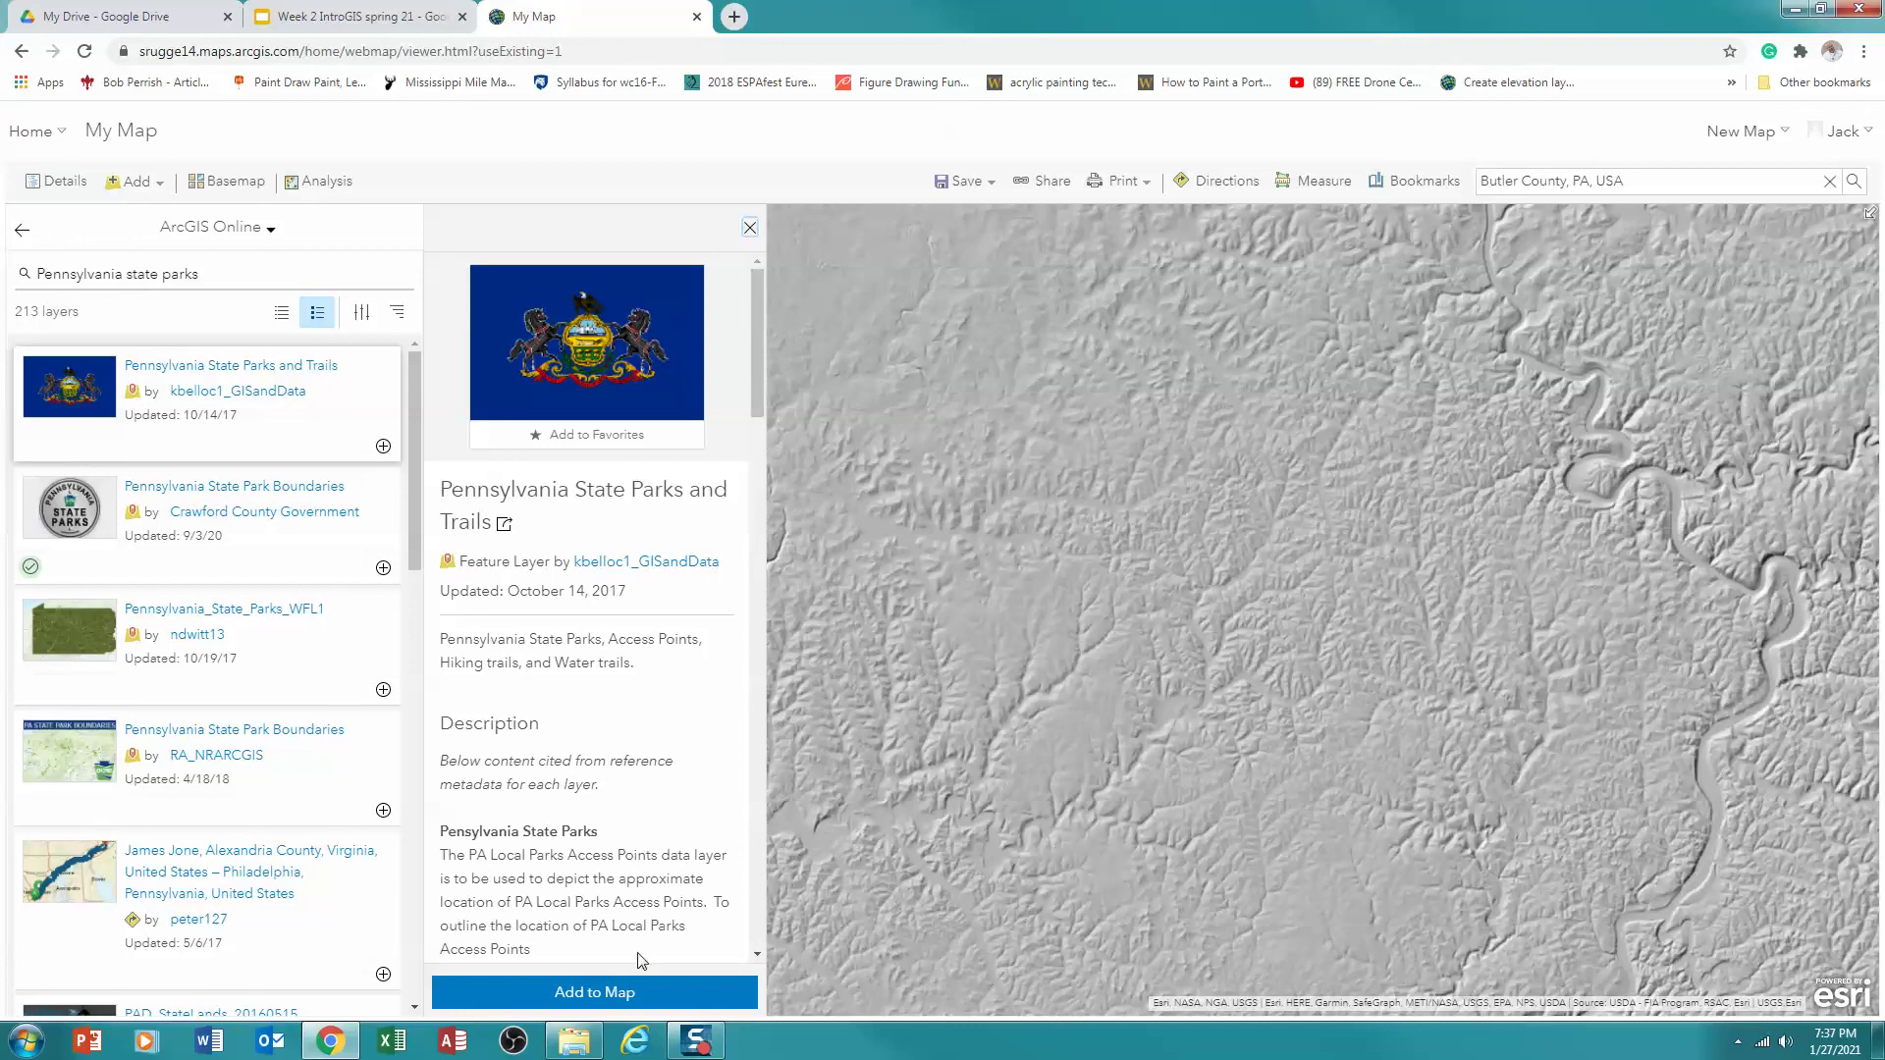
pyautogui.click(554, 993)
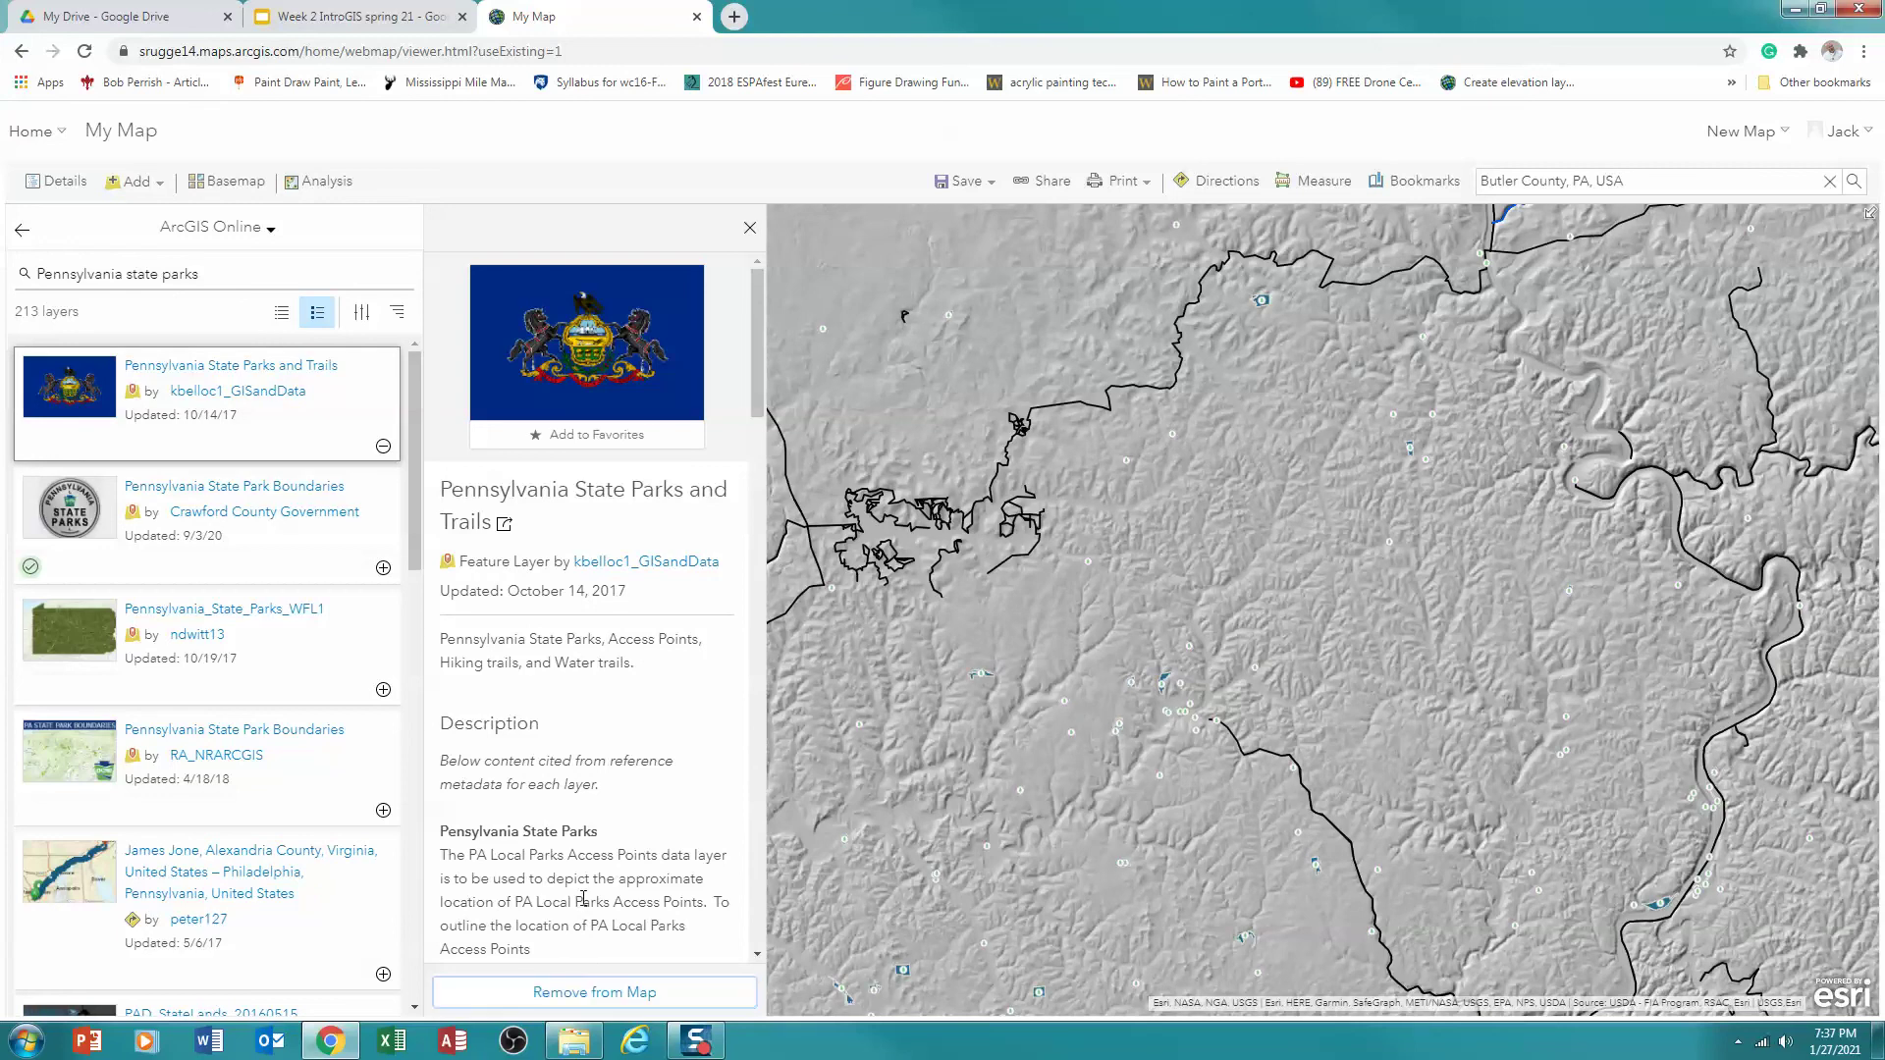
pyautogui.click(749, 229)
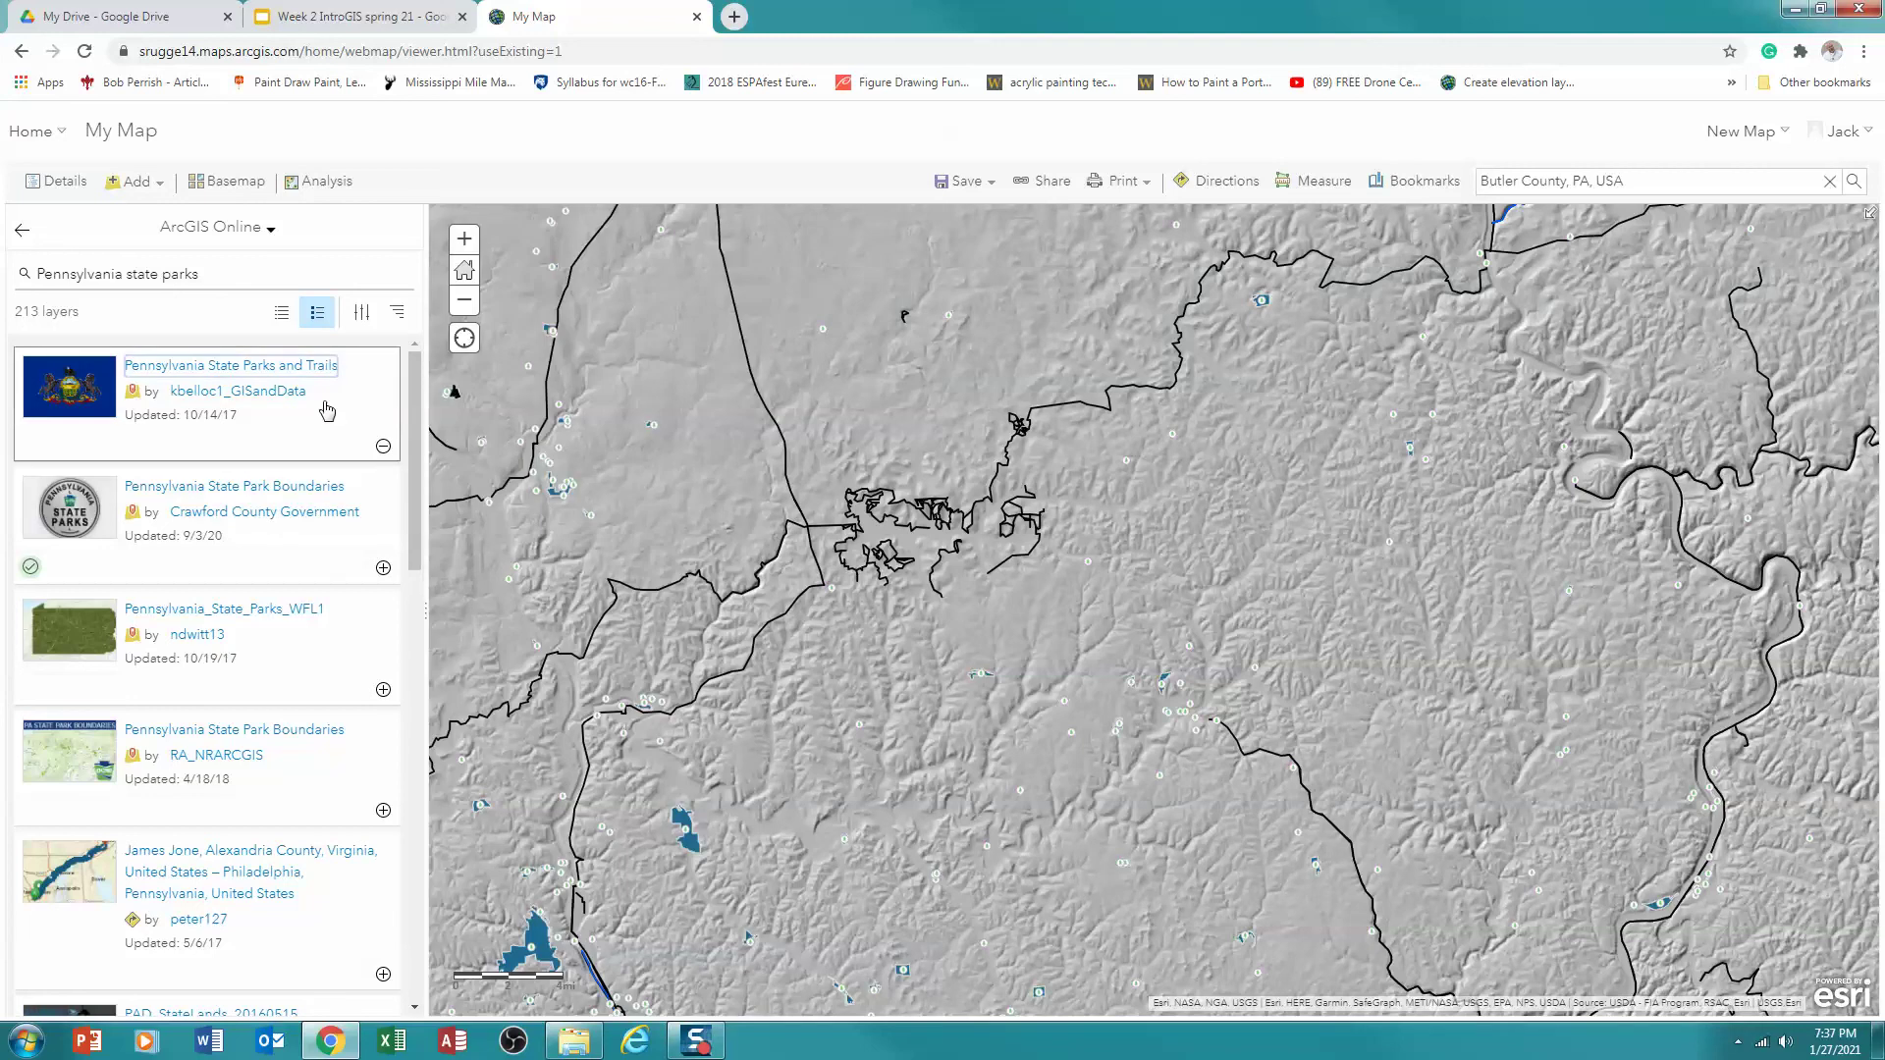
# Show the map's layer contents and switch the basemap to Topographic
pyautogui.click(59, 185)
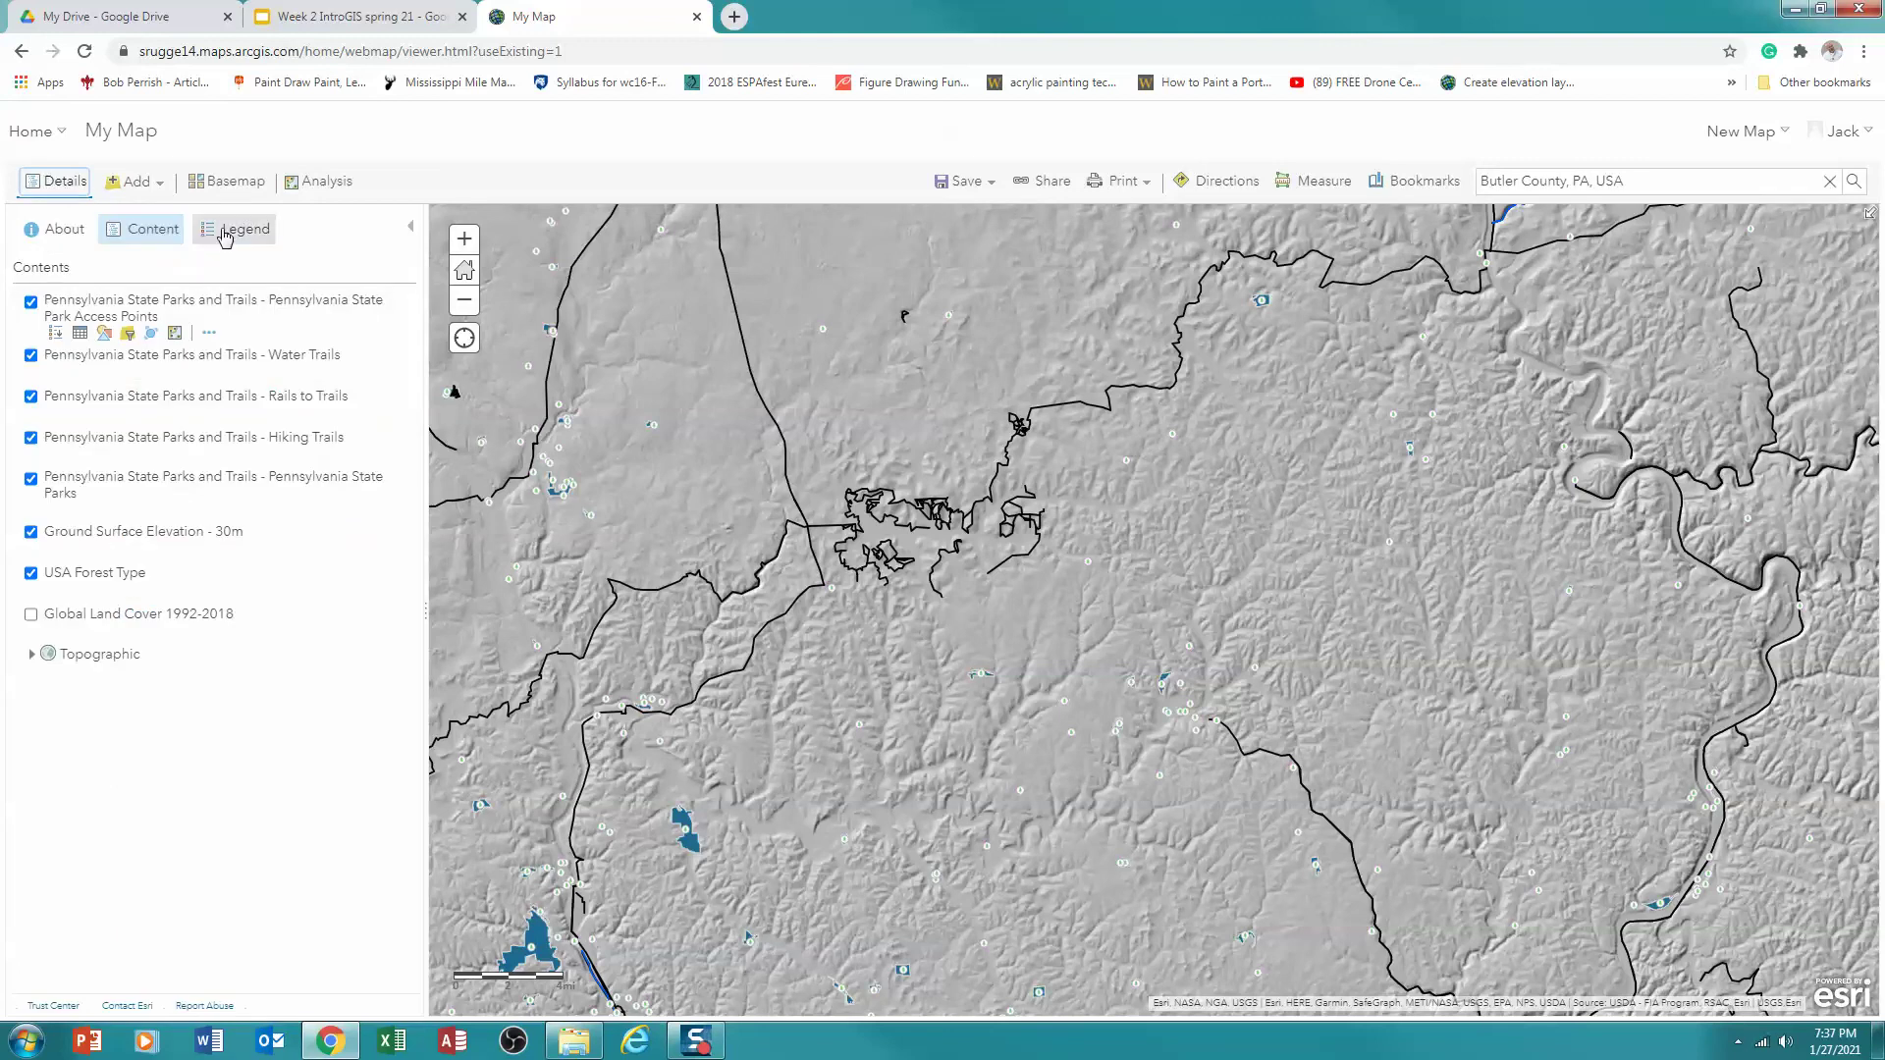
pyautogui.click(229, 182)
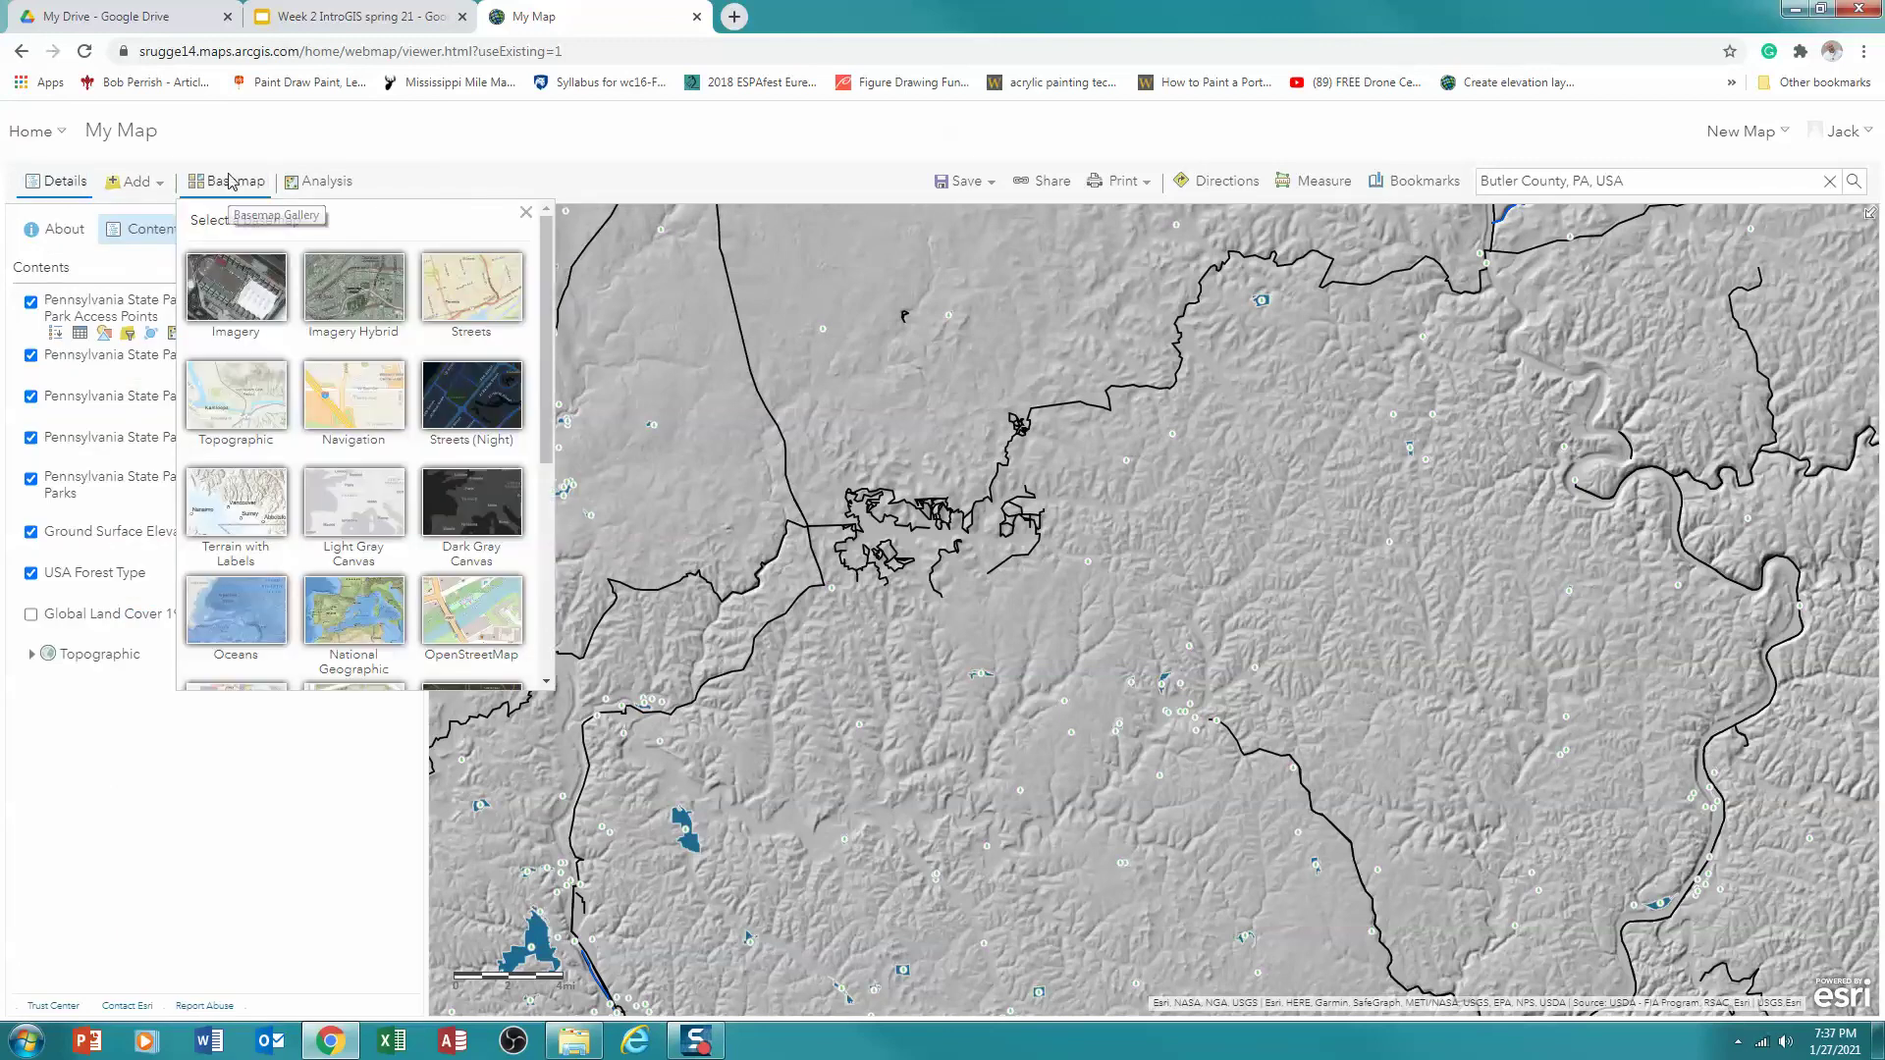
pyautogui.scroll(-1, 535, 348)
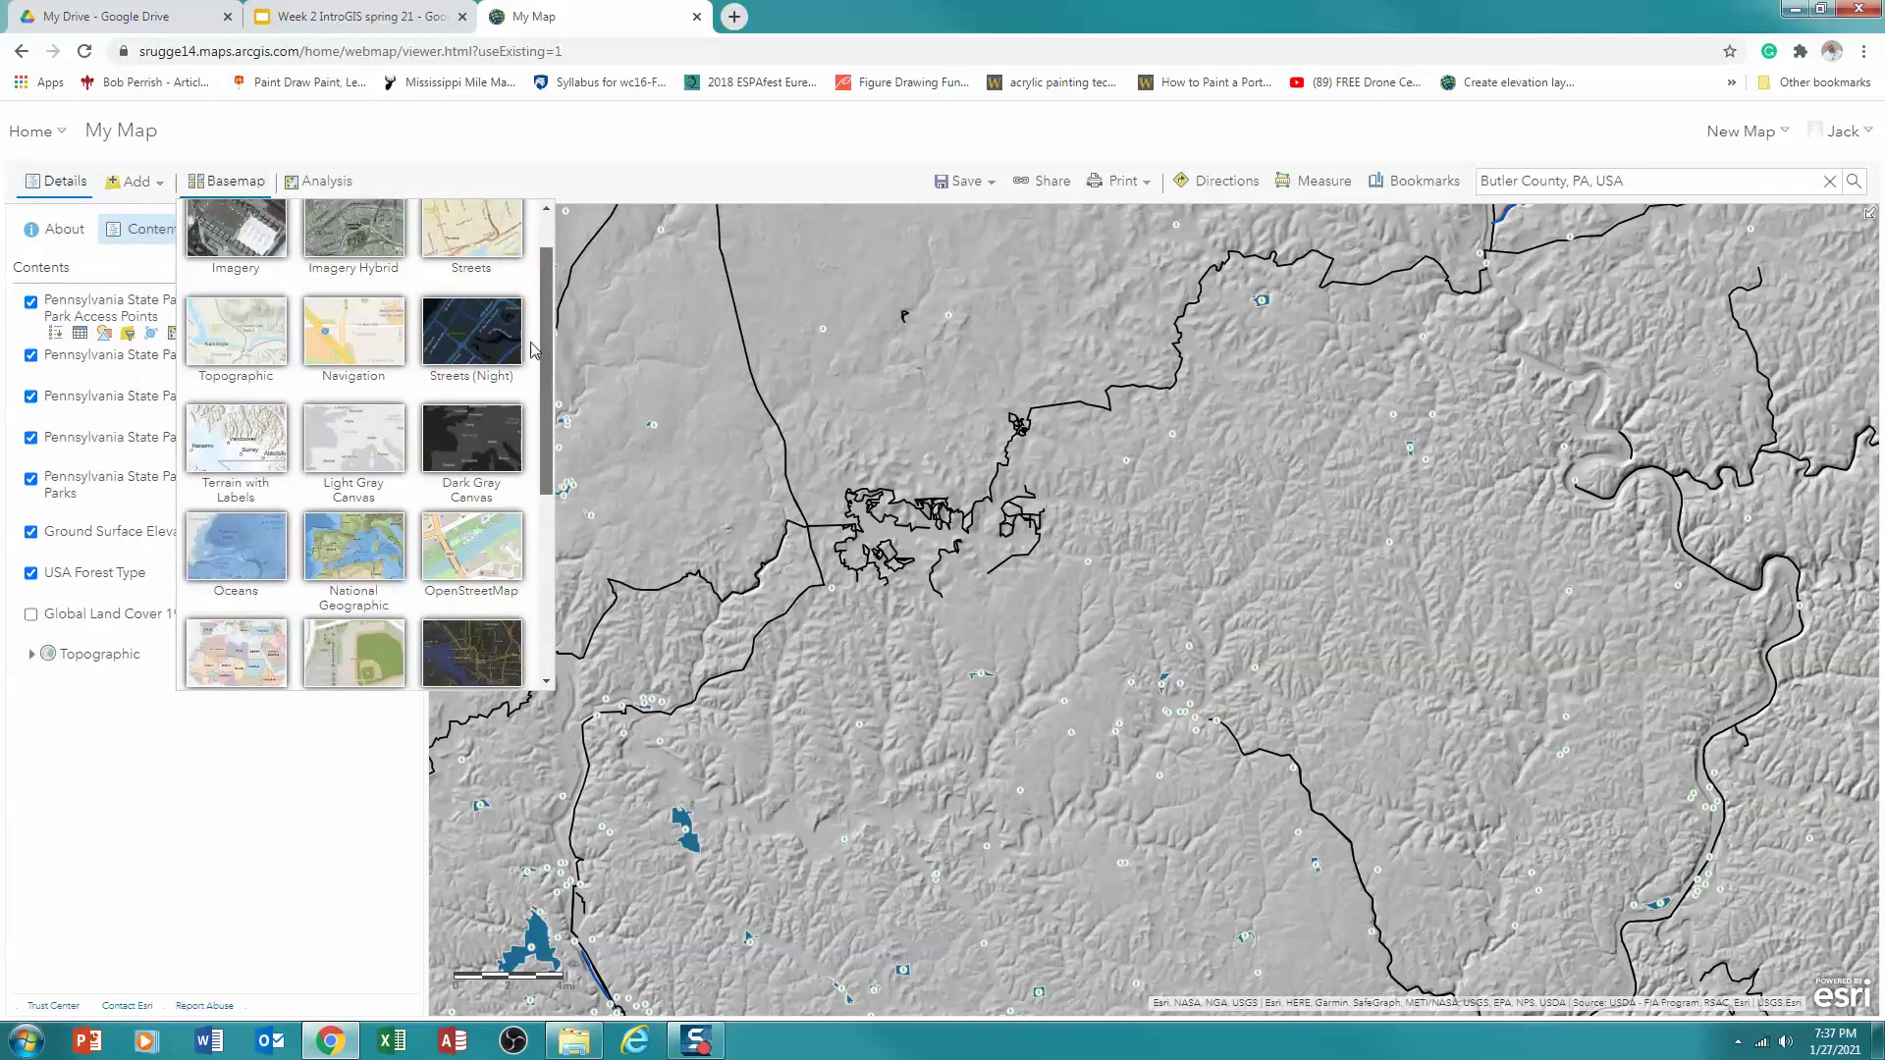
pyautogui.scroll(1, 535, 348)
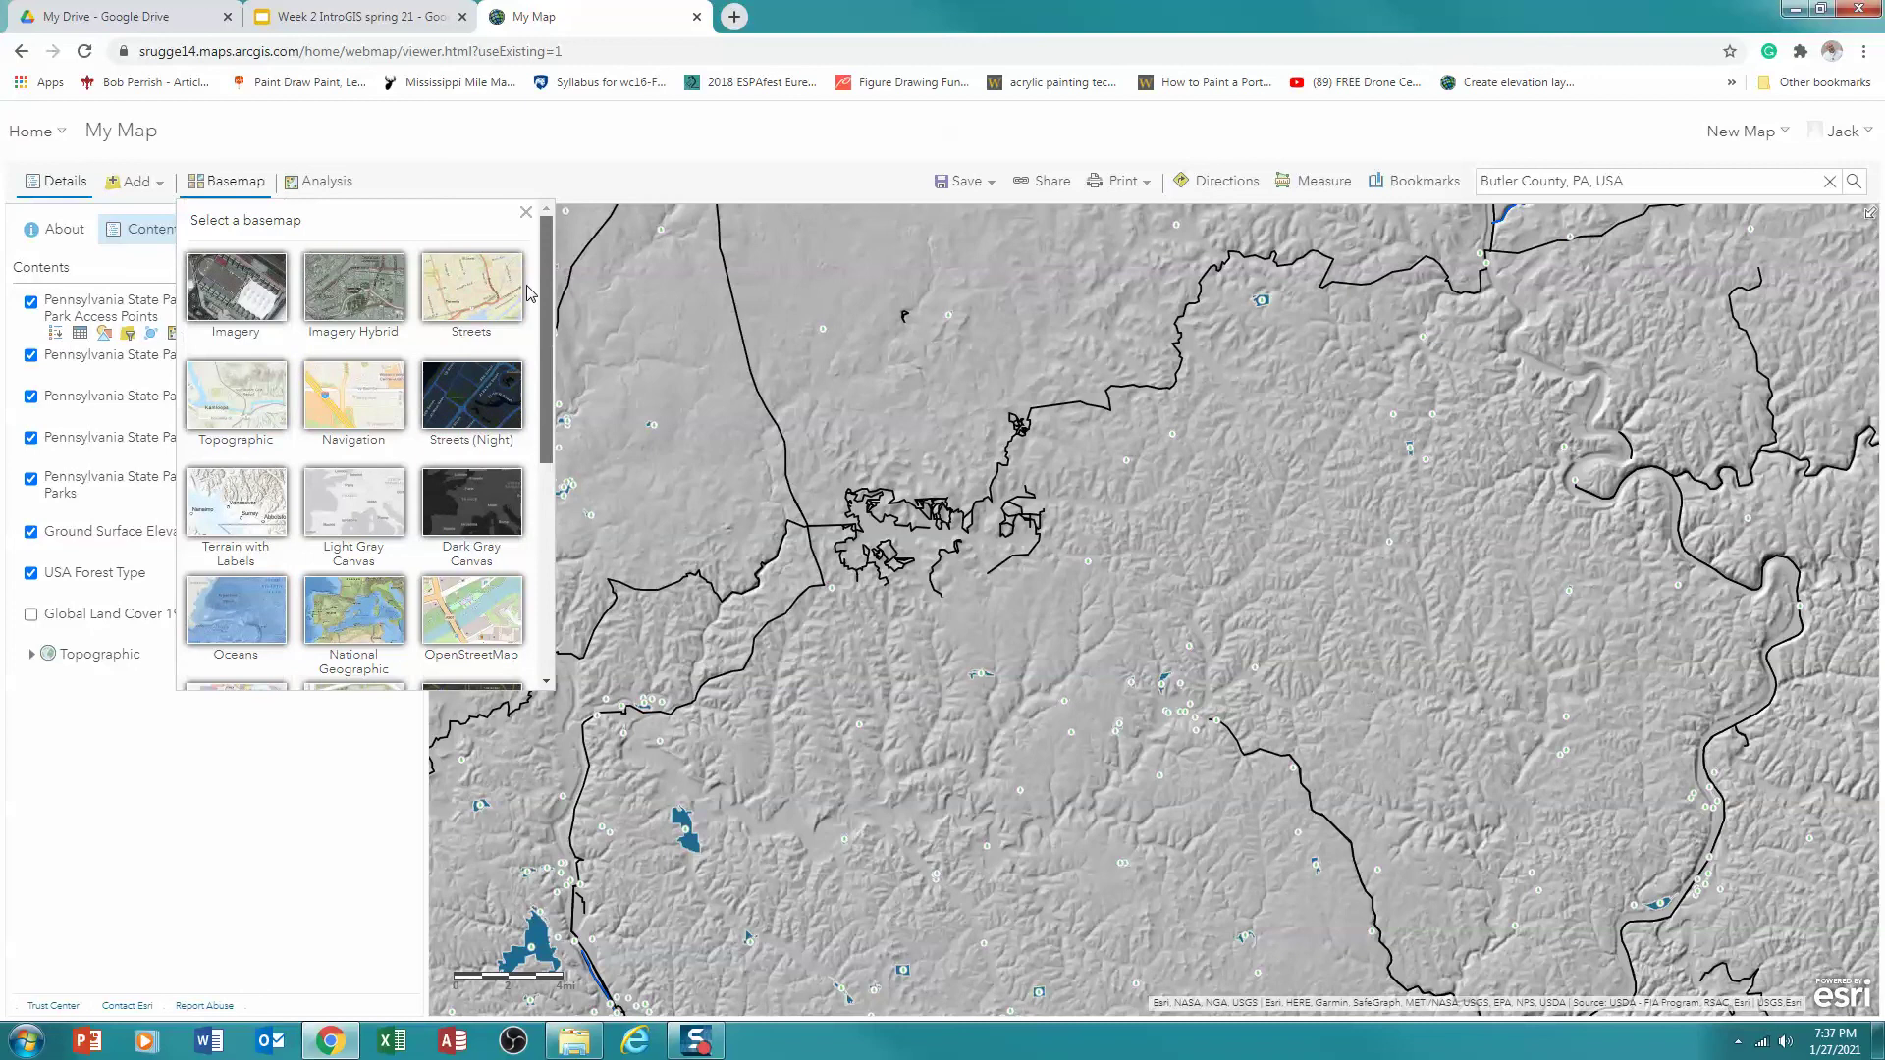
pyautogui.click(228, 391)
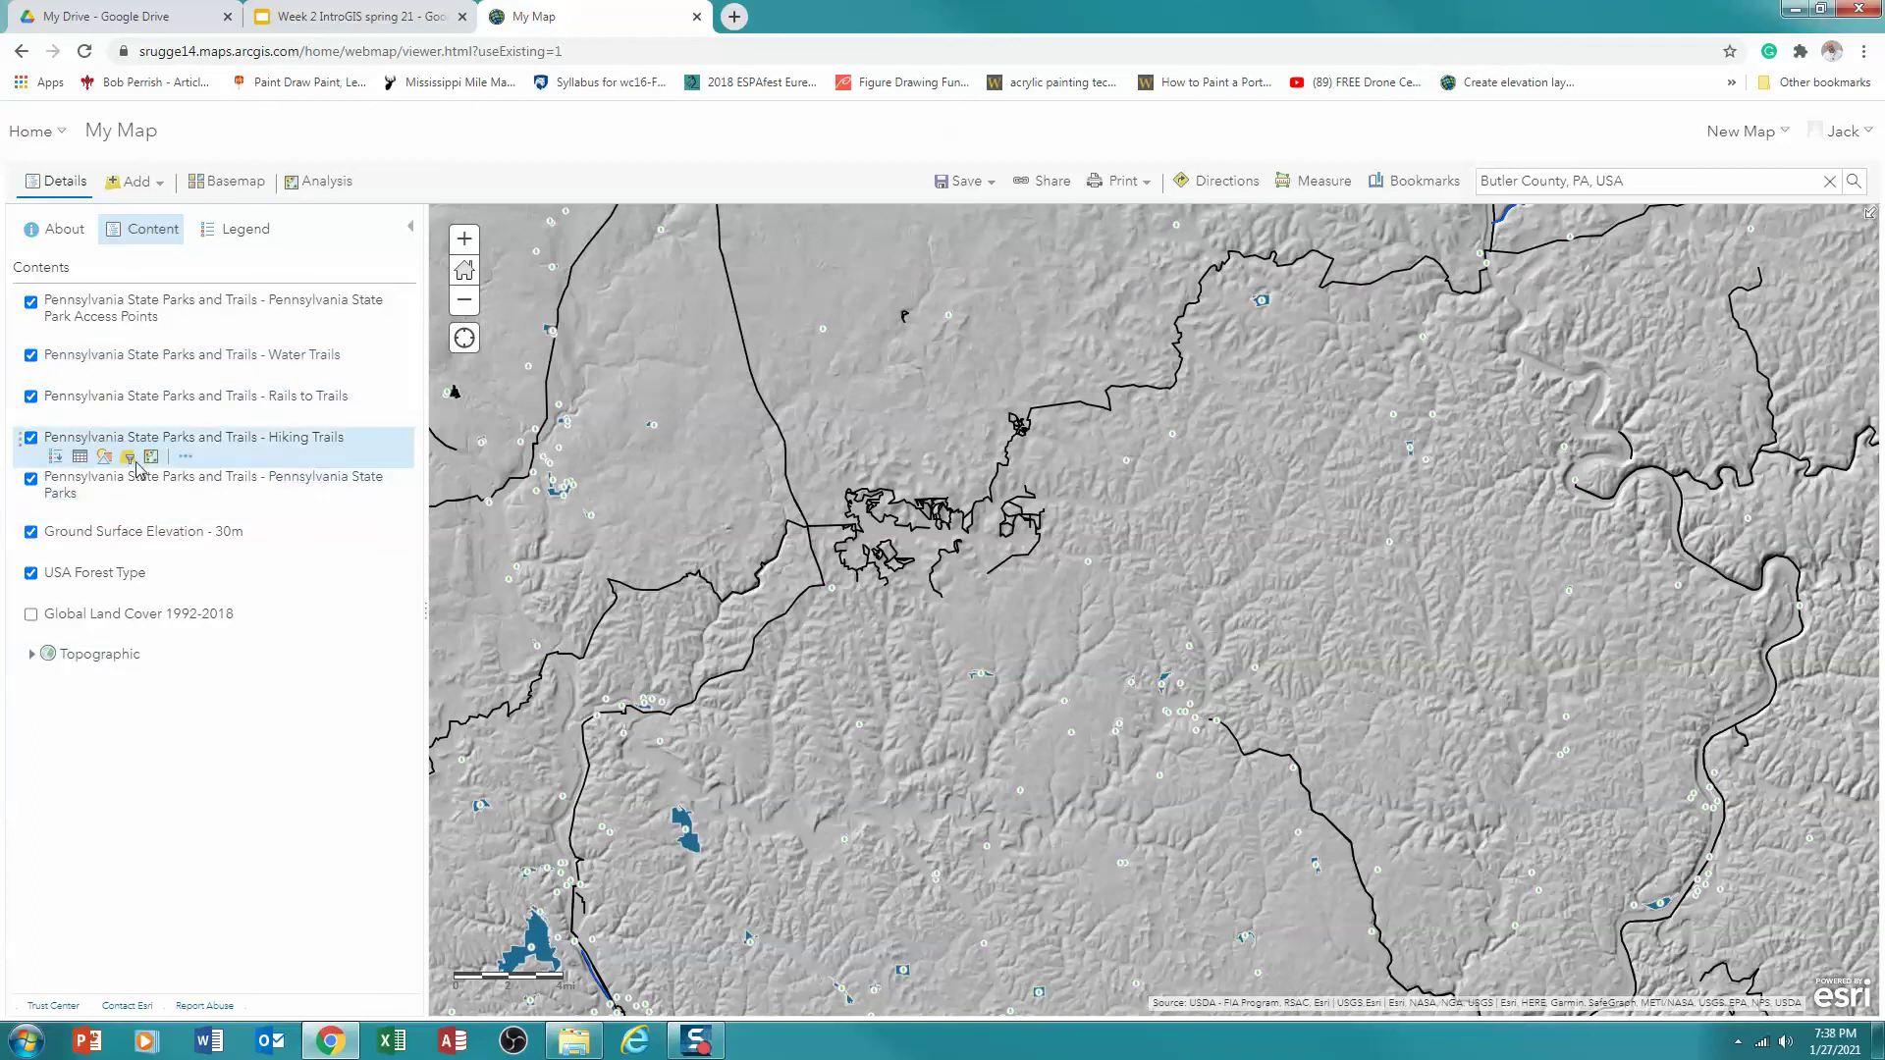
# Hide Ground Surface Elevation - 30m and USA Forest Type, then show the legend
pyautogui.click(32, 533)
pyautogui.click(30, 574)
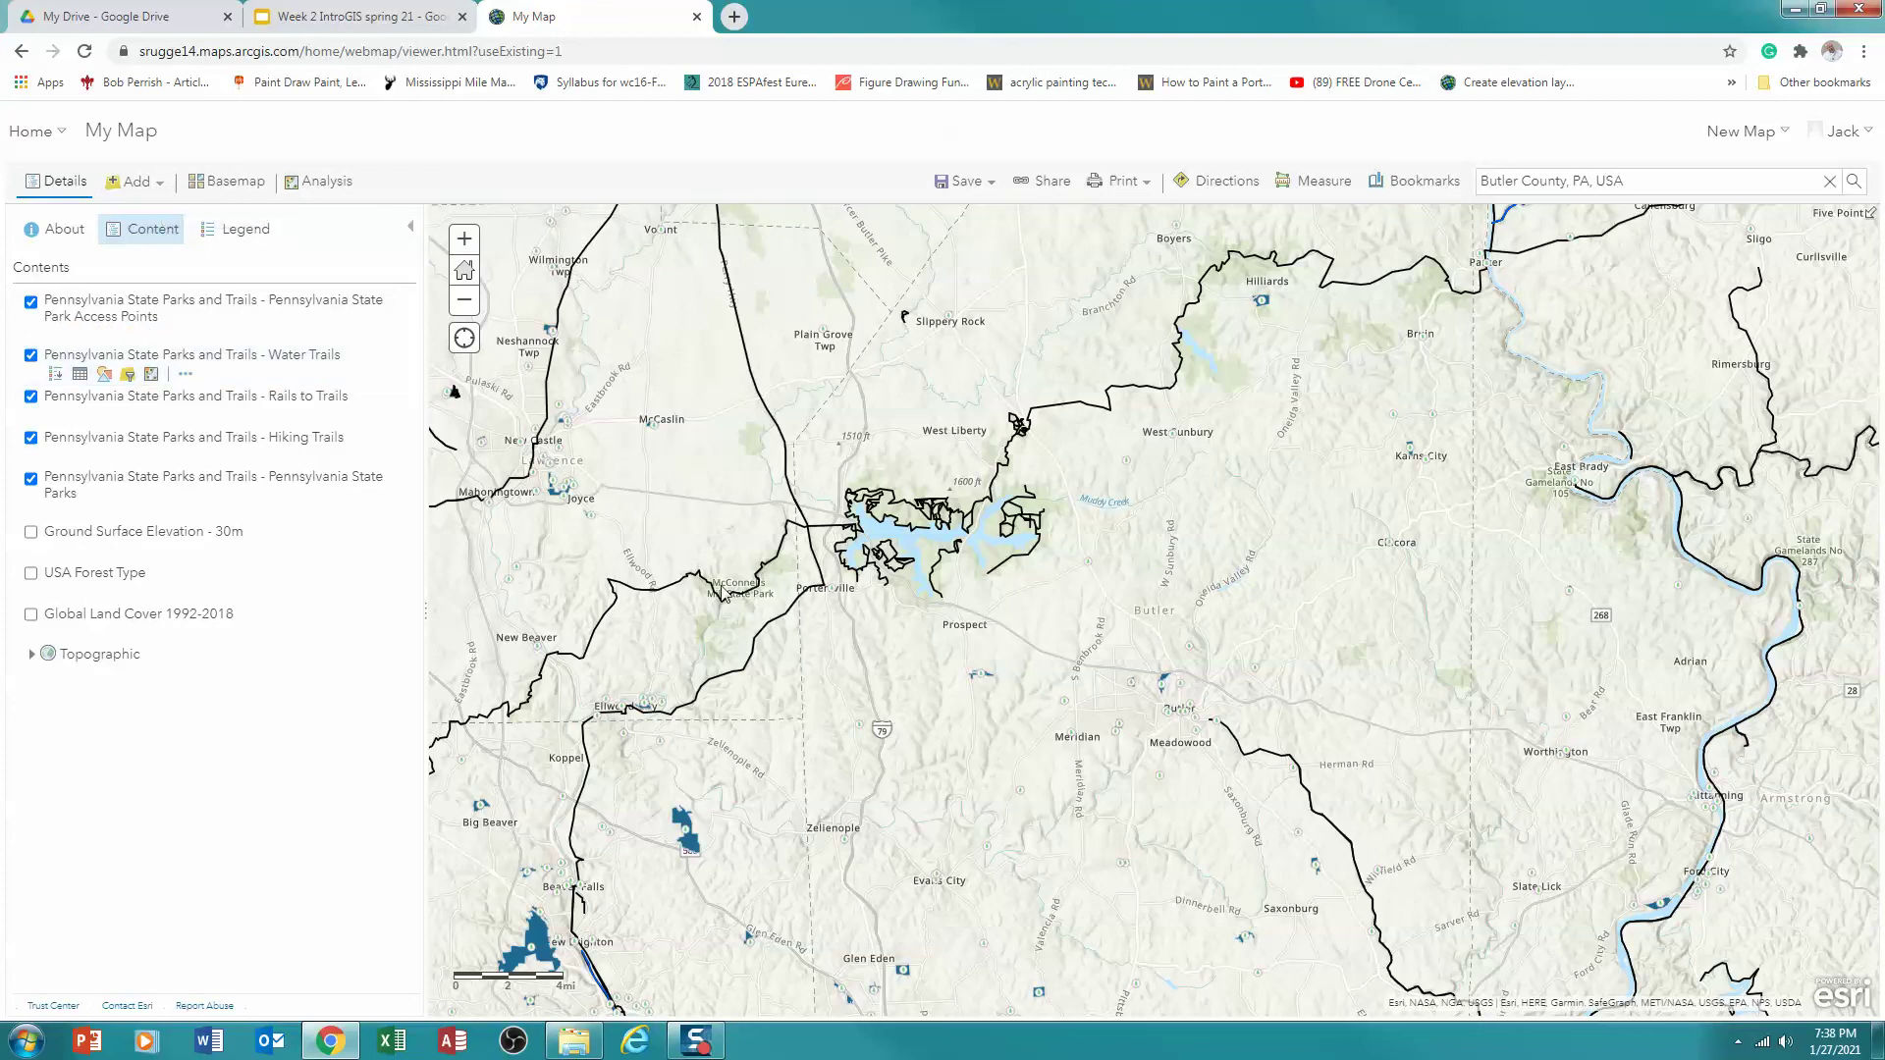
pyautogui.click(245, 230)
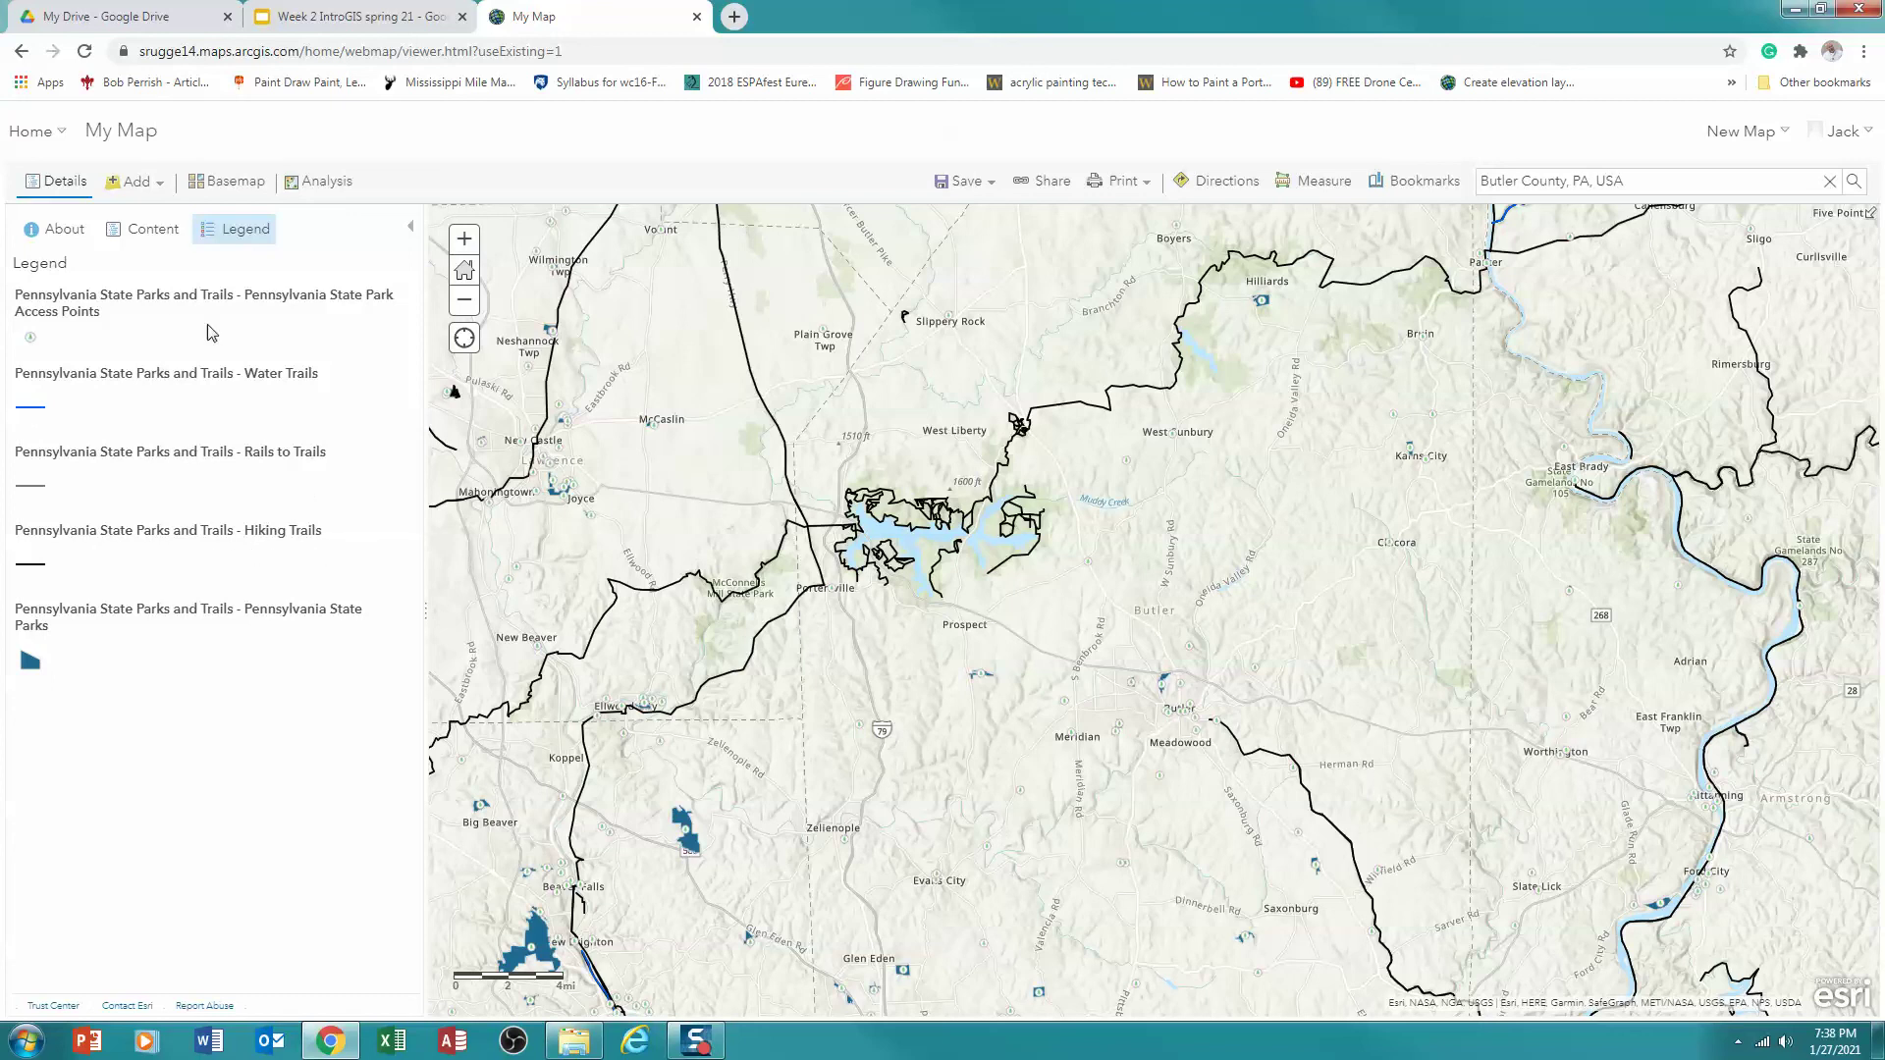
# Search for and add the Pennsylvania State Park Boundaries layer, then return to the legend
pyautogui.click(143, 192)
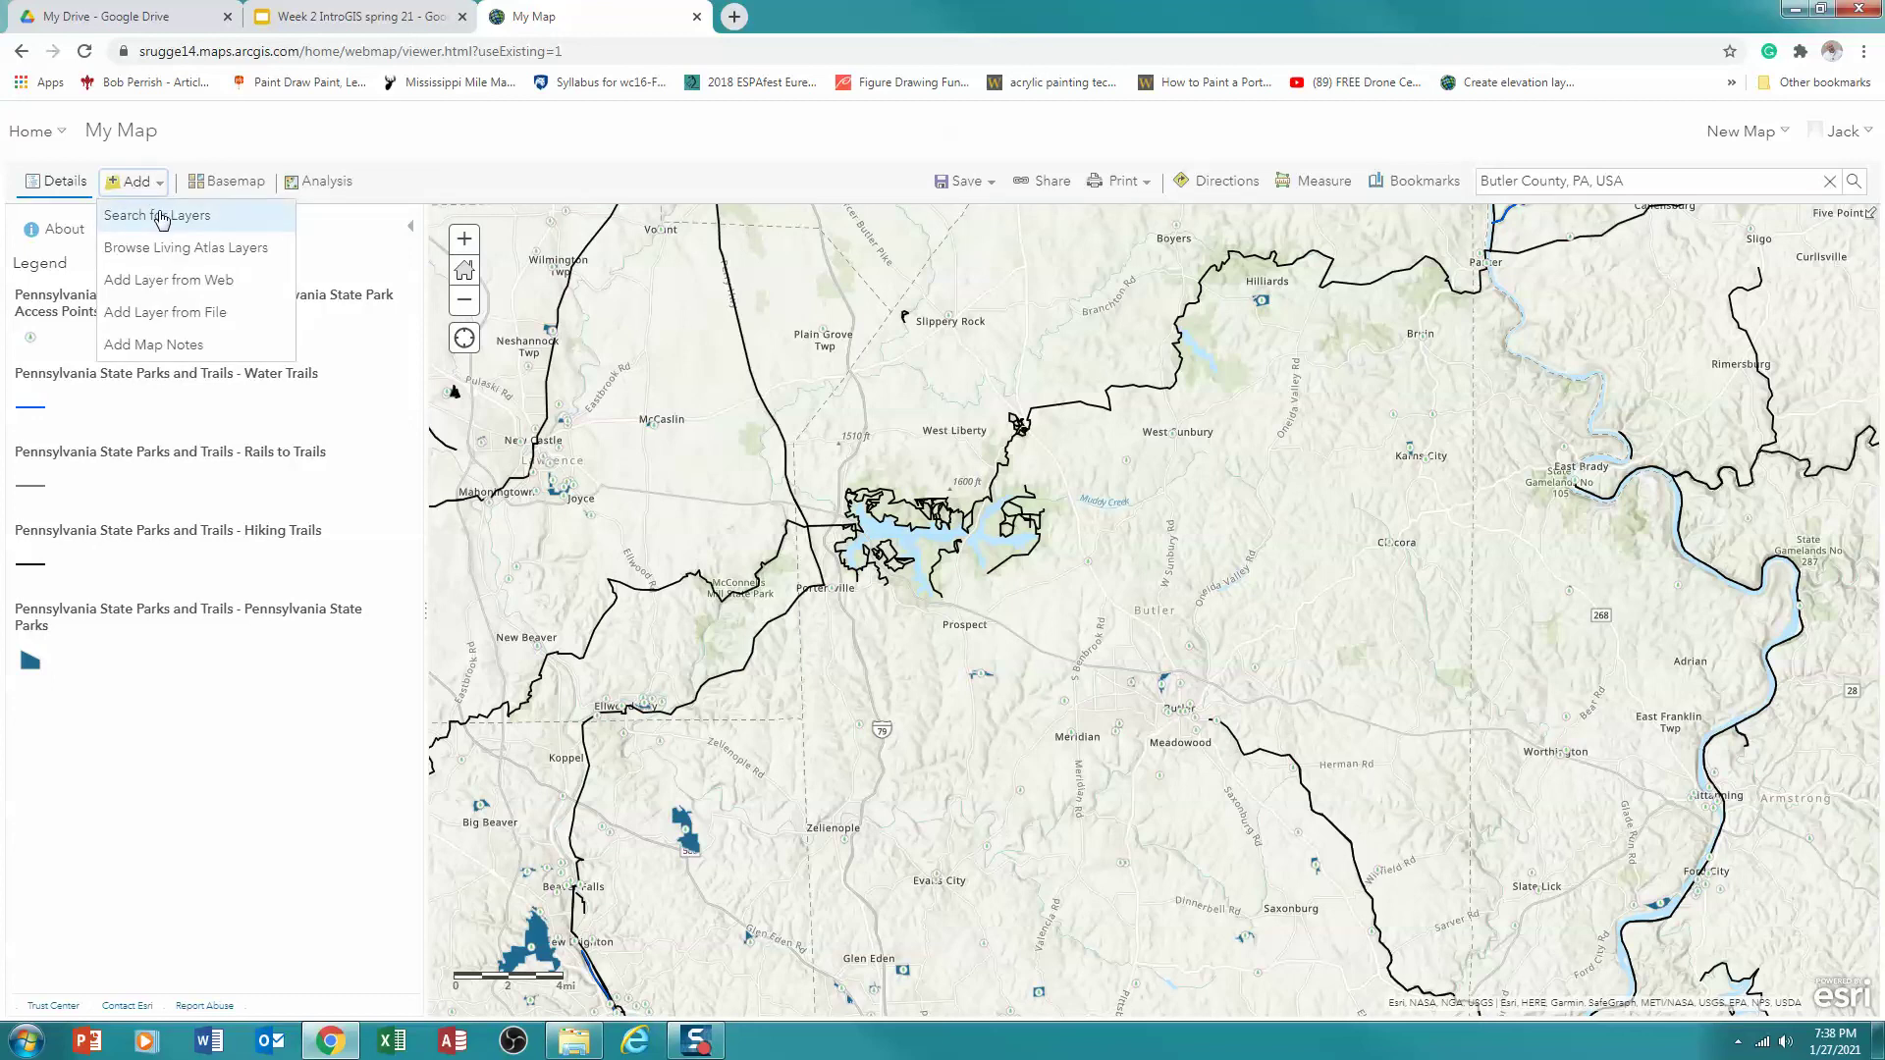
pyautogui.click(162, 216)
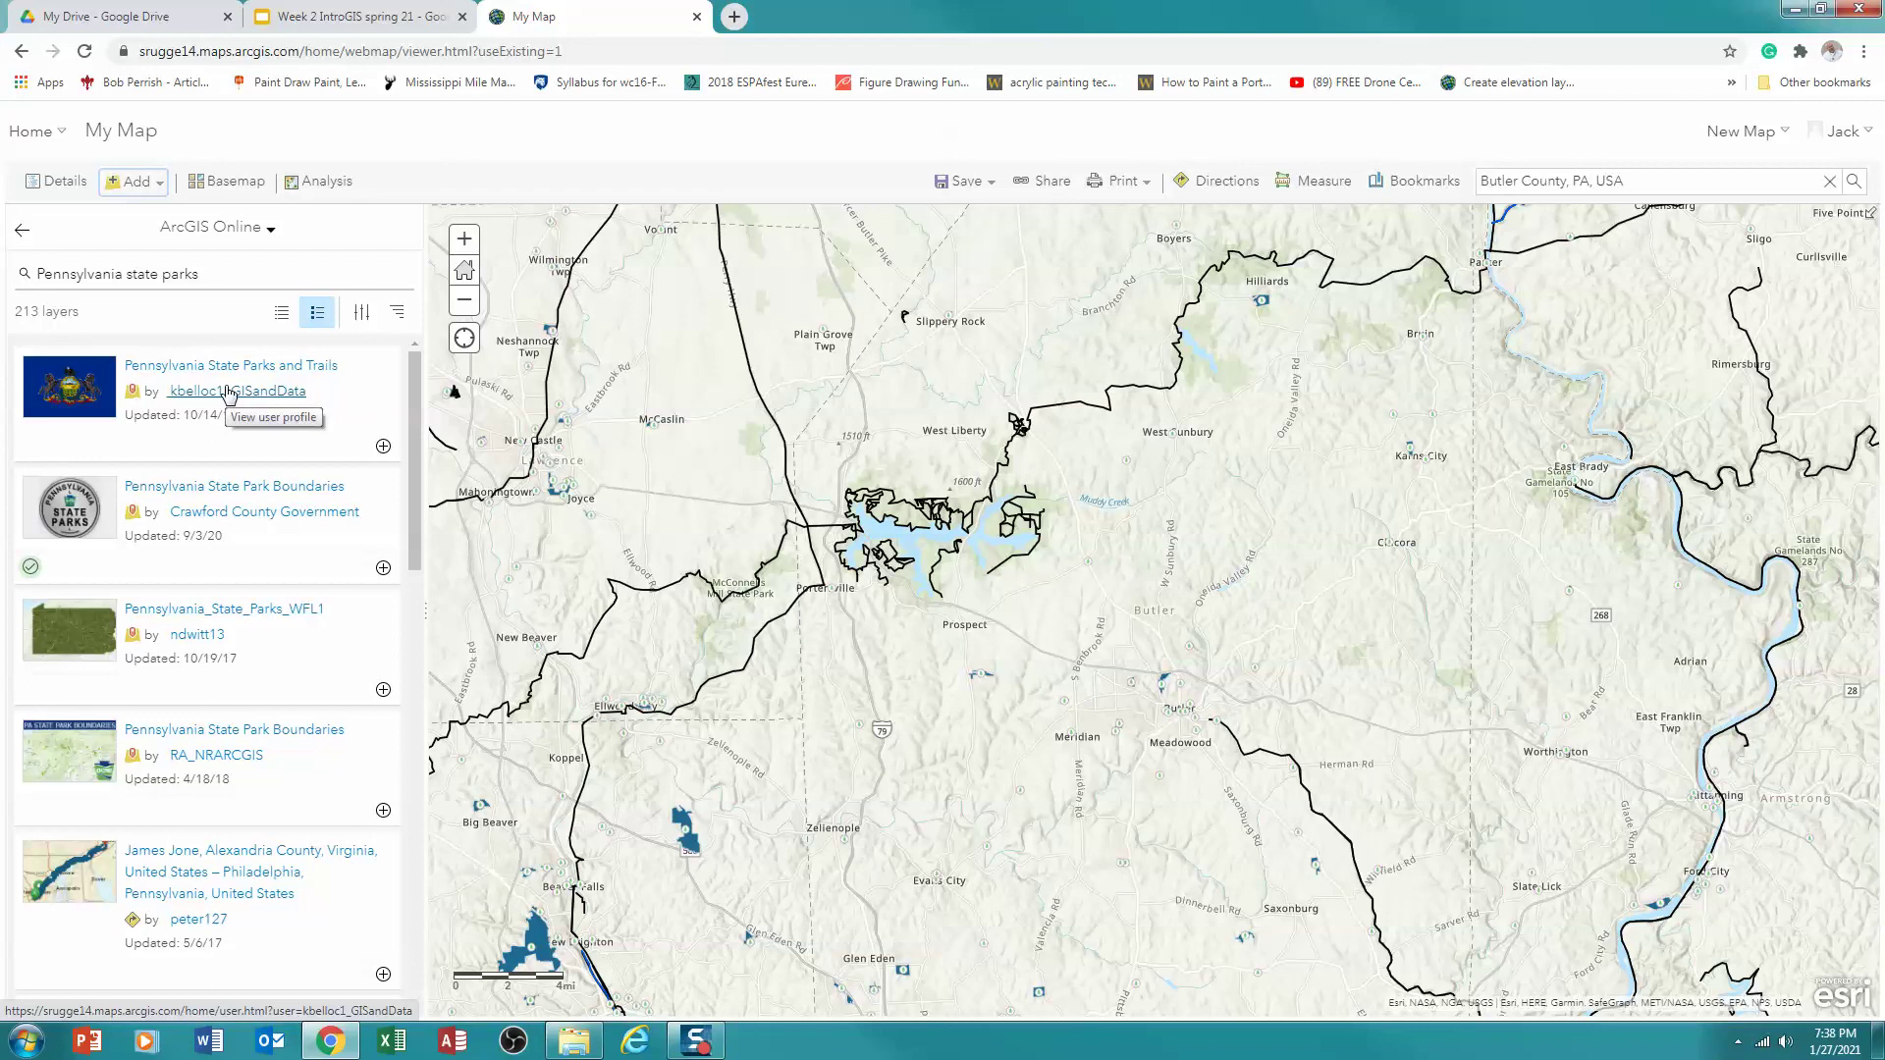
pyautogui.click(235, 494)
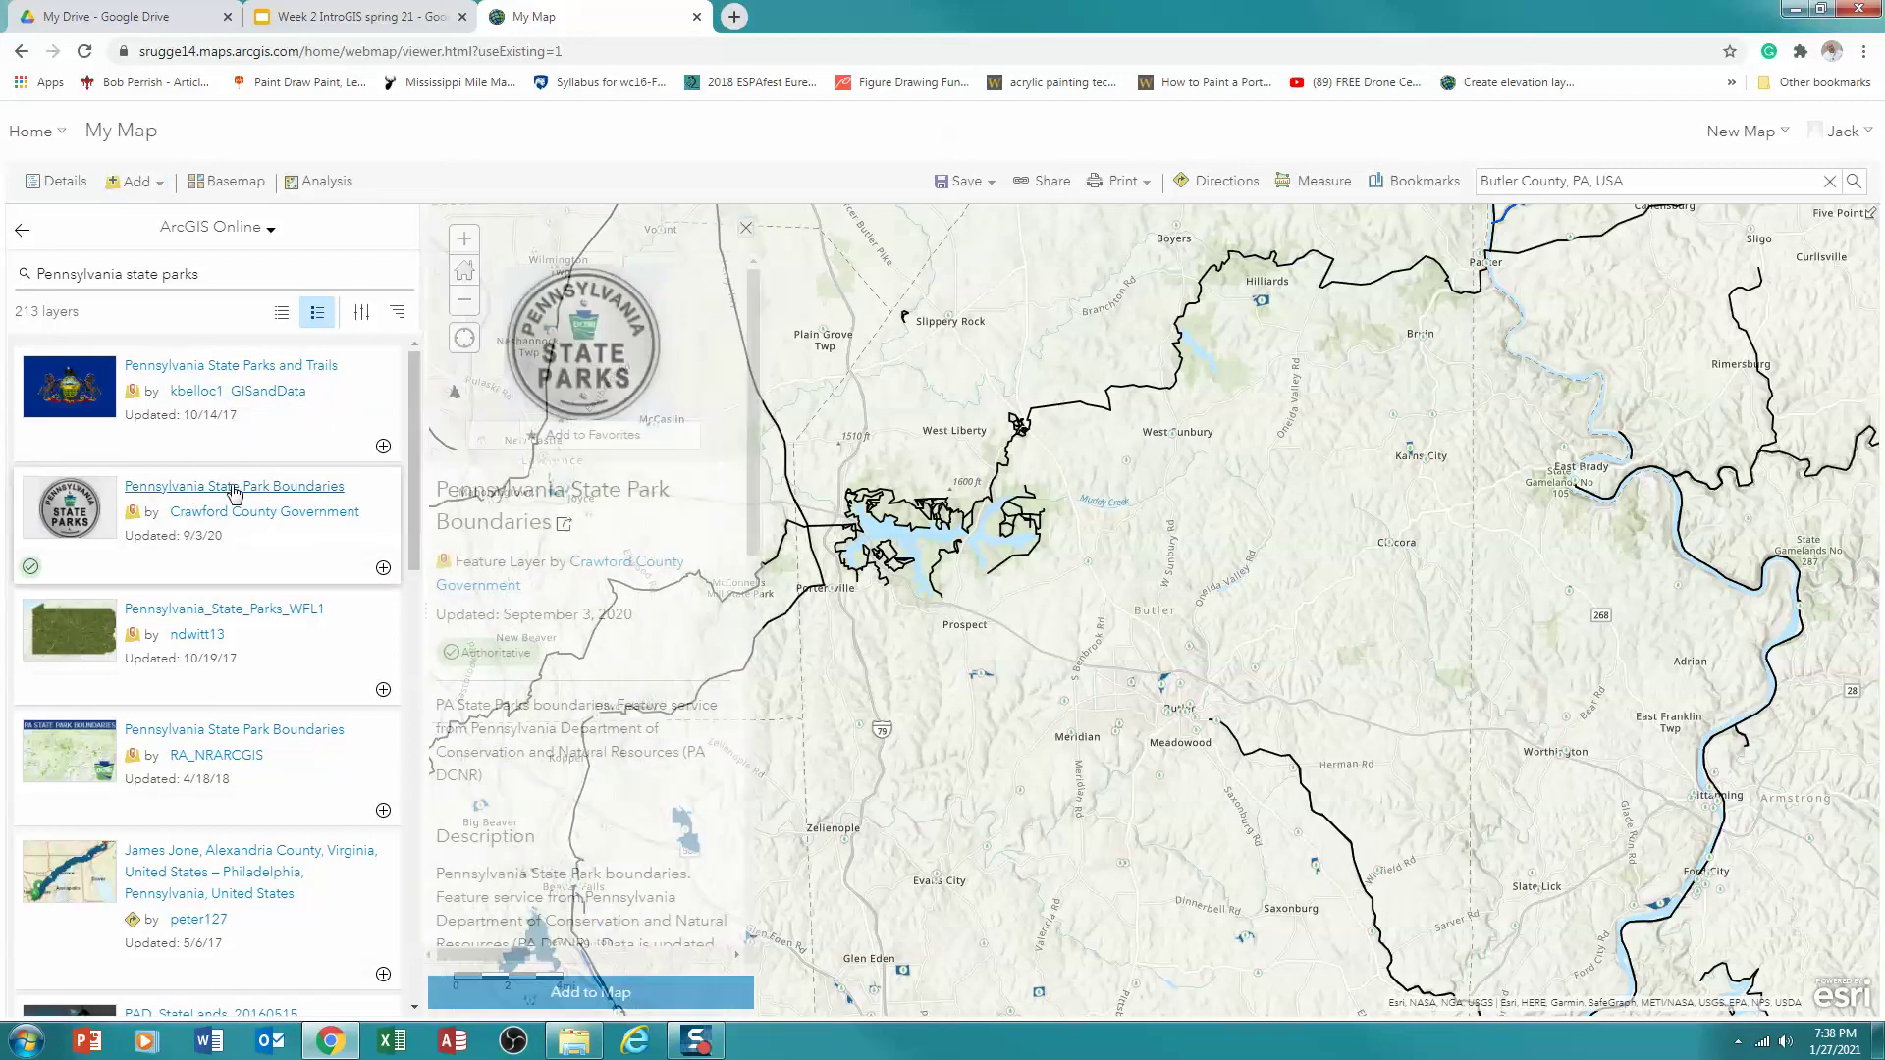
pyautogui.scroll(-1, 560, 704)
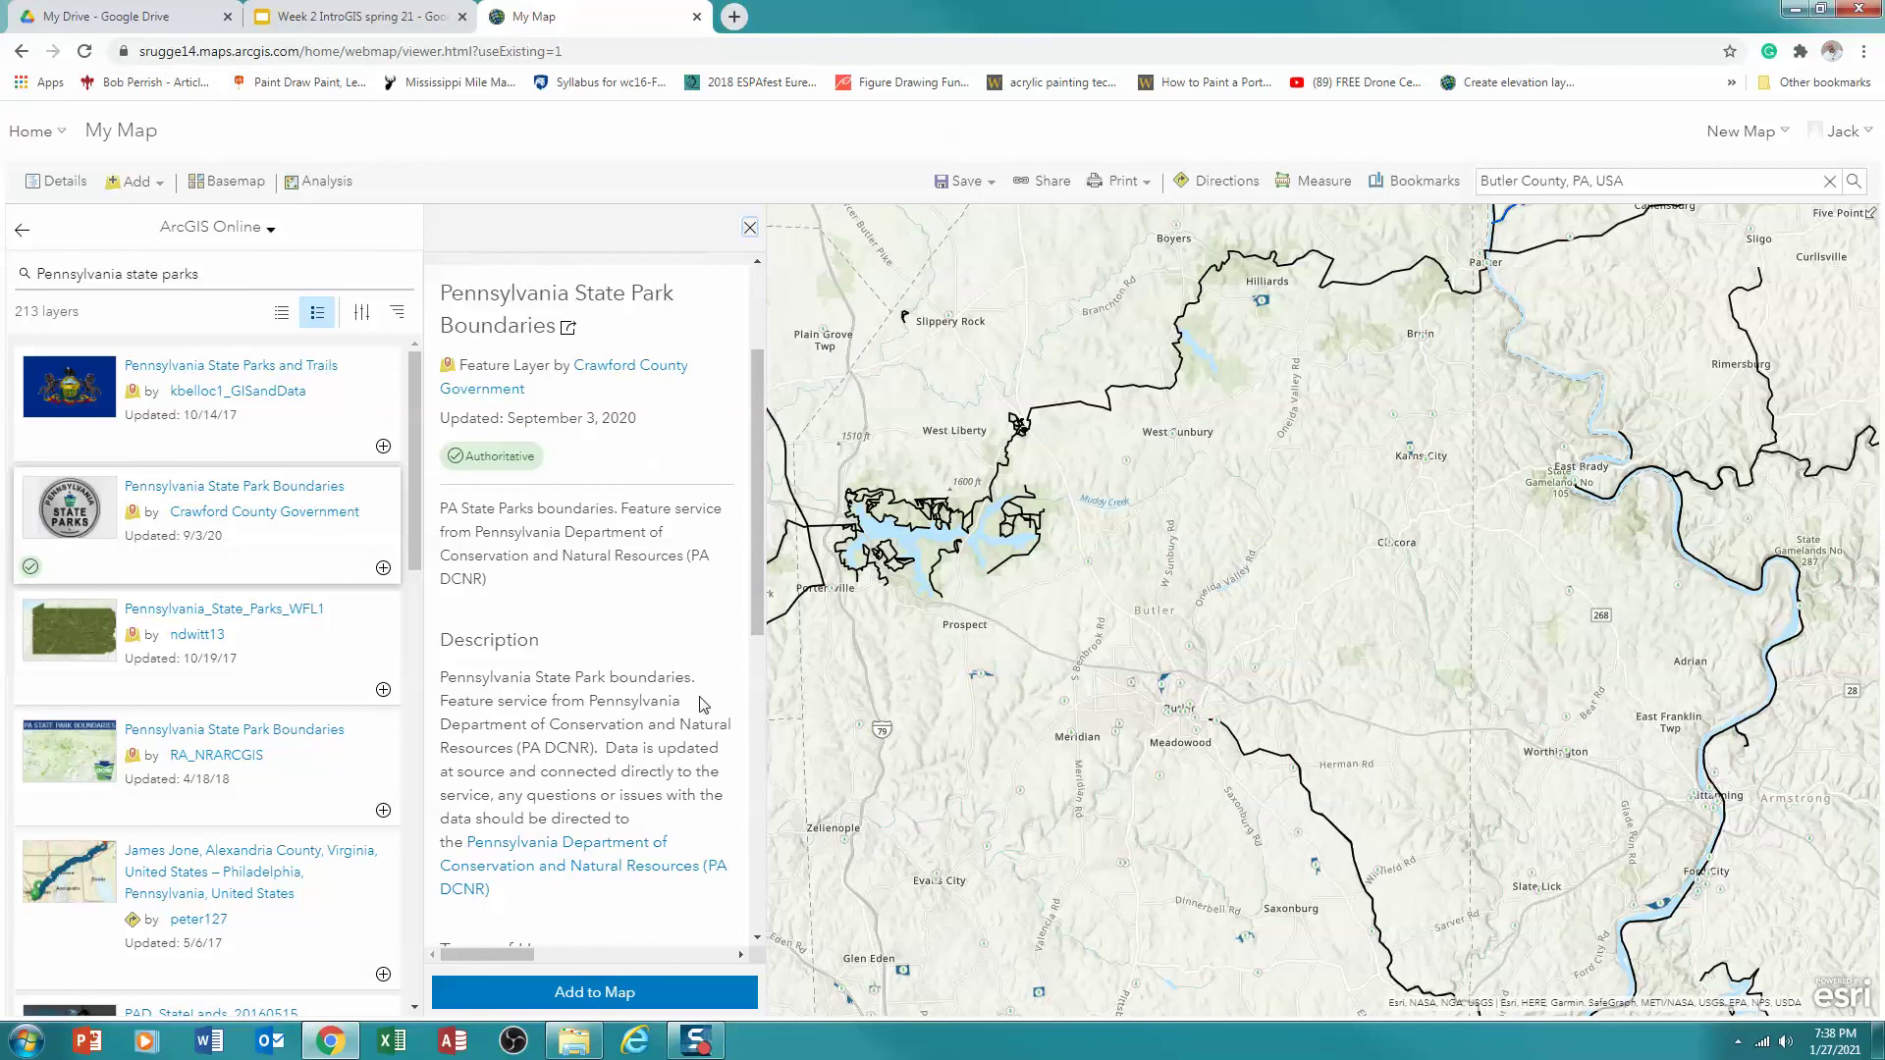
pyautogui.click(595, 993)
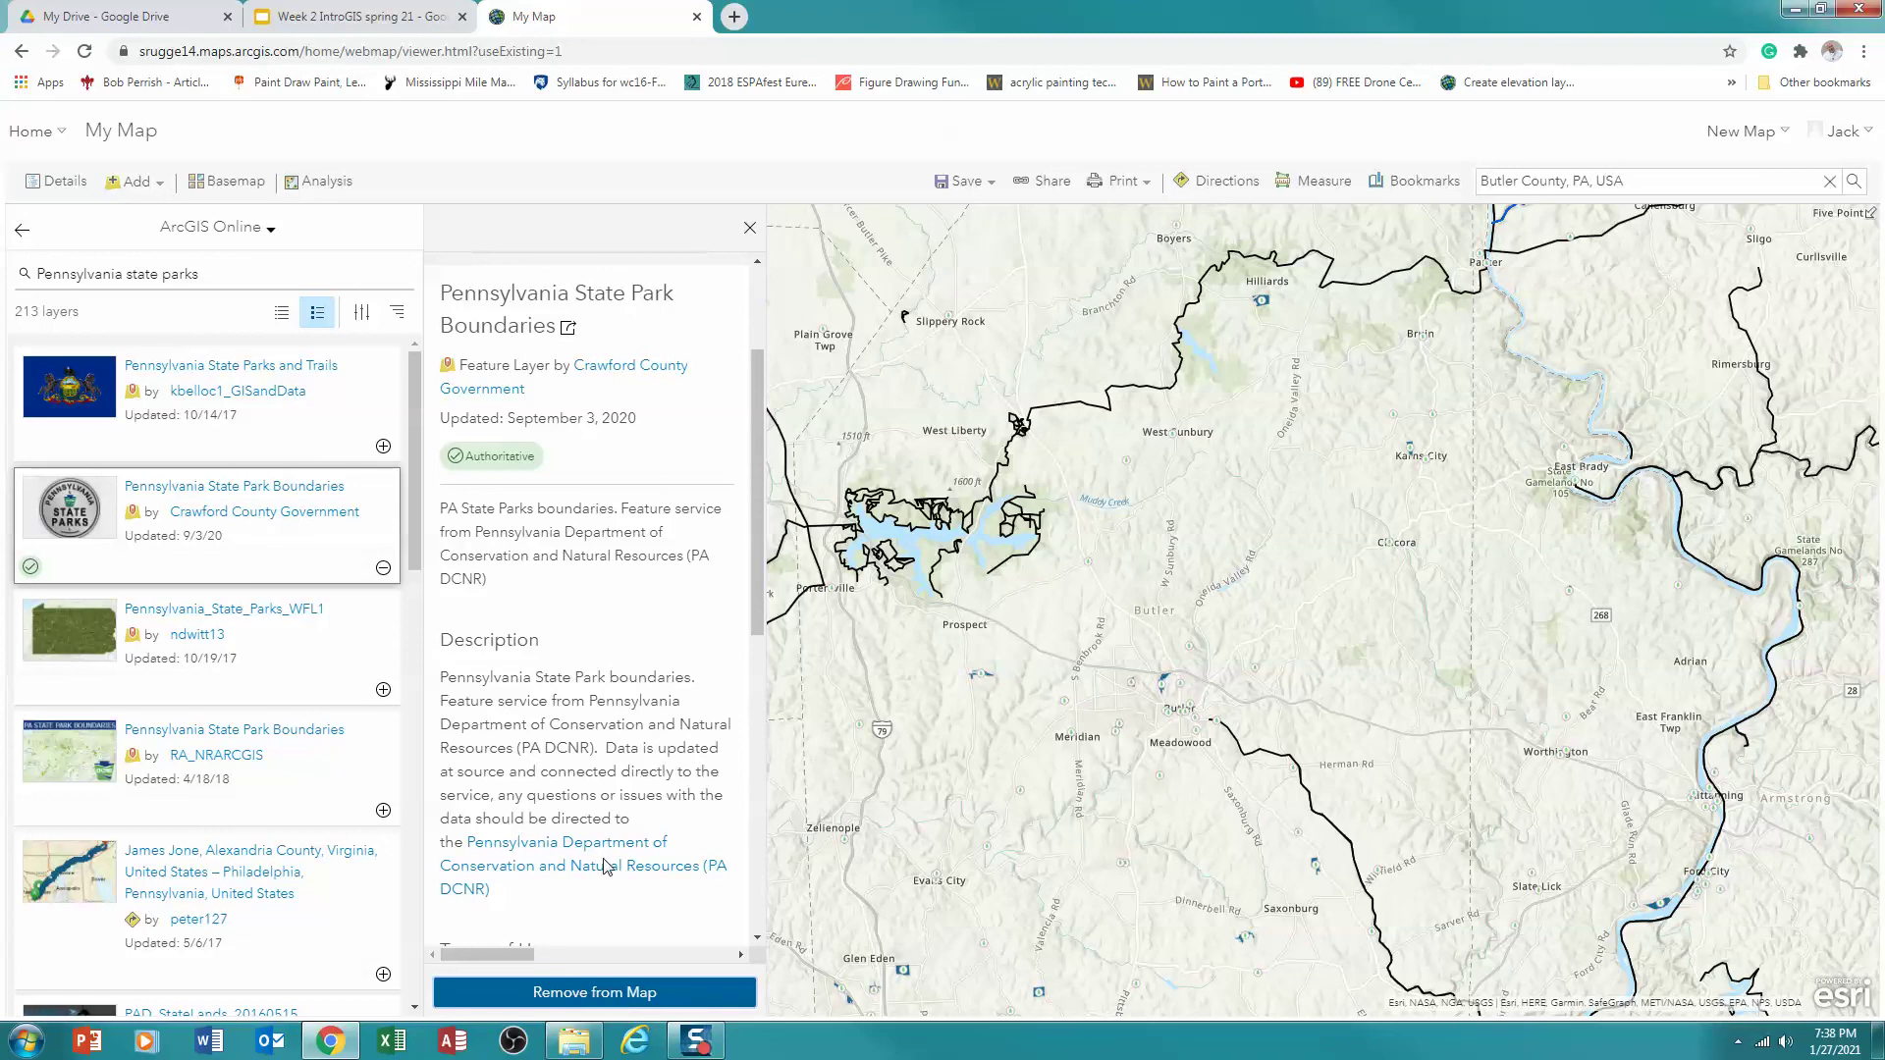
pyautogui.click(749, 228)
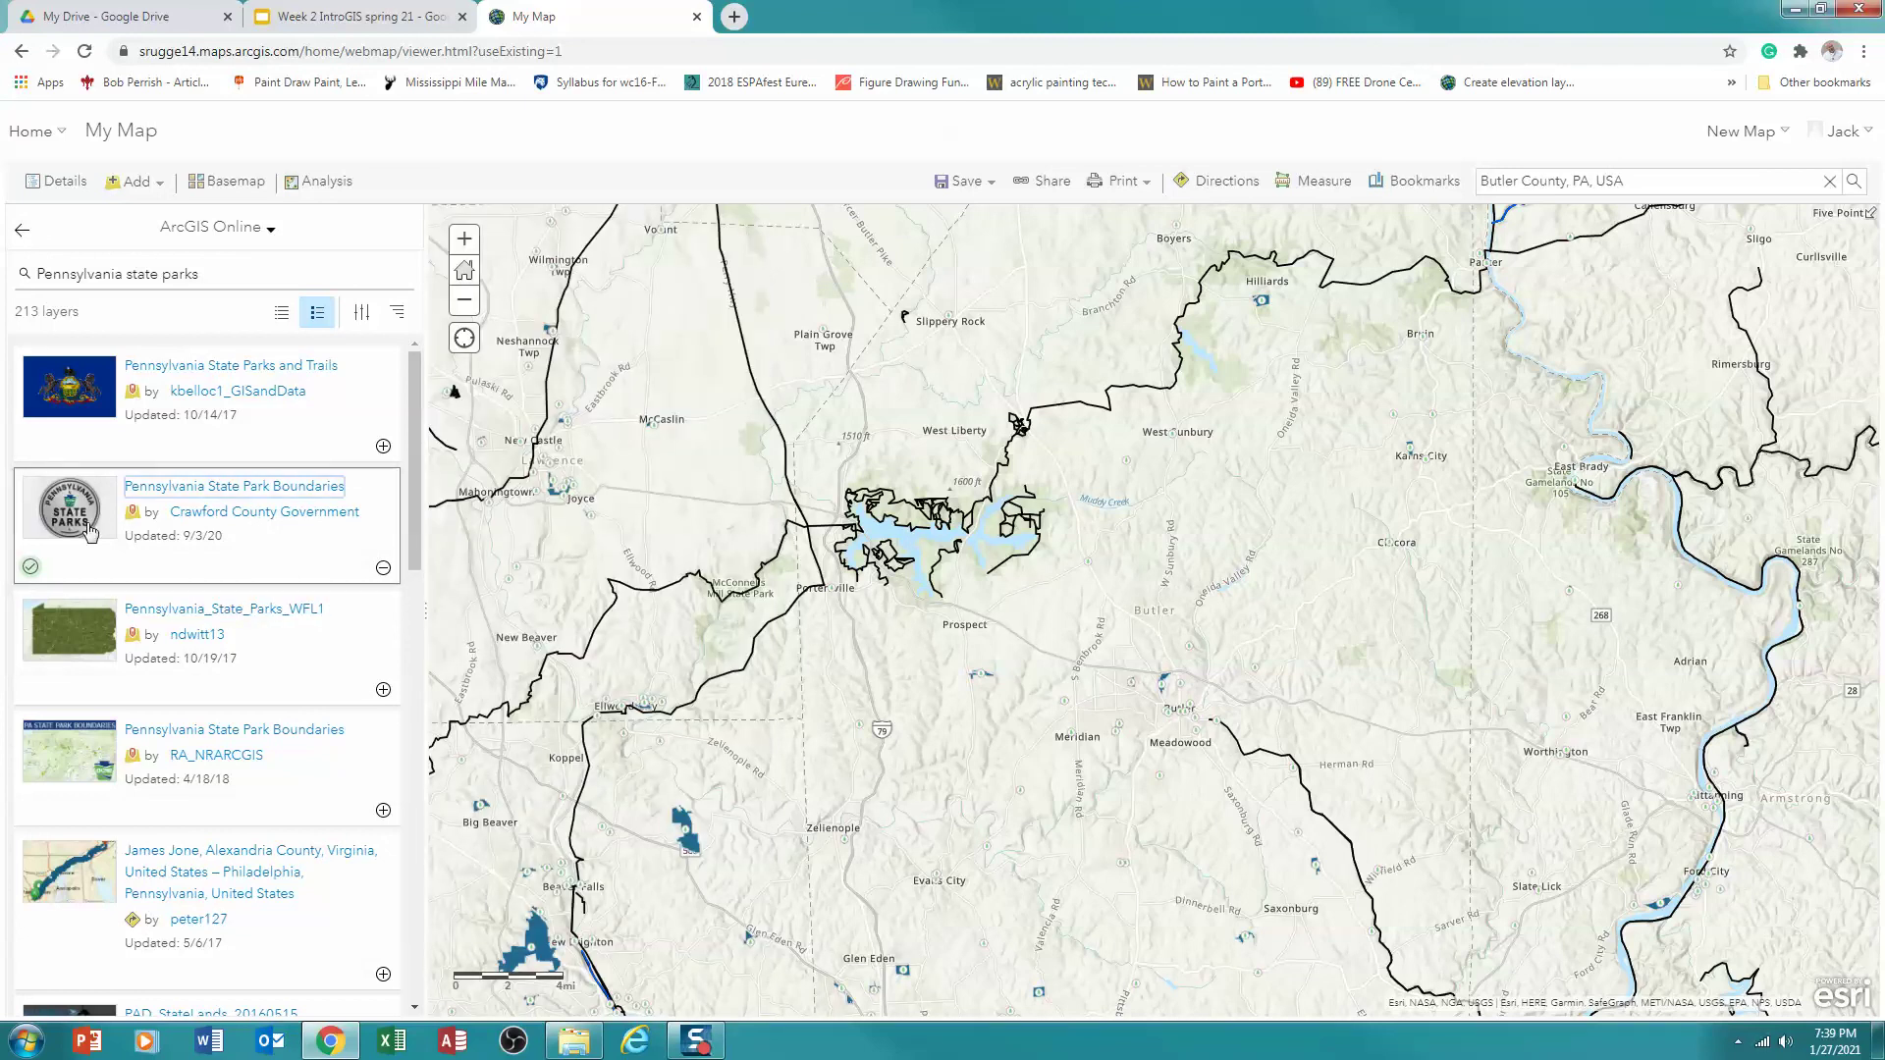
pyautogui.click(62, 185)
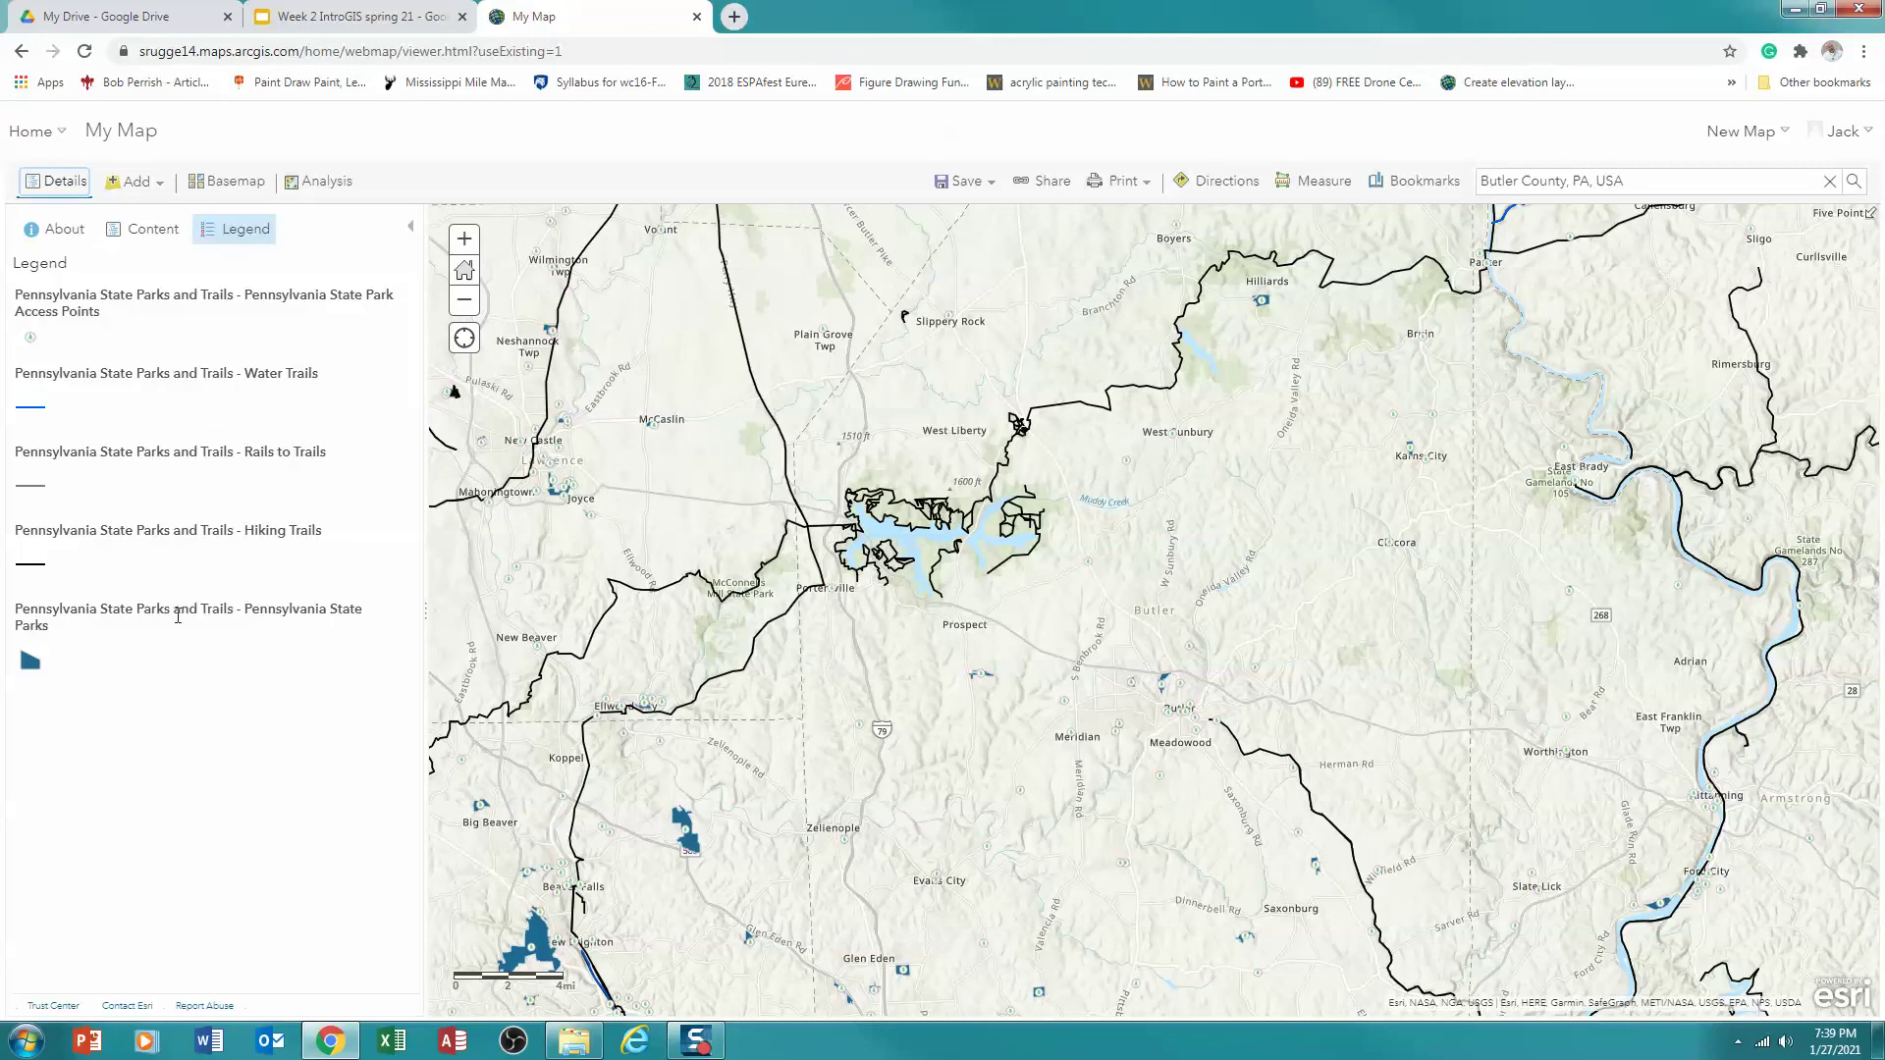
# Extend the Pennsylvania State Park Boundaries visibility range out to the States scale
pyautogui.click(152, 232)
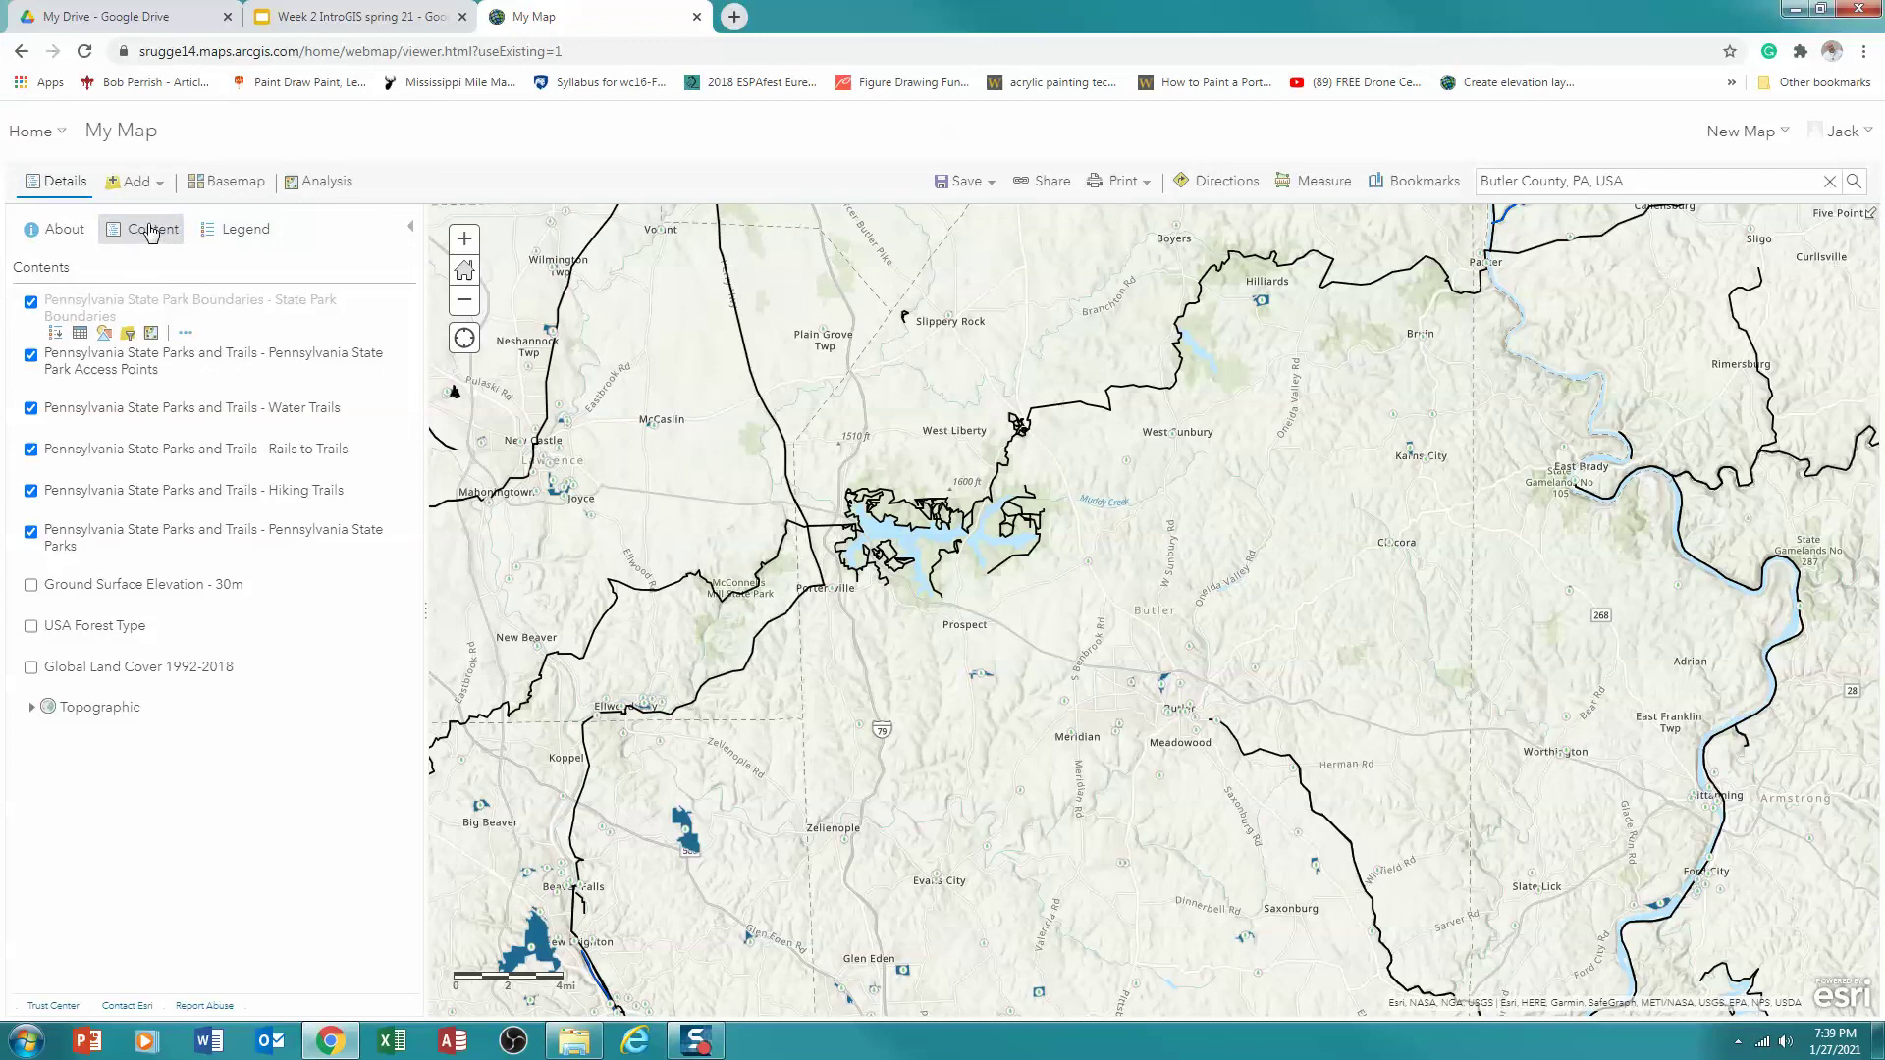
pyautogui.moveTo(207, 400)
pyautogui.moveTo(182, 304)
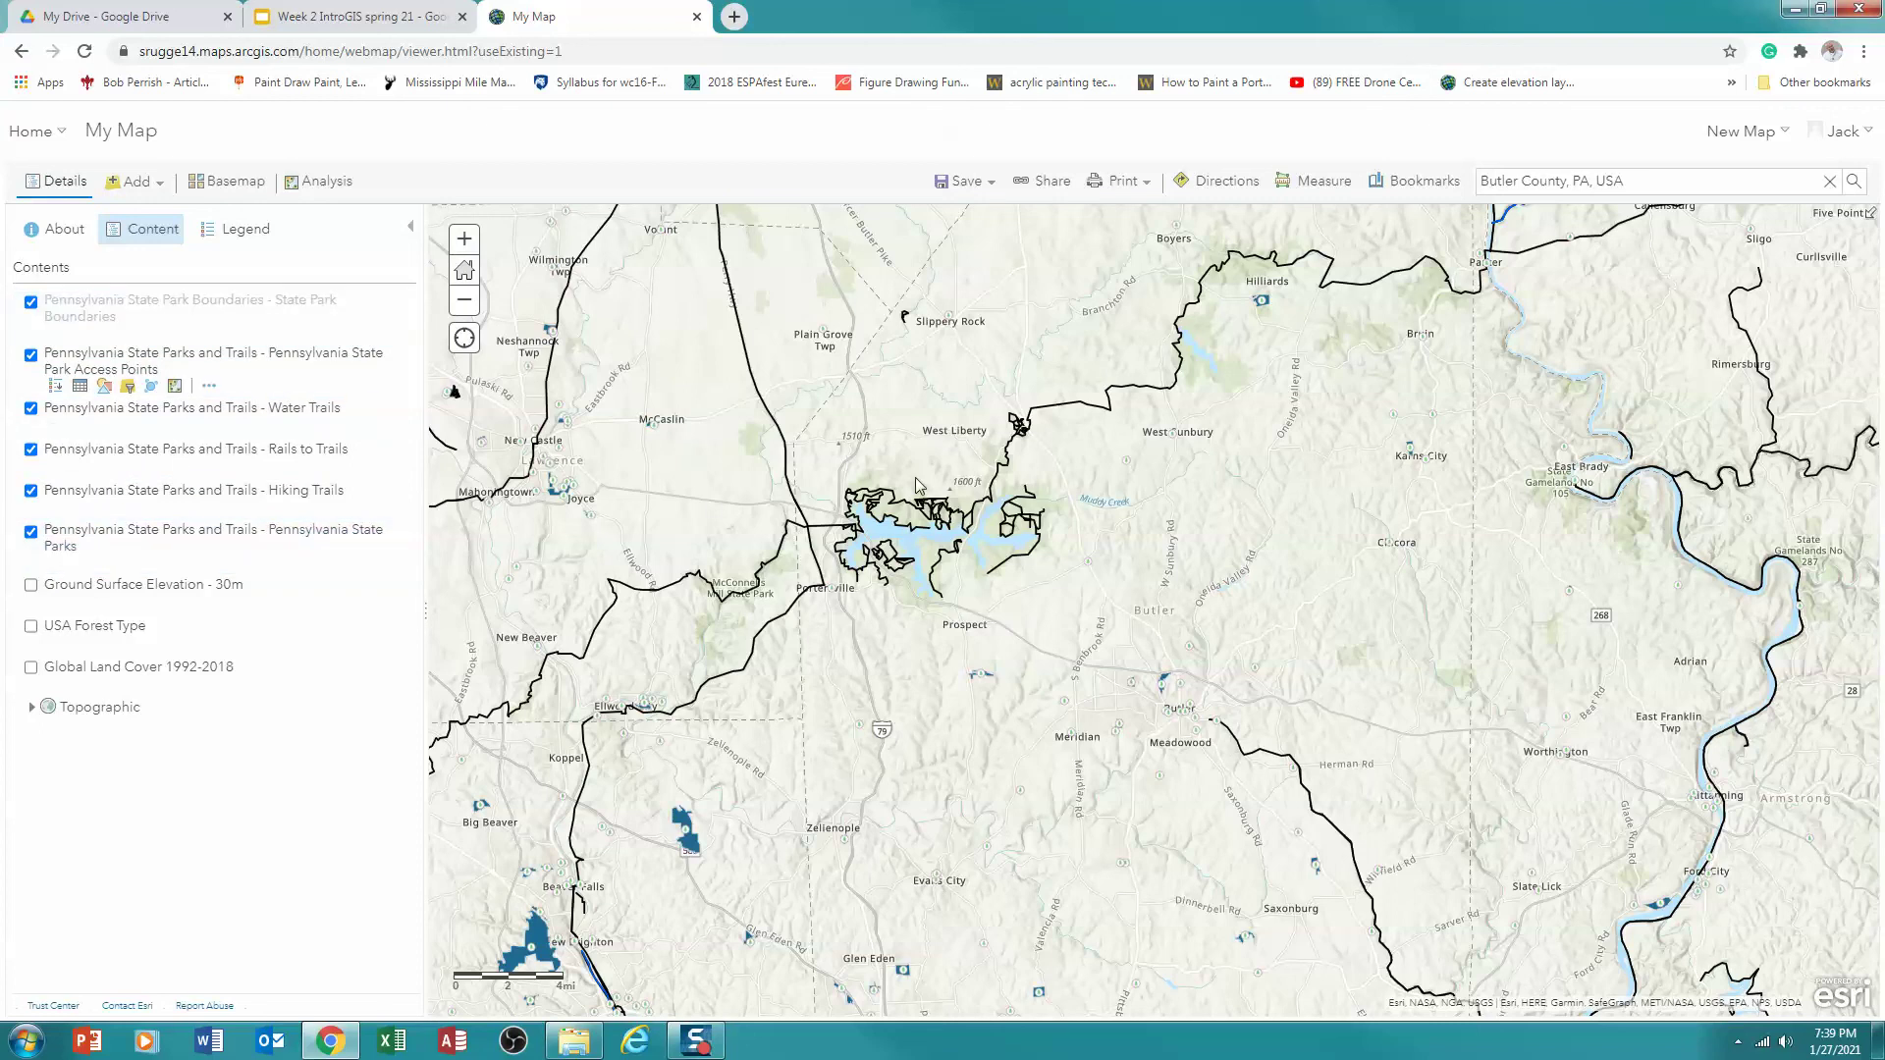
pyautogui.moveTo(253, 302)
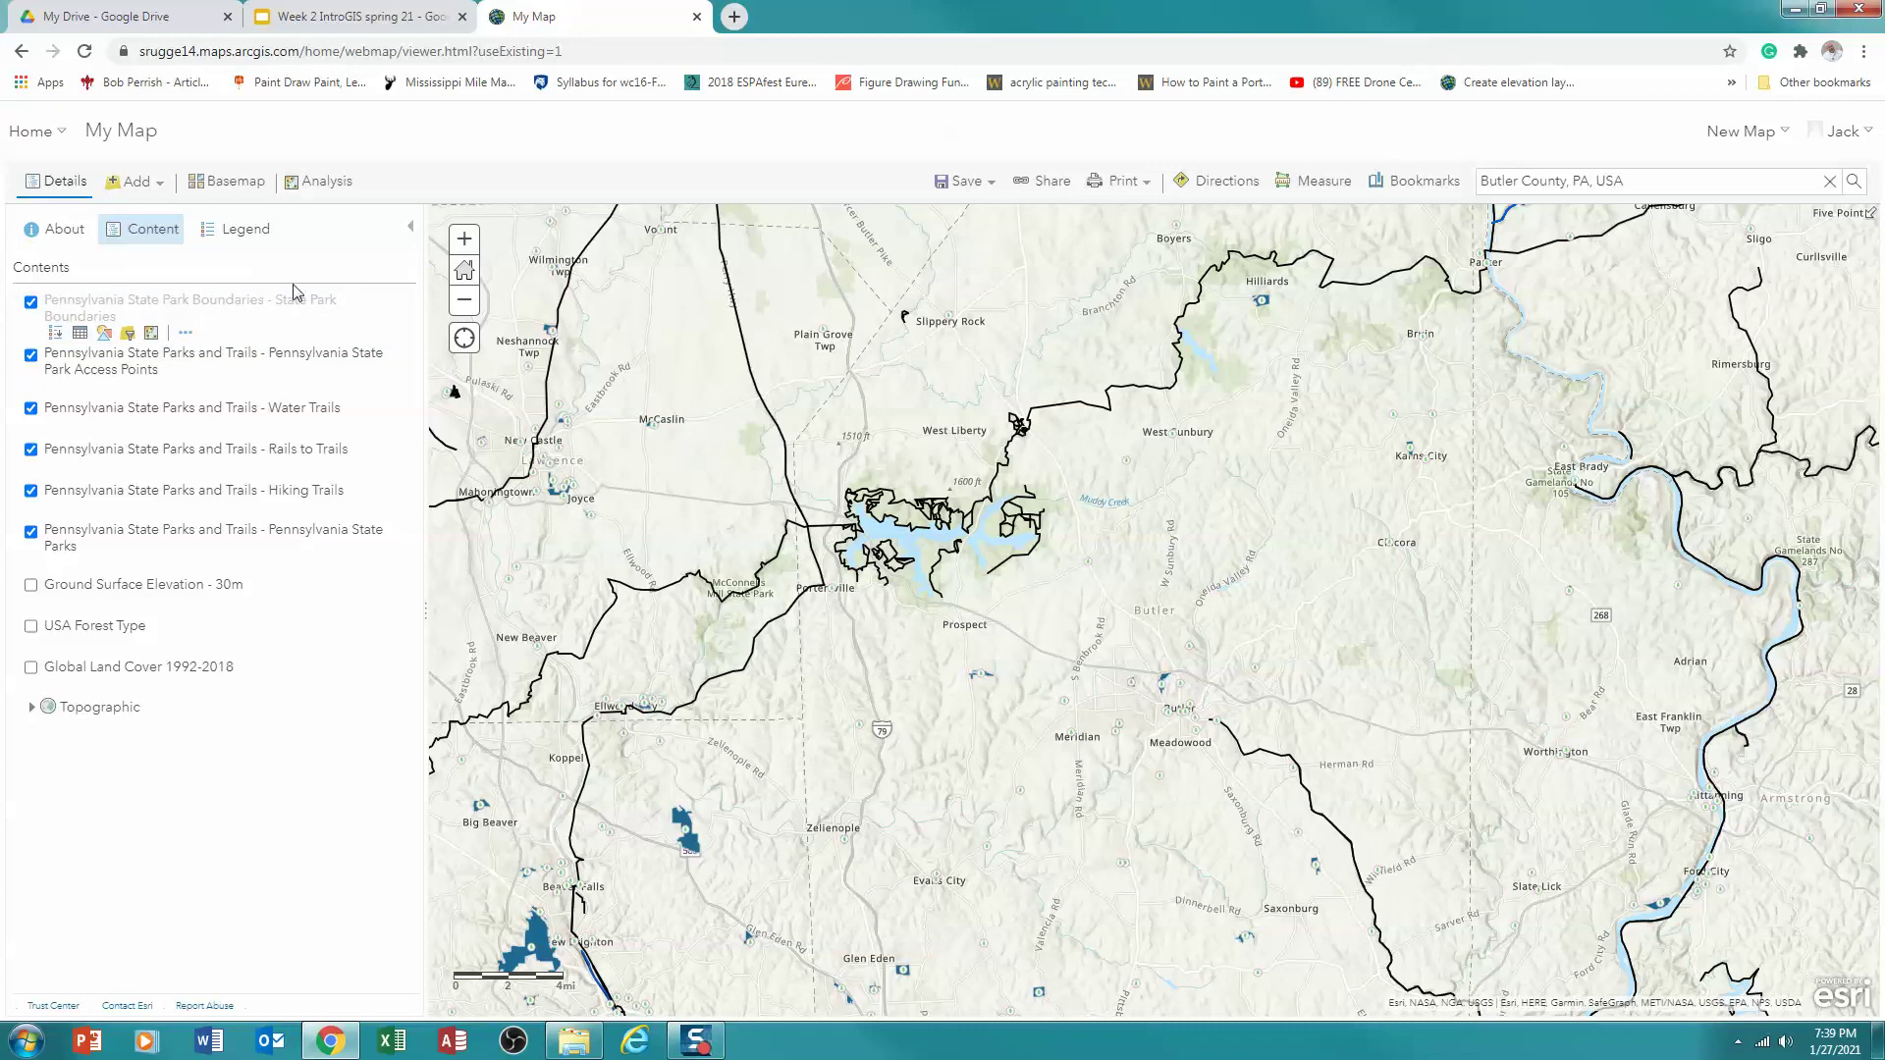
pyautogui.click(185, 341)
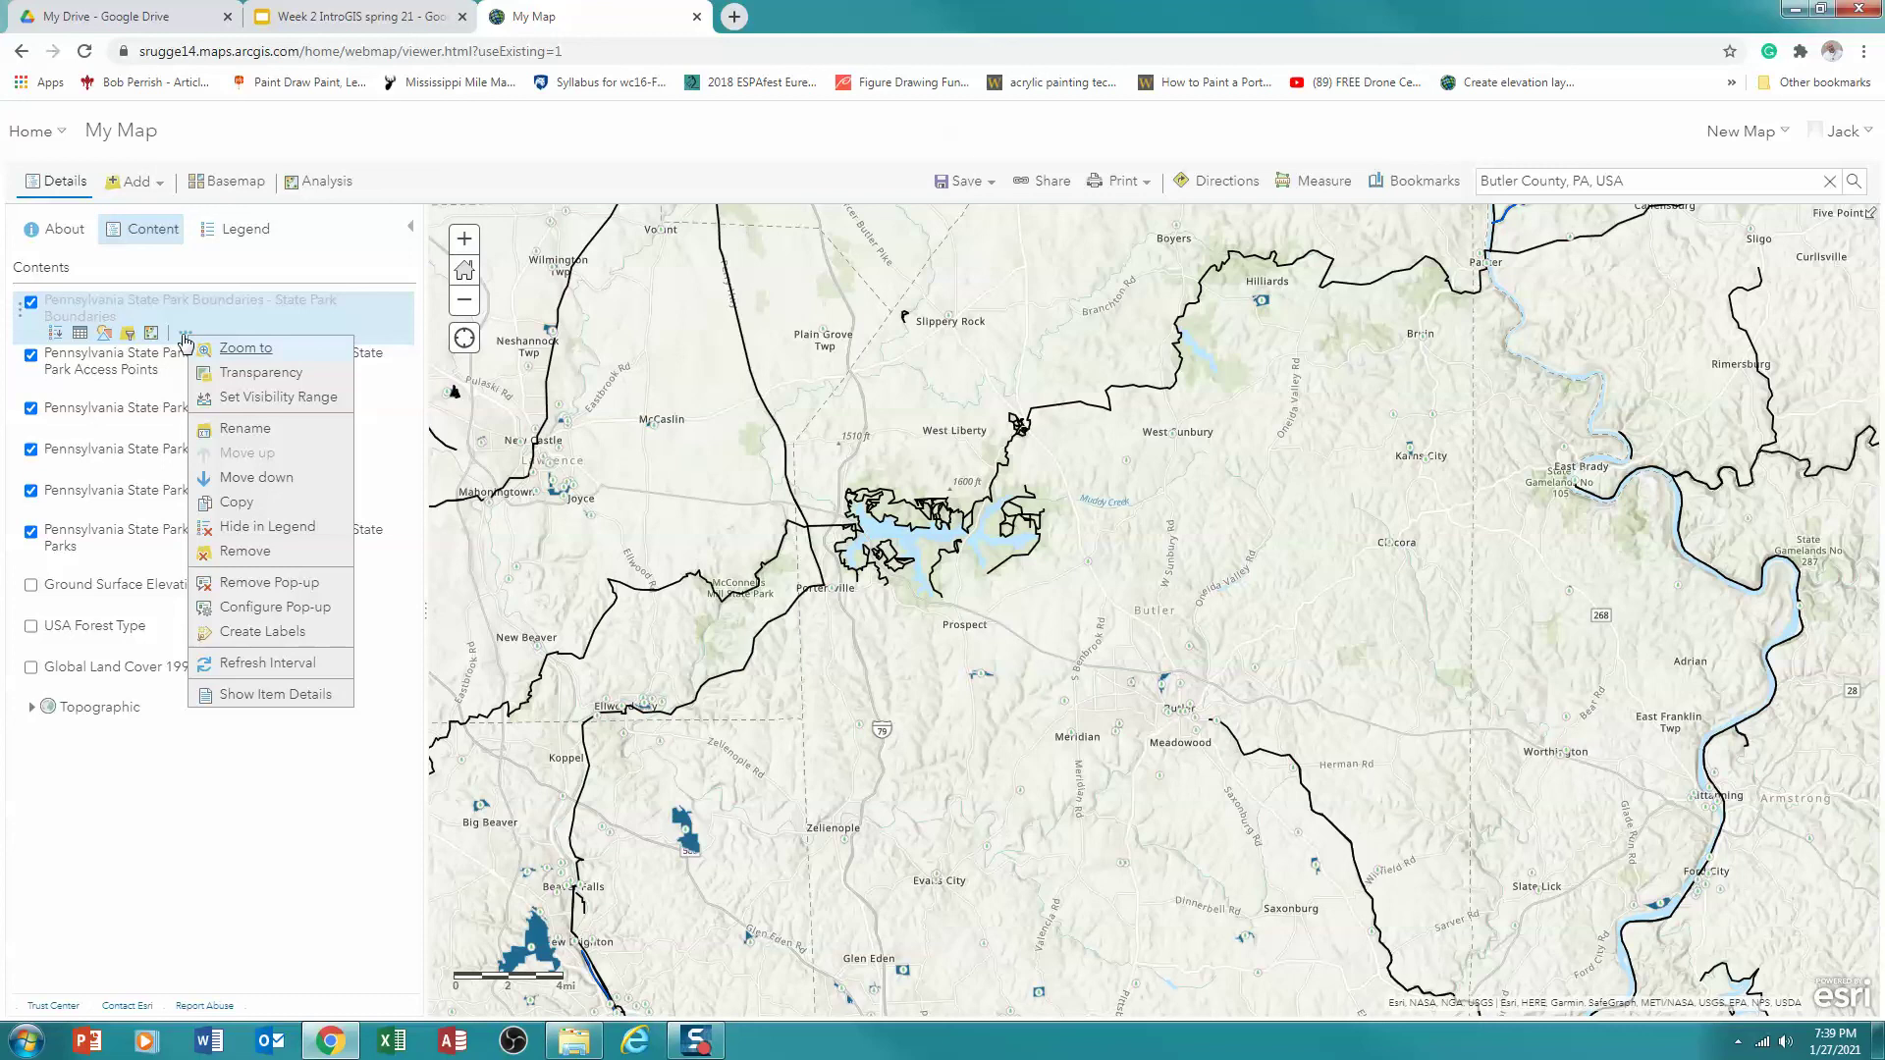
pyautogui.click(238, 397)
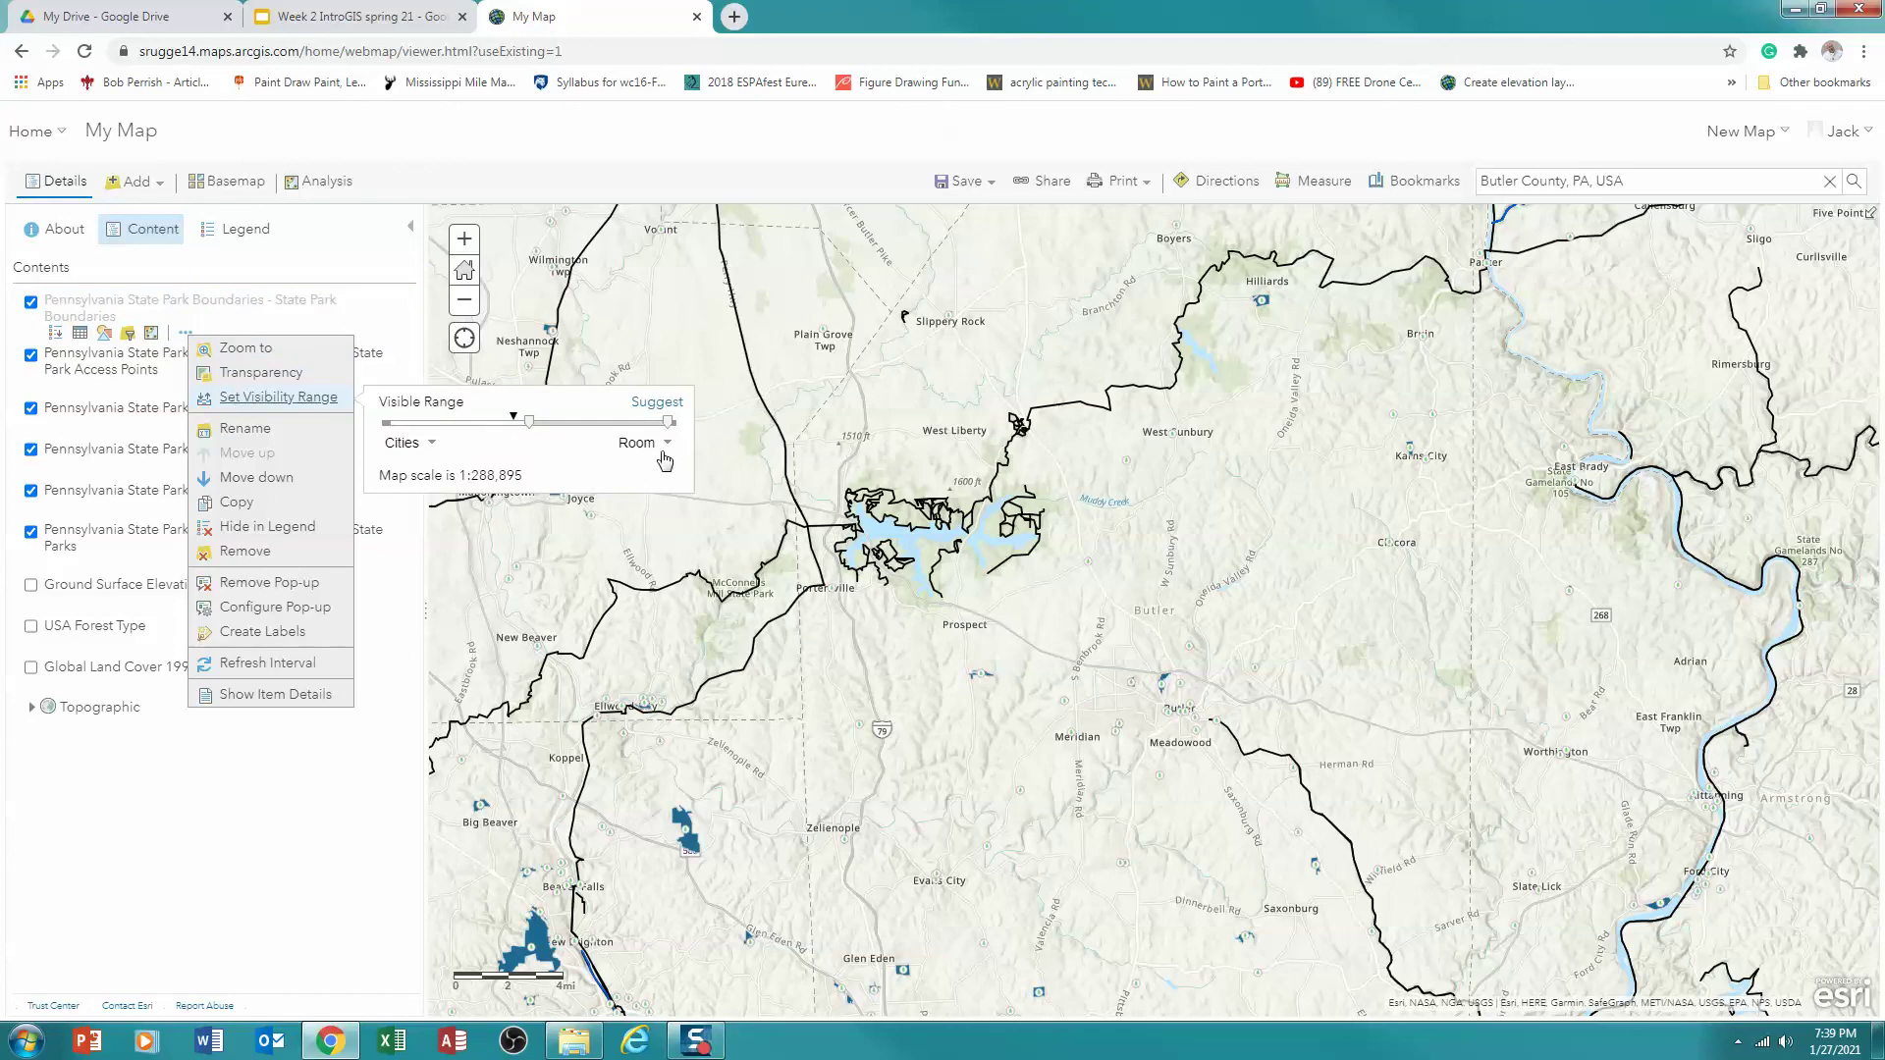
pyautogui.moveTo(671, 430)
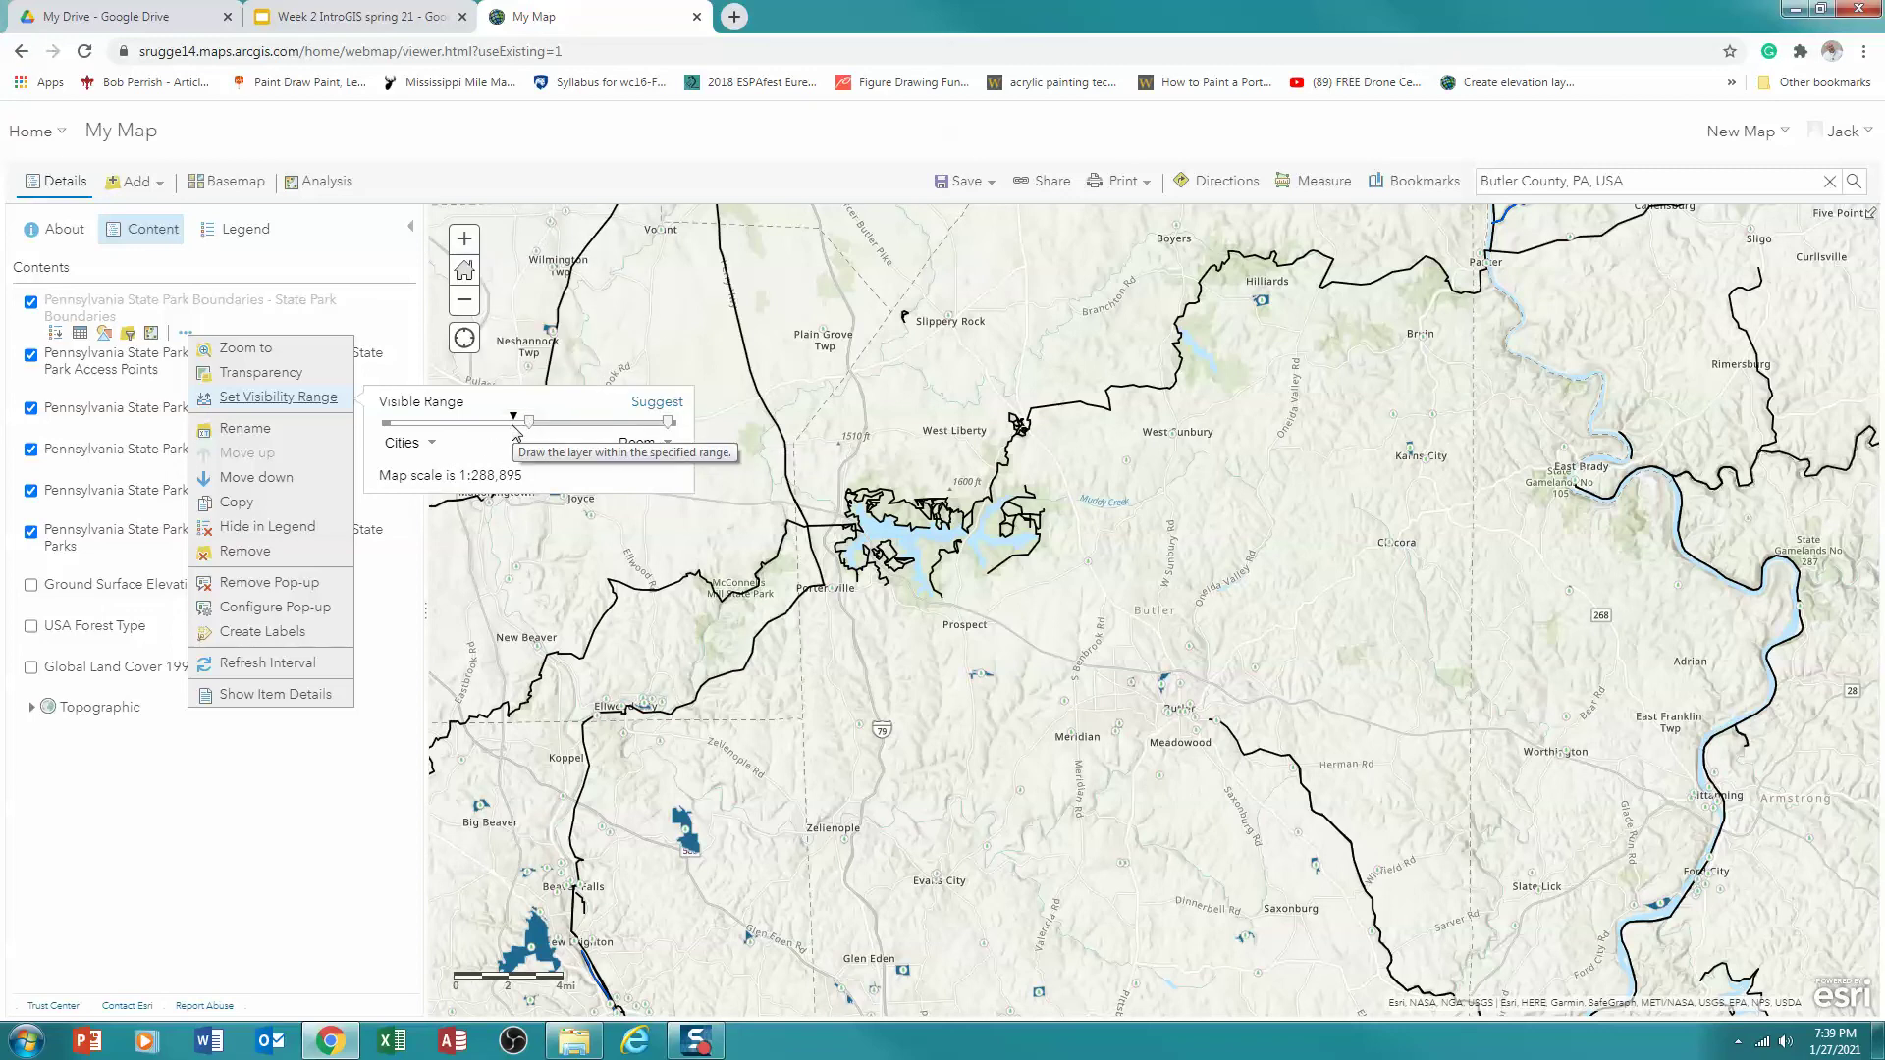
pyautogui.moveTo(532, 432); pyautogui.dragTo(462, 432)
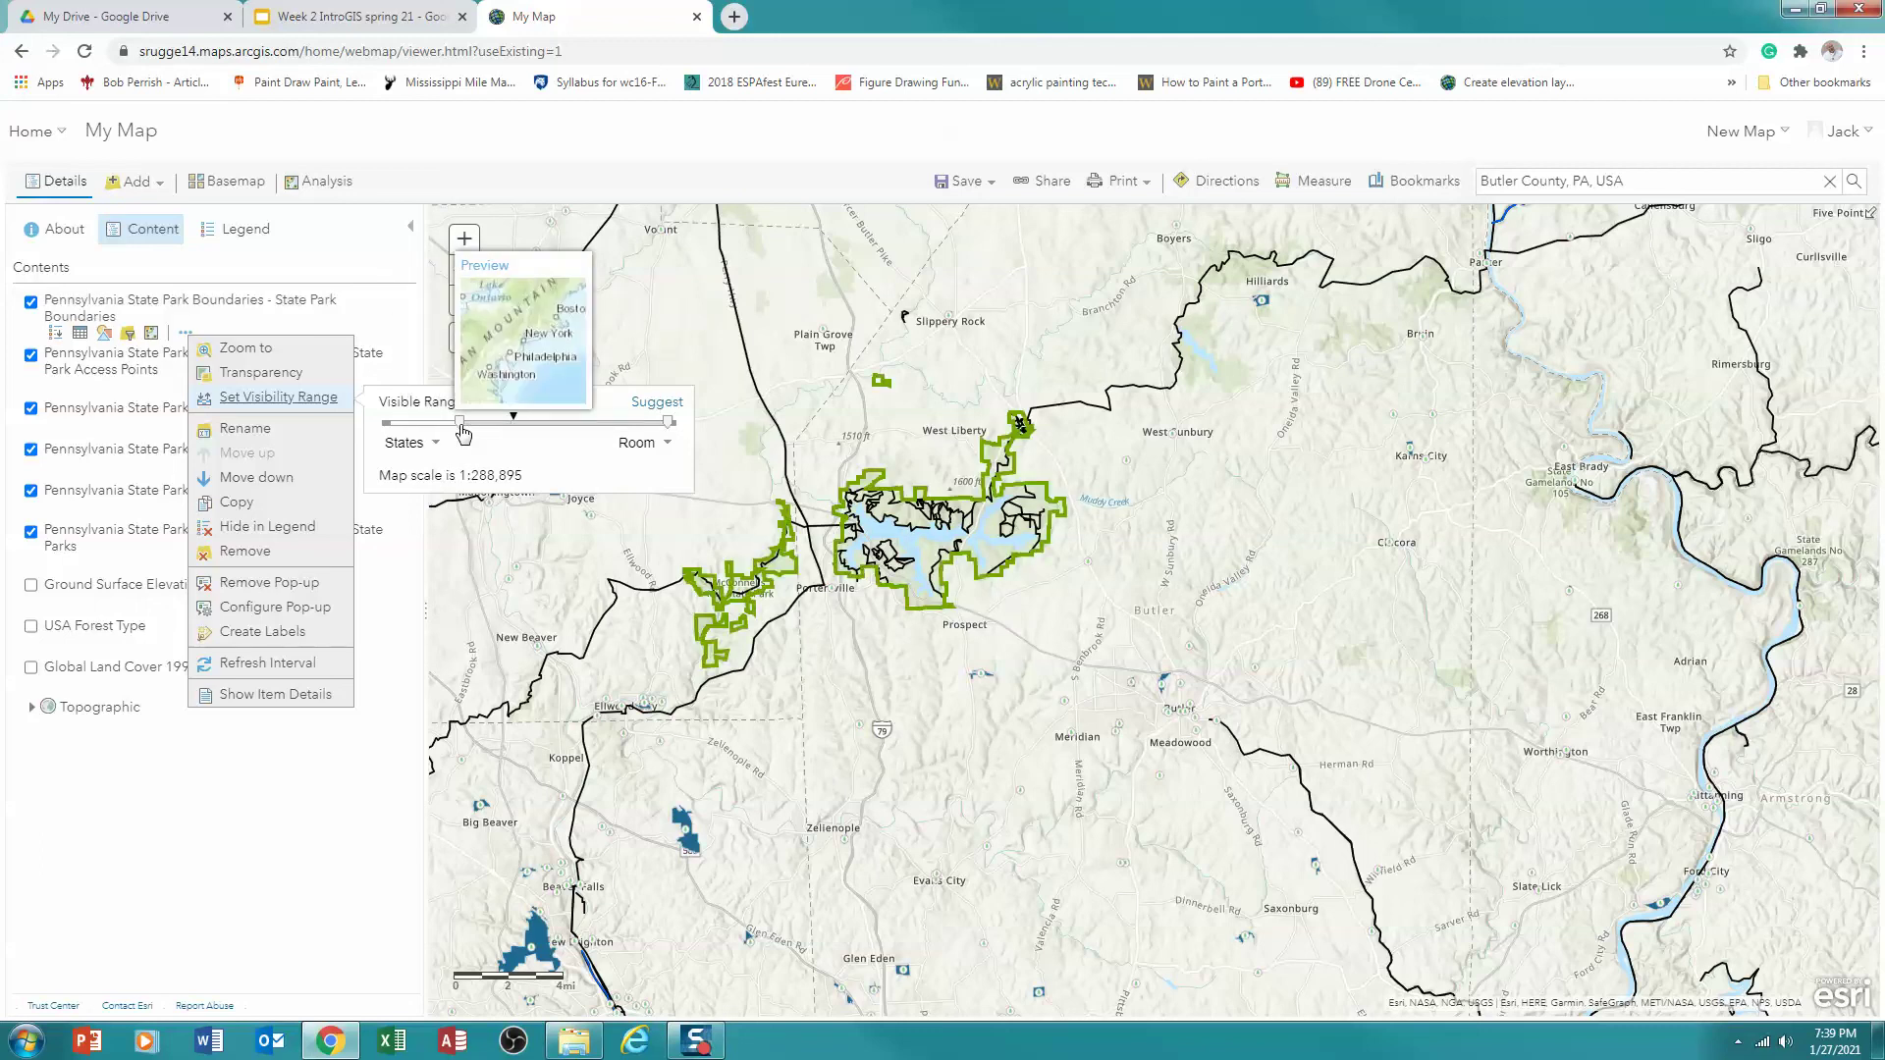
pyautogui.click(301, 405)
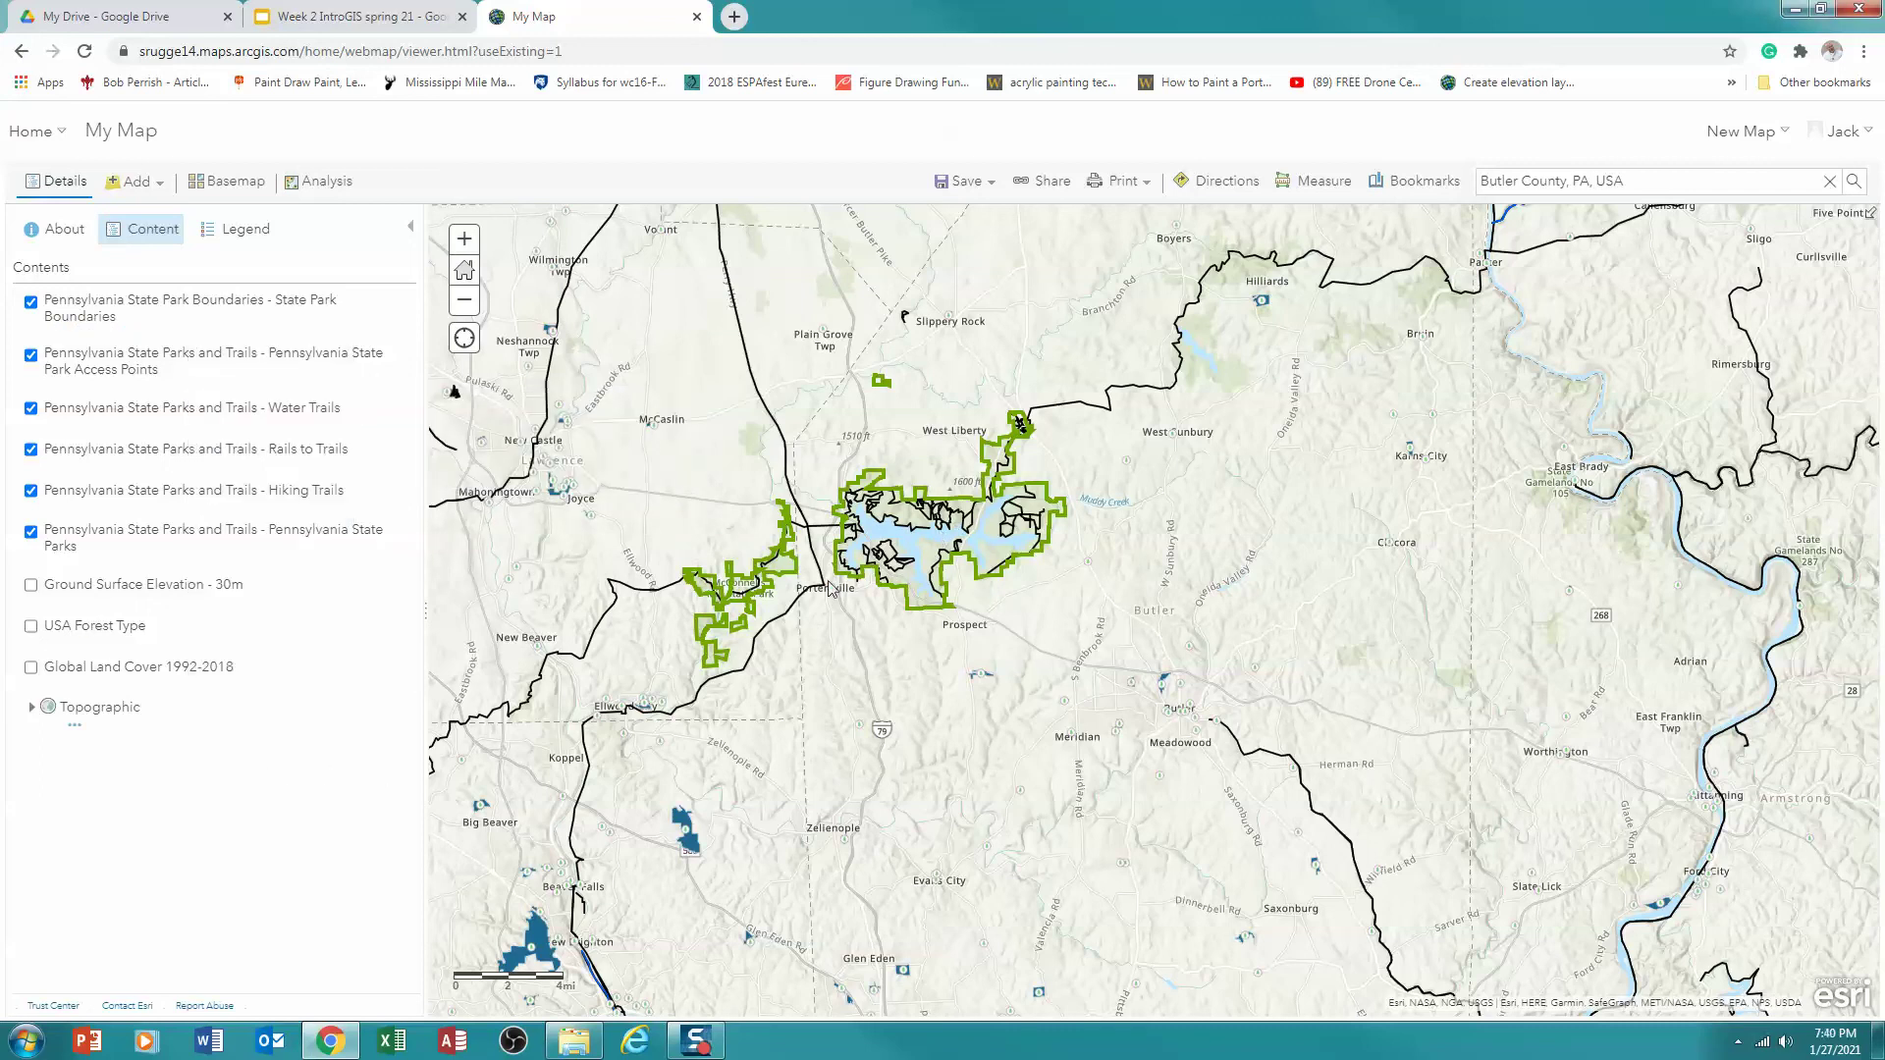
pyautogui.moveTo(280, 420)
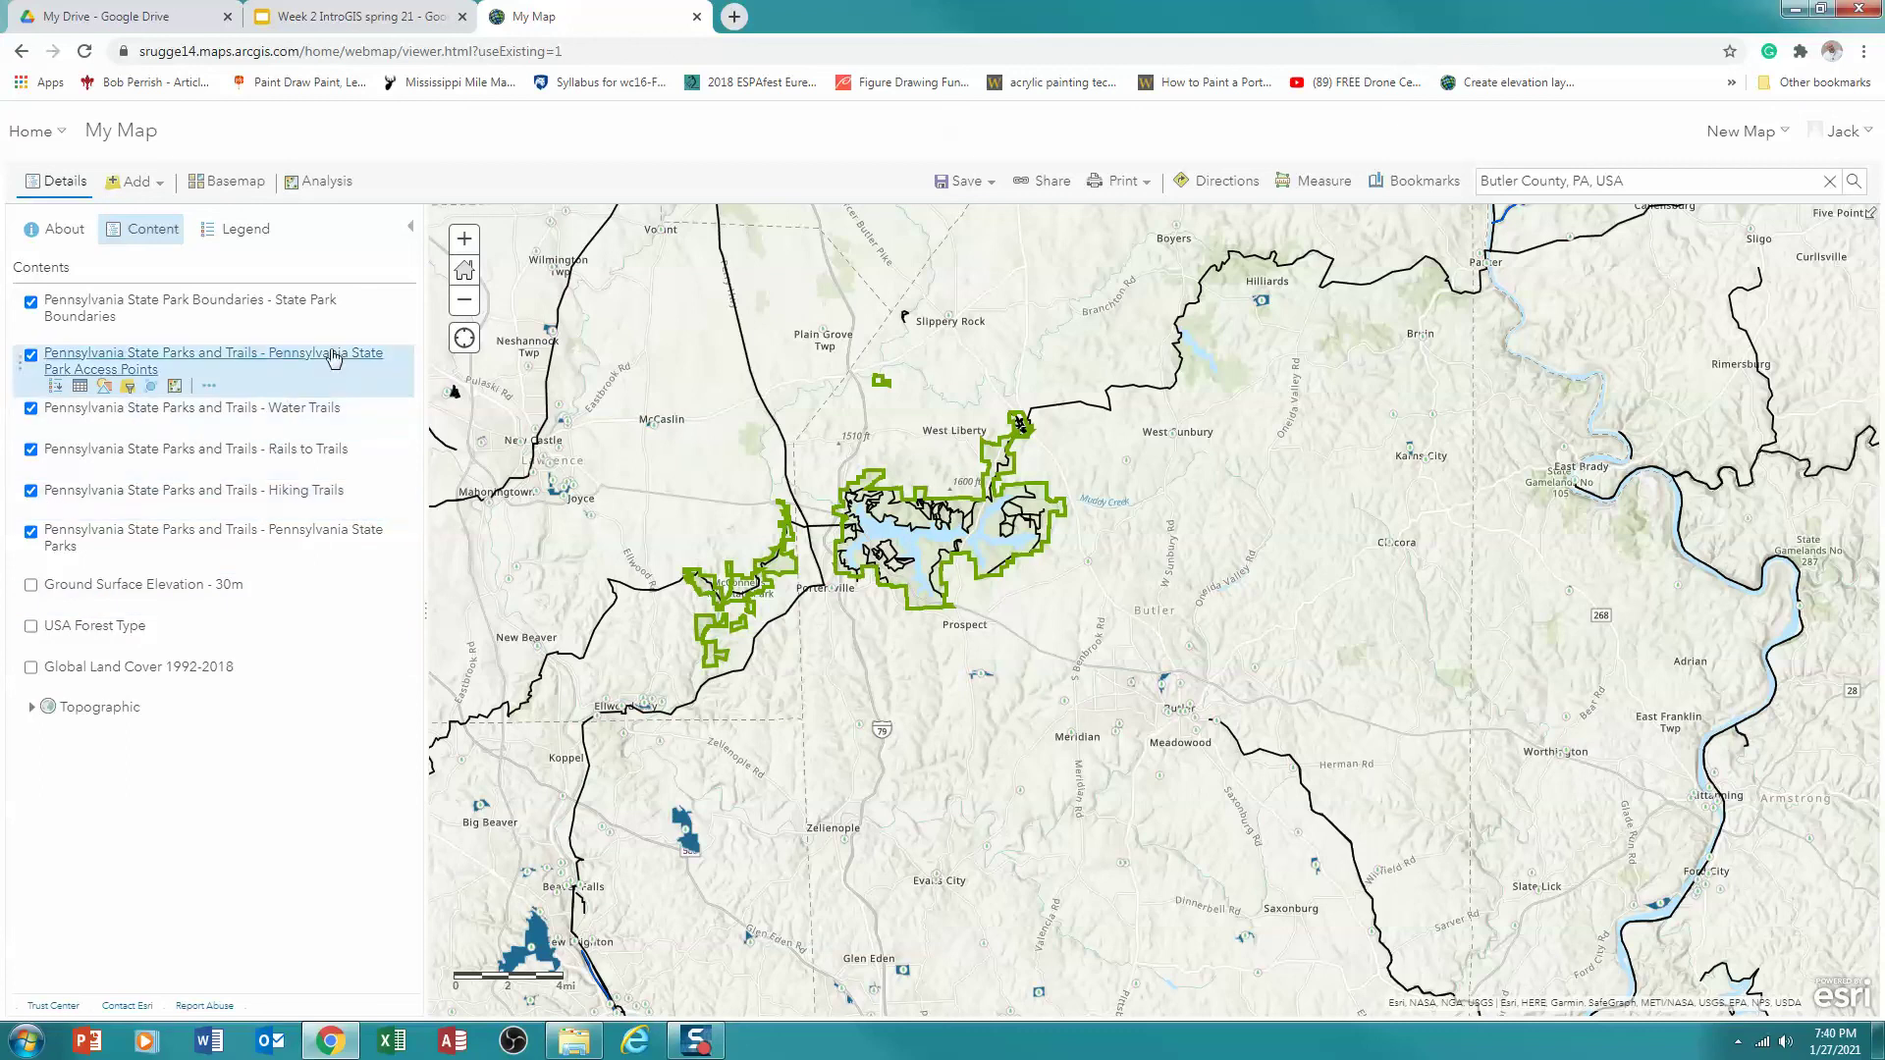
pyautogui.moveTo(301, 320)
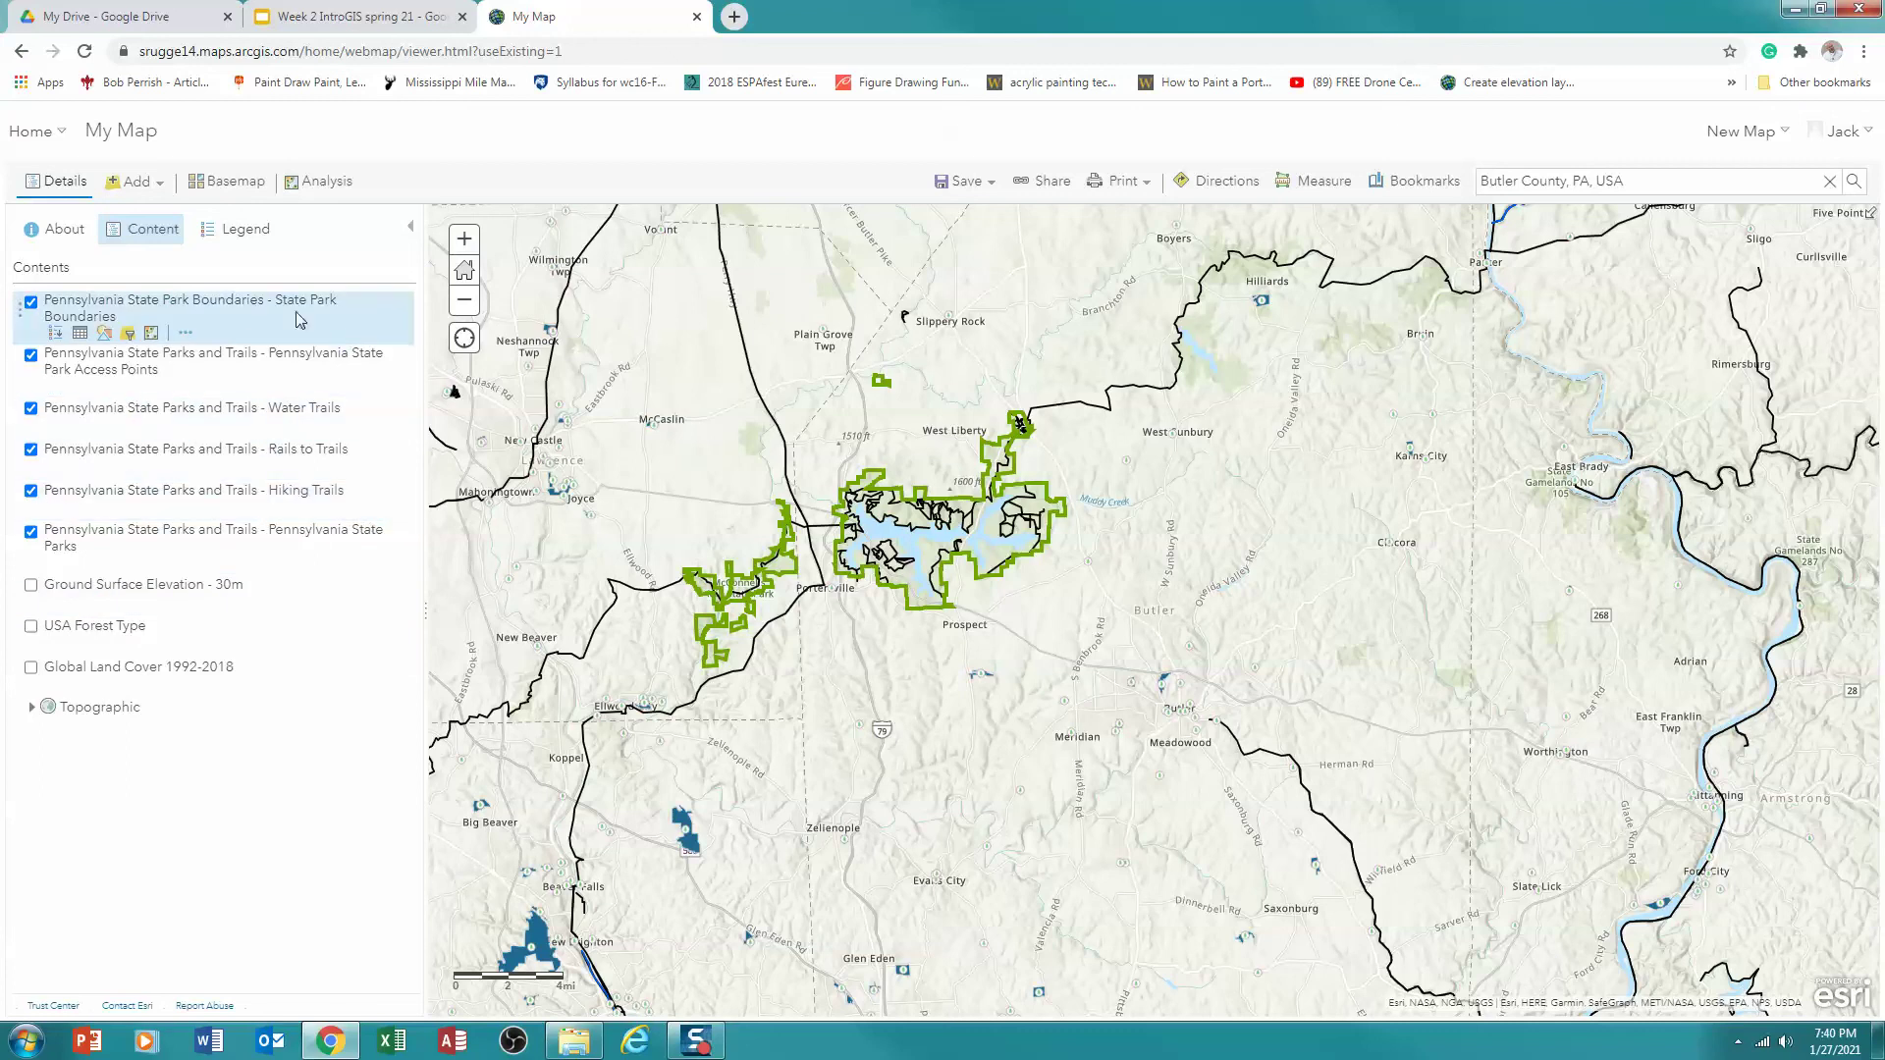
pyautogui.click(81, 334)
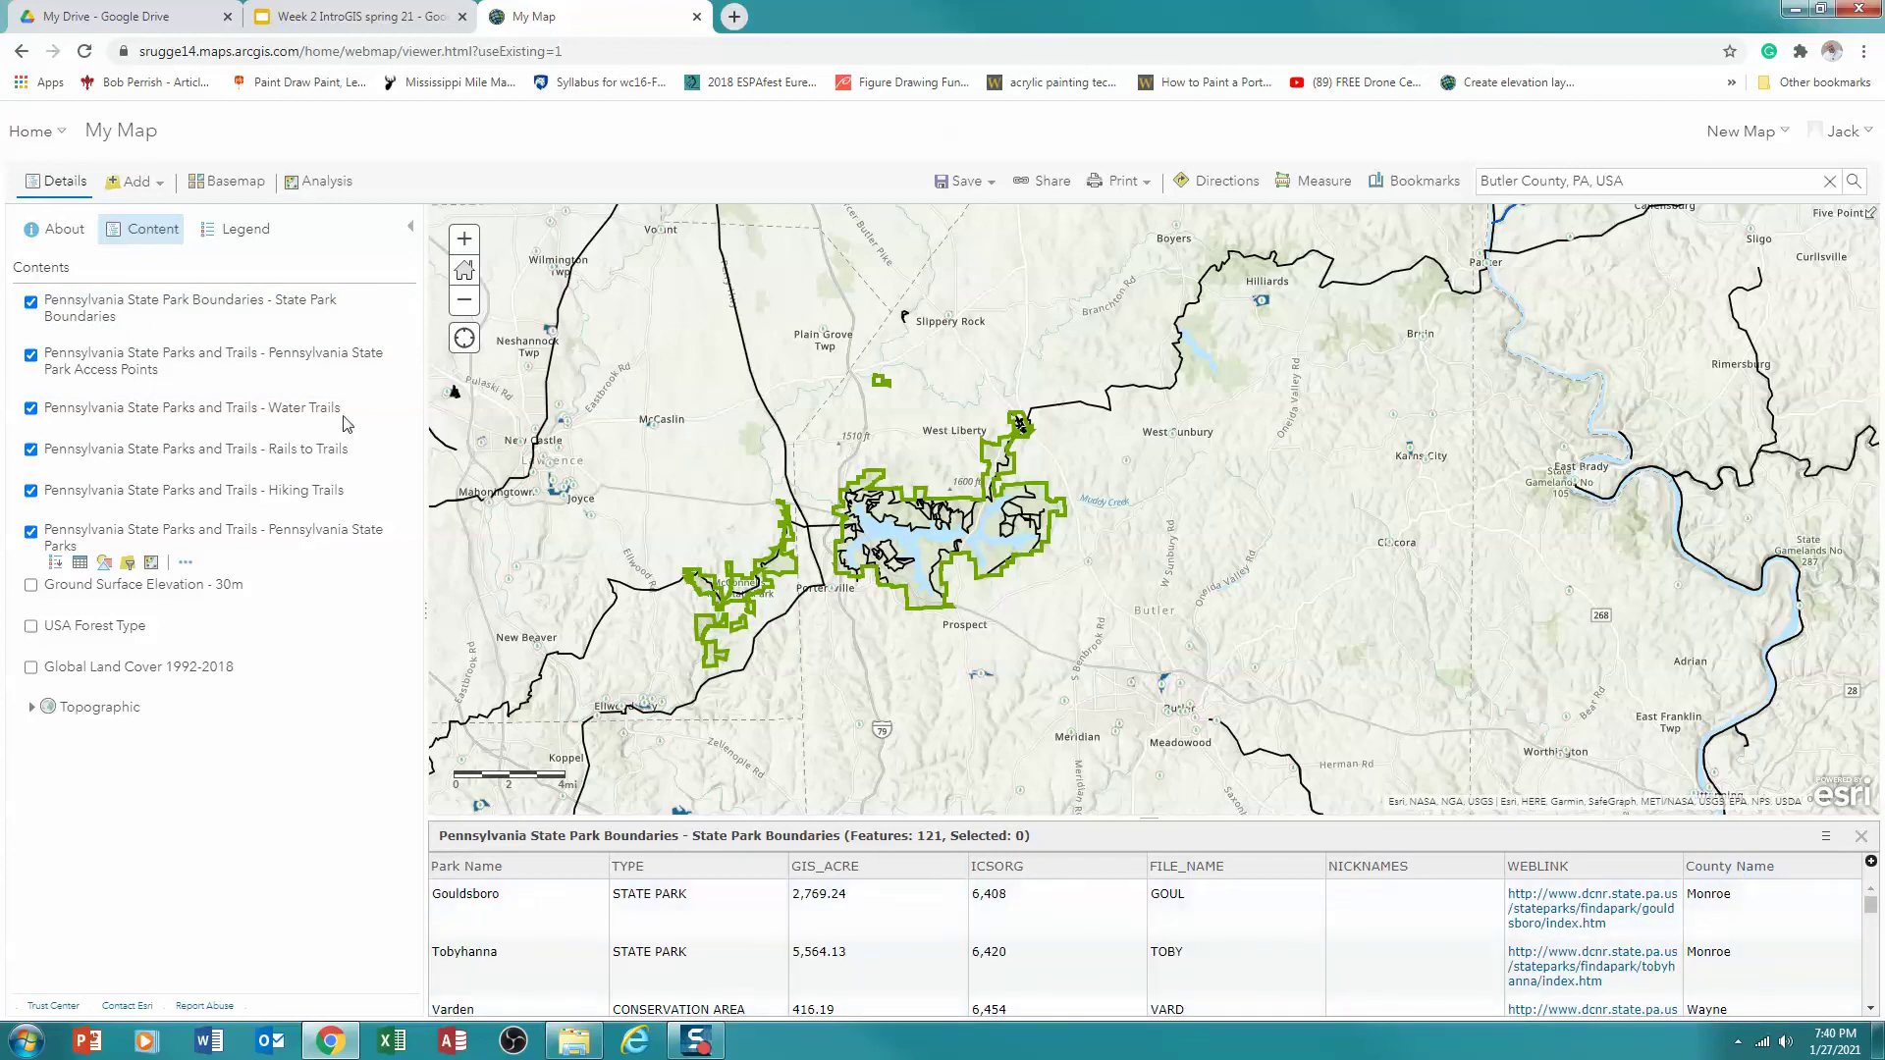
pyautogui.click(215, 322)
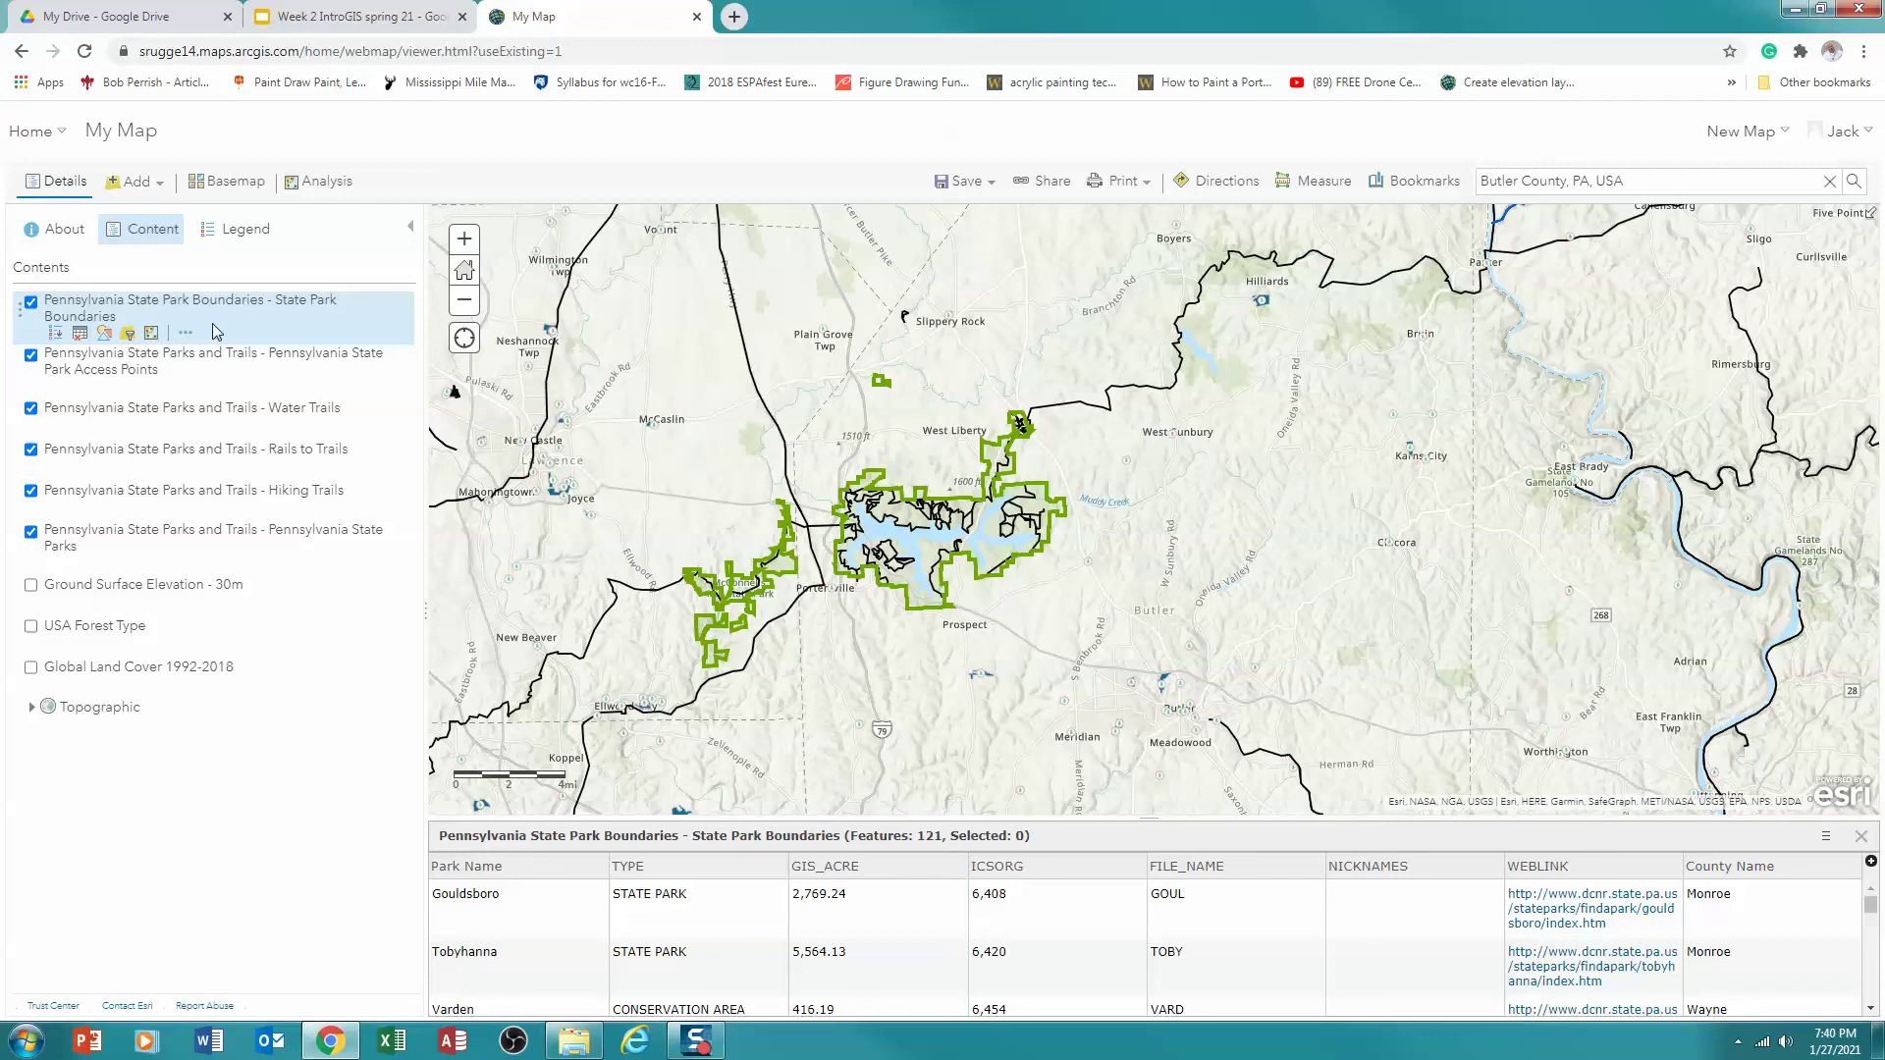
pyautogui.click(81, 336)
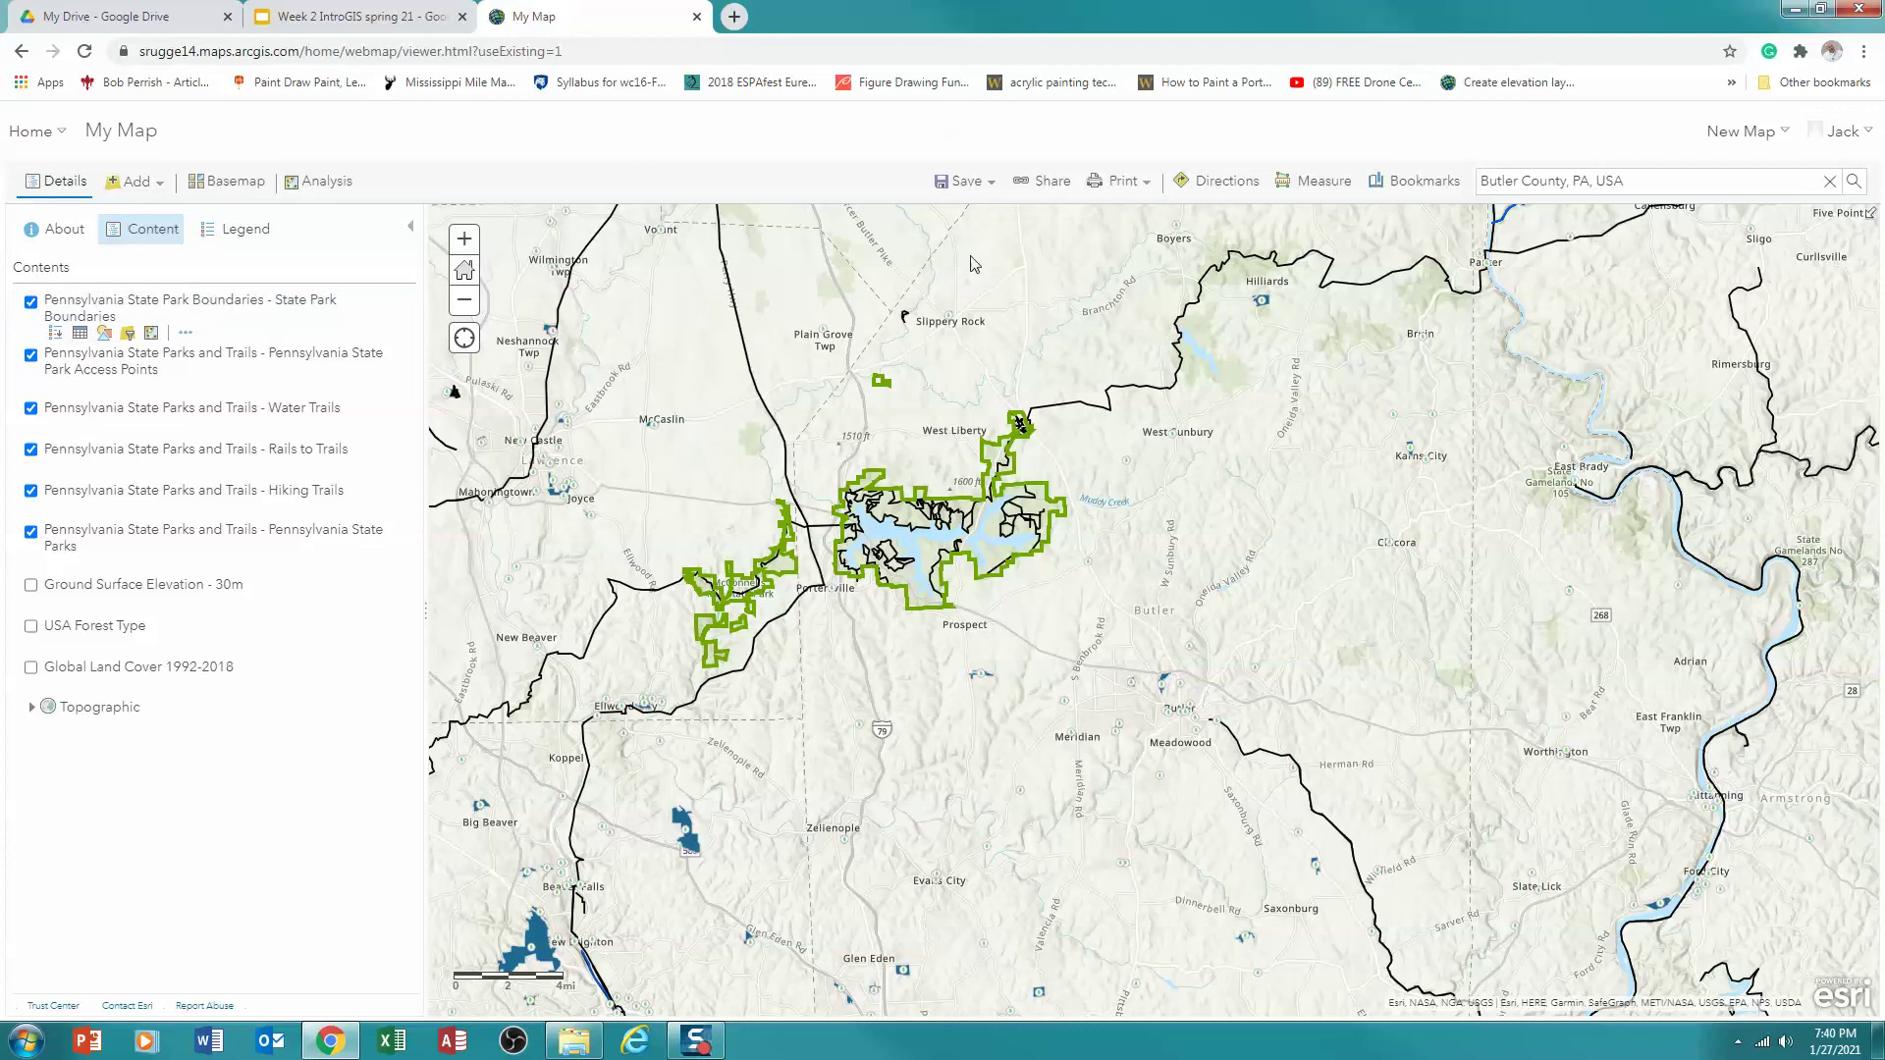
# Save As a new web map titled with the student's name plus Wk2_intro_GIS, tagged State parks
pyautogui.click(974, 189)
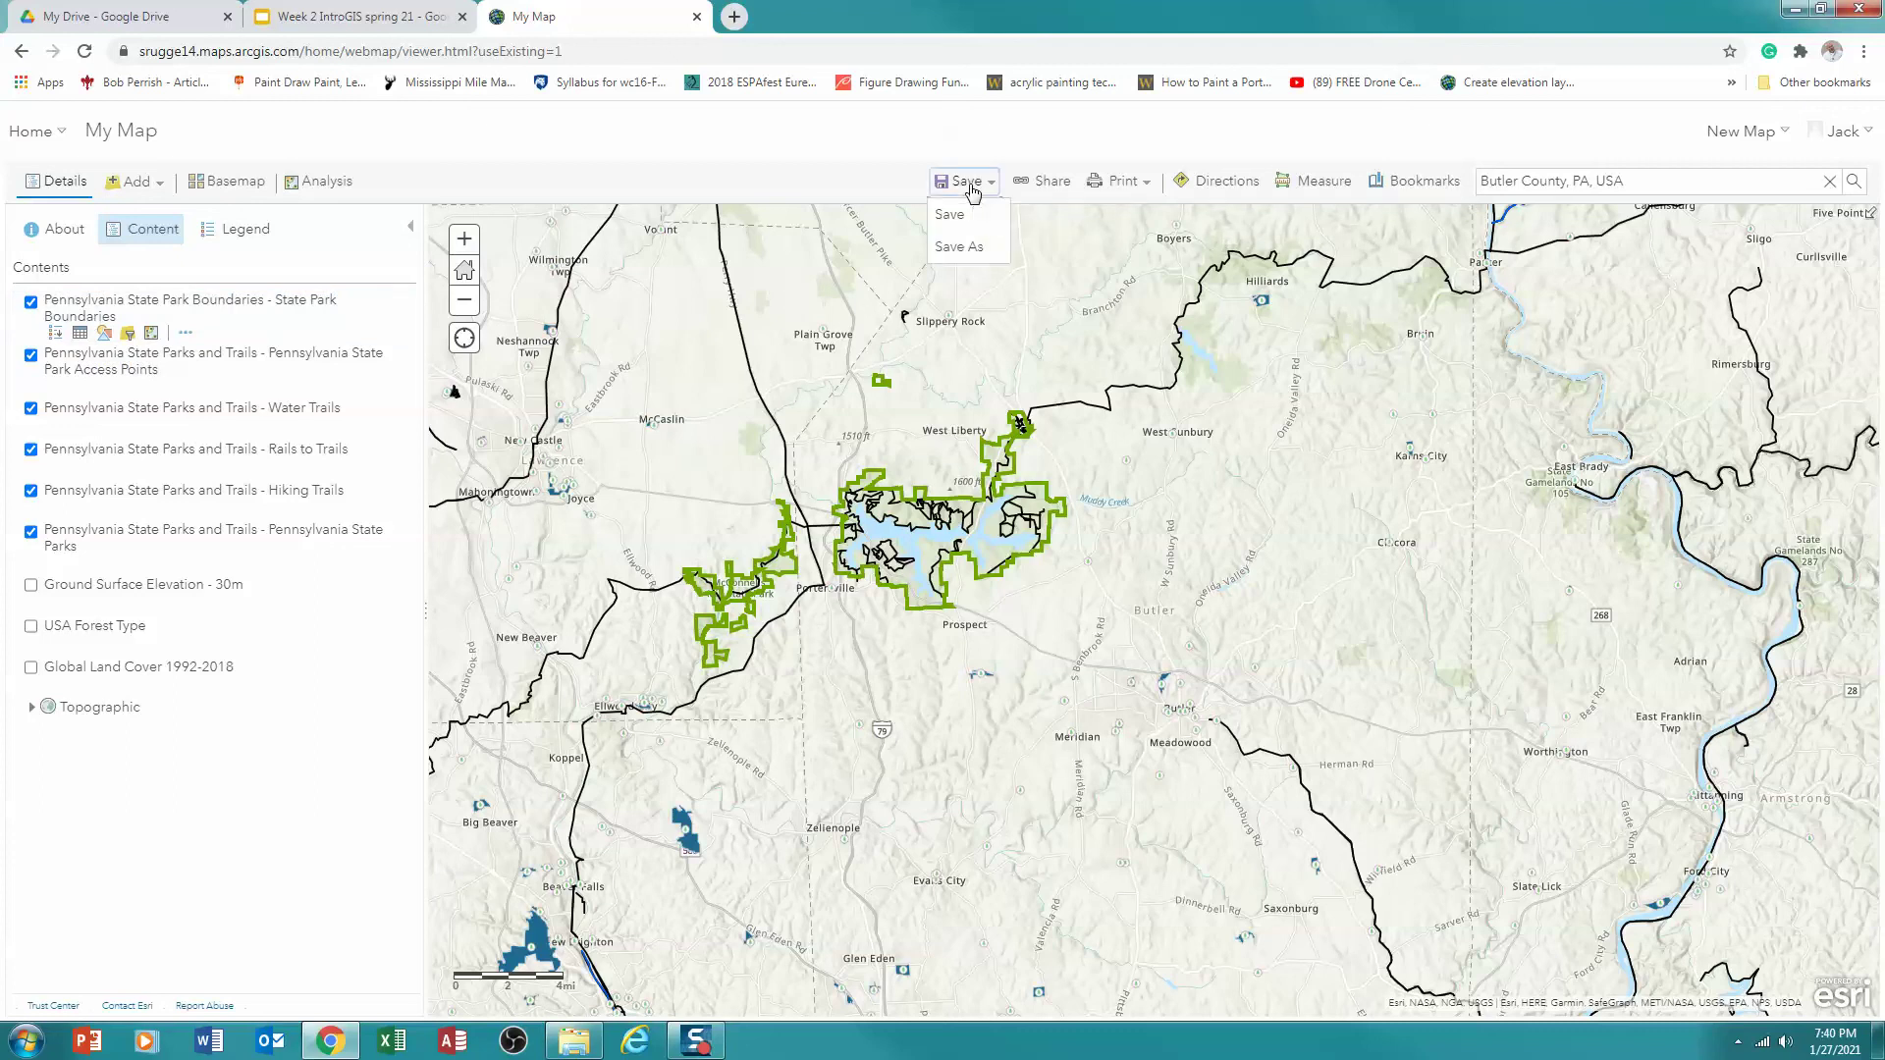
pyautogui.click(959, 249)
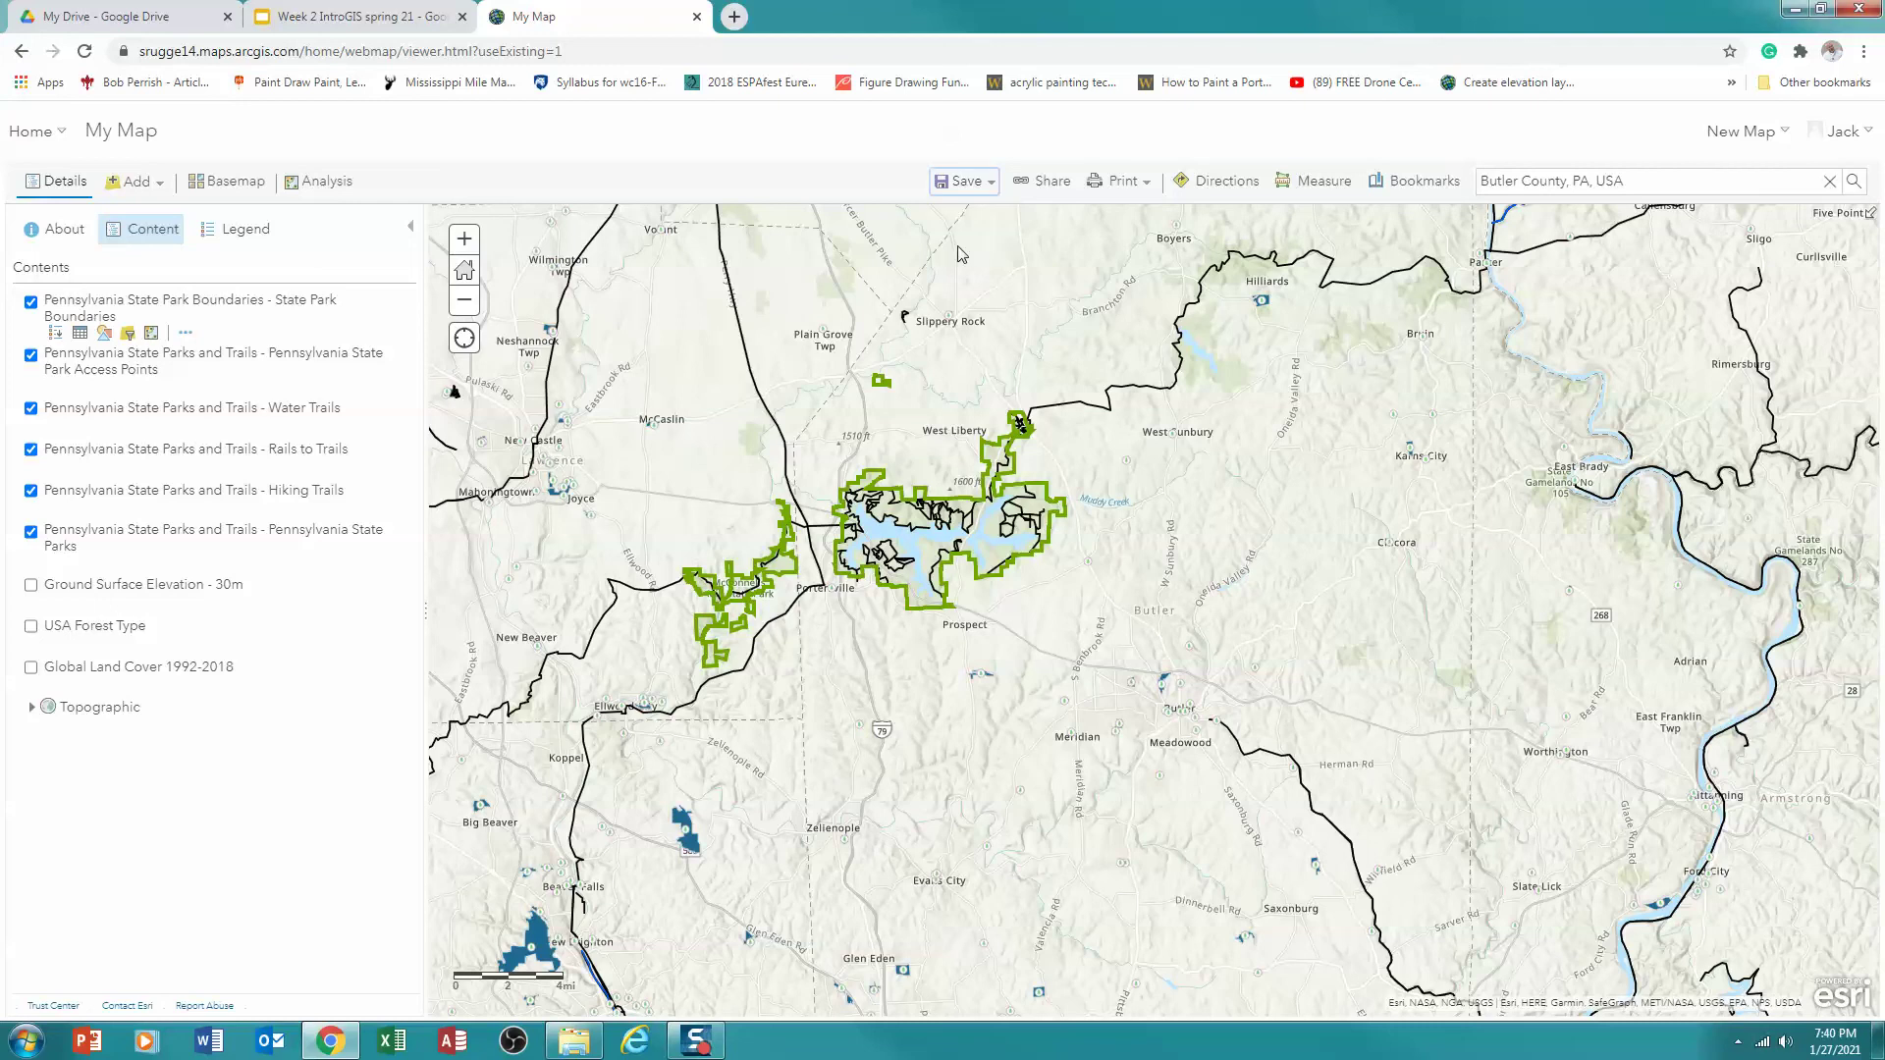
pyautogui.click(858, 517)
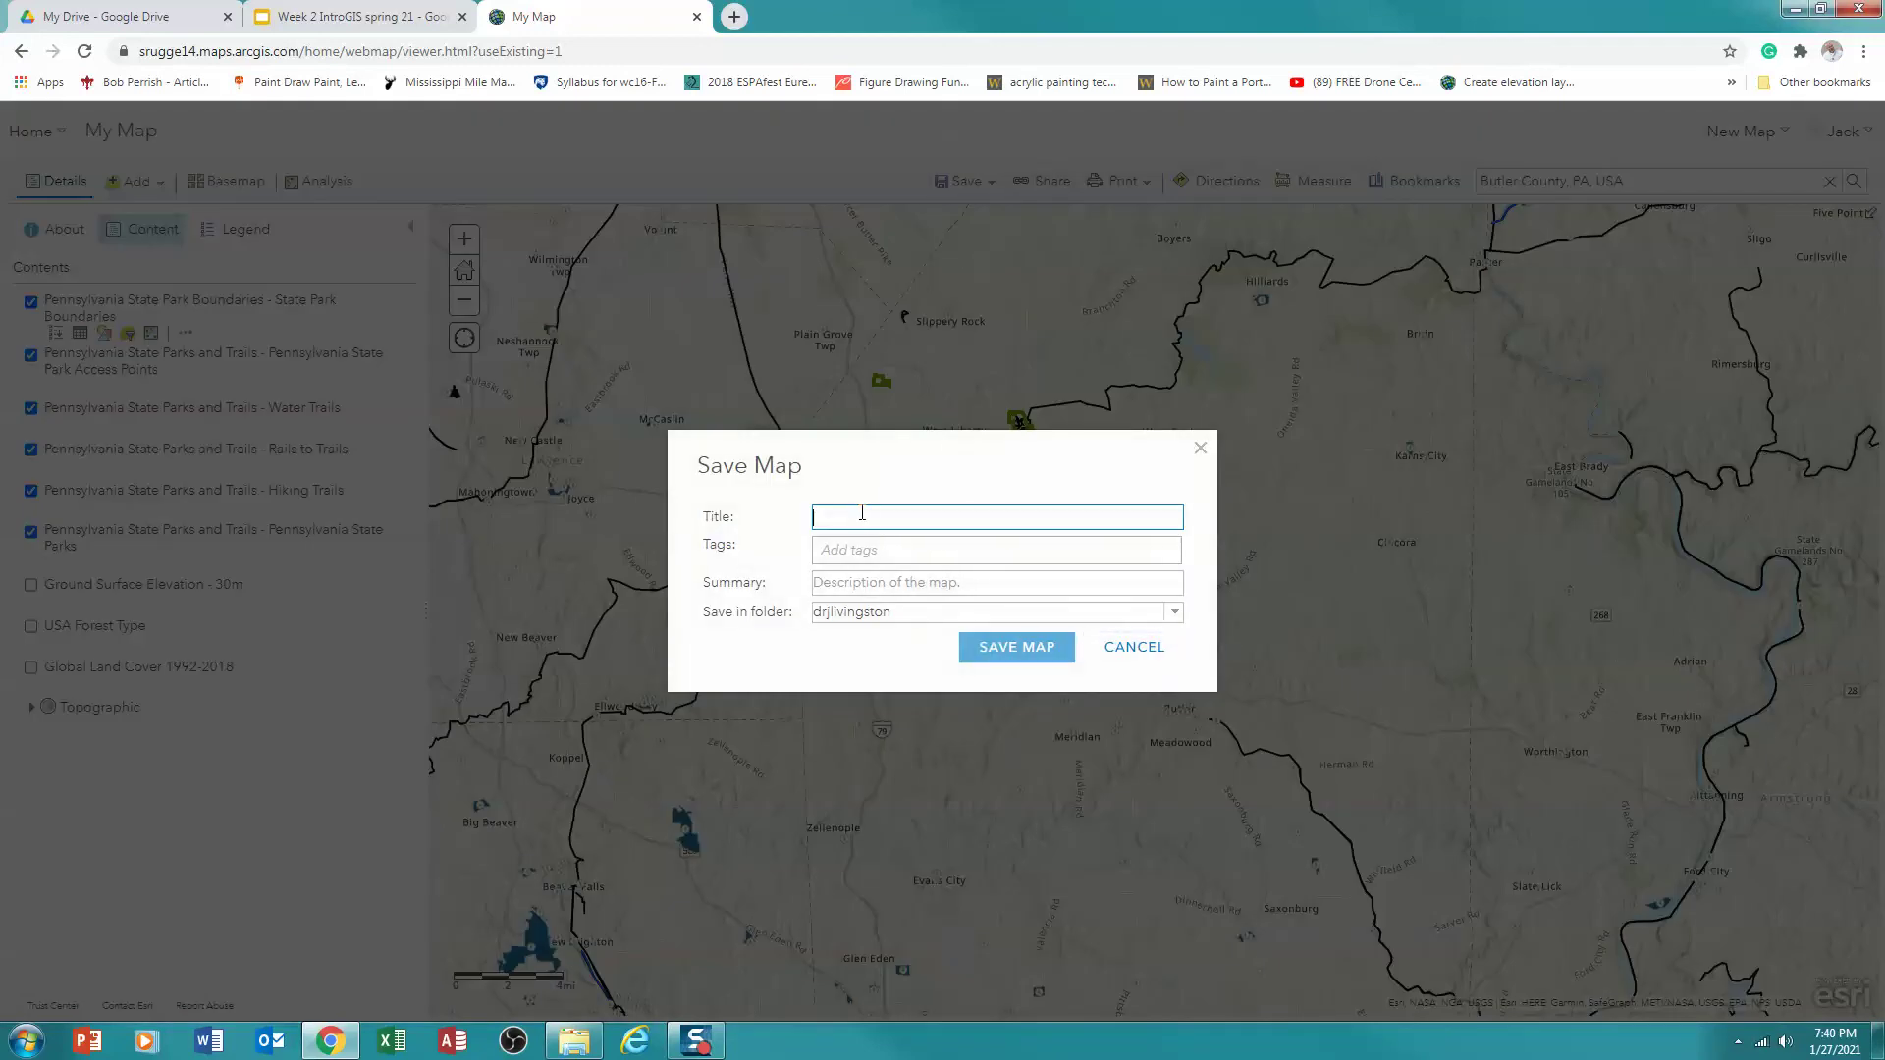
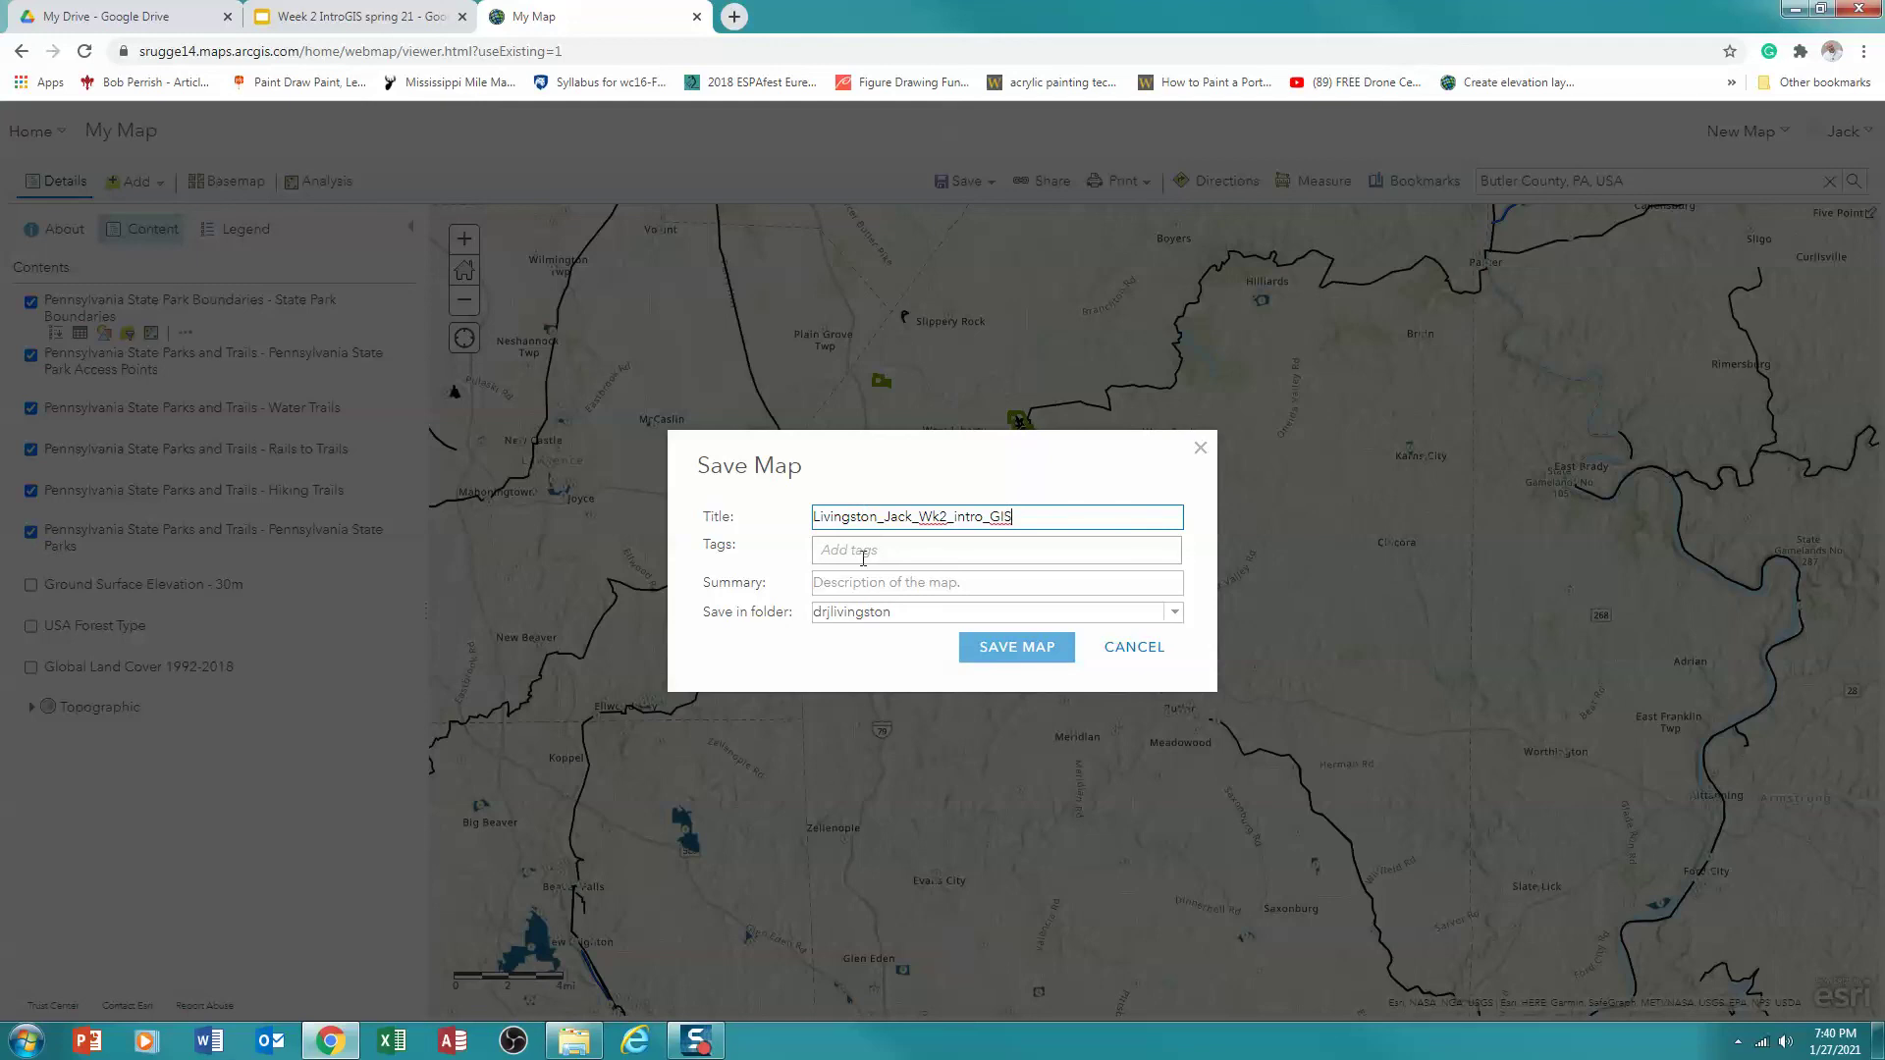
pyautogui.click(856, 553)
pyautogui.write('S')
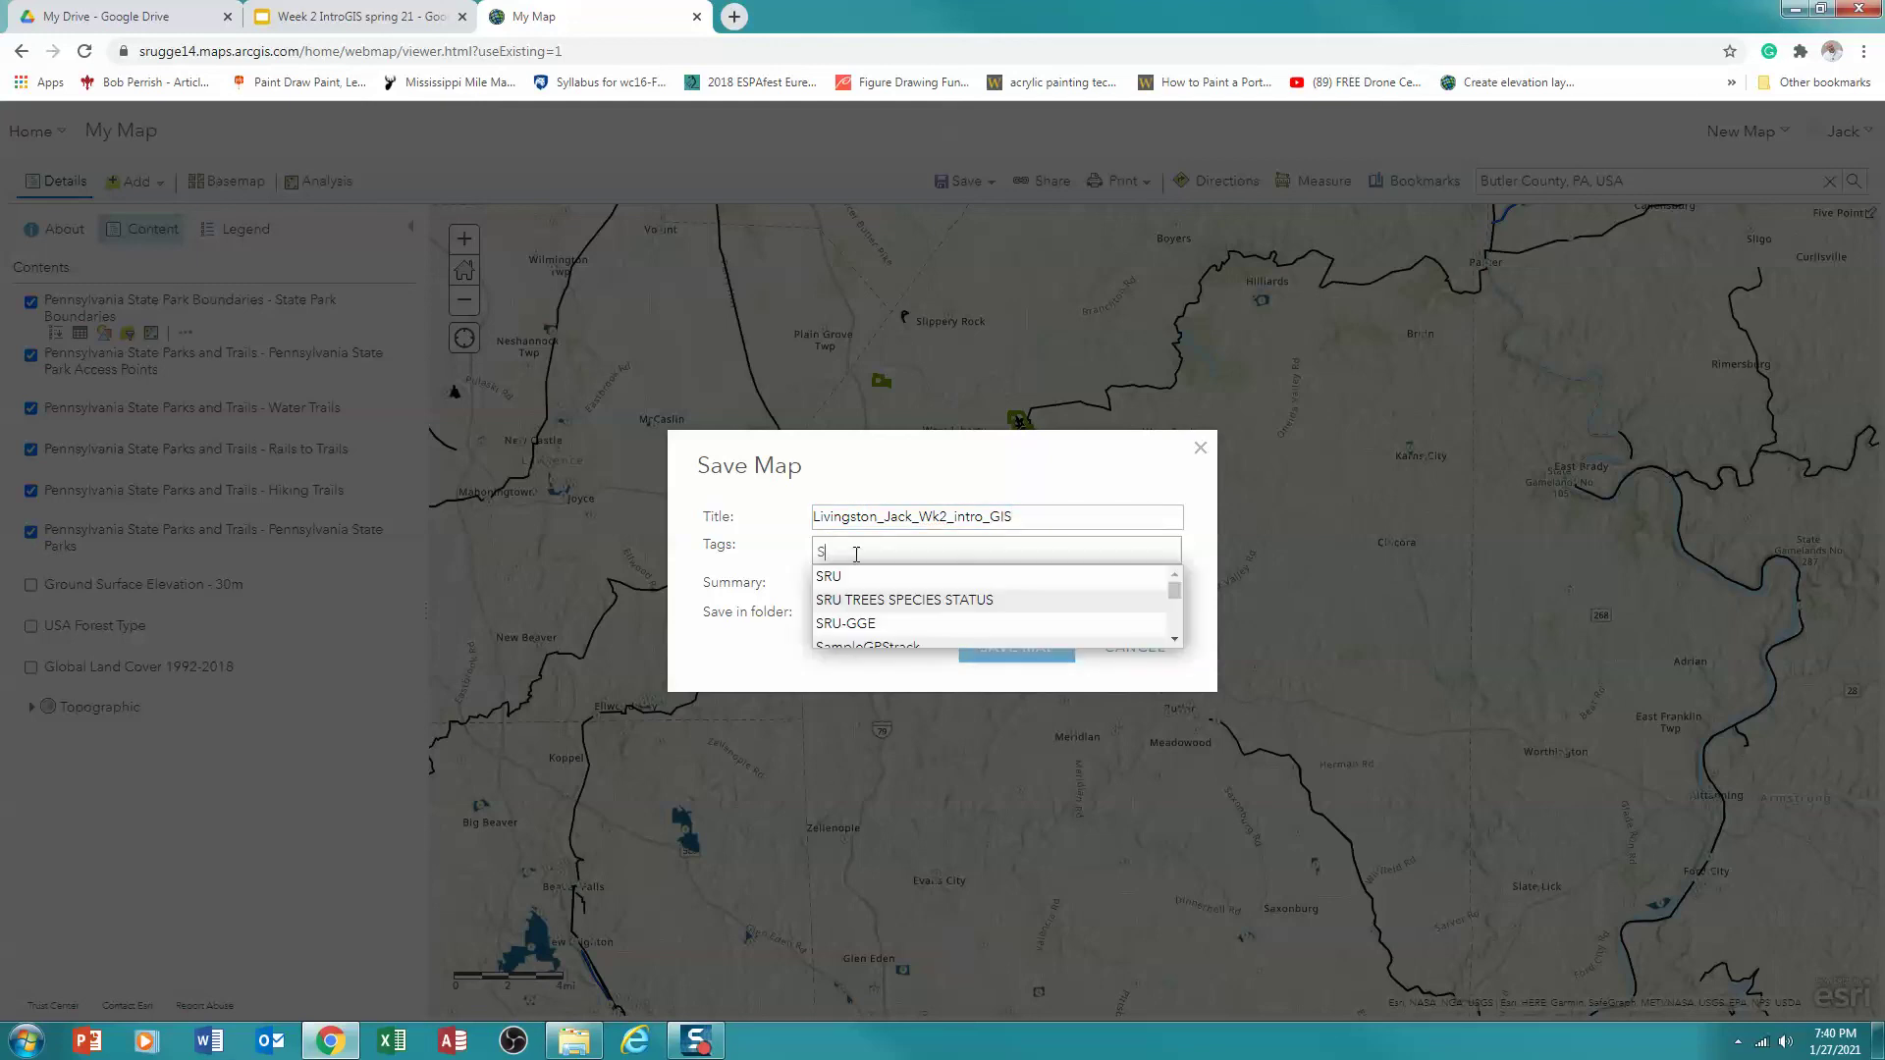
pyautogui.write('Tate Parks')
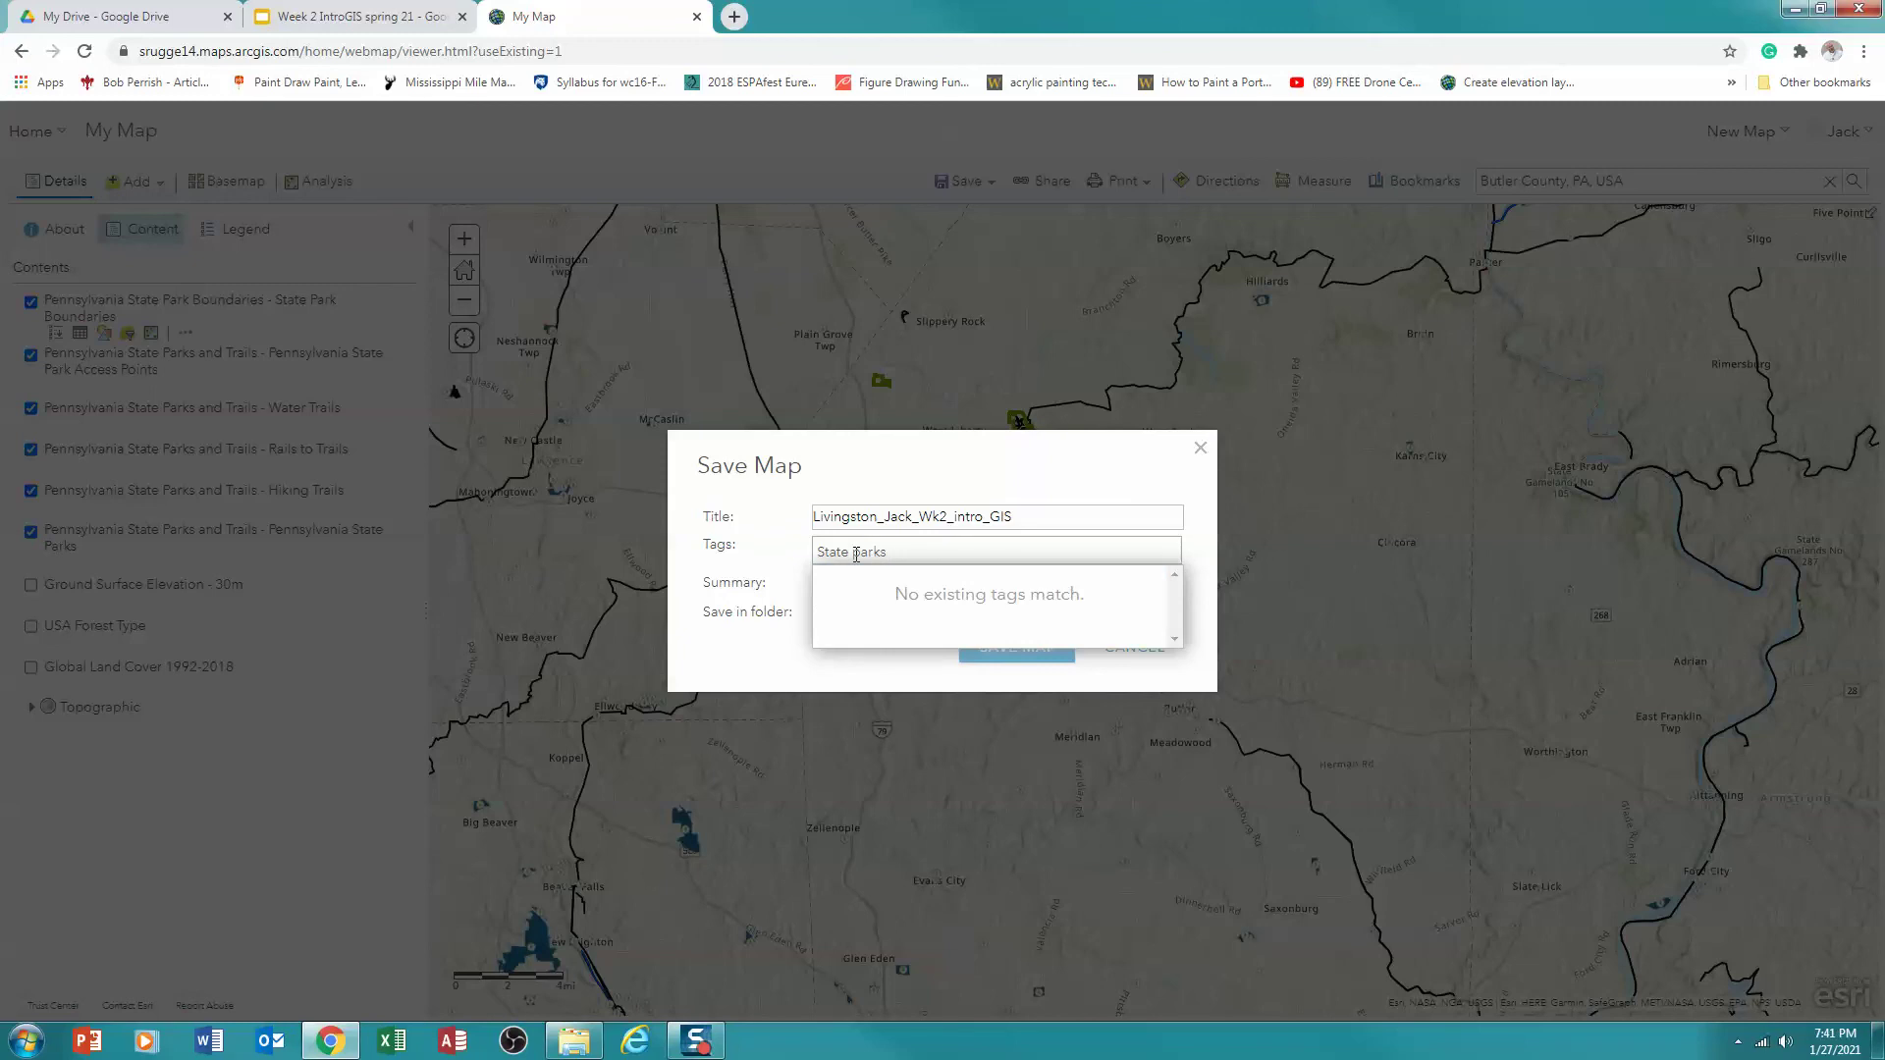
pyautogui.click(791, 666)
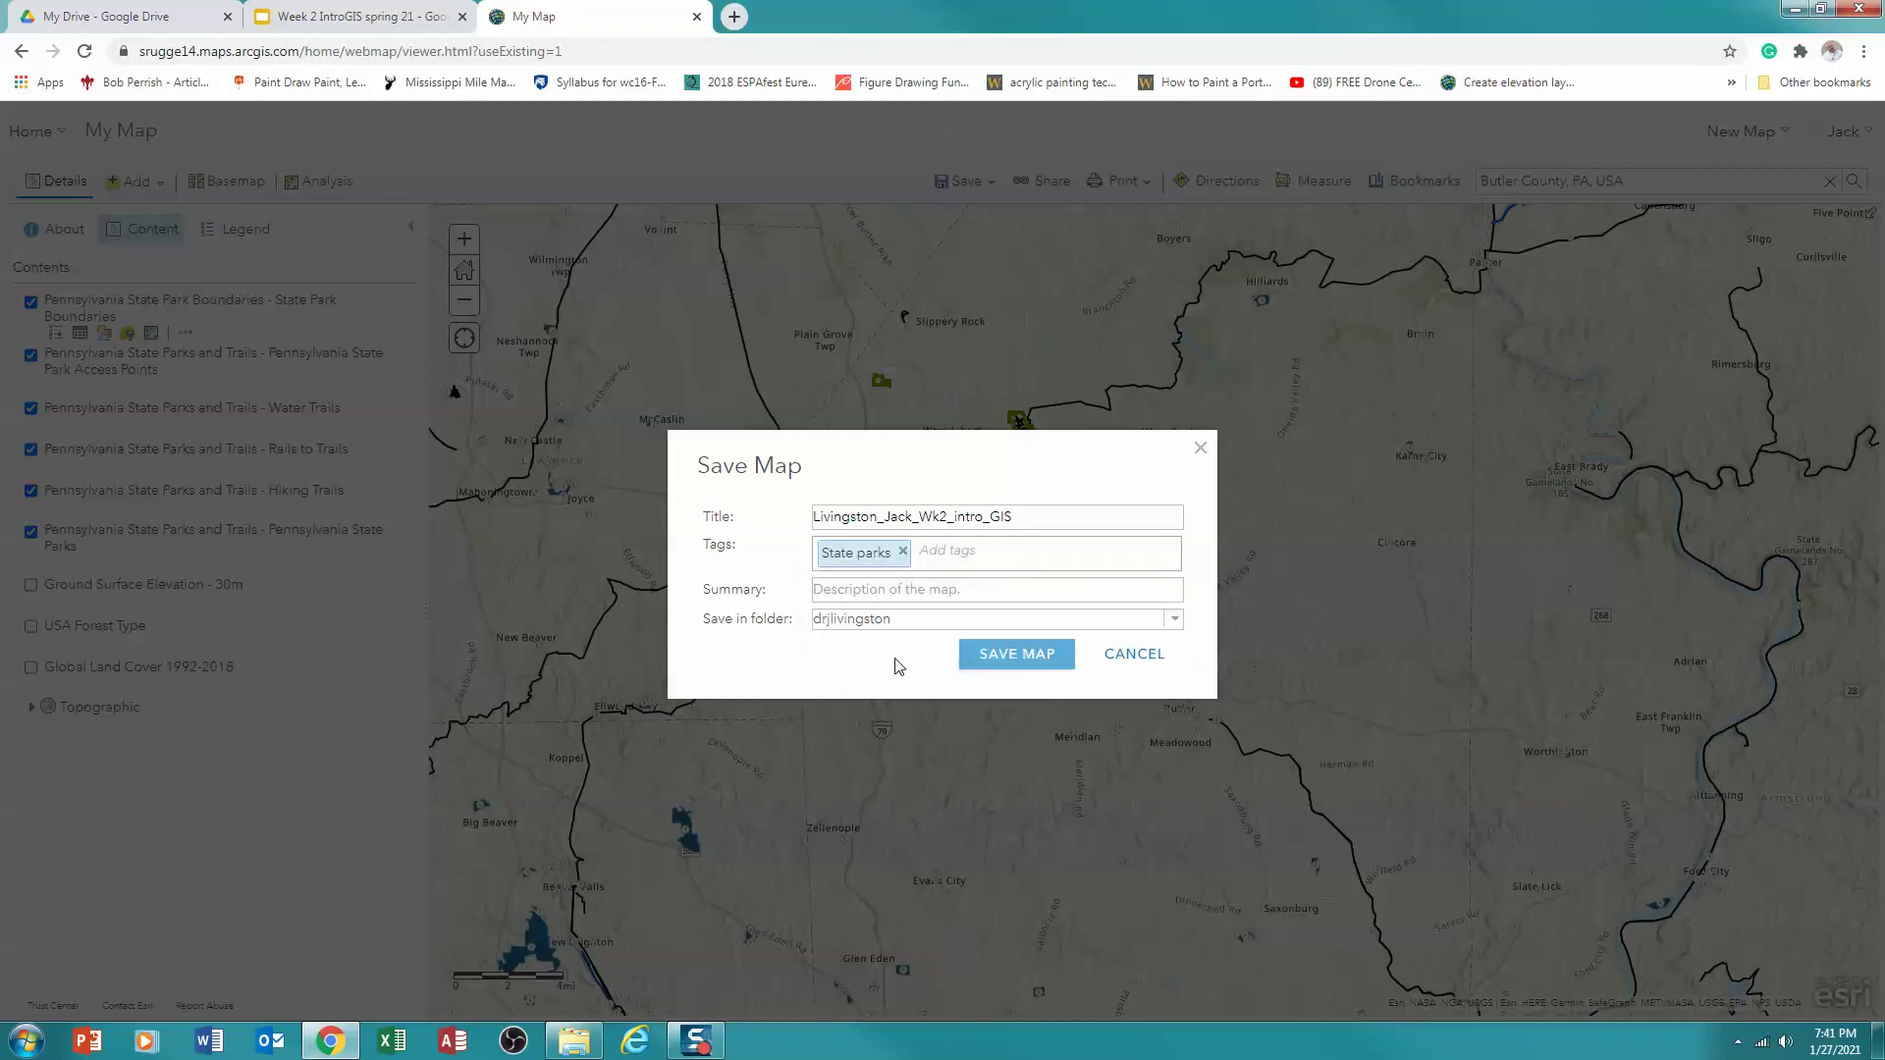
pyautogui.click(1014, 657)
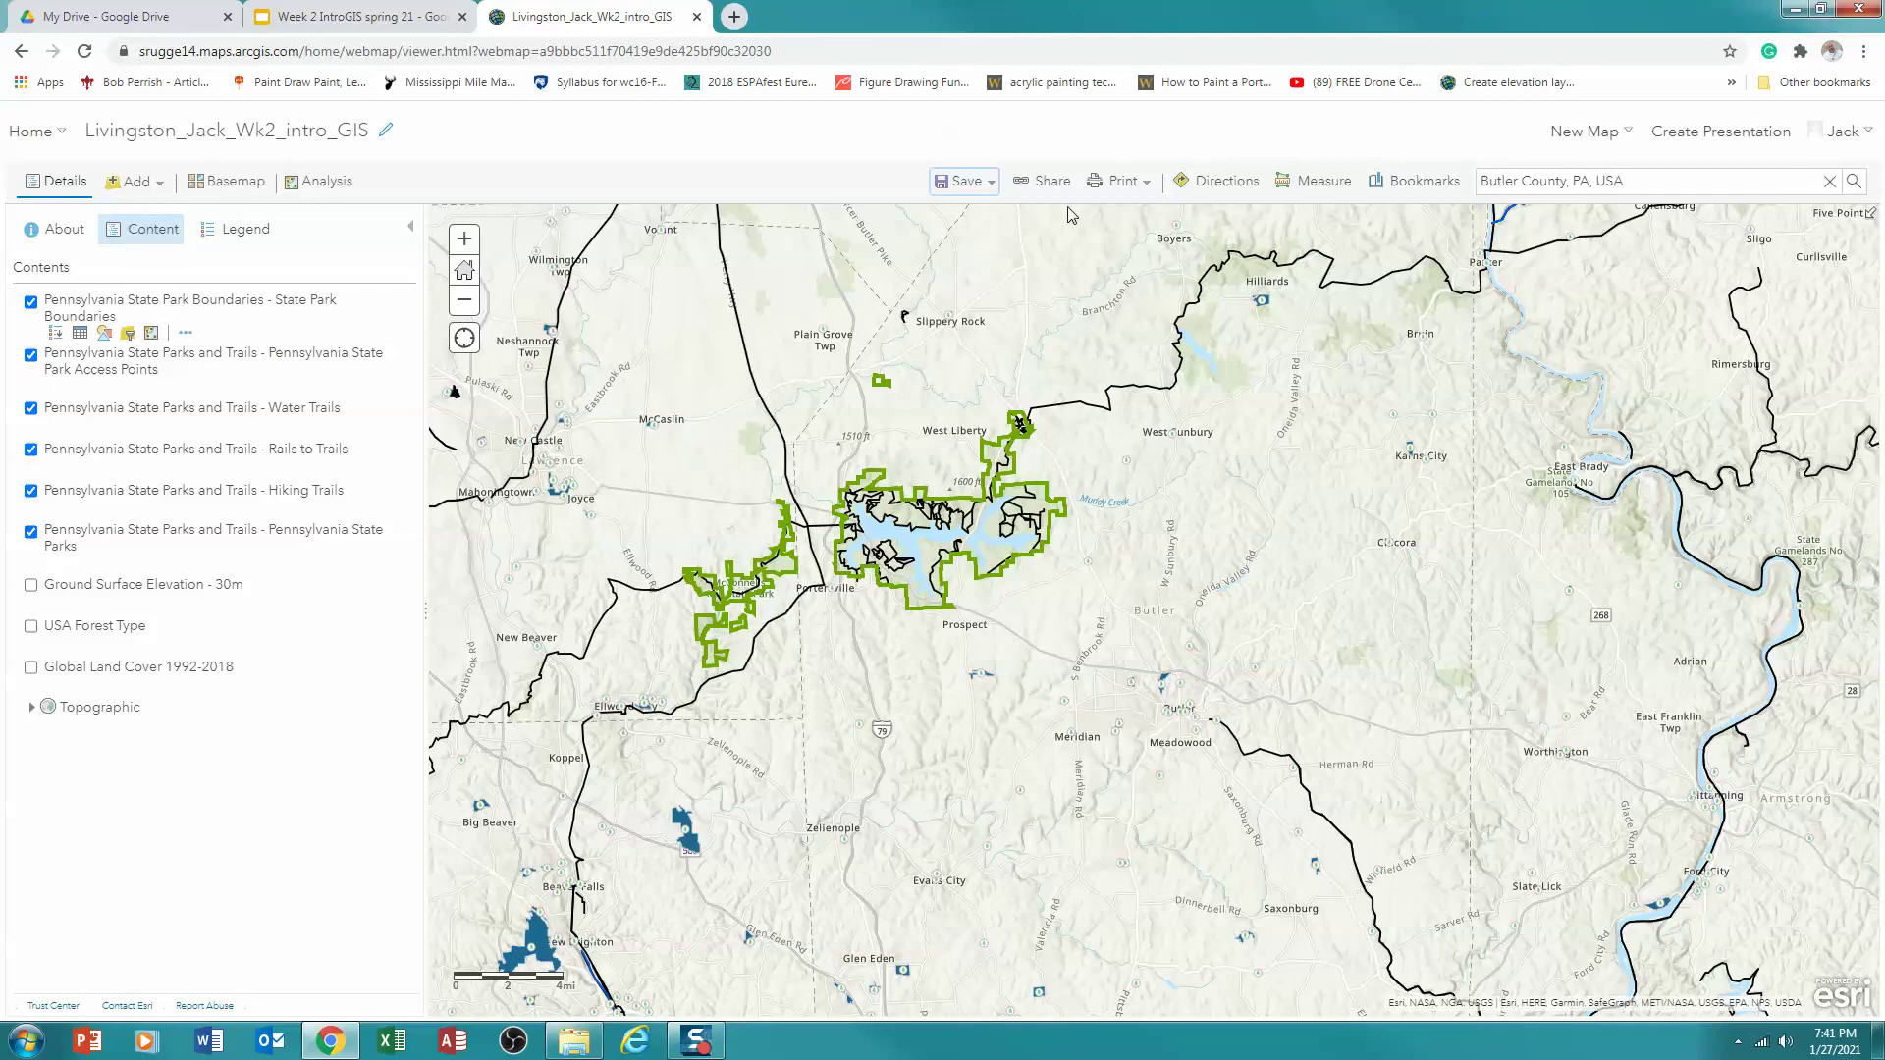
# Share the web map with the SRU GGE group, then re-save it with Save
pyautogui.click(1049, 186)
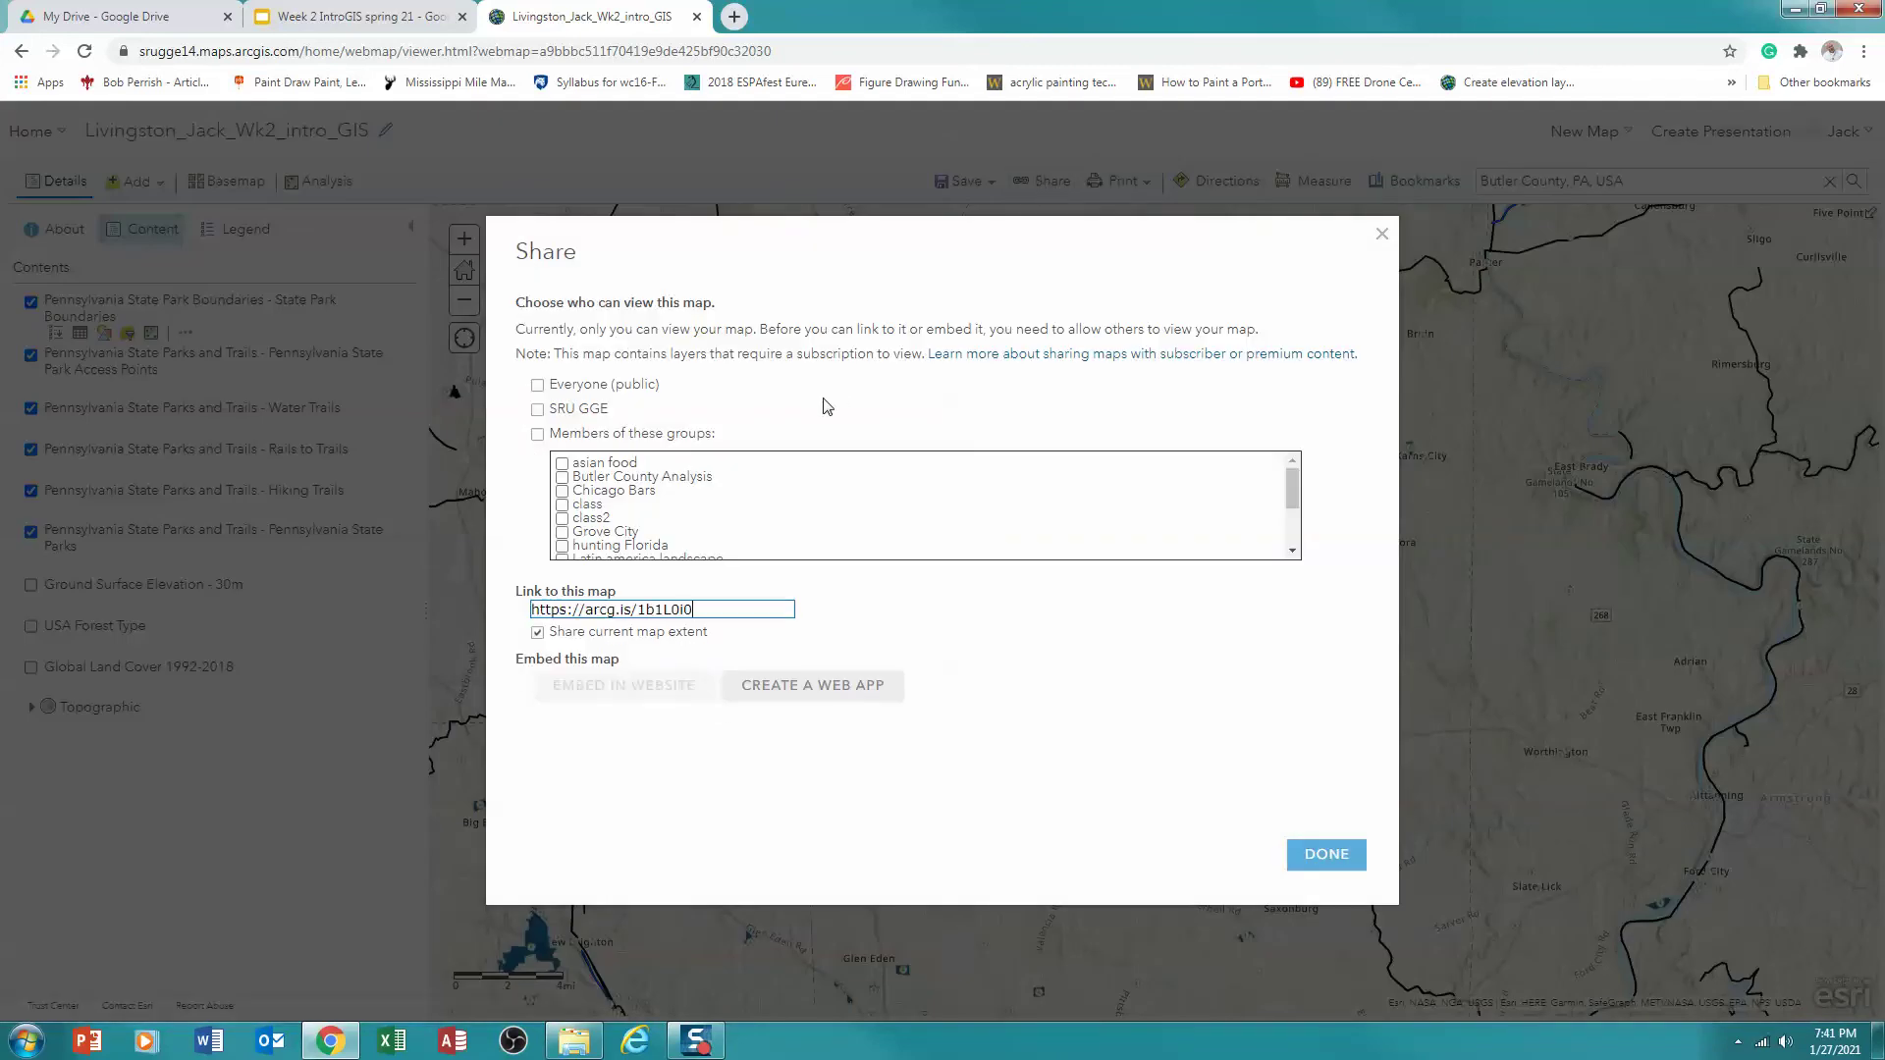
pyautogui.click(538, 410)
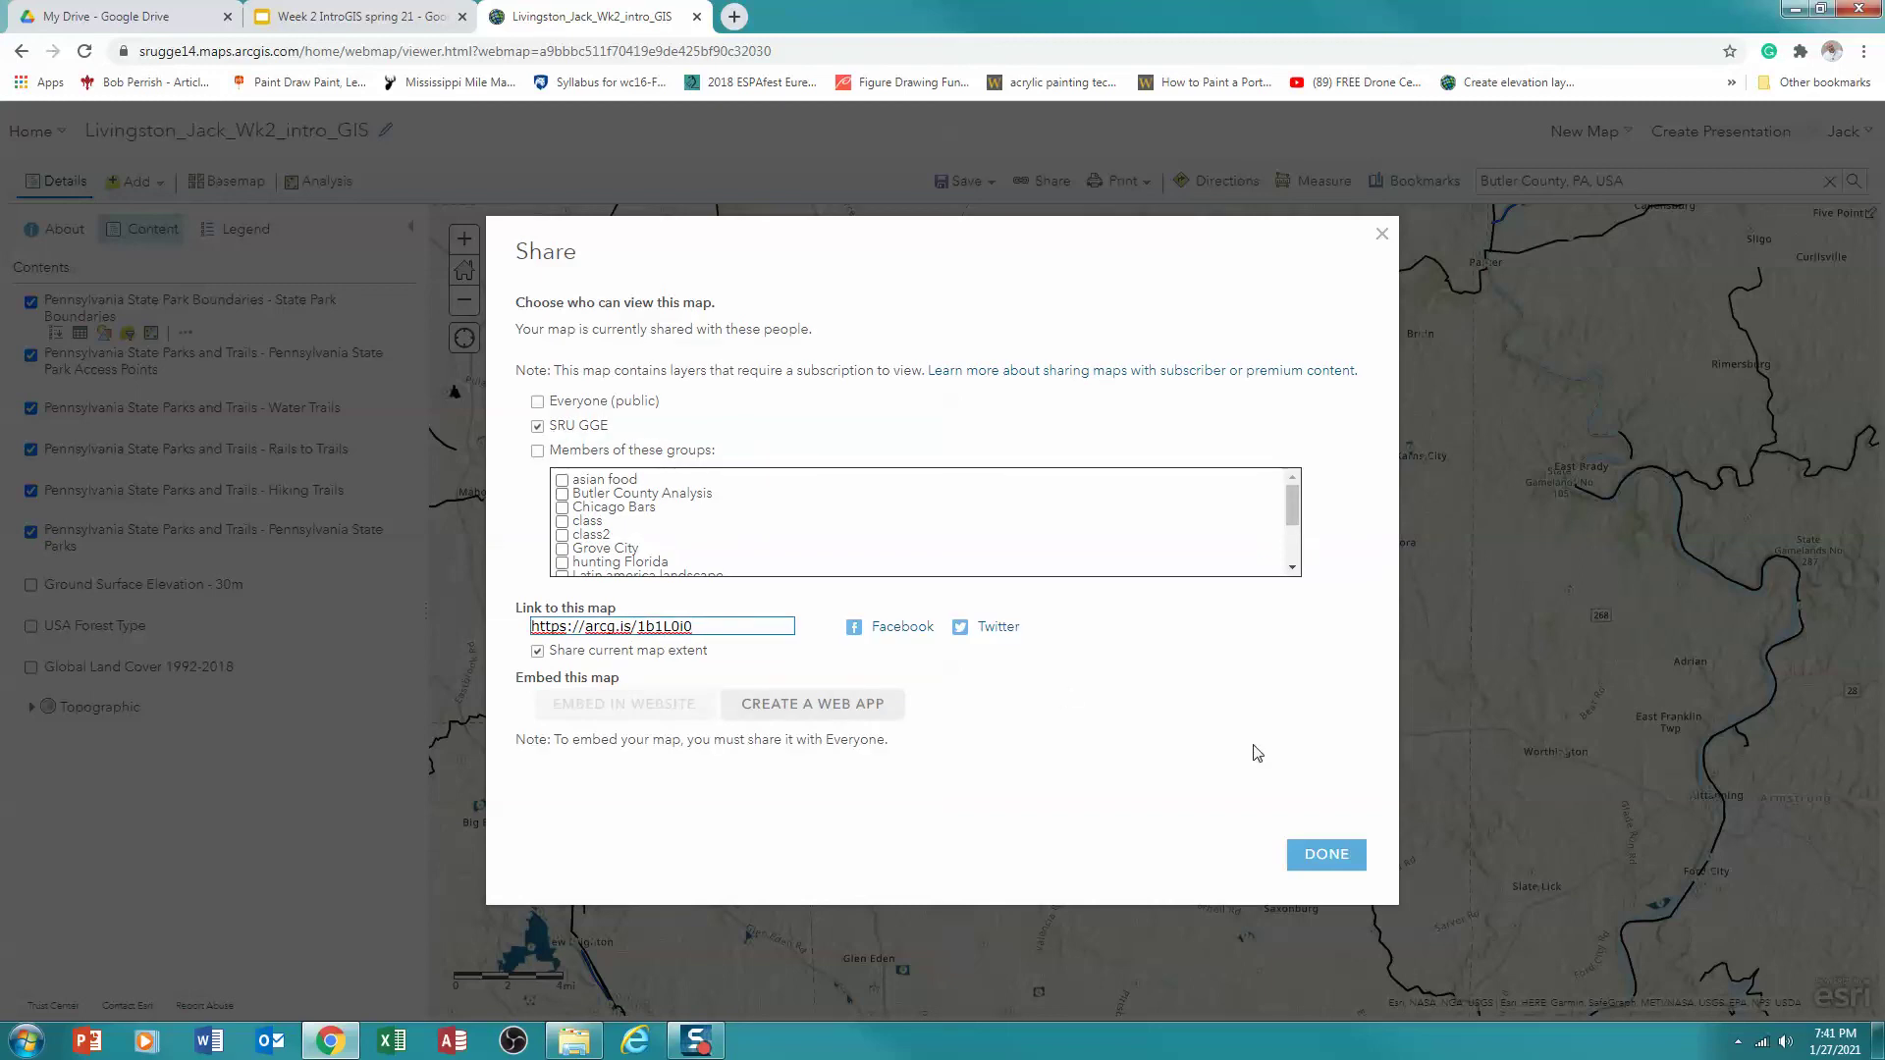
pyautogui.click(1323, 856)
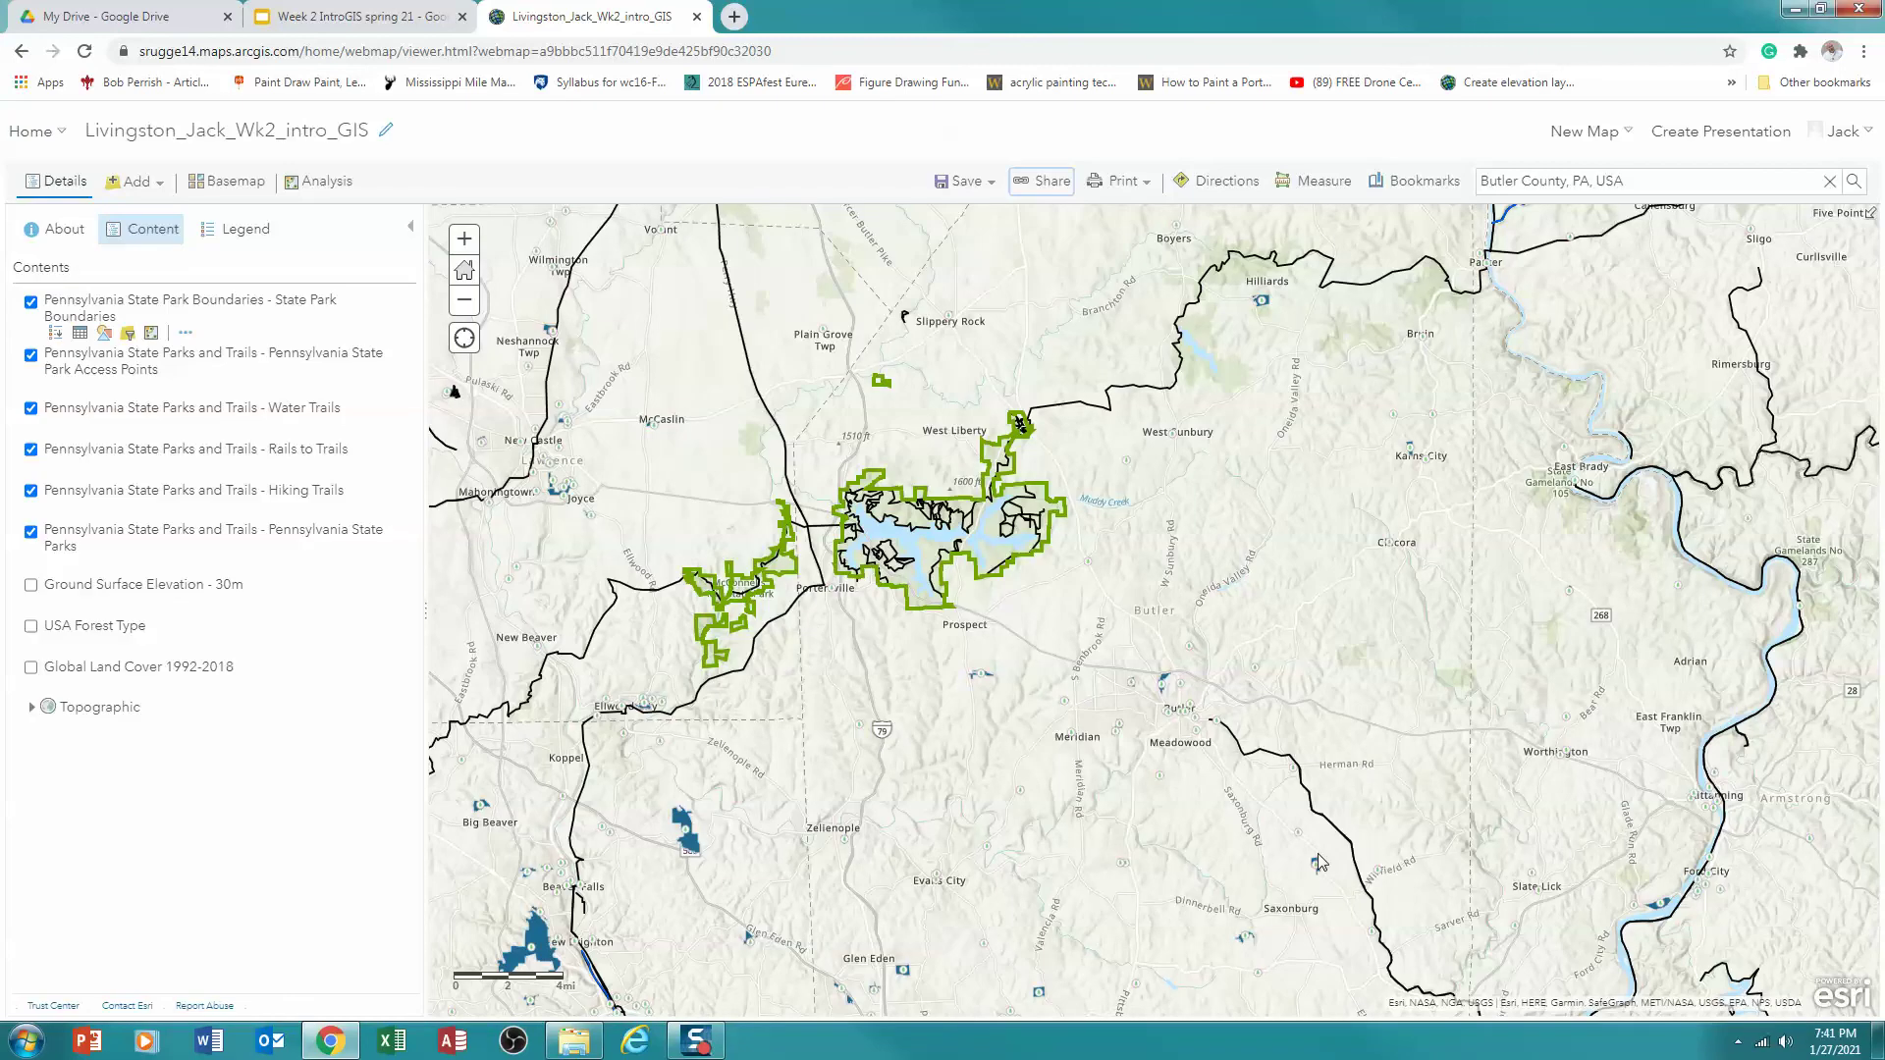
pyautogui.click(958, 184)
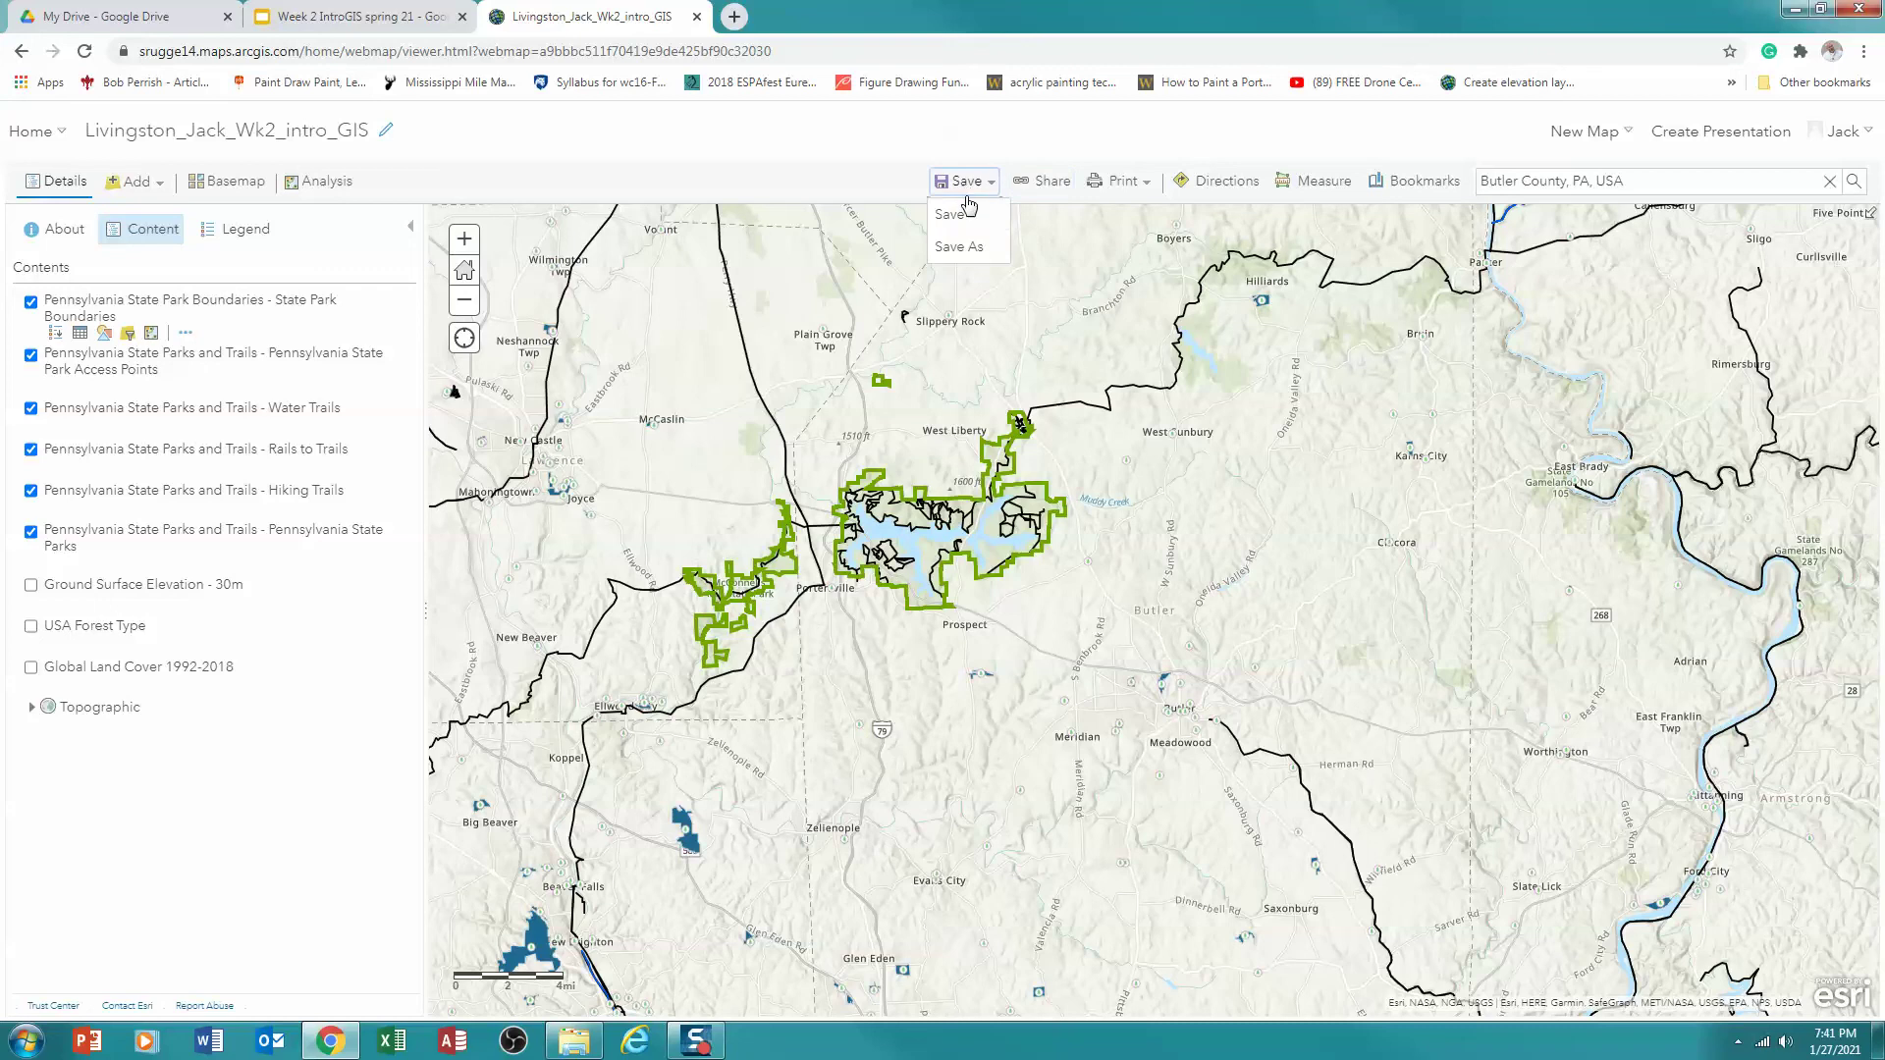
pyautogui.click(958, 214)
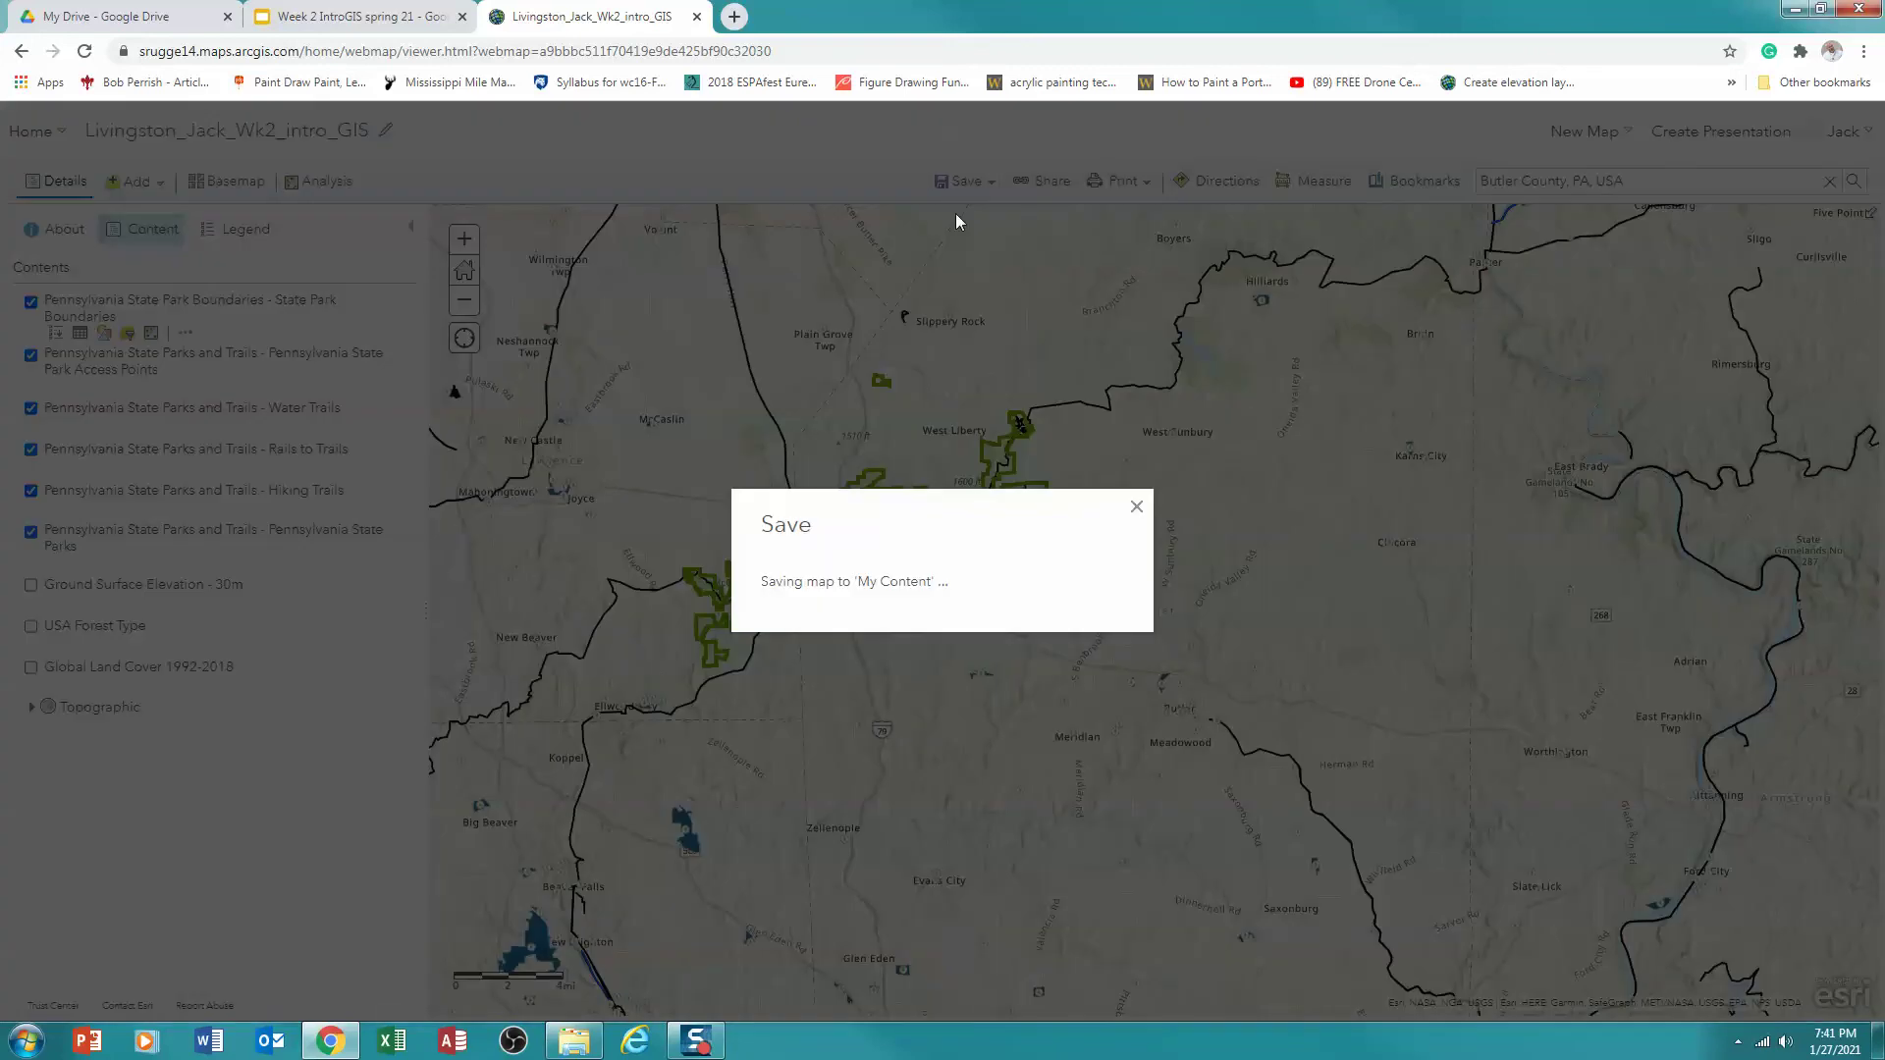